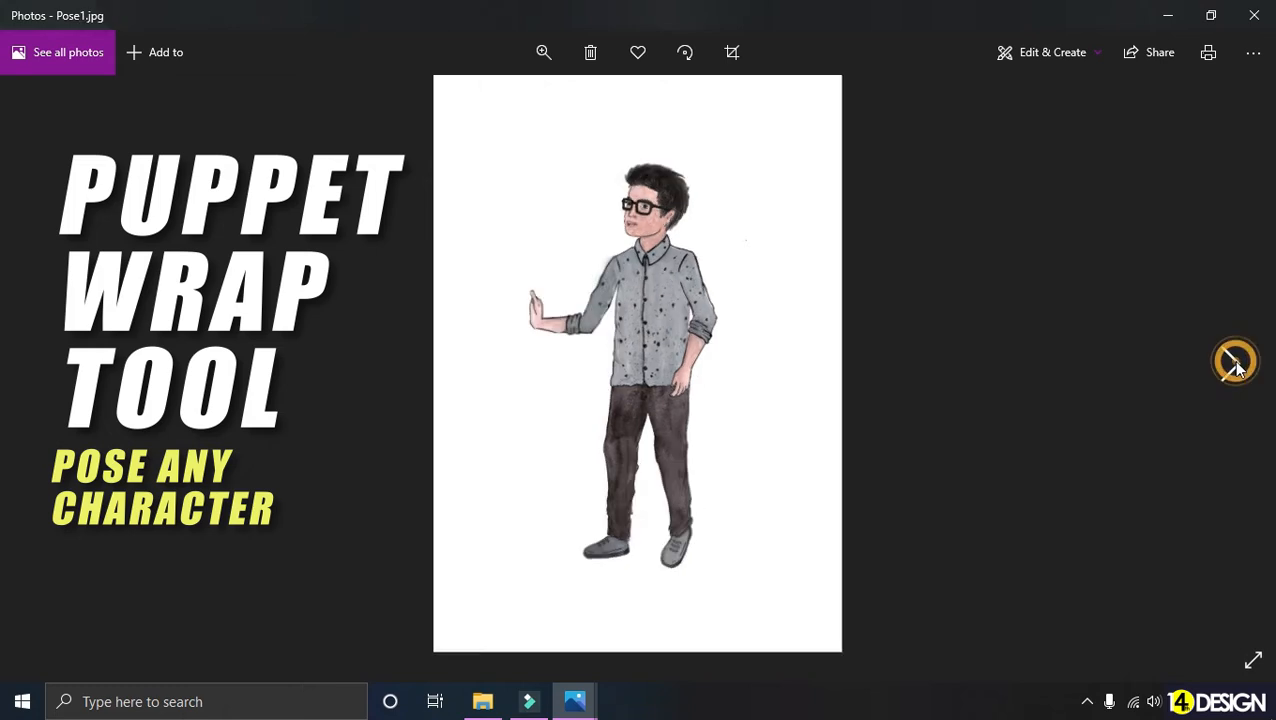
Step: Look through the Pose3, Pose2 and Pose1 images and examine the raised-hand pose in Pose1.jpg up close
click(1236, 366)
click(1236, 366)
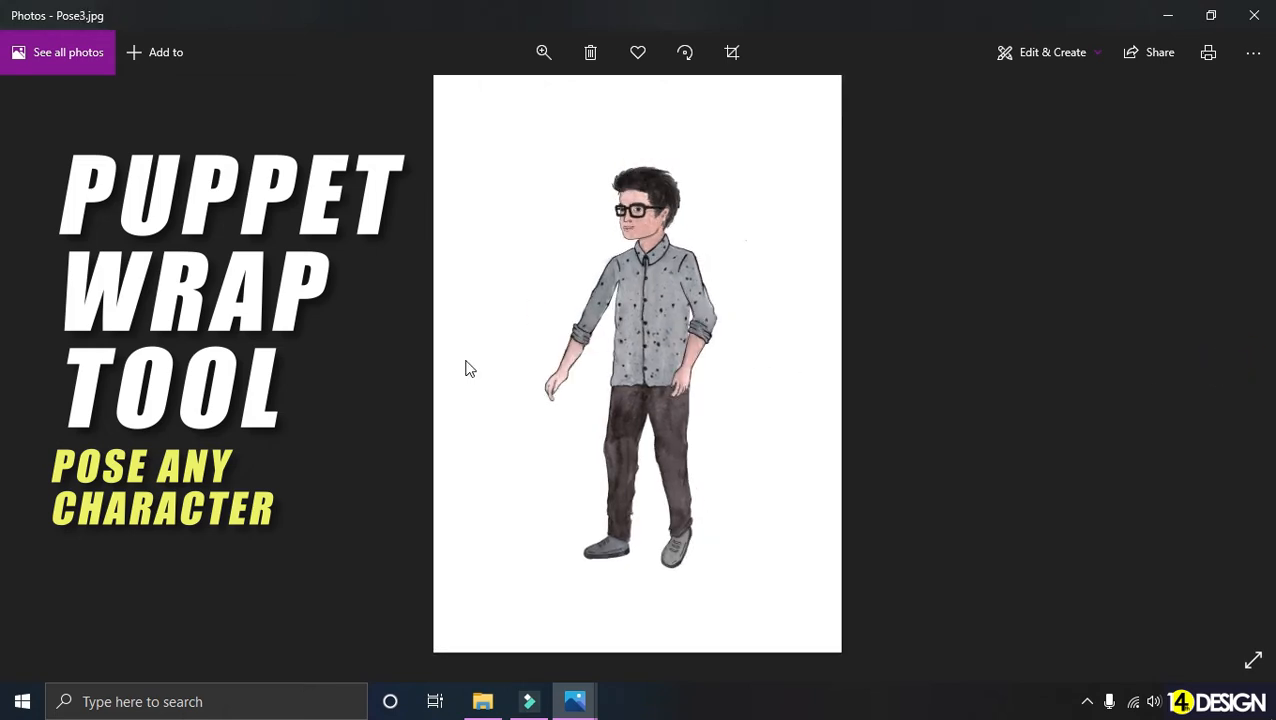
click(35, 344)
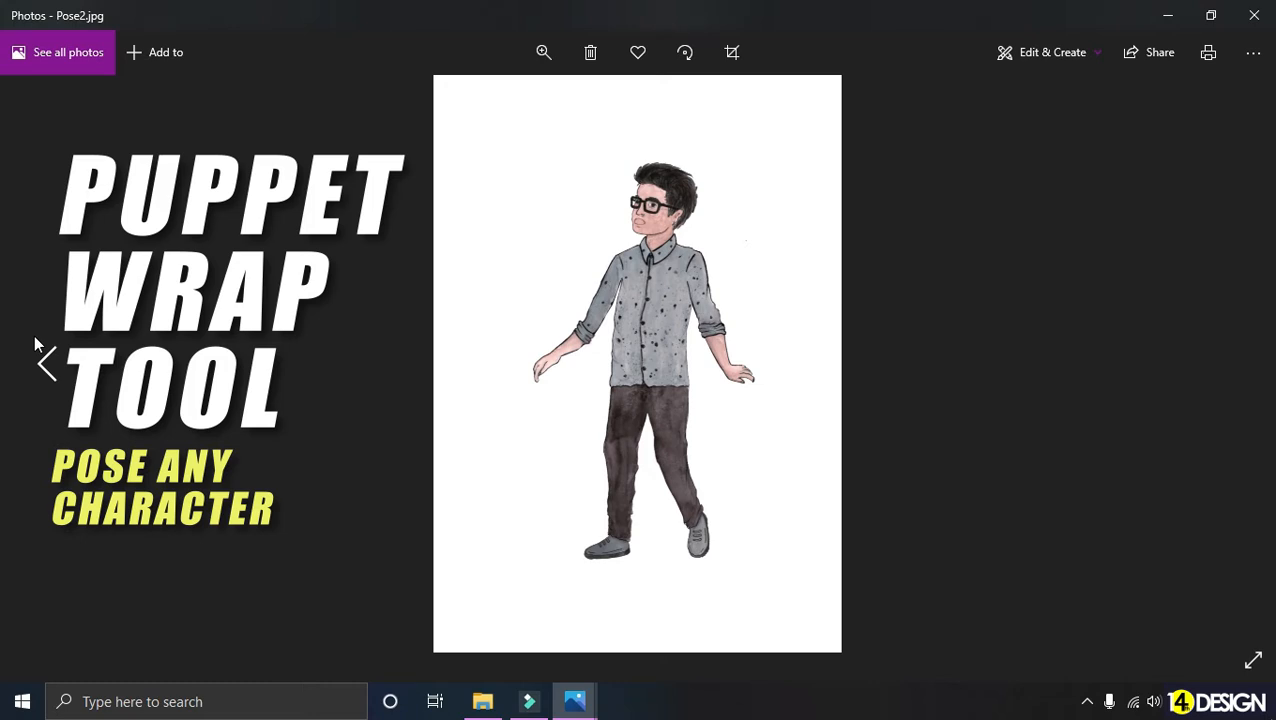
click(35, 344)
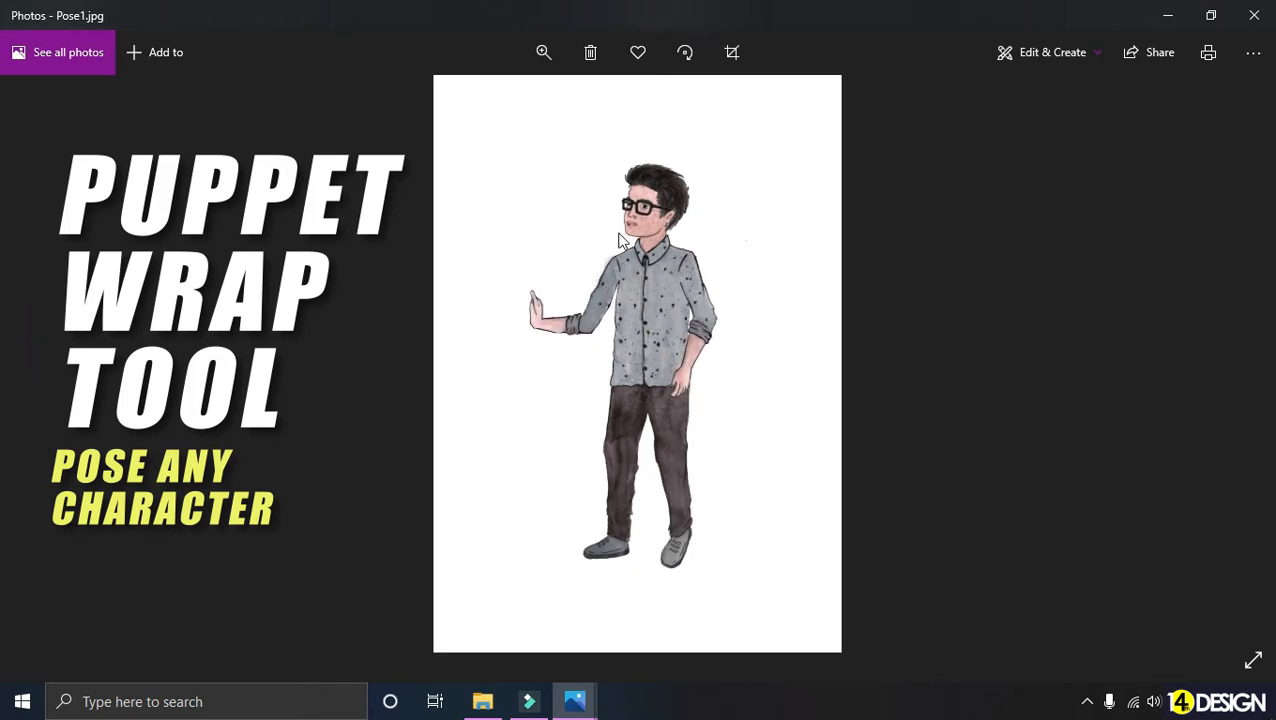
scroll(650, 240, up, 3)
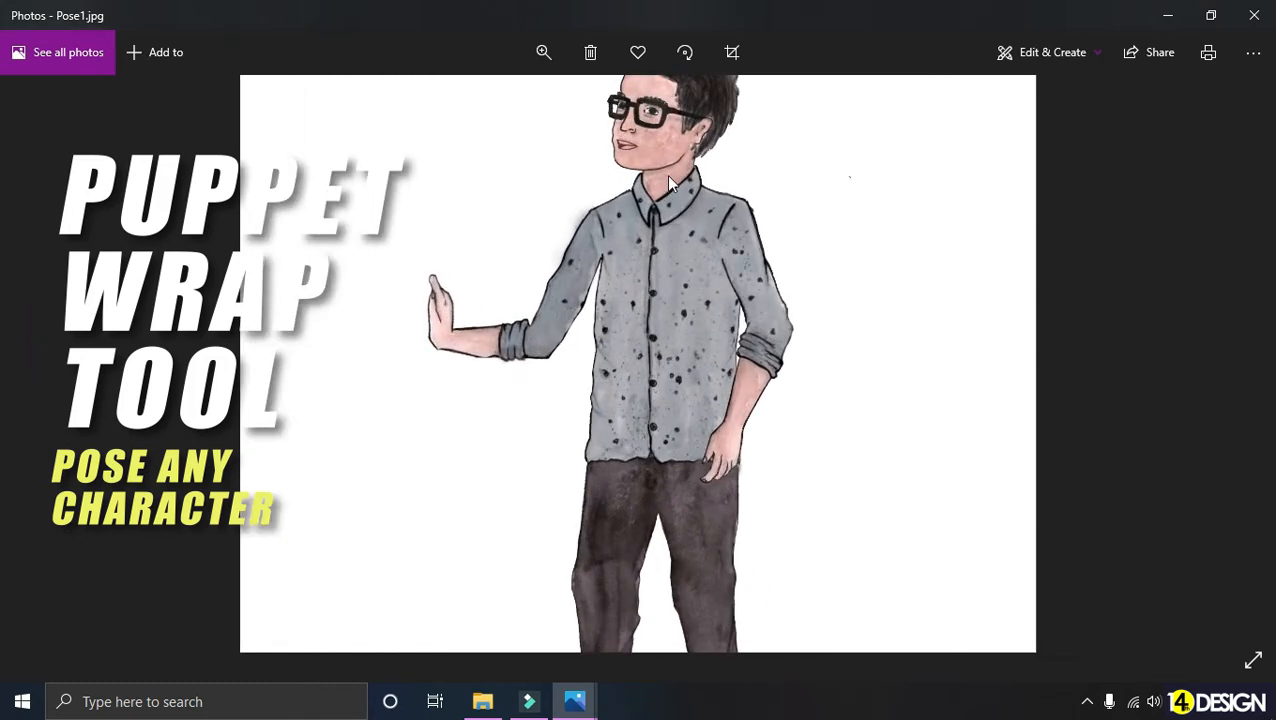
drag(668, 177, 680, 373)
scroll(686, 345, up, 2)
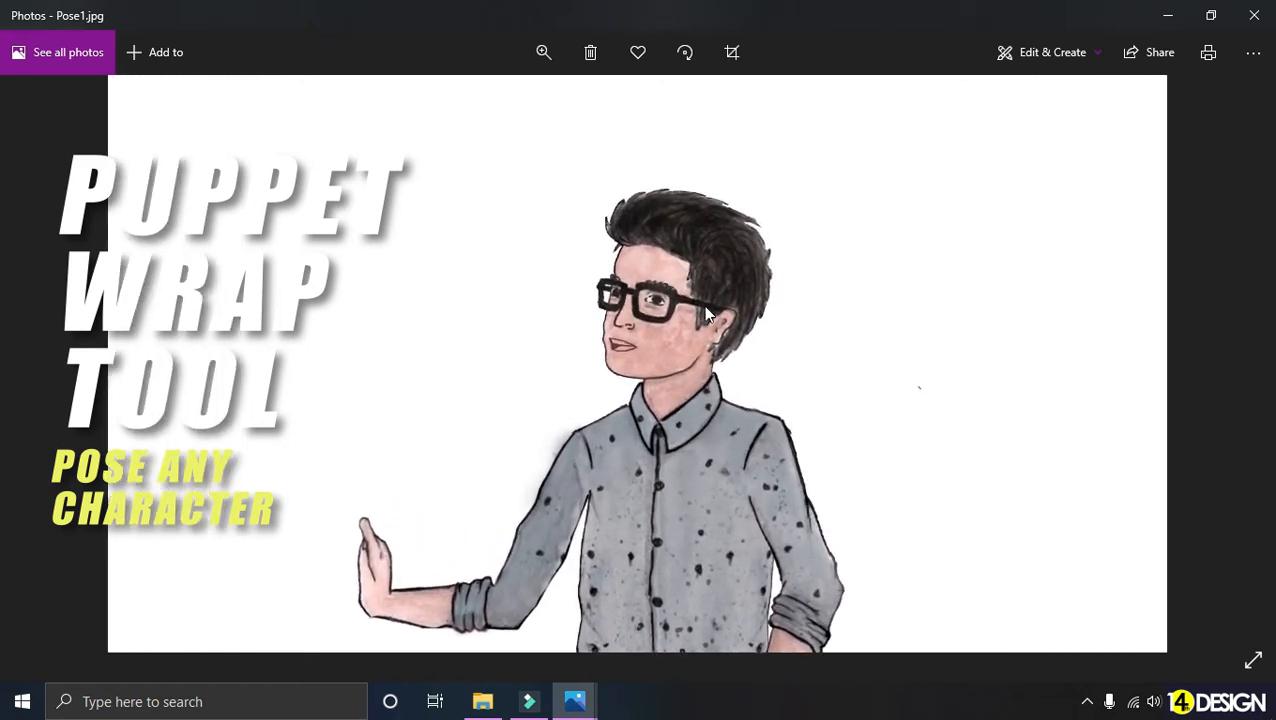
scroll(706, 314, down, 5)
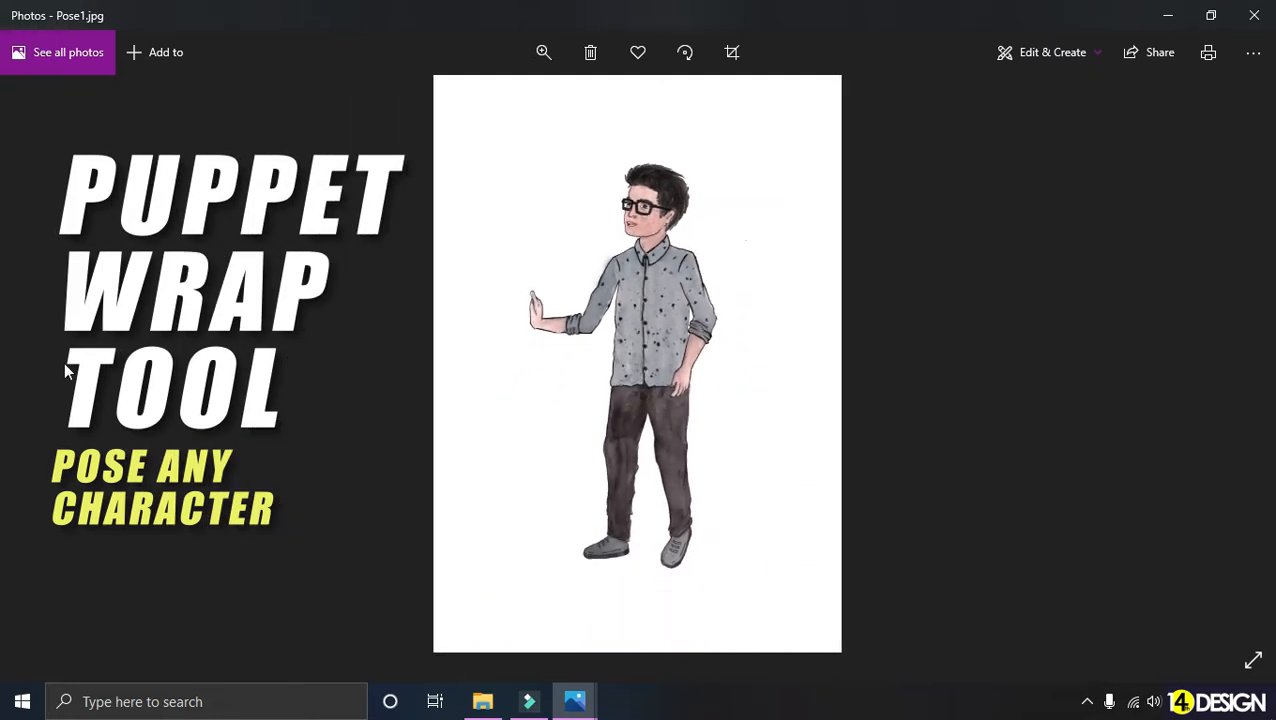
Step: Examine the character's original stance in Pose_Default.jpg up close, then close the image
click(36, 368)
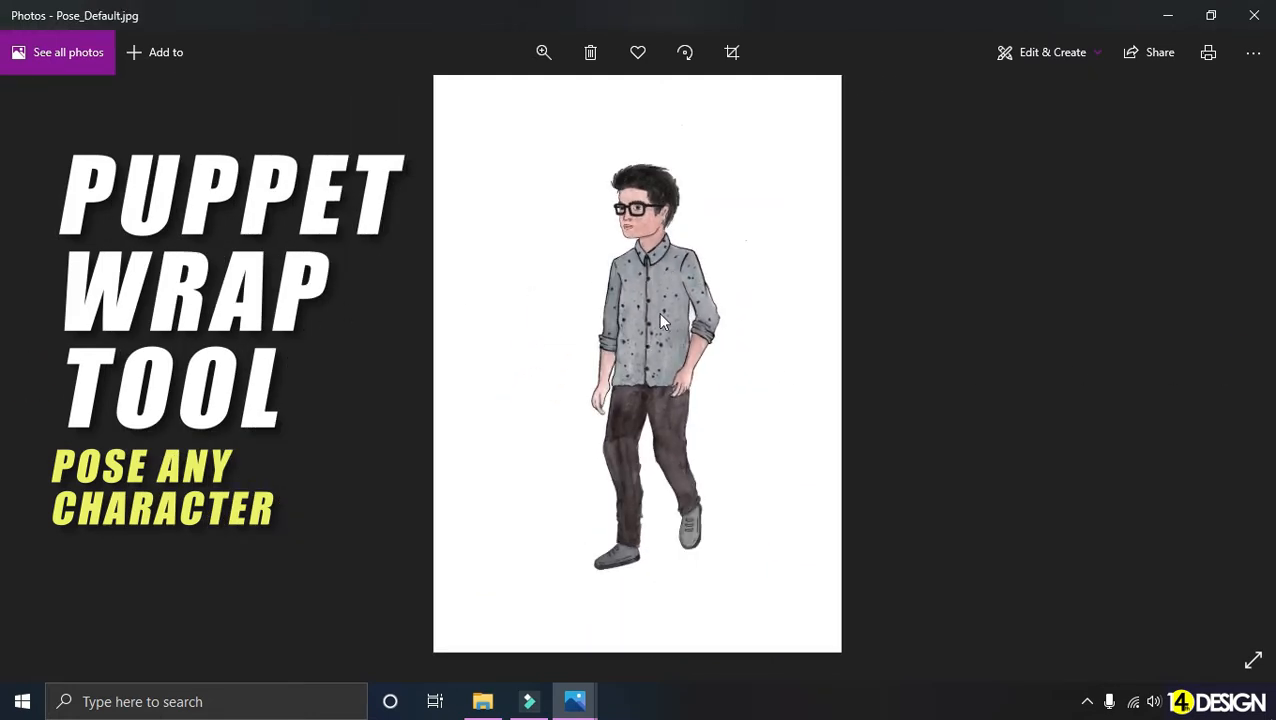
scroll(658, 318, up, 3)
drag(690, 304, 676, 420)
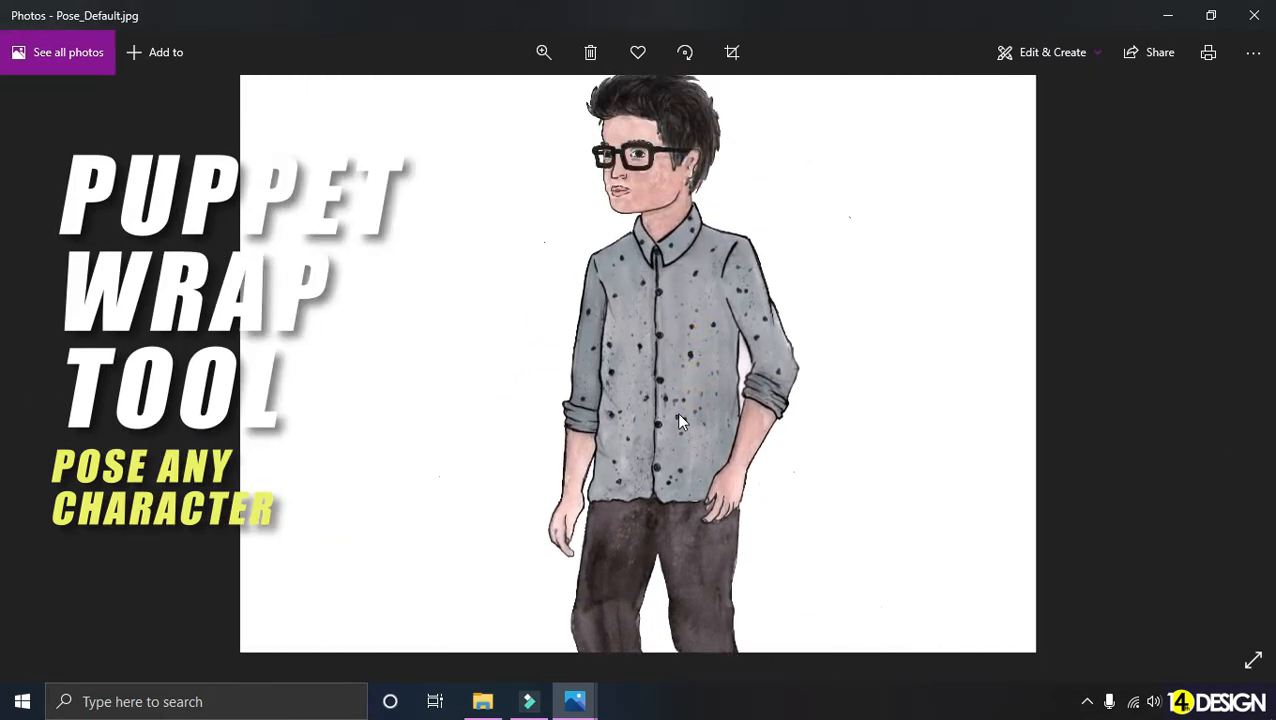
drag(708, 511, 676, 410)
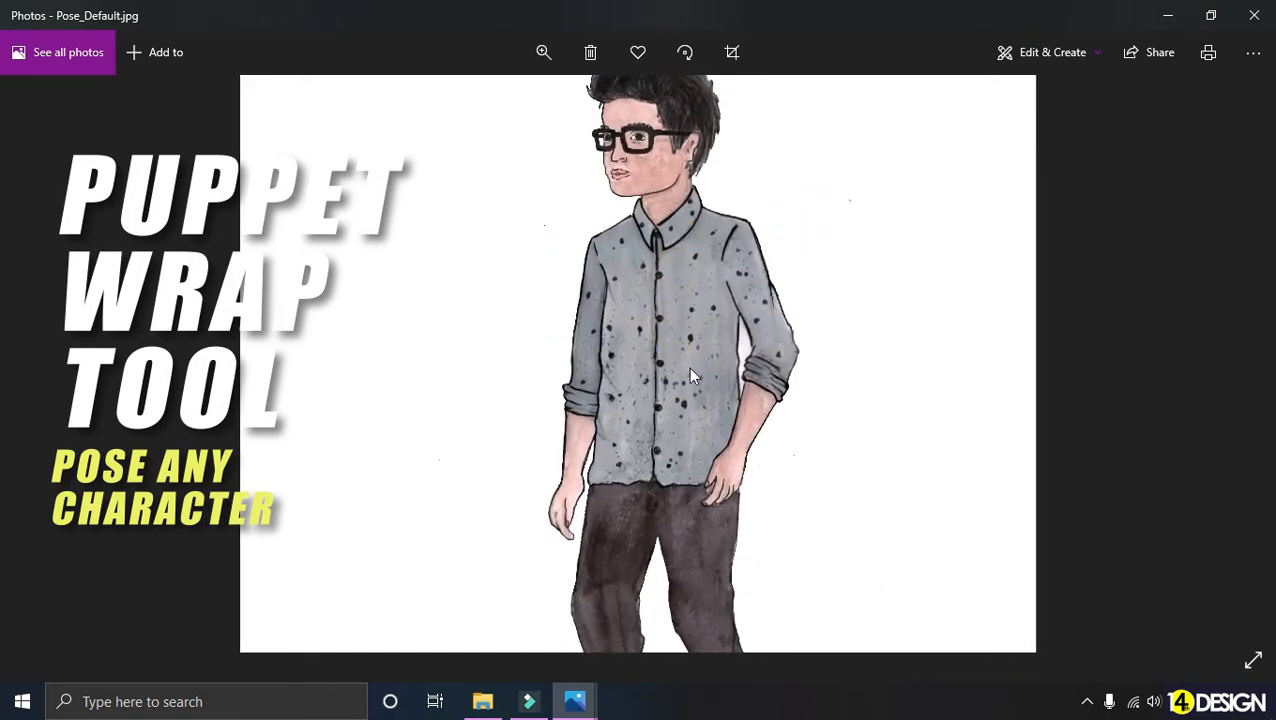
scroll(690, 375, down, 5)
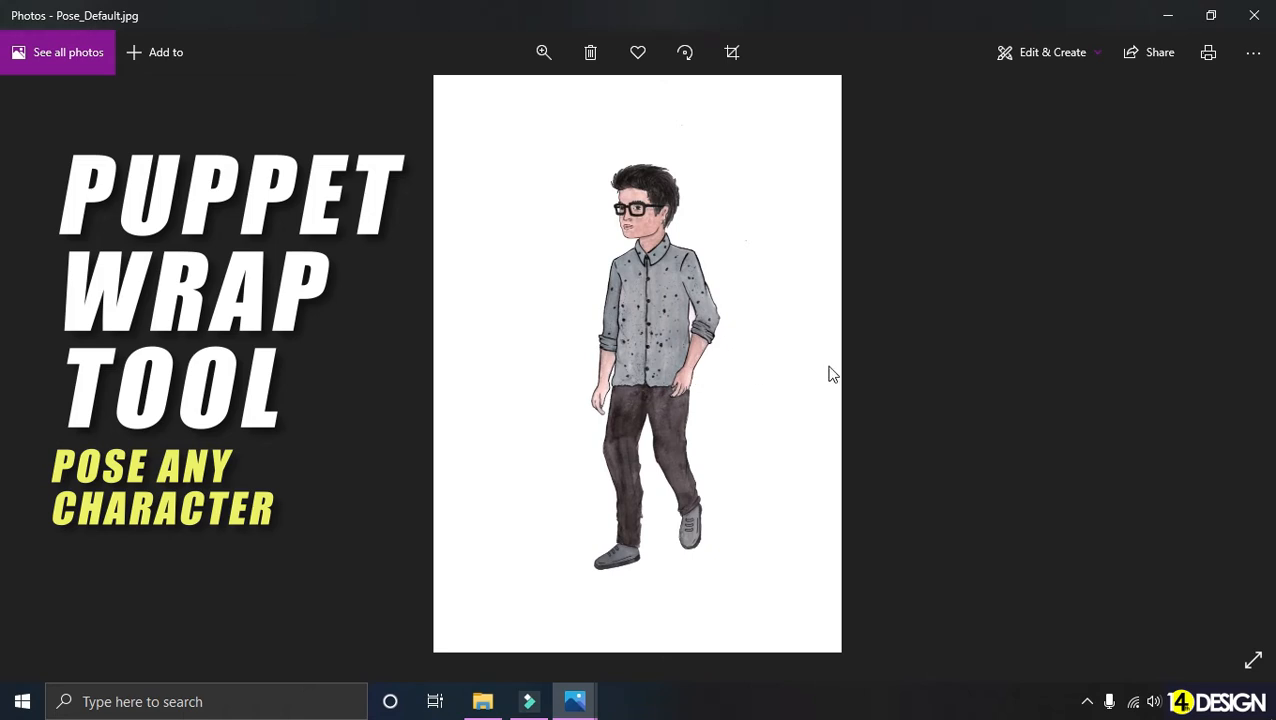
click(1254, 15)
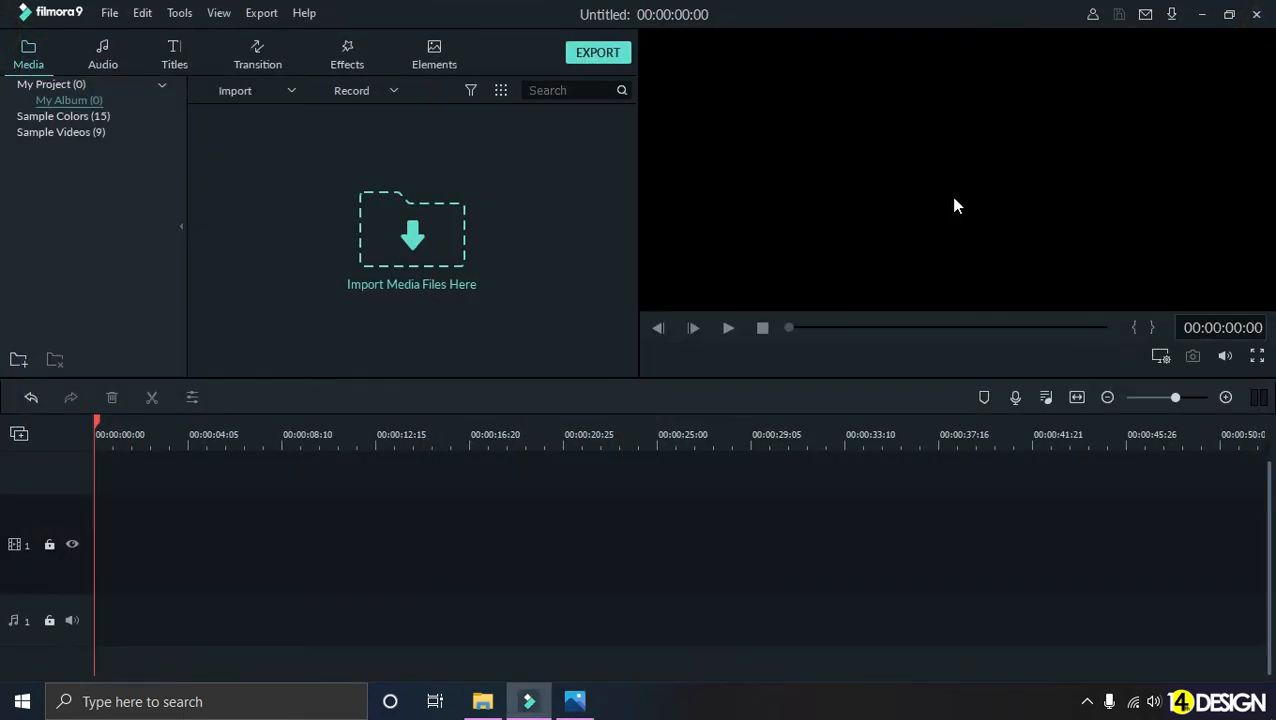
Step: Open boy_only-removebg-preview.png from the Downloads folder and examine the boy character up close
click(482, 701)
click(786, 262)
click(450, 230)
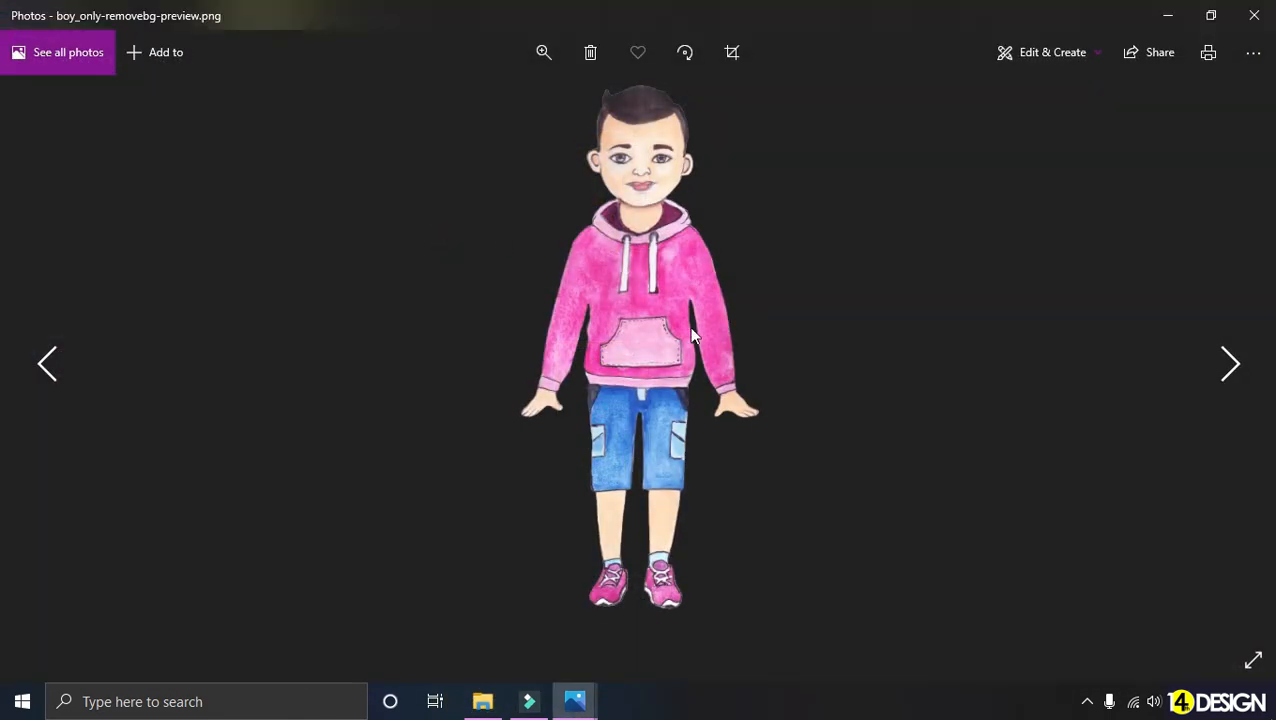
scroll(693, 337, up, 2)
drag(682, 298, 673, 422)
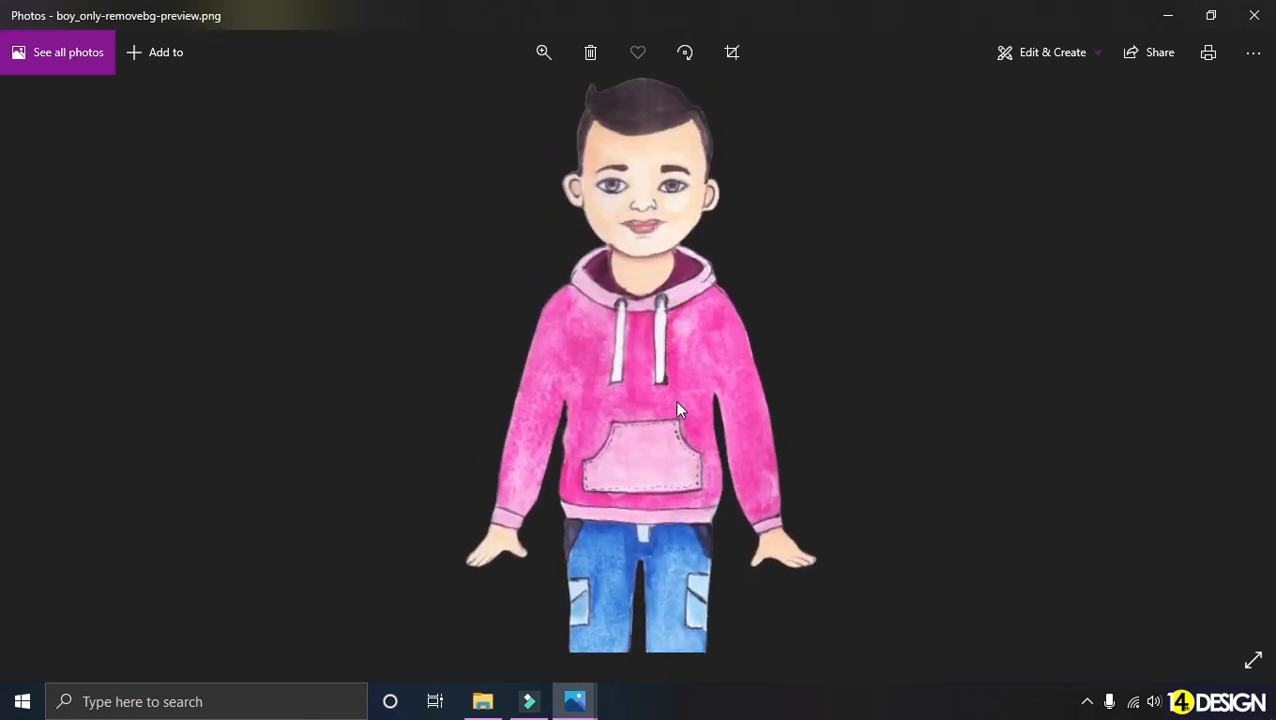
scroll(677, 376, down, 2)
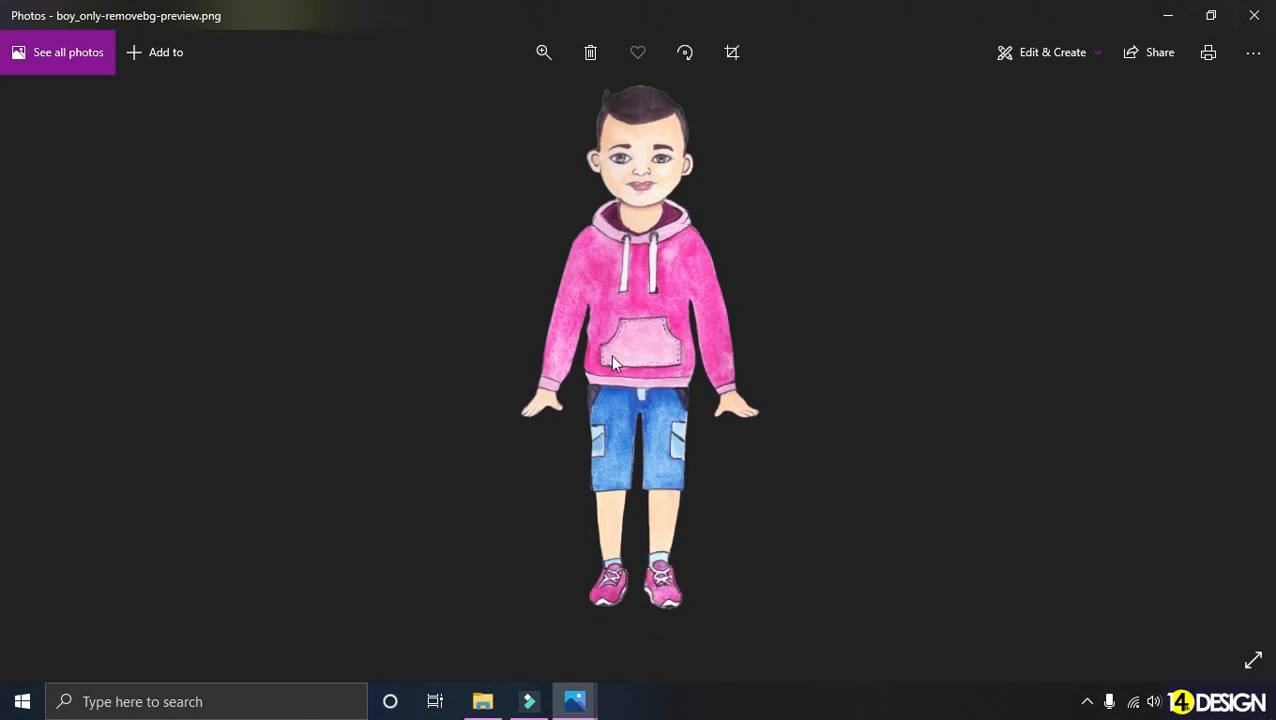
Step: Find and launch Adobe Photoshop CS6 (64 Bit), keeping the boy image on screen while it loads
click(200, 701)
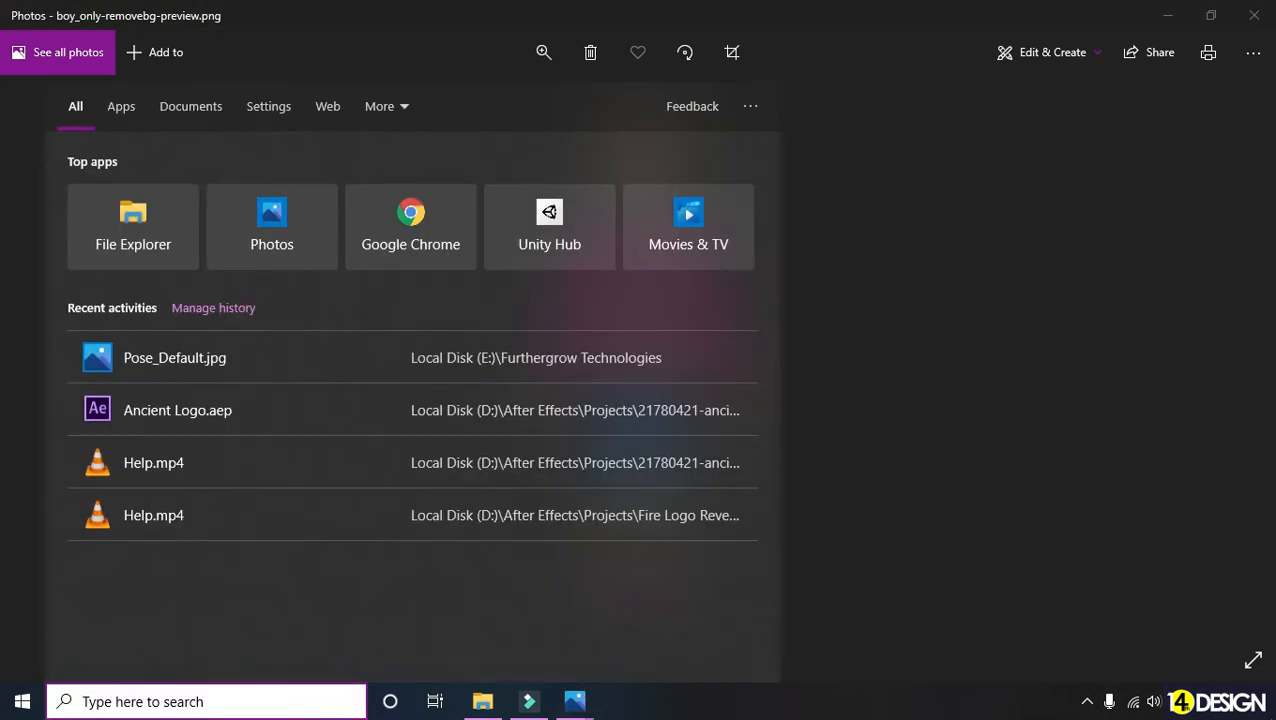
text(pho)
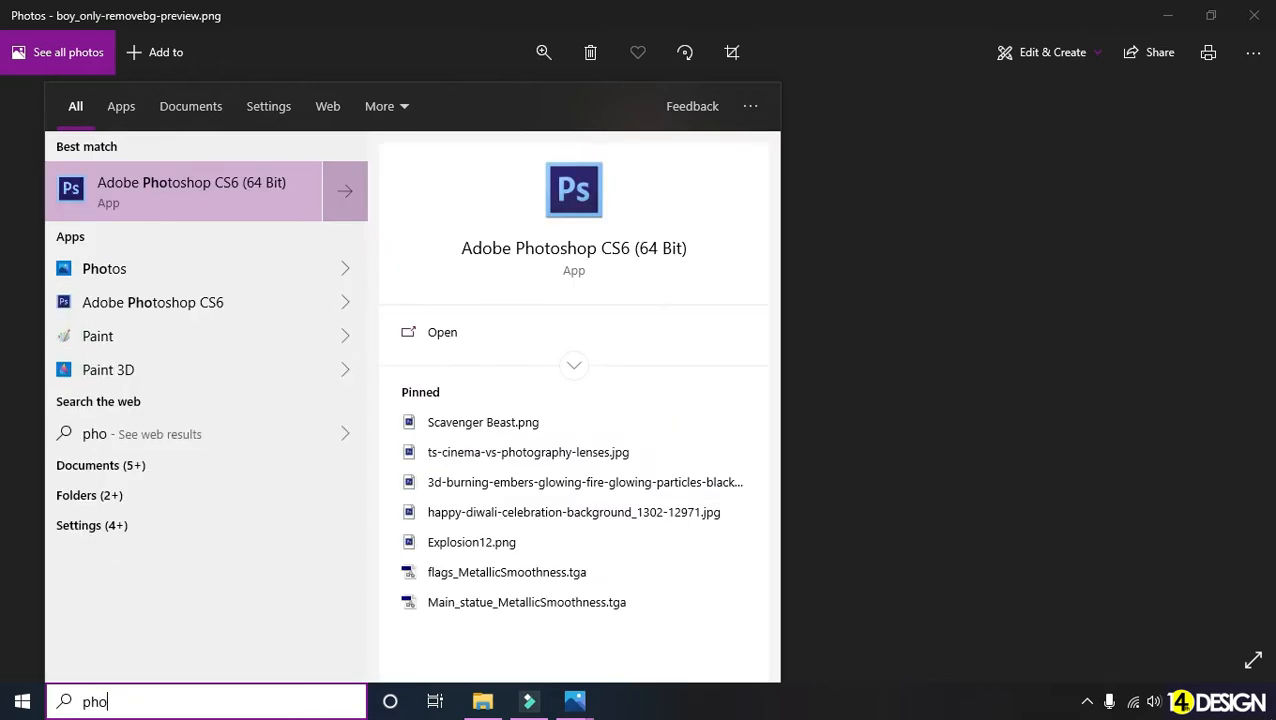
key(Escape)
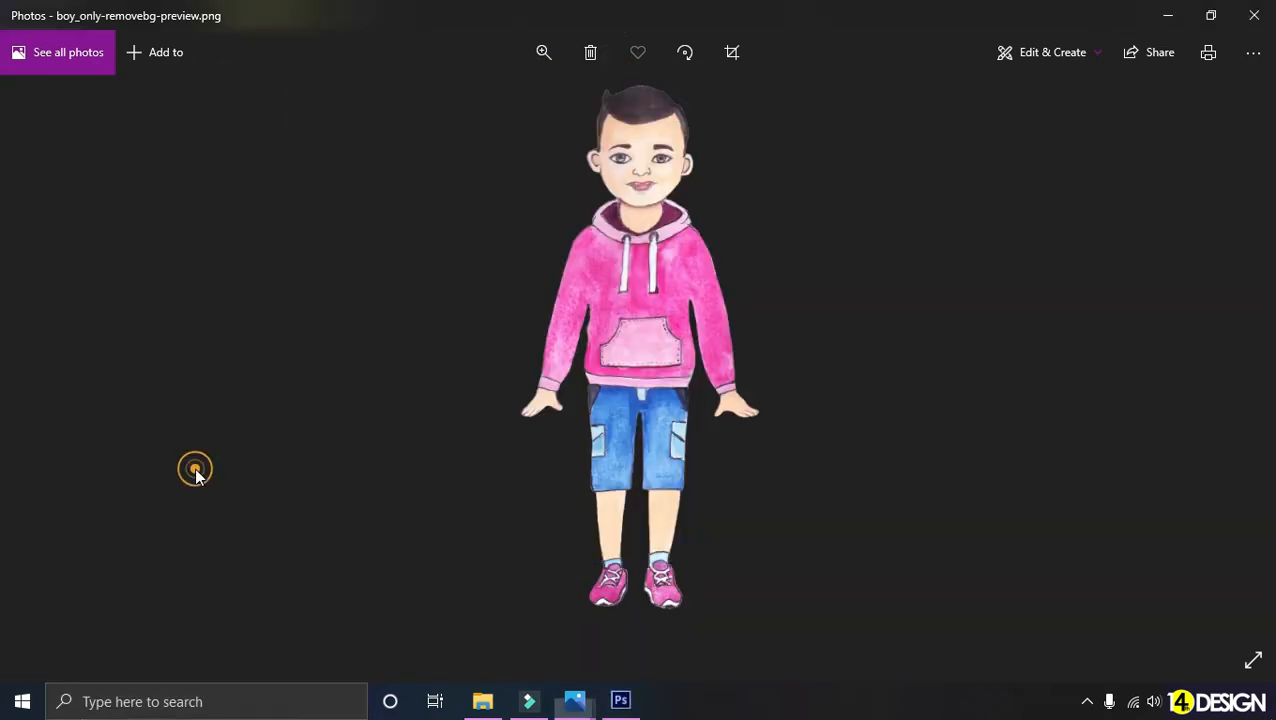
Step: Examine the boy's head, hoodie, arms and legs in the preview image, then close the image viewer
scroll(668, 370, up, 2)
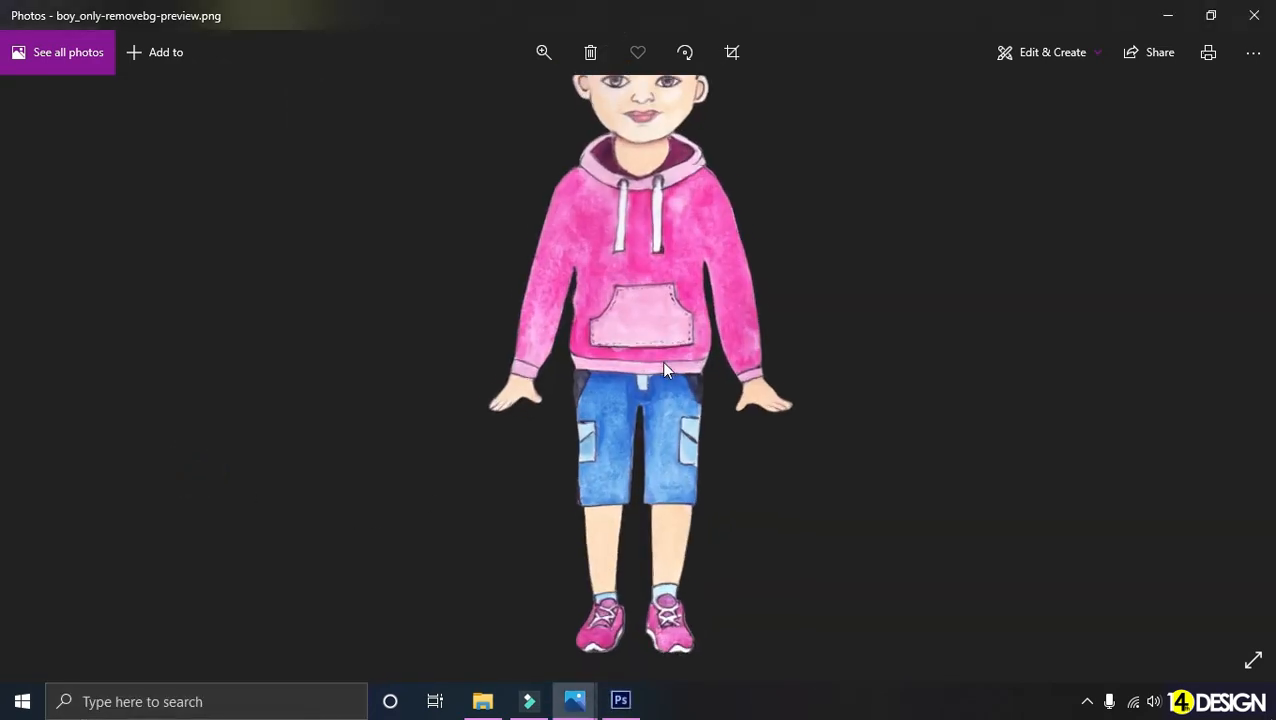
scroll(670, 400, down, 2)
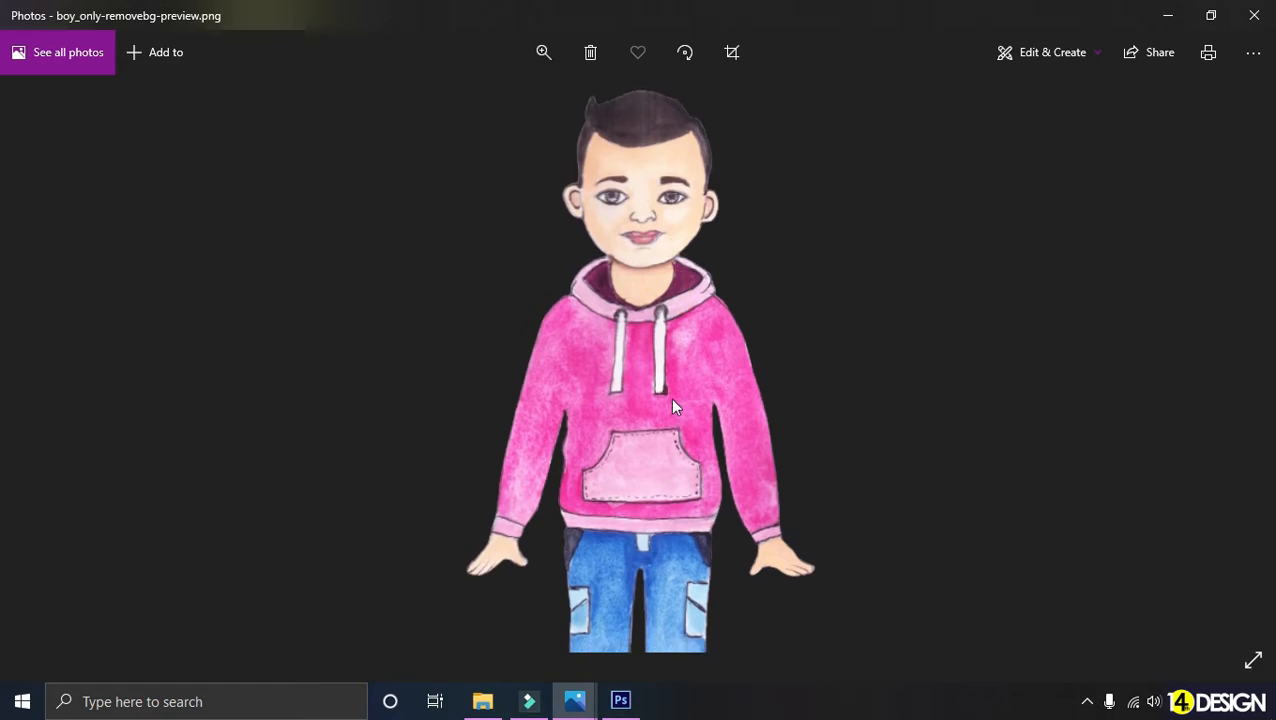
key(alt+Tab)
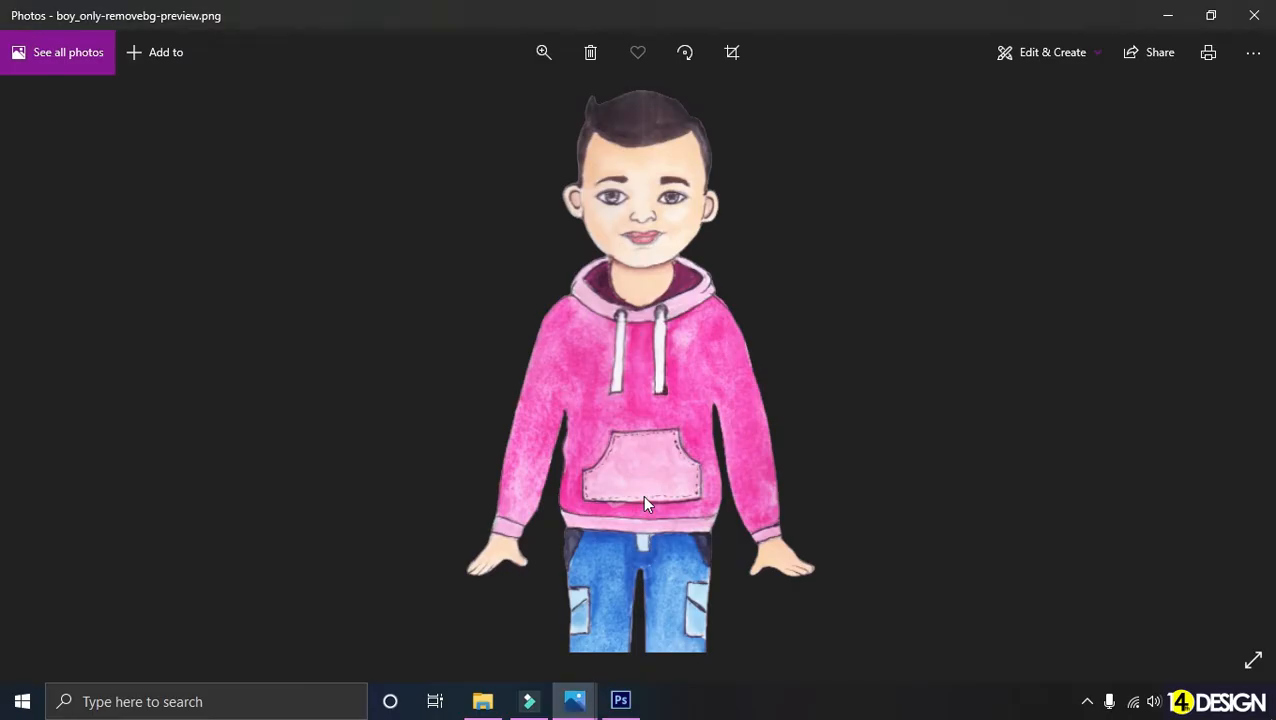
mouse_move(677, 494)
mouse_down()
mouse_move(681, 253)
mouse_move(681, 498)
mouse_up()
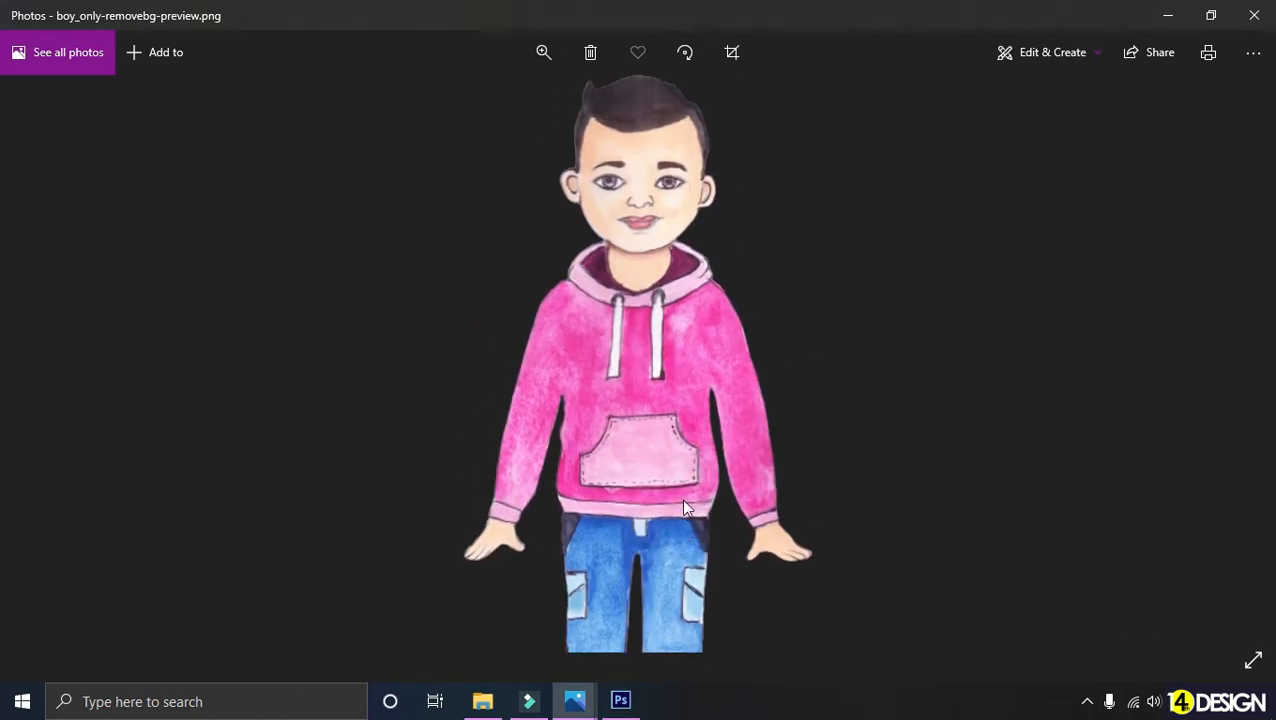
scroll(686, 468, down, 2)
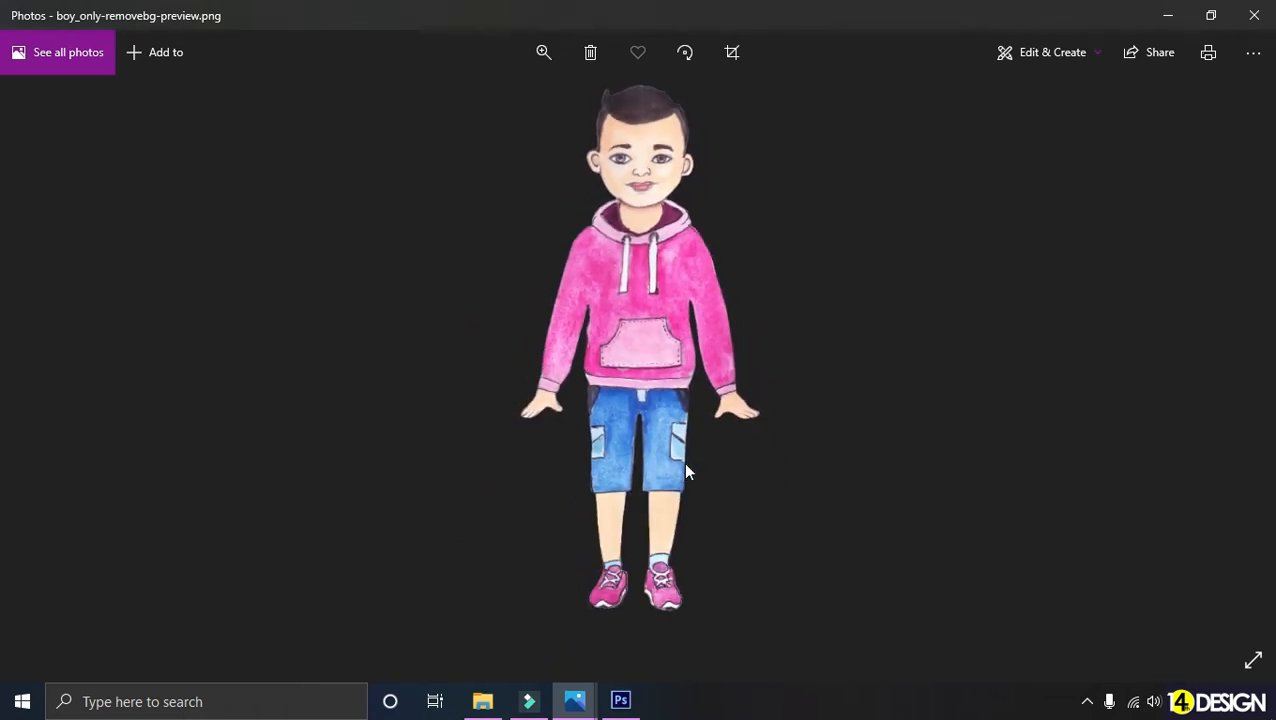
scroll(686, 462, down, 1)
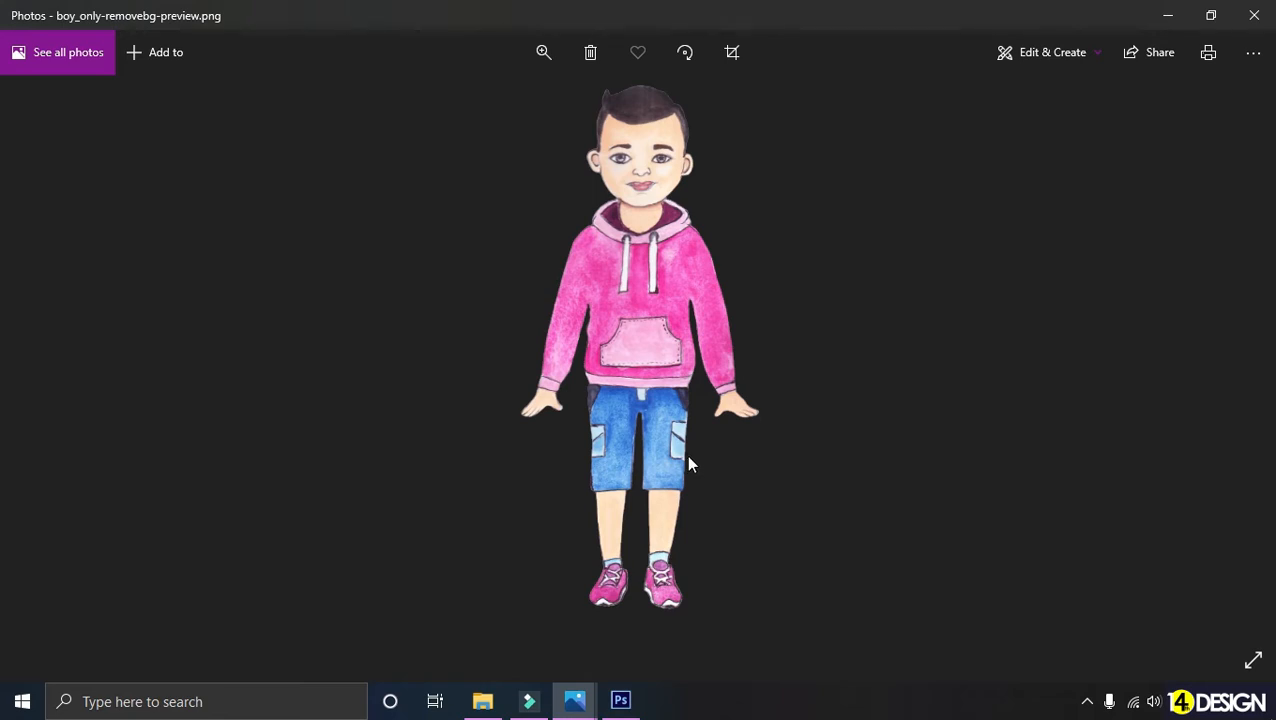
click(1258, 12)
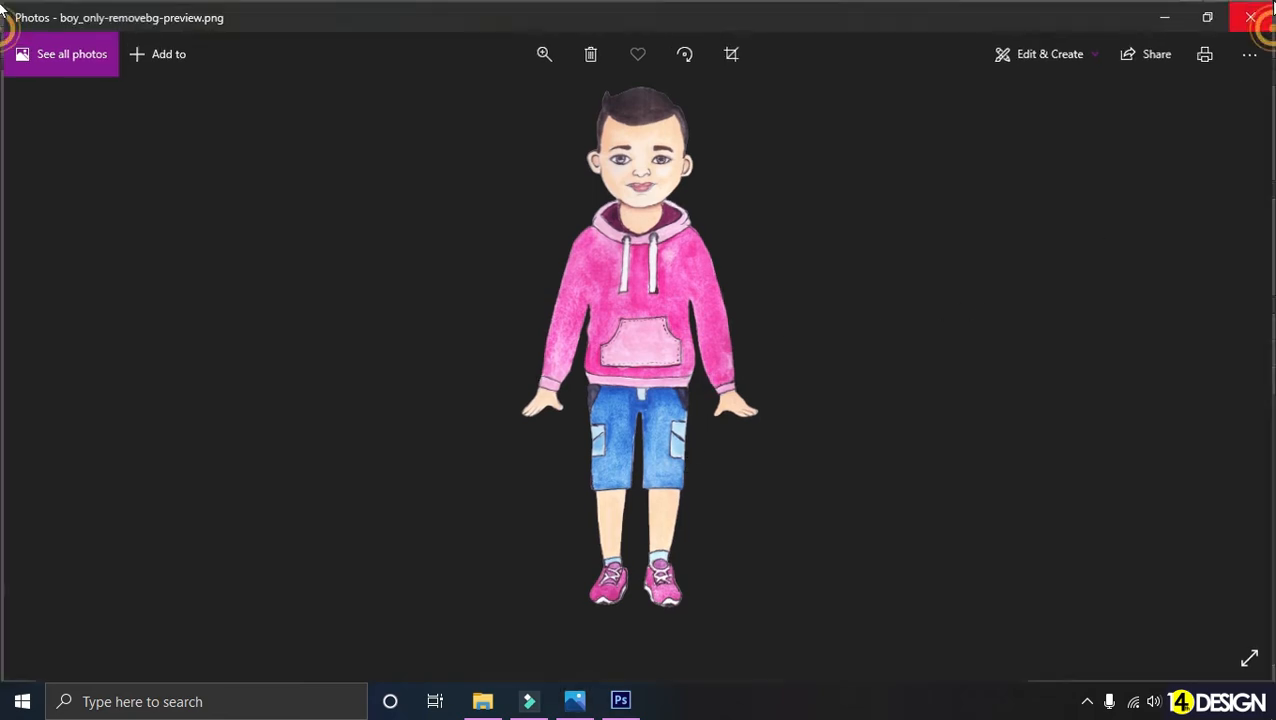
Step: Open boy_only-removebg-preview.png from the Downloads folder in Photoshop as a new document
click(482, 701)
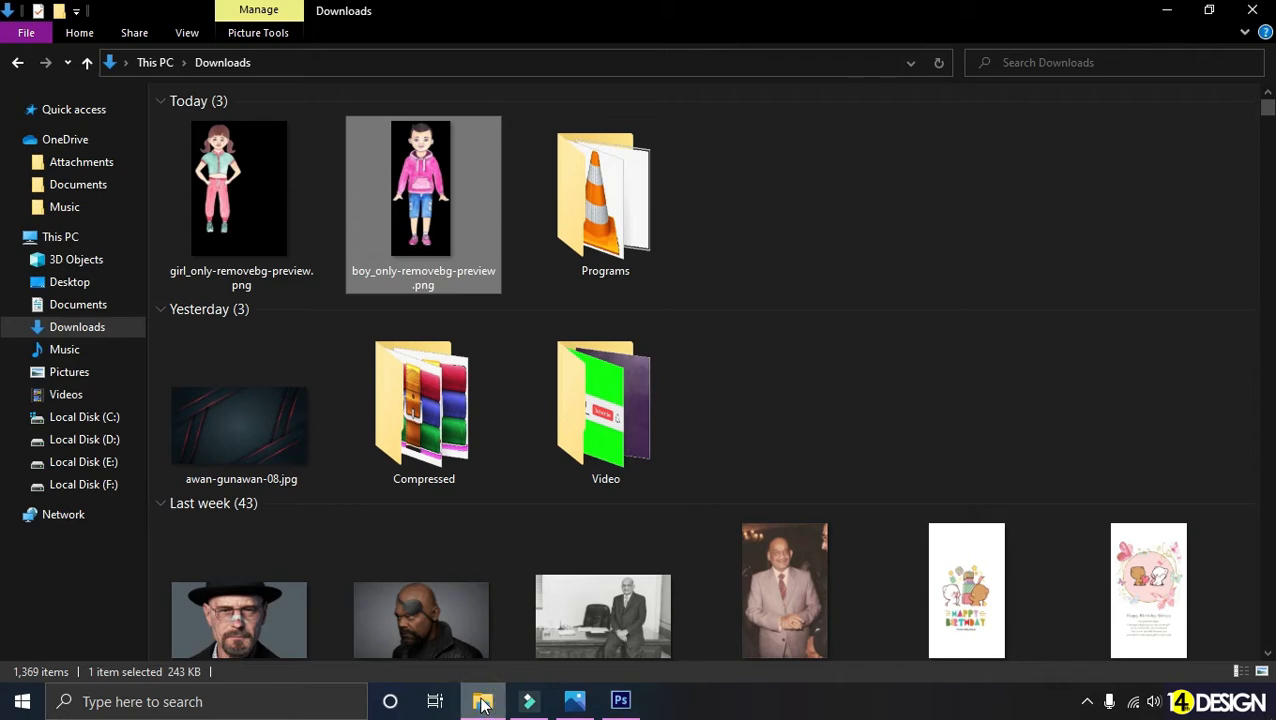
drag(443, 289, 573, 417)
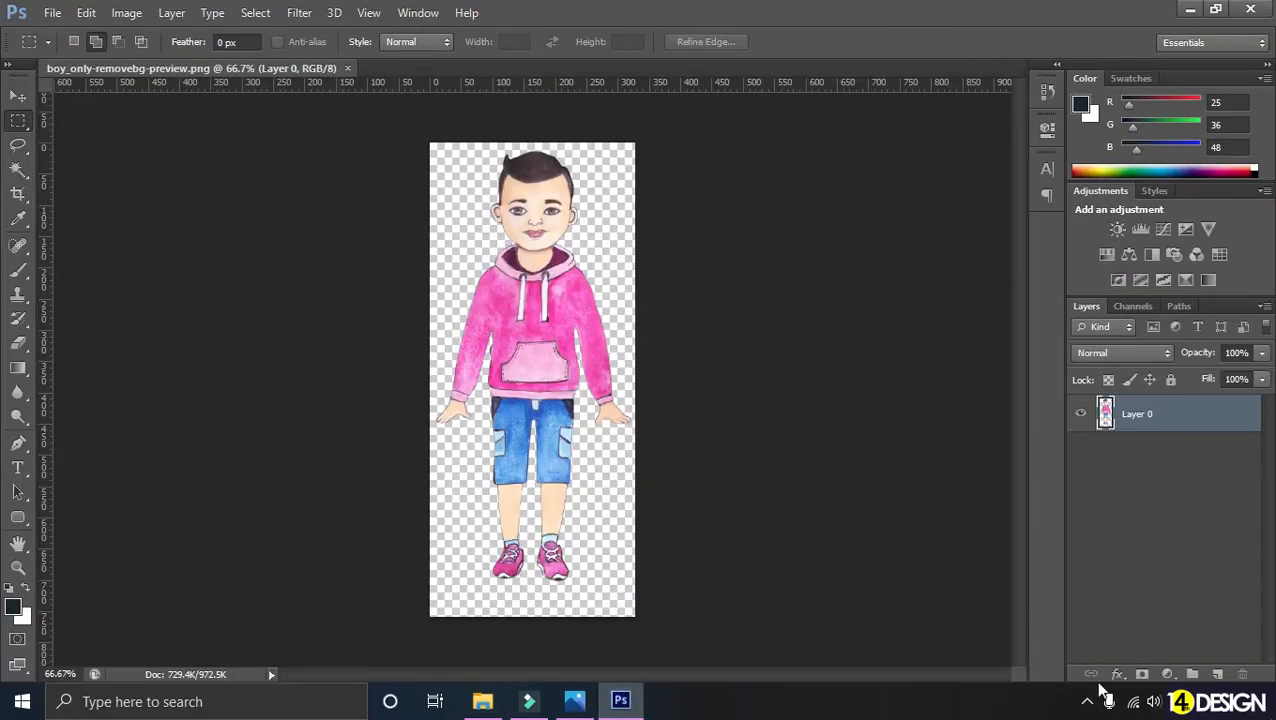
click(1088, 700)
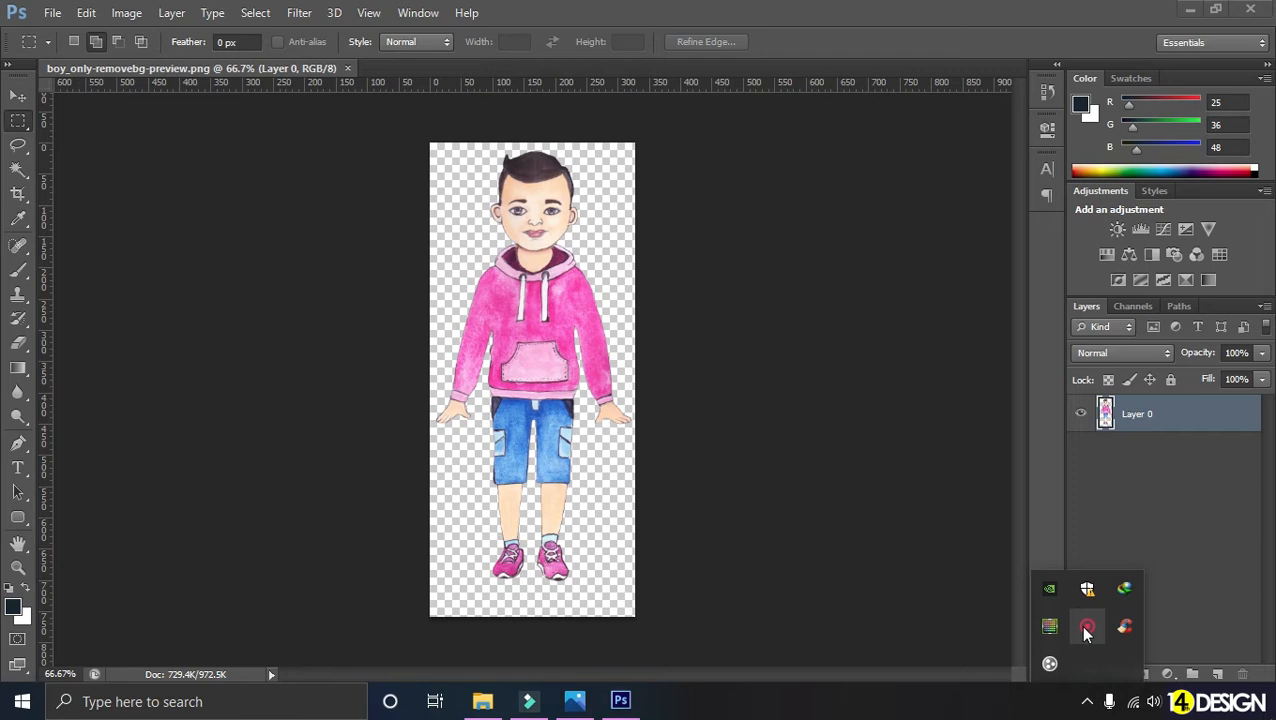
click(855, 507)
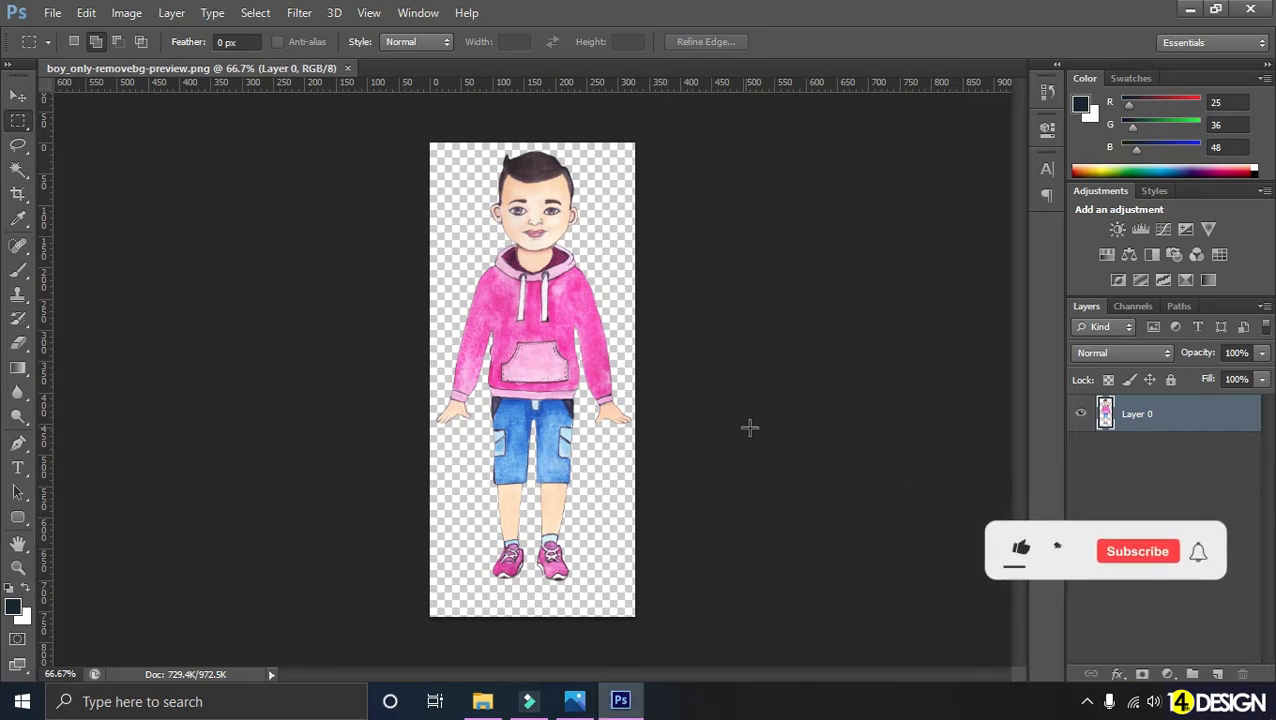
Step: Add a new layer beneath the boy's layer and fill it with the white background color
key(v)
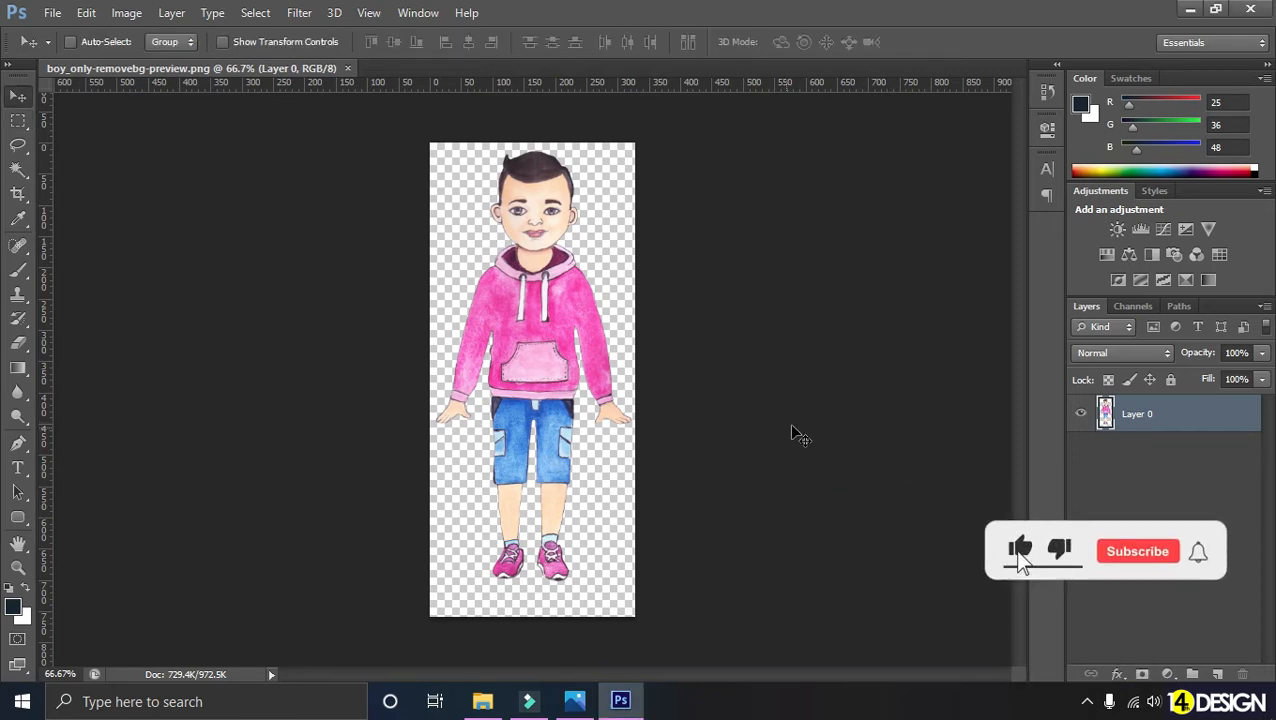
click(1217, 675)
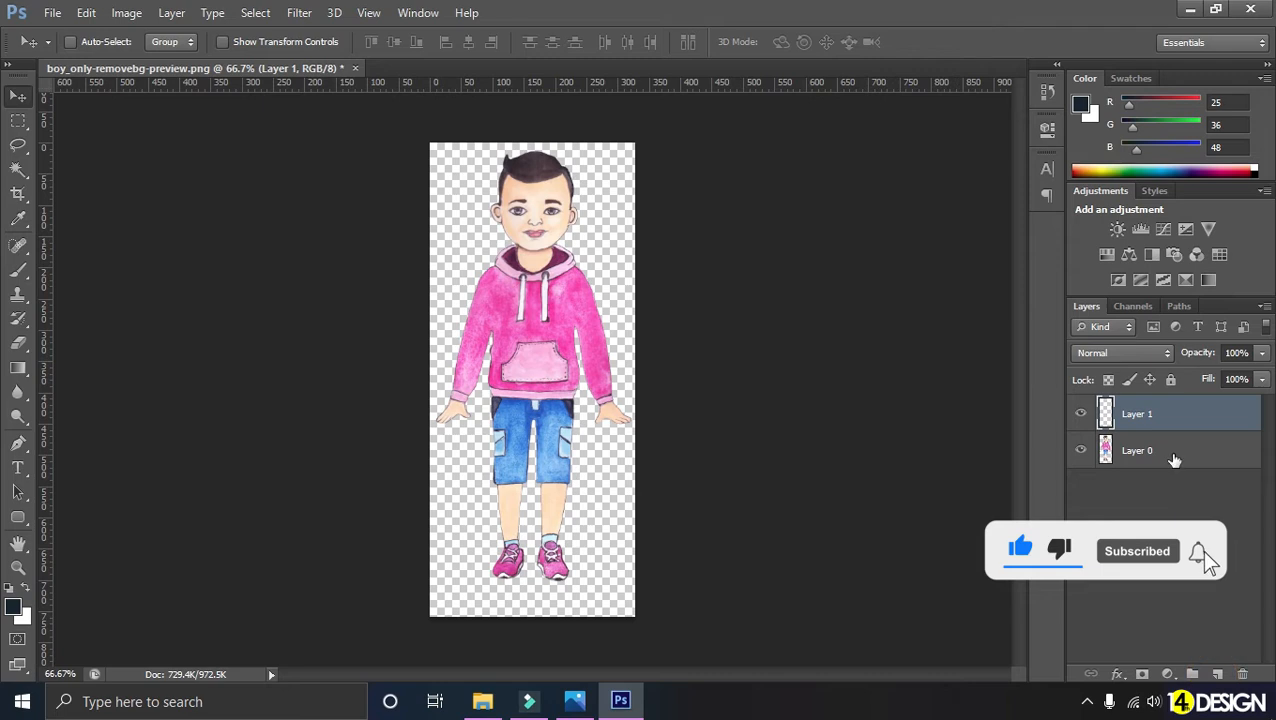
drag(1196, 418, 1205, 468)
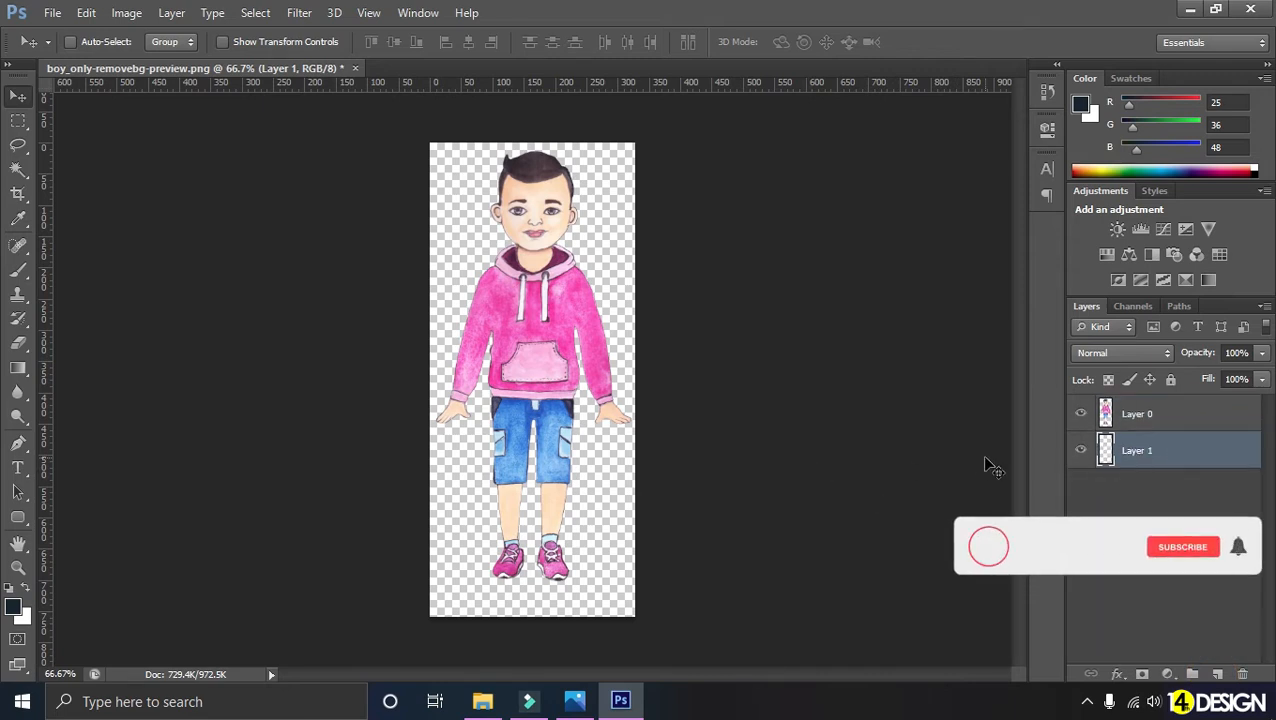
key(ctrl+BackSpace)
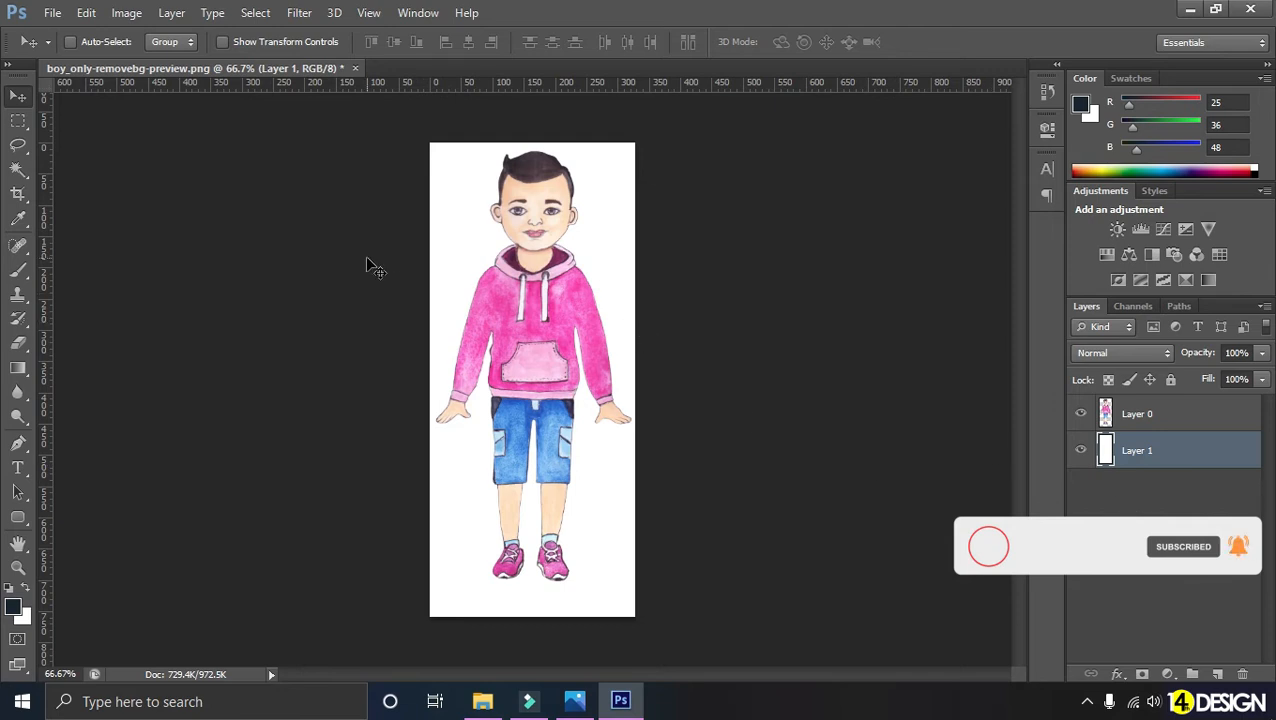
Step: Widen the canvas with the Crop tool by extending it evenly on both sides of the boy
click(18, 194)
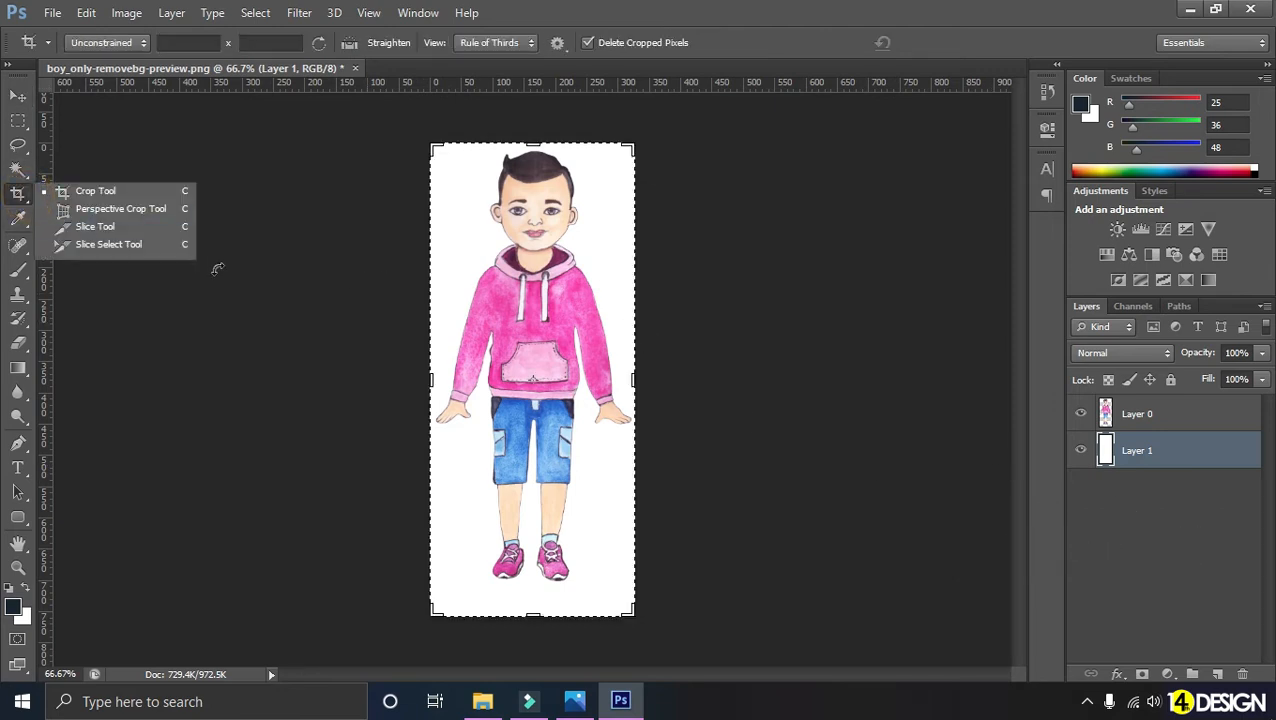
drag(636, 617, 697, 619)
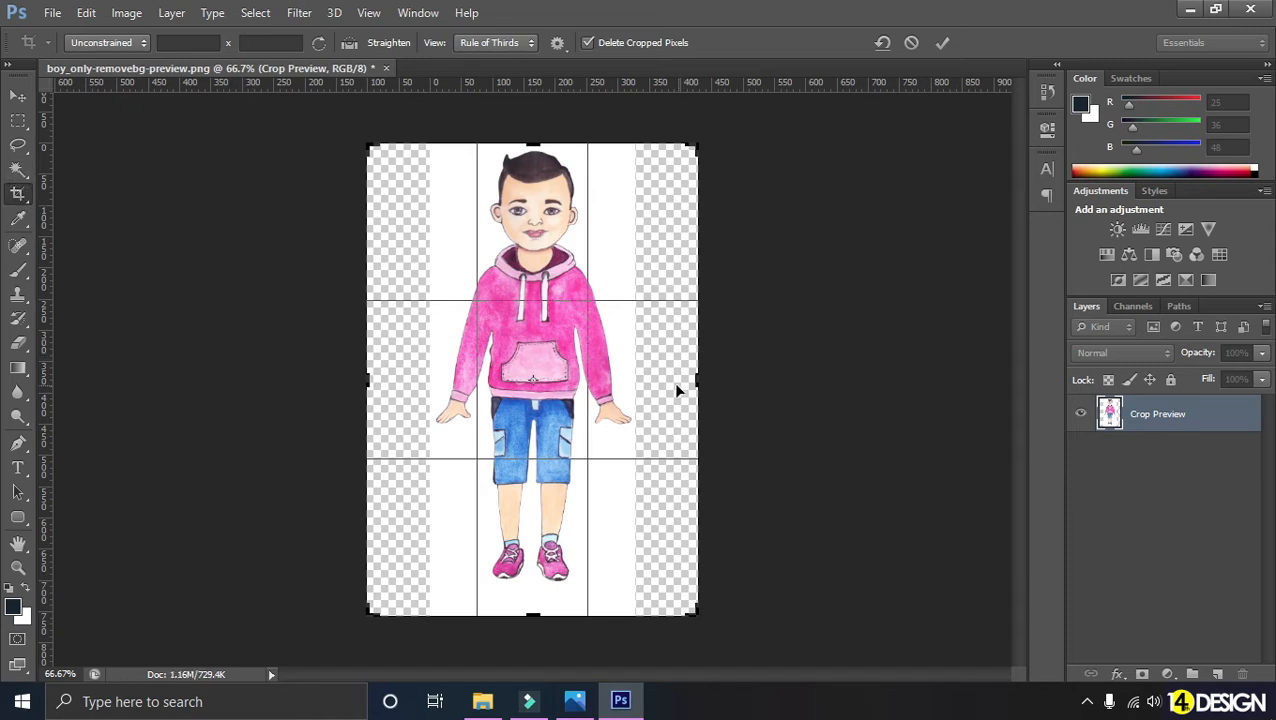
mouse_move(697, 612)
mouse_down()
mouse_move(714, 613)
mouse_move(697, 614)
mouse_up()
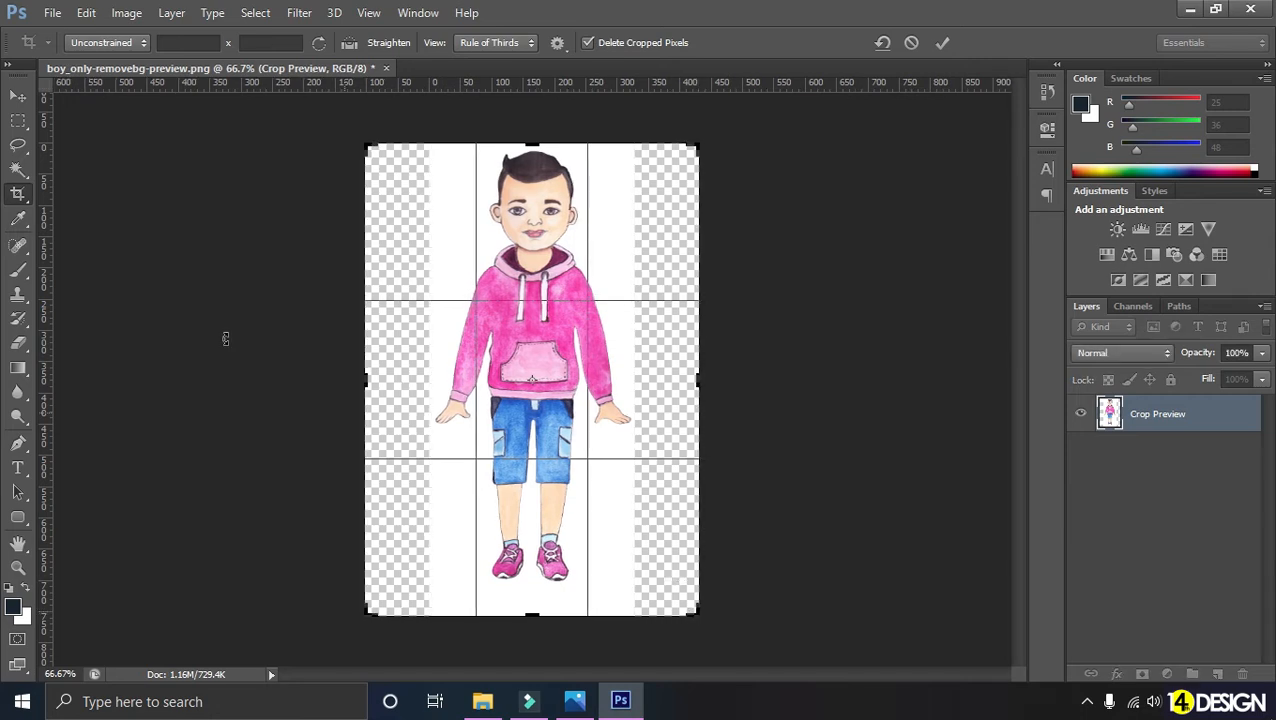
click(19, 98)
click(549, 277)
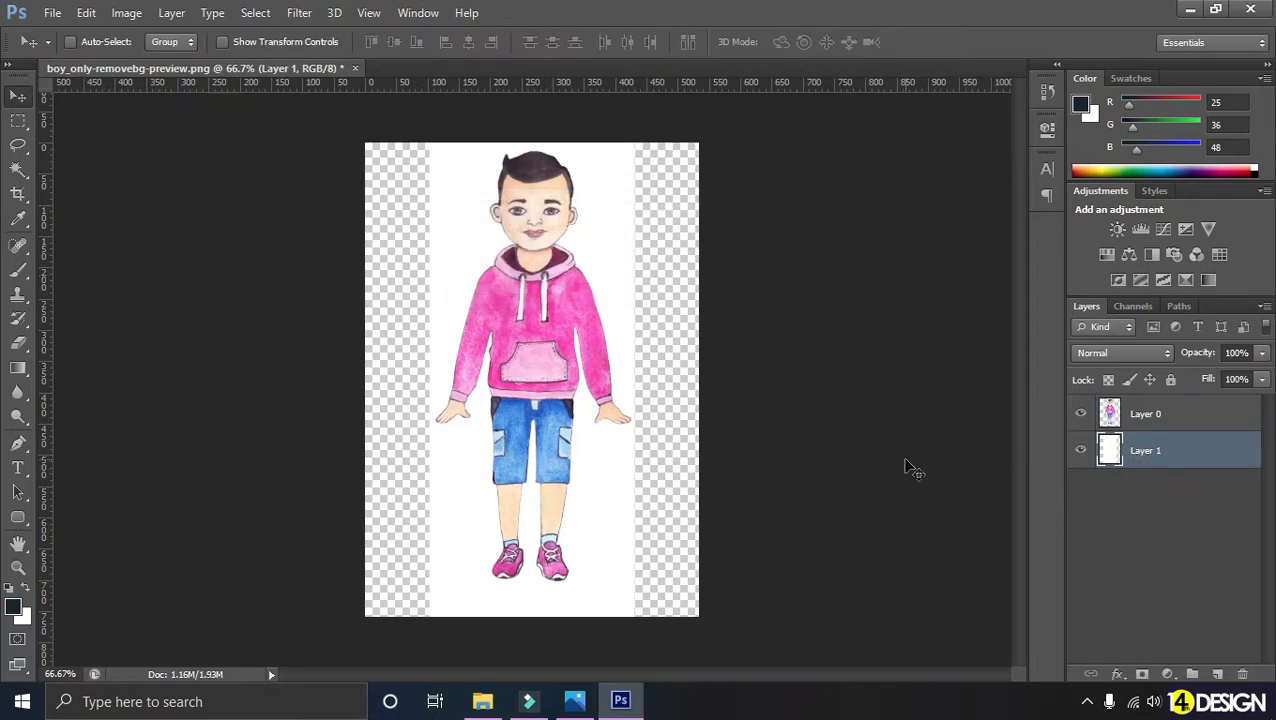
Step: Fill the widened background layer with white and rename it BG
key(ctrl+BackSpace)
double_click(1147, 450)
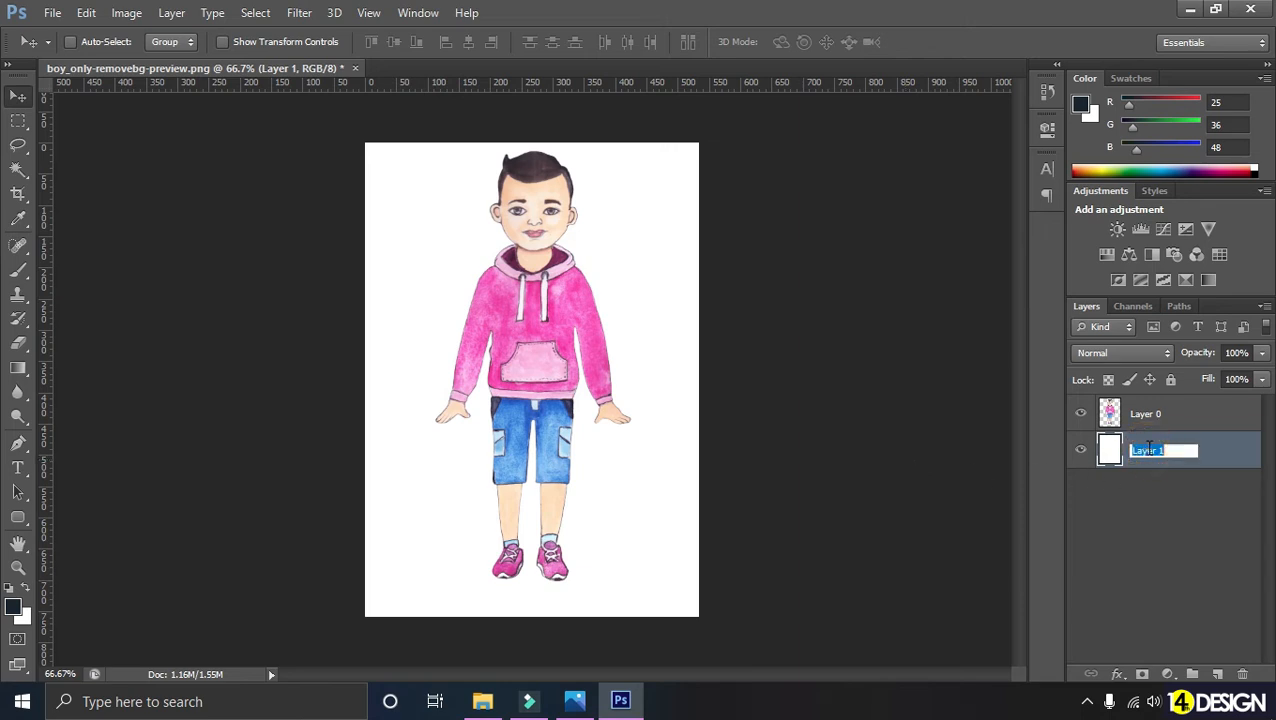
text(BG)
key(Return)
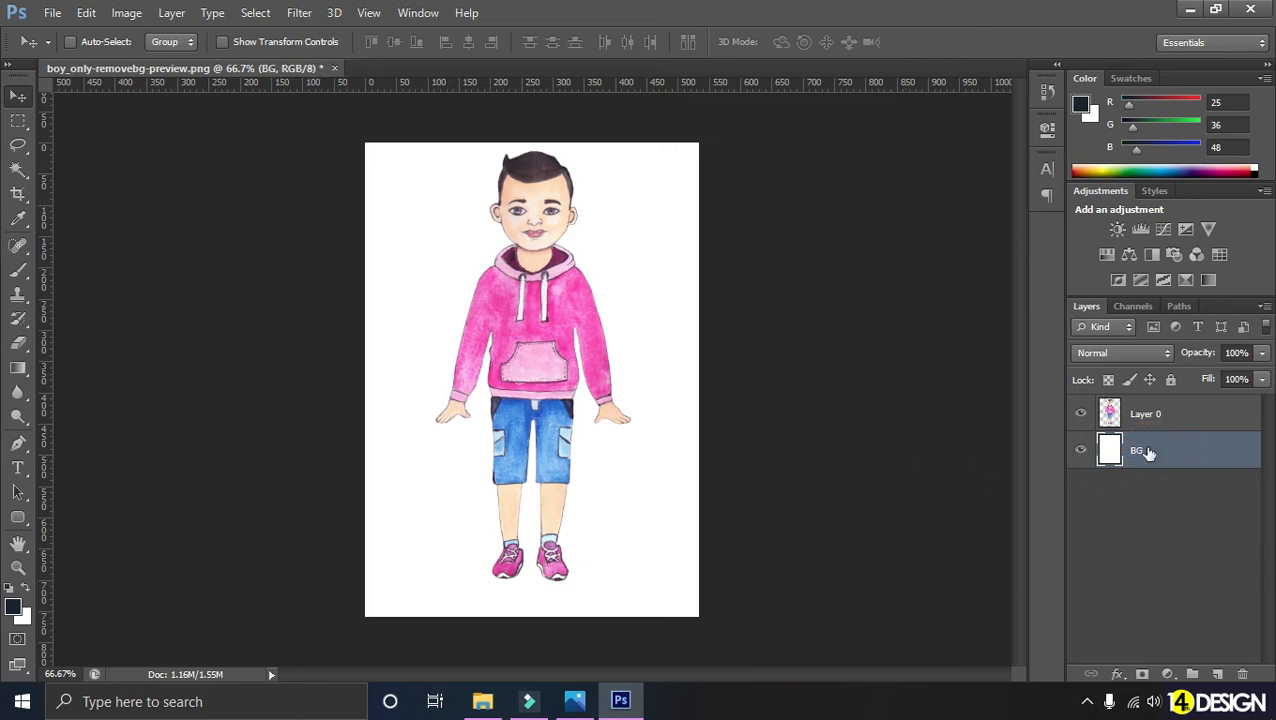
Step: Examine the boy's face and hoodie up close against the white background
key(ctrl+plus)
key(ctrl+minus)
key(ctrl+plus)
key(ctrl+minus)
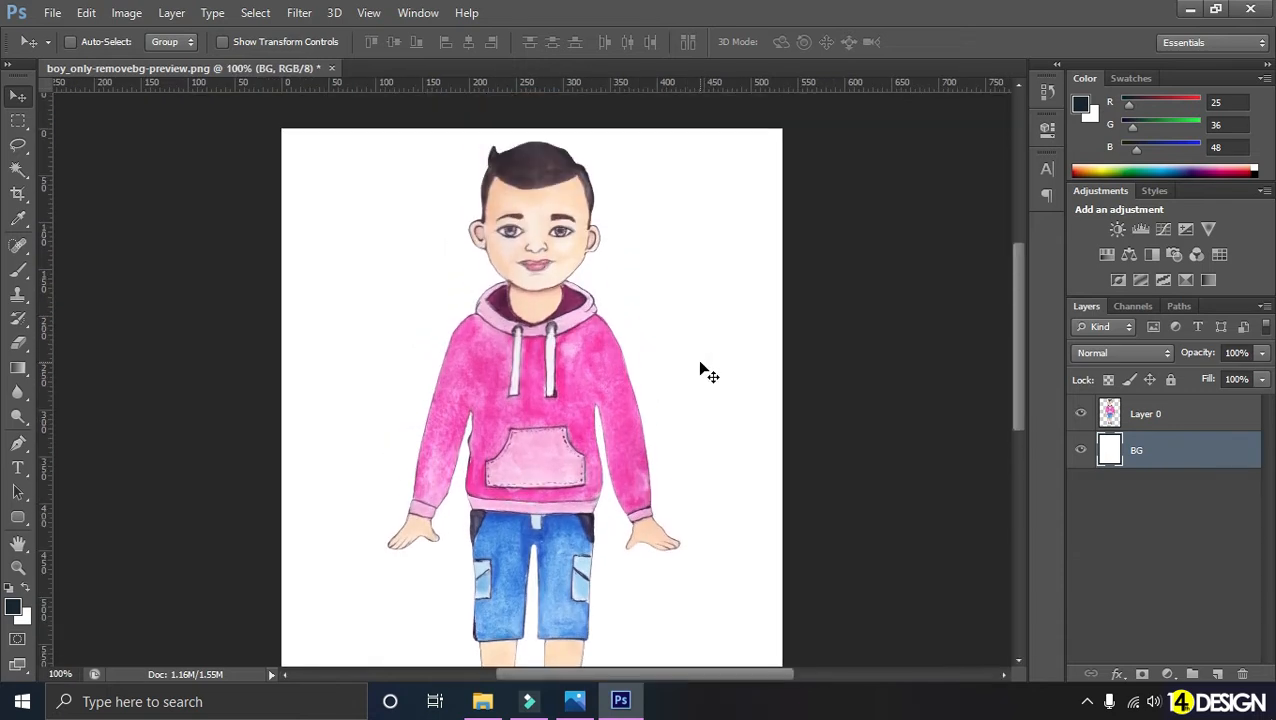
key(ctrl+plus)
key(ctrl+plus)
scroll(700, 360, up, 1)
key(ctrl+minus)
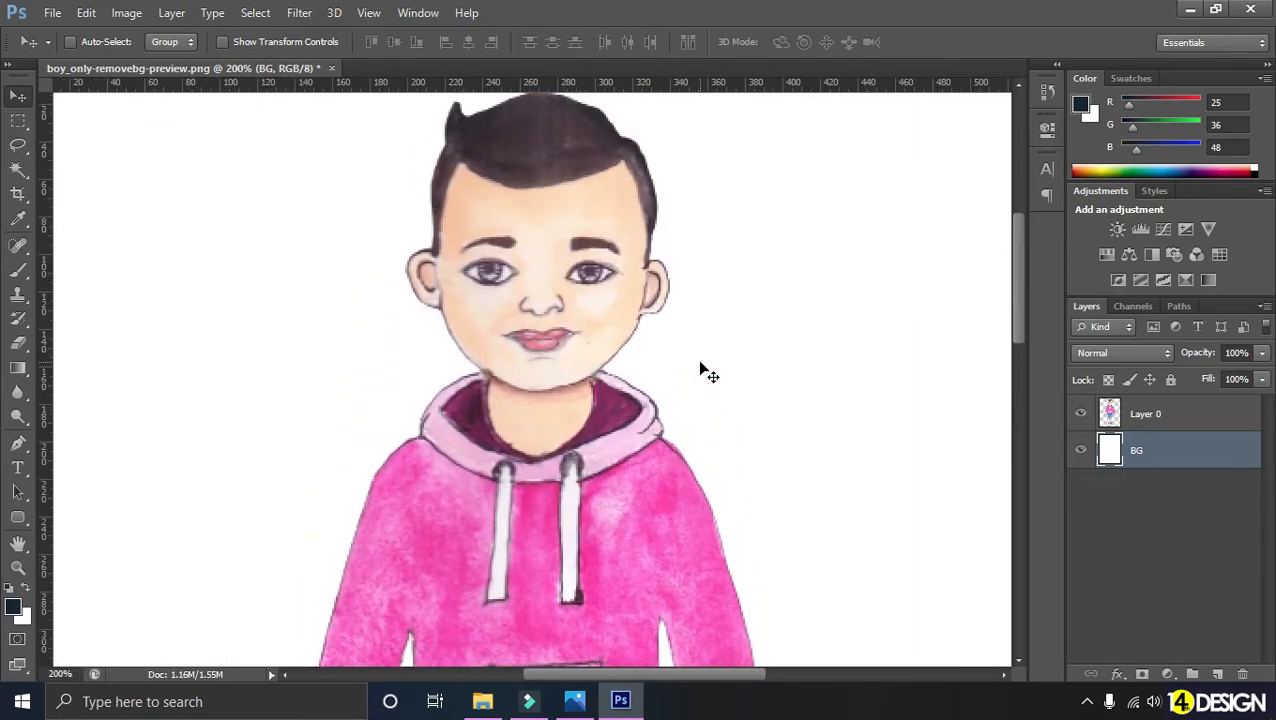
Step: Raise the saturation of the boy's layer to +51 with Hue/Saturation and check the colors up close
click(1189, 415)
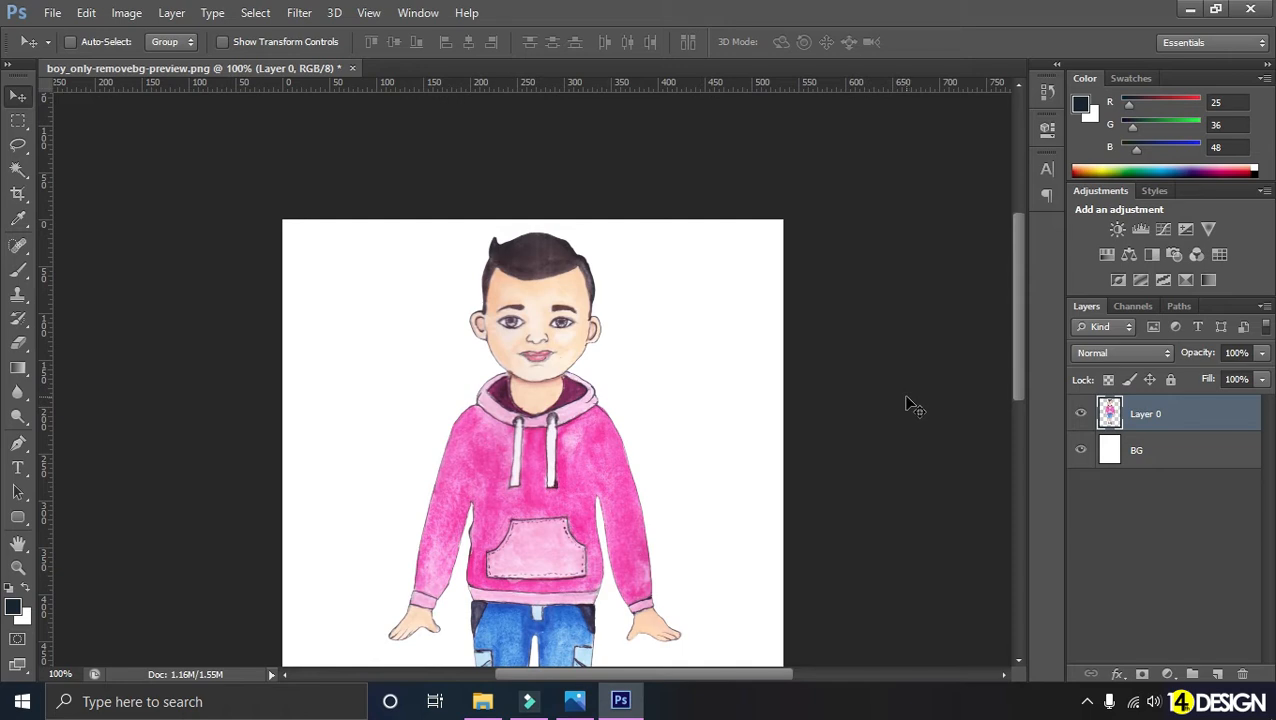
key(ctrl+u)
drag(927, 379, 975, 384)
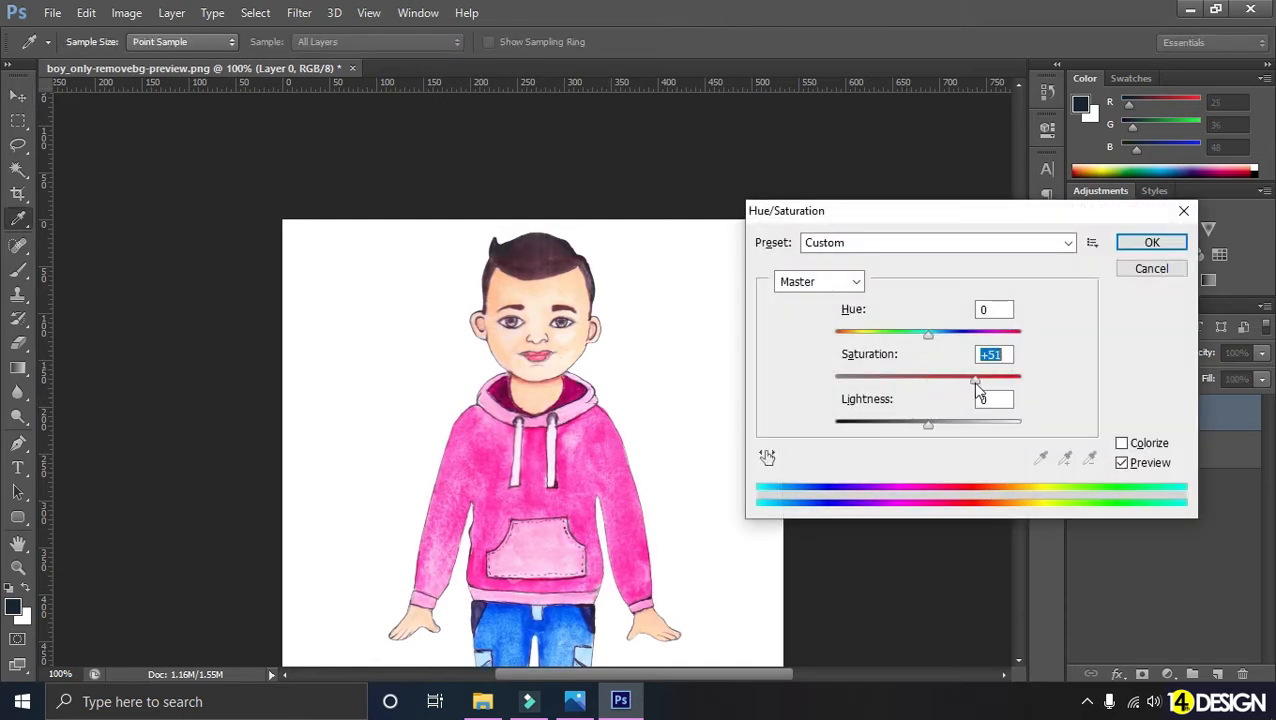
click(1150, 243)
key(ctrl+plus)
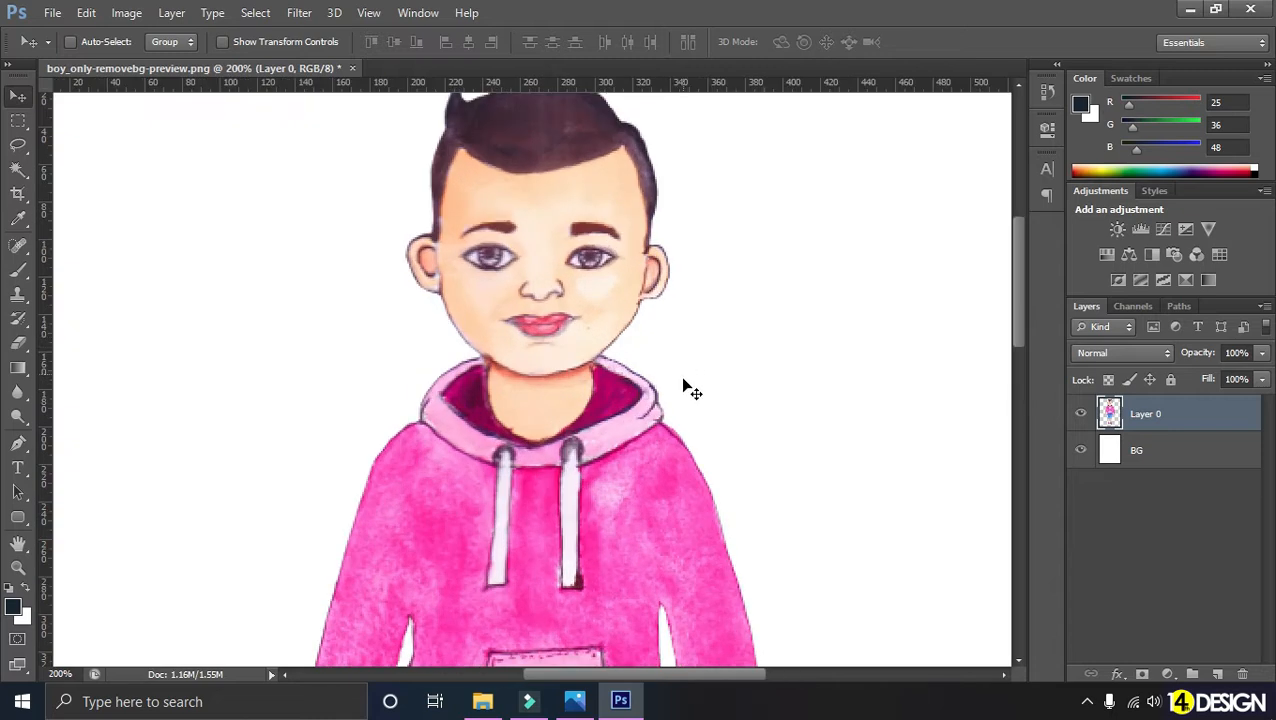
key(ctrl+minus)
scroll(686, 389, down, 5)
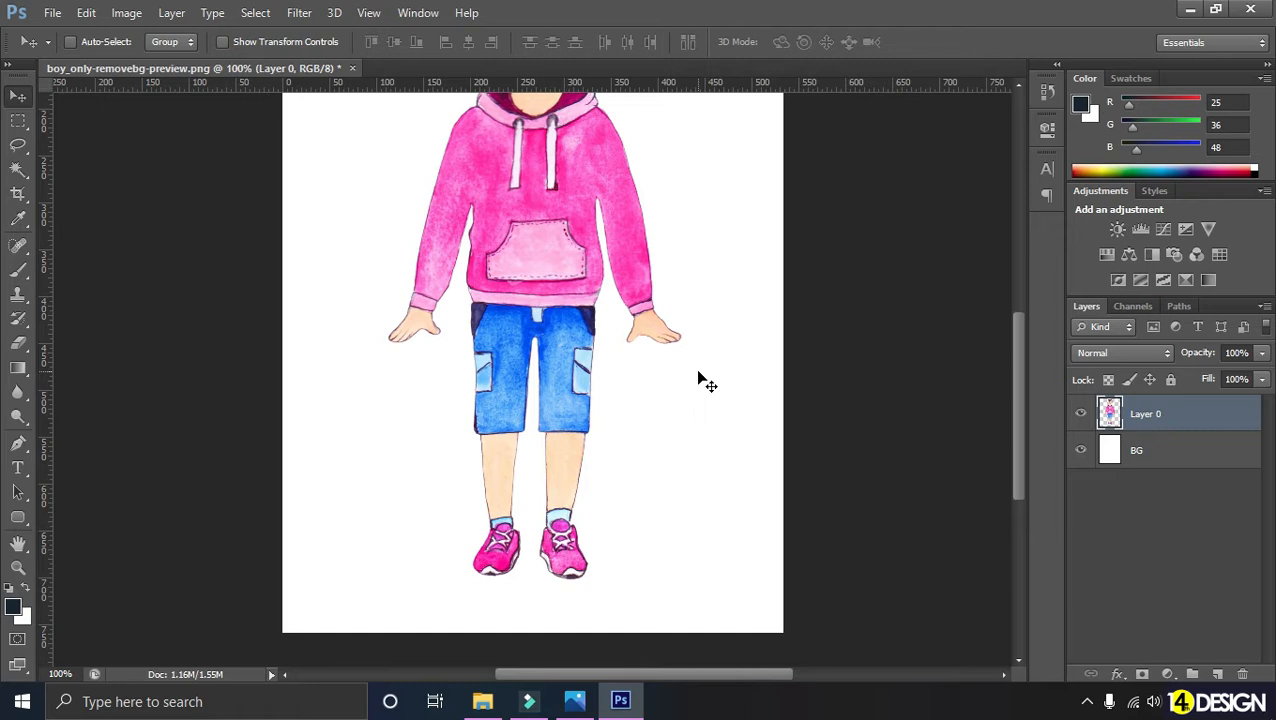
Step: Fit the whole image in view and rename the boy's layer Main
key(ctrl+0)
double_click(1149, 413)
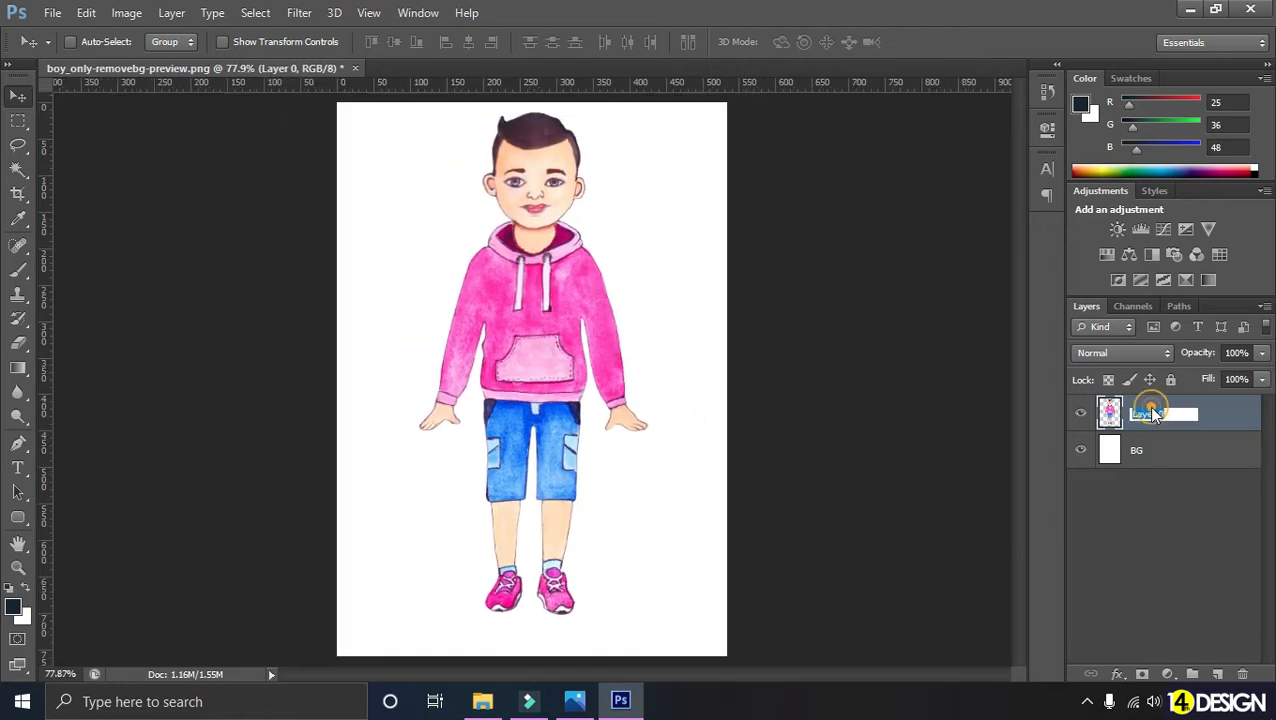
text(Main)
key(Return)
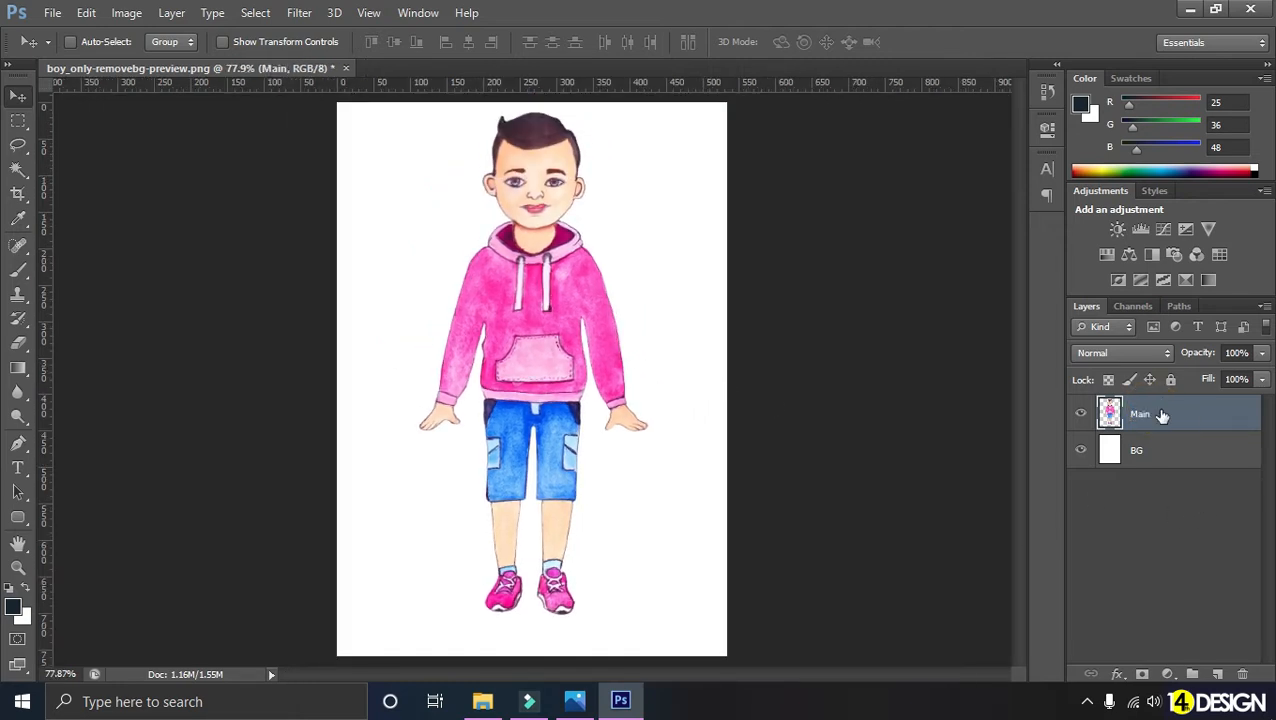
Step: Duplicate the Main layer, hide the original, and rename the copy Main_Pose
key(ctrl+j)
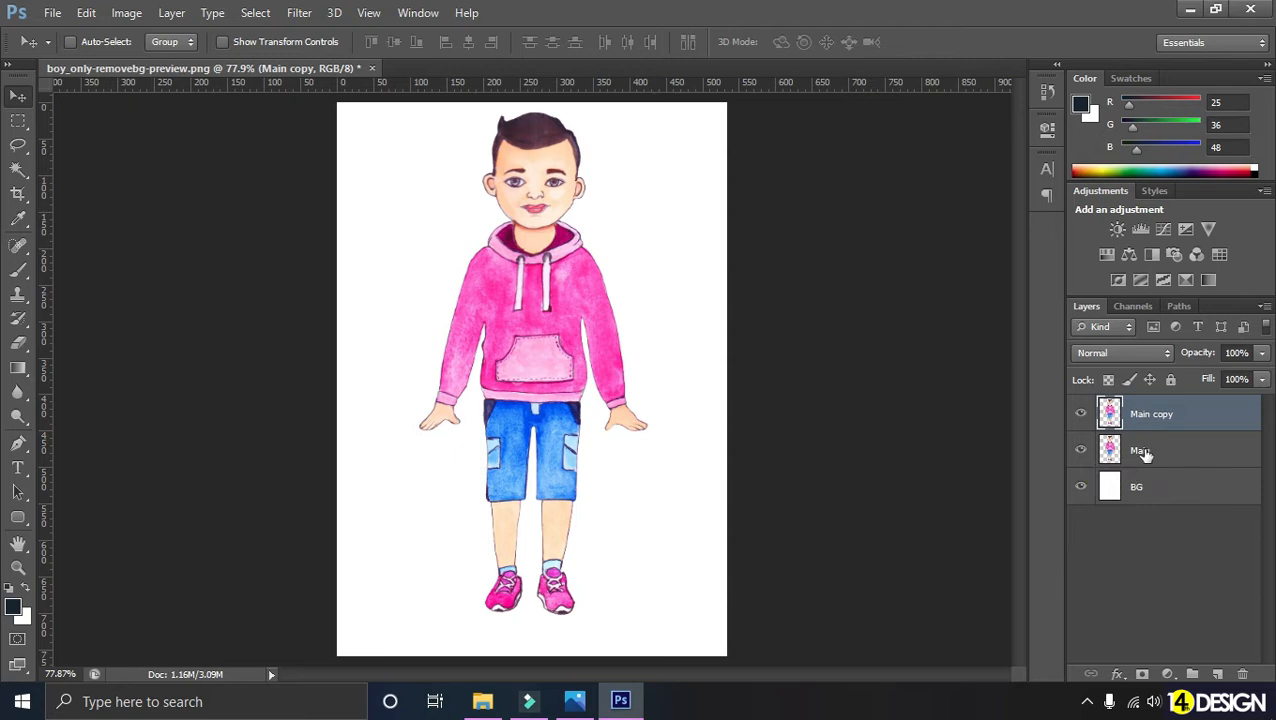
click(1081, 451)
double_click(1151, 415)
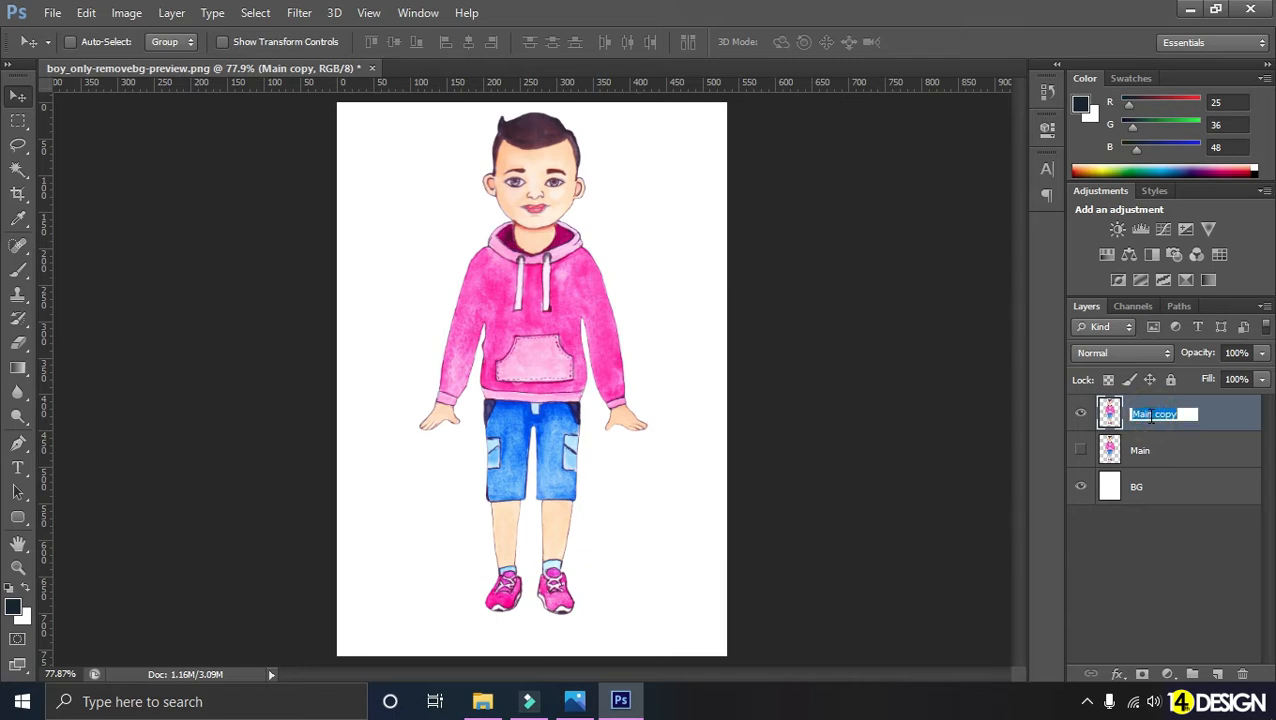
text(Main_Pose)
key(Return)
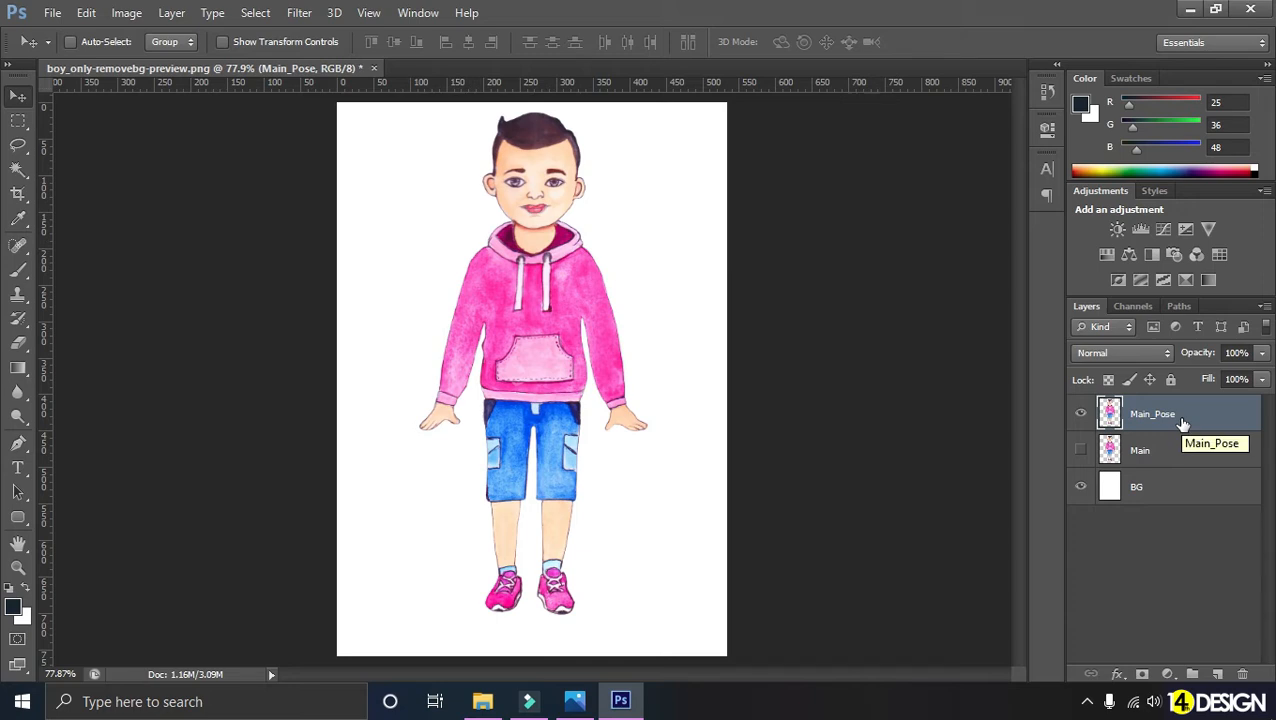
Step: Duplicate the Main_Pose layer, hide Main_Pose, and rename the new copy Pose1
click(1080, 450)
double_click(1168, 414)
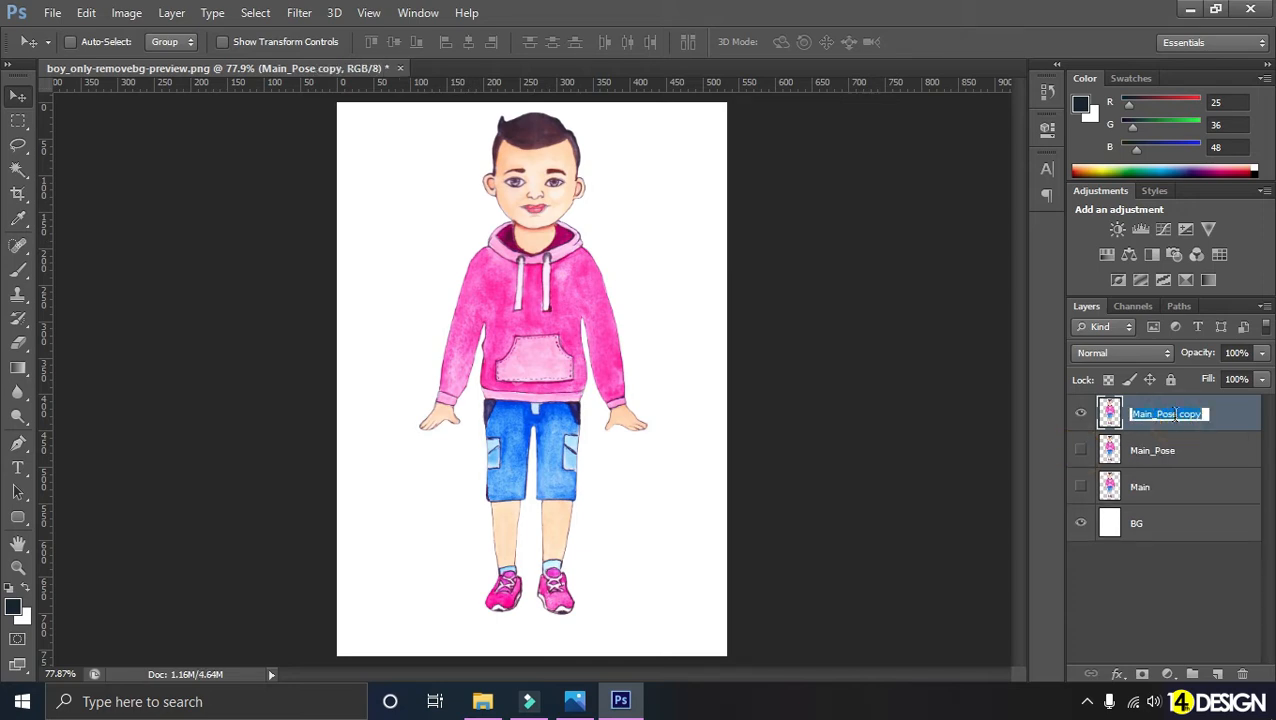
text(Pose1)
key(Return)
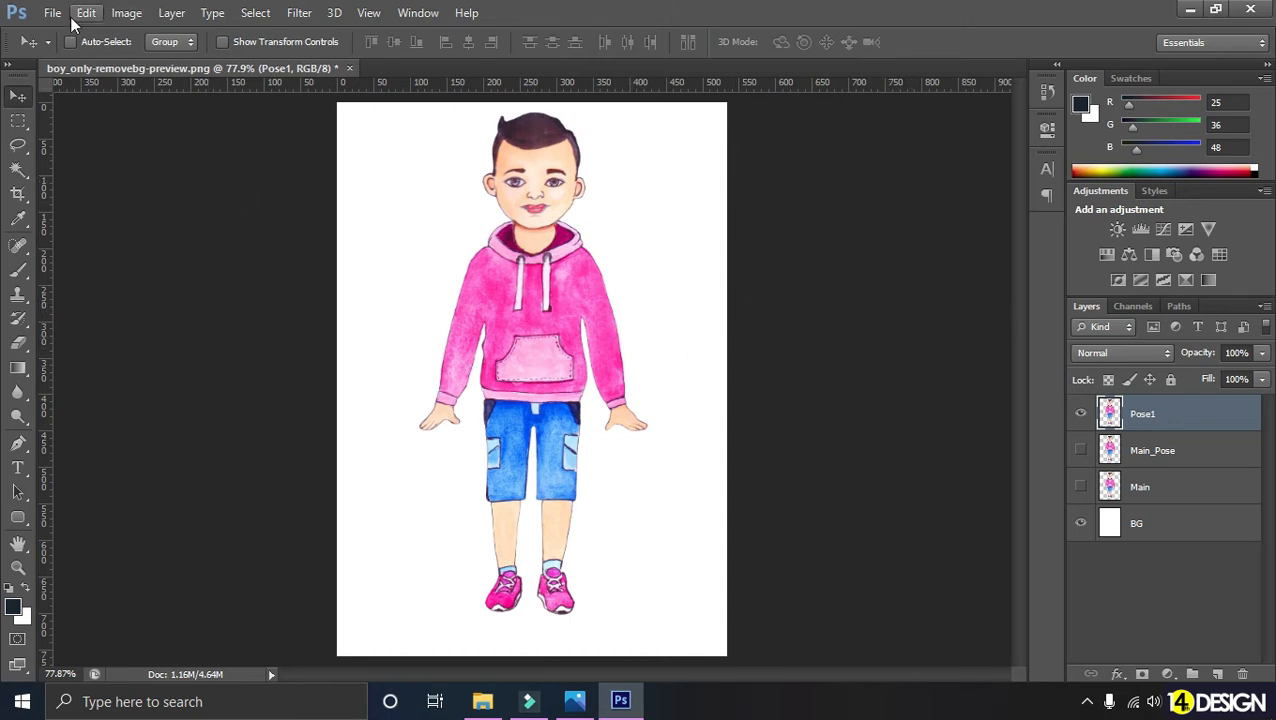
Step: Start Puppet Warp on the Pose1 layer
click(1198, 452)
click(1190, 418)
click(86, 14)
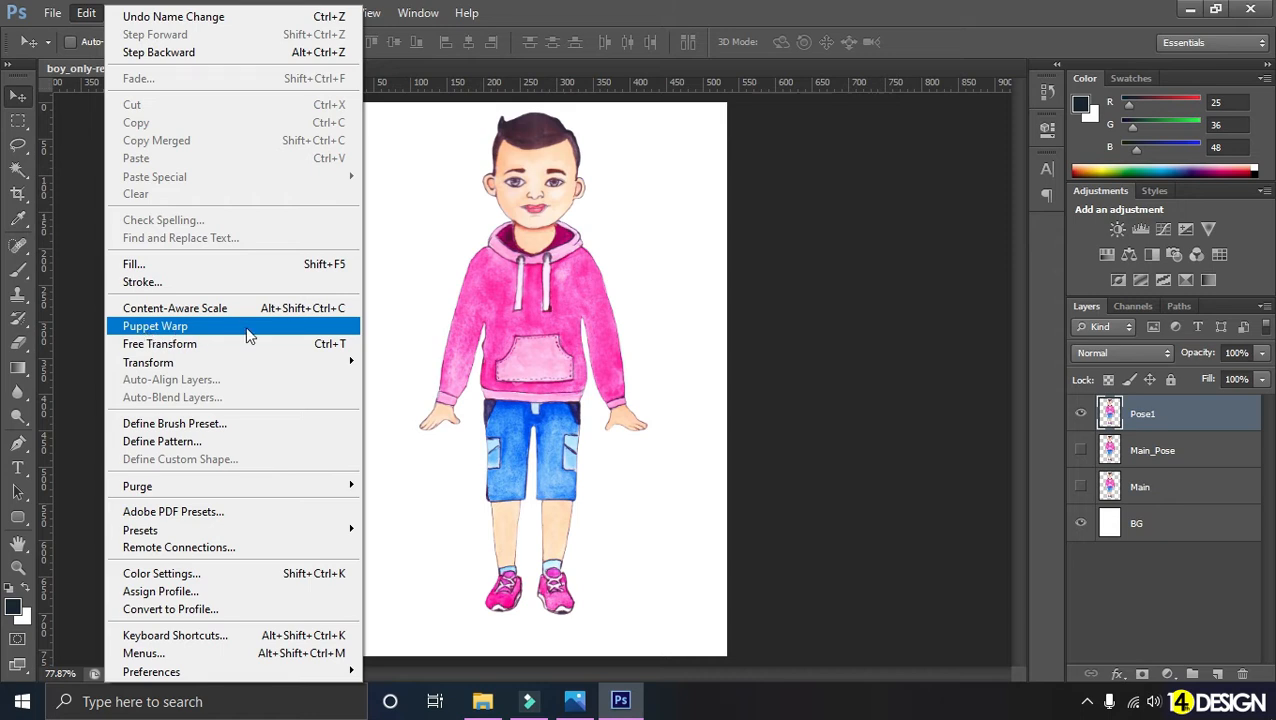
click(155, 326)
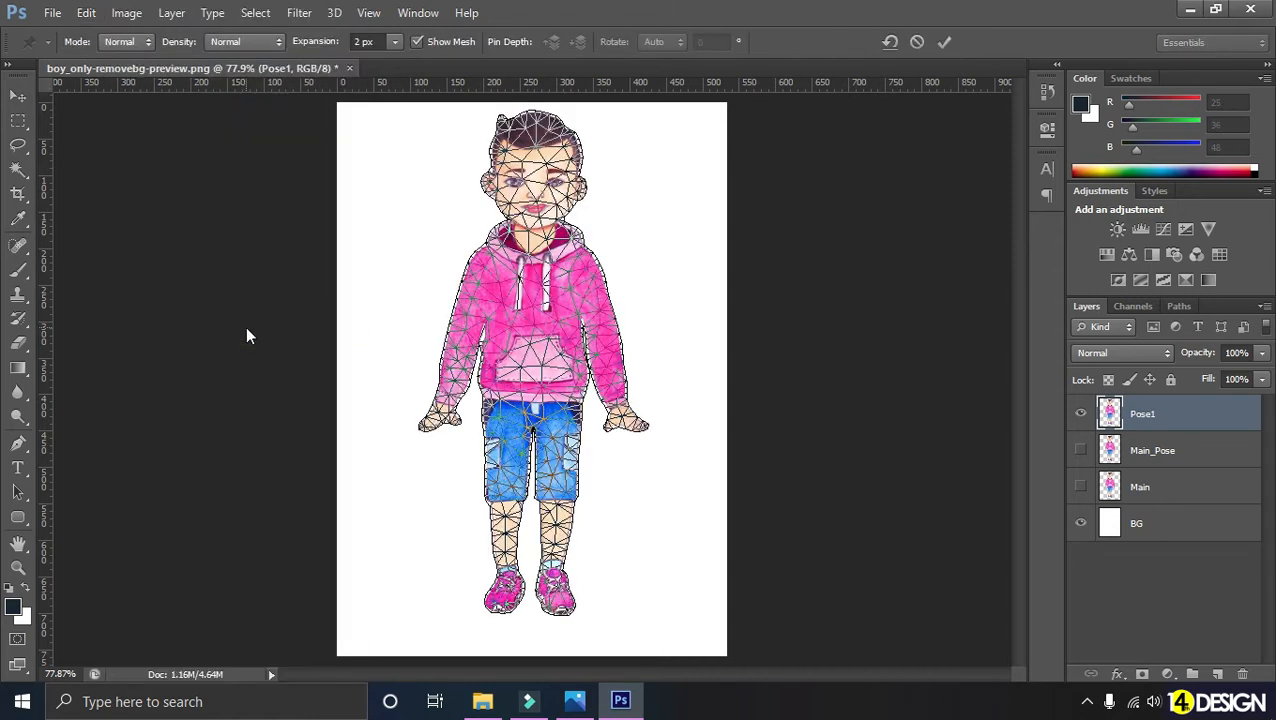
Step: Examine the Puppet Warp mesh over the boy's head, hoodie, arms, shorts and shoes
key(ctrl+plus)
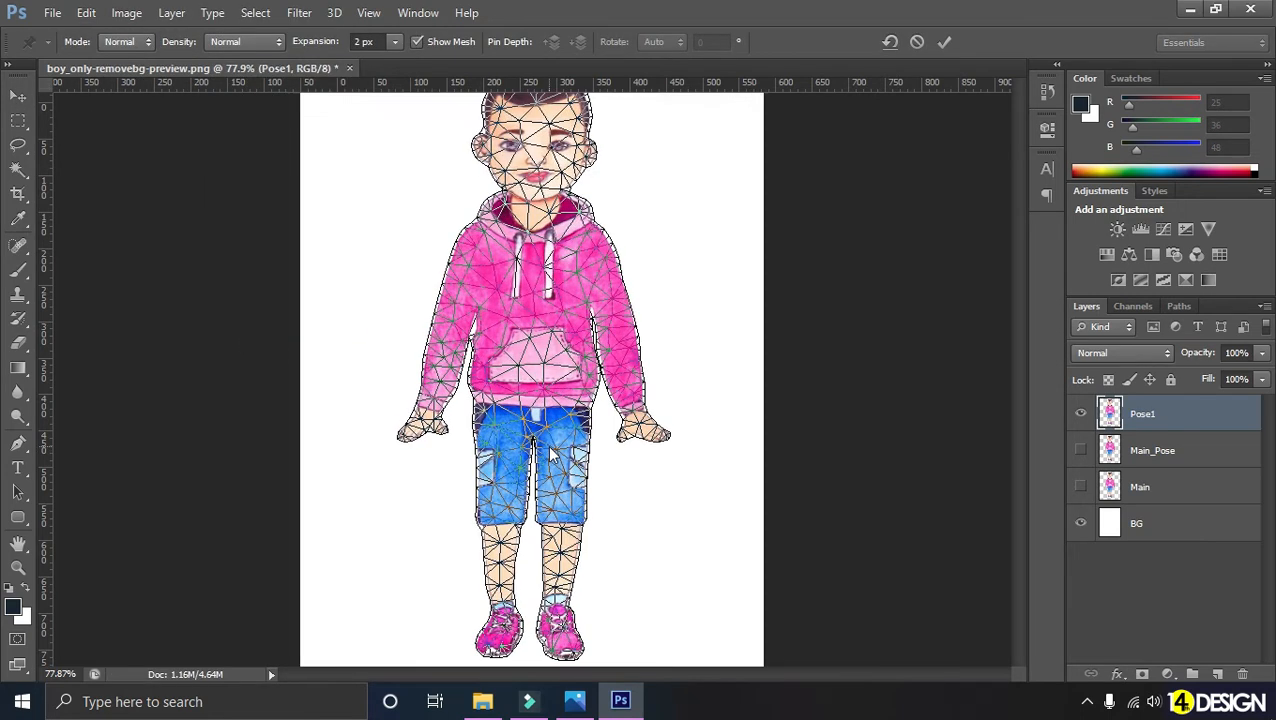
scroll(550, 448, up, 3)
scroll(549, 455, up, 2)
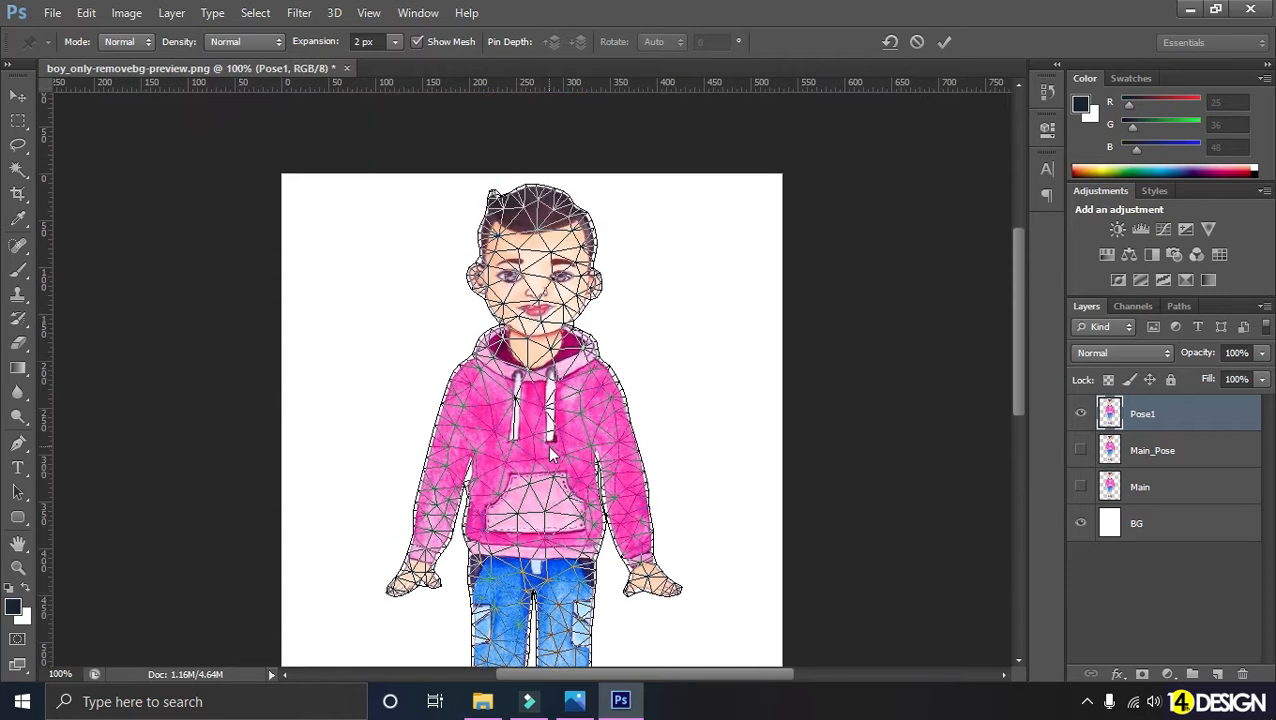
key(ctrl+plus)
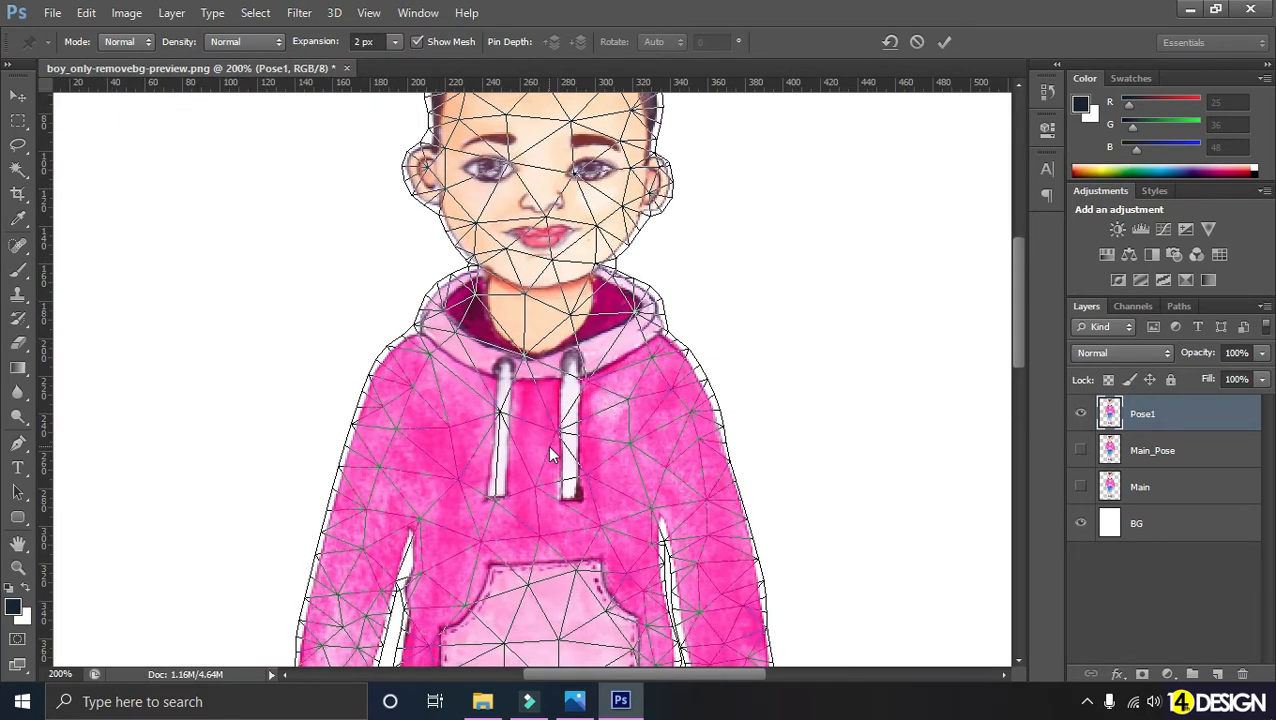
scroll(550, 455, down, 5)
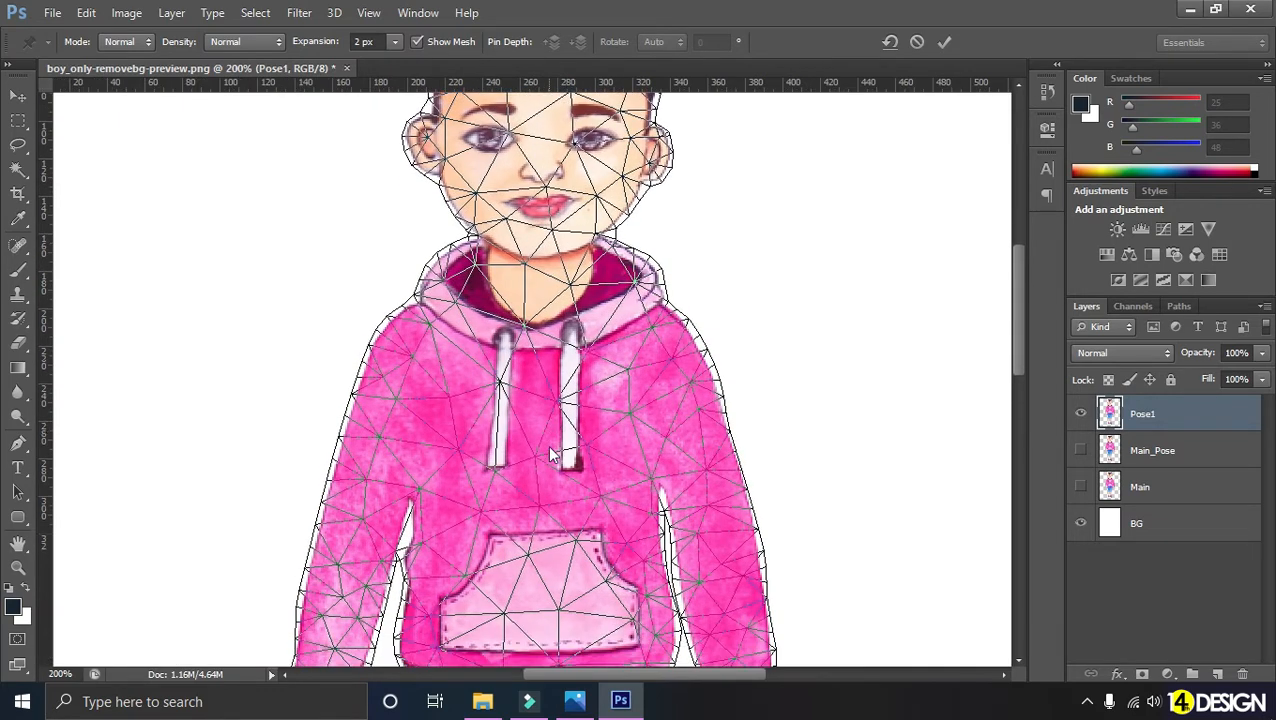
scroll(547, 445, down, 5)
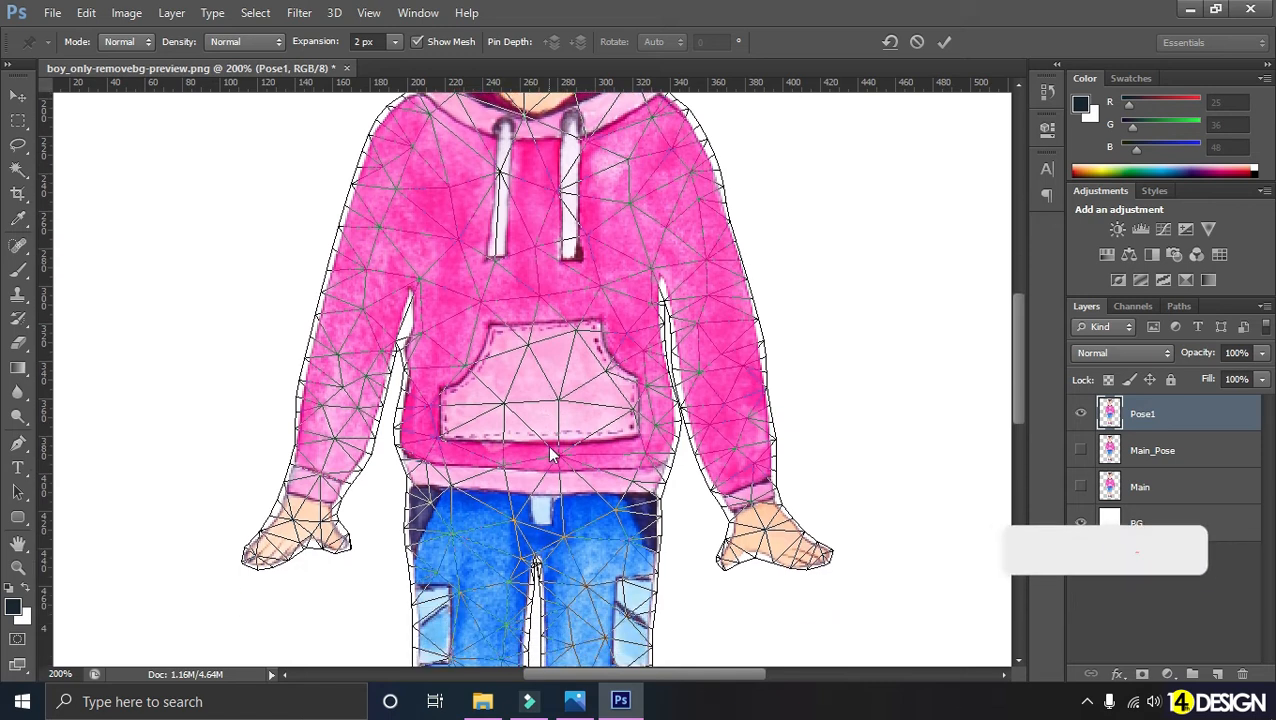
scroll(548, 453, down, 10)
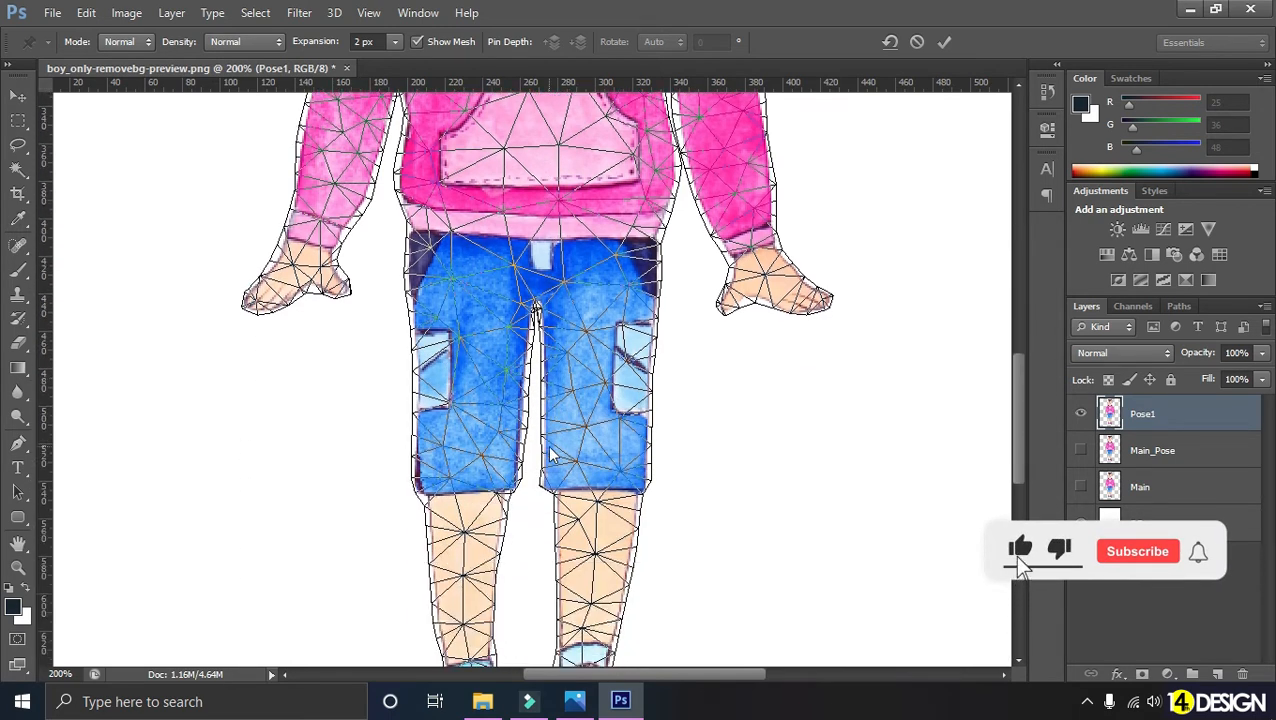
scroll(550, 455, up, 12)
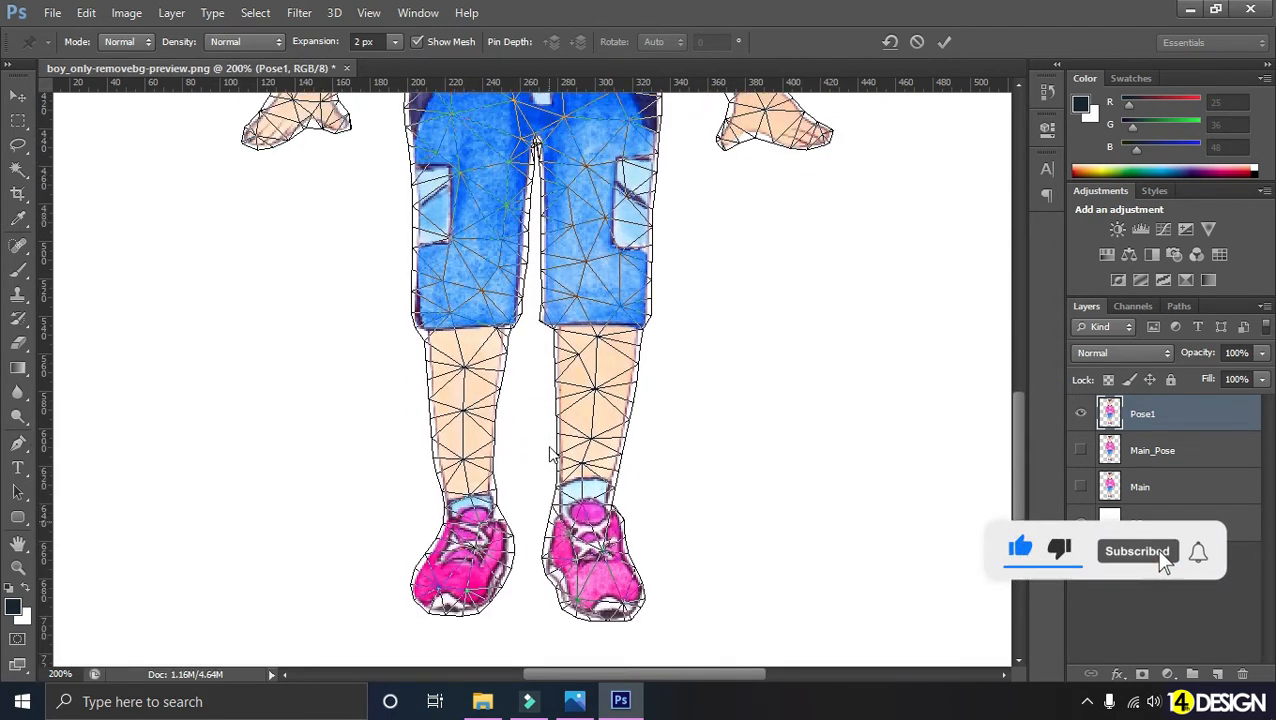
scroll(550, 455, up, 6)
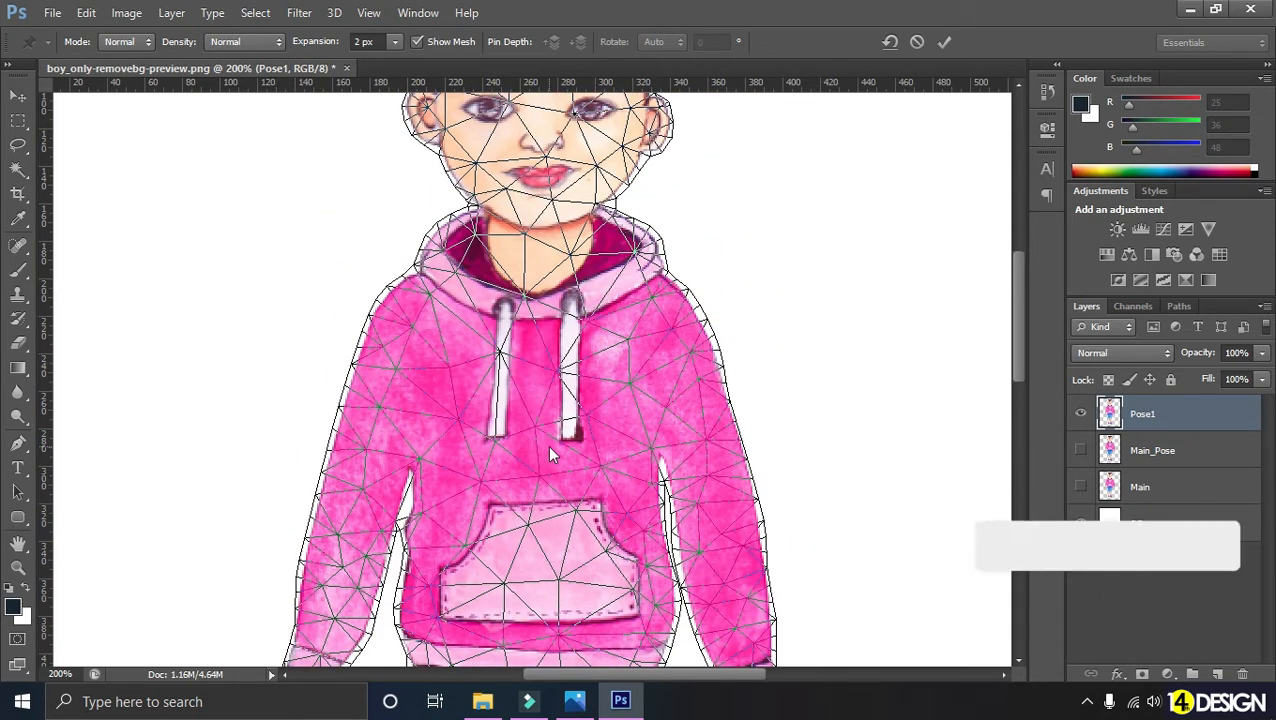
scroll(549, 455, up, 5)
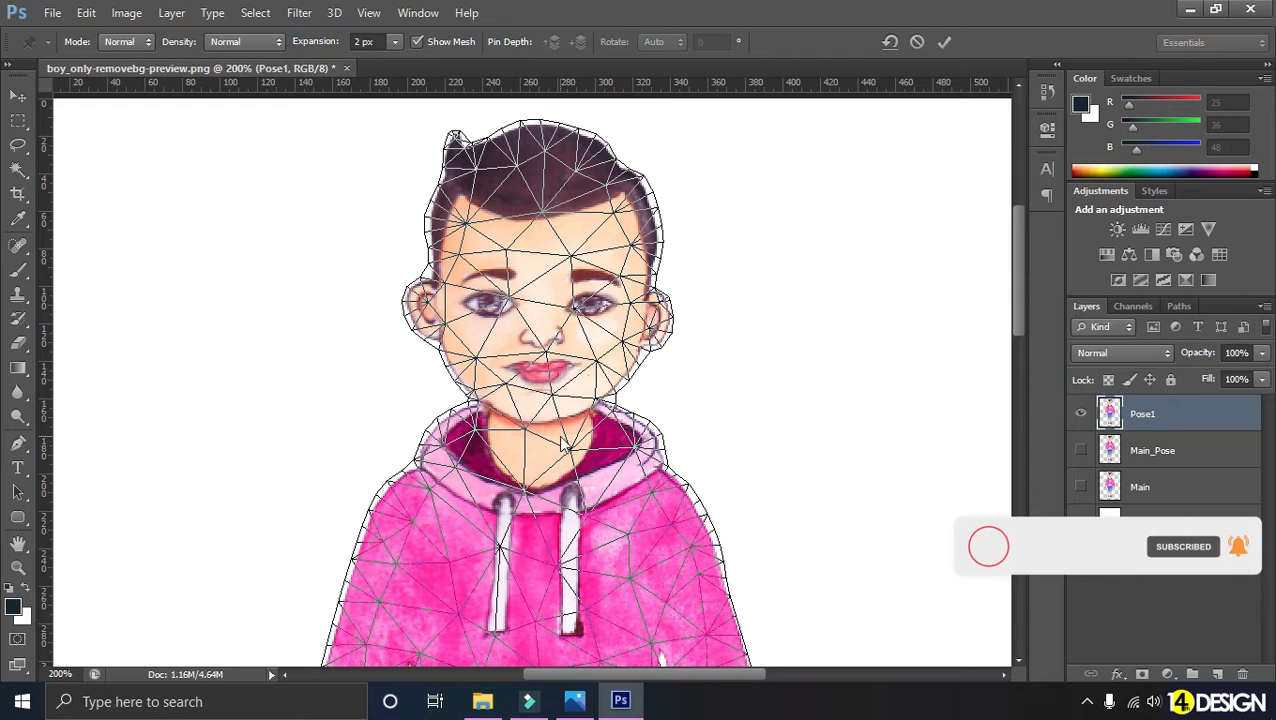
scroll(563, 447, down, 1)
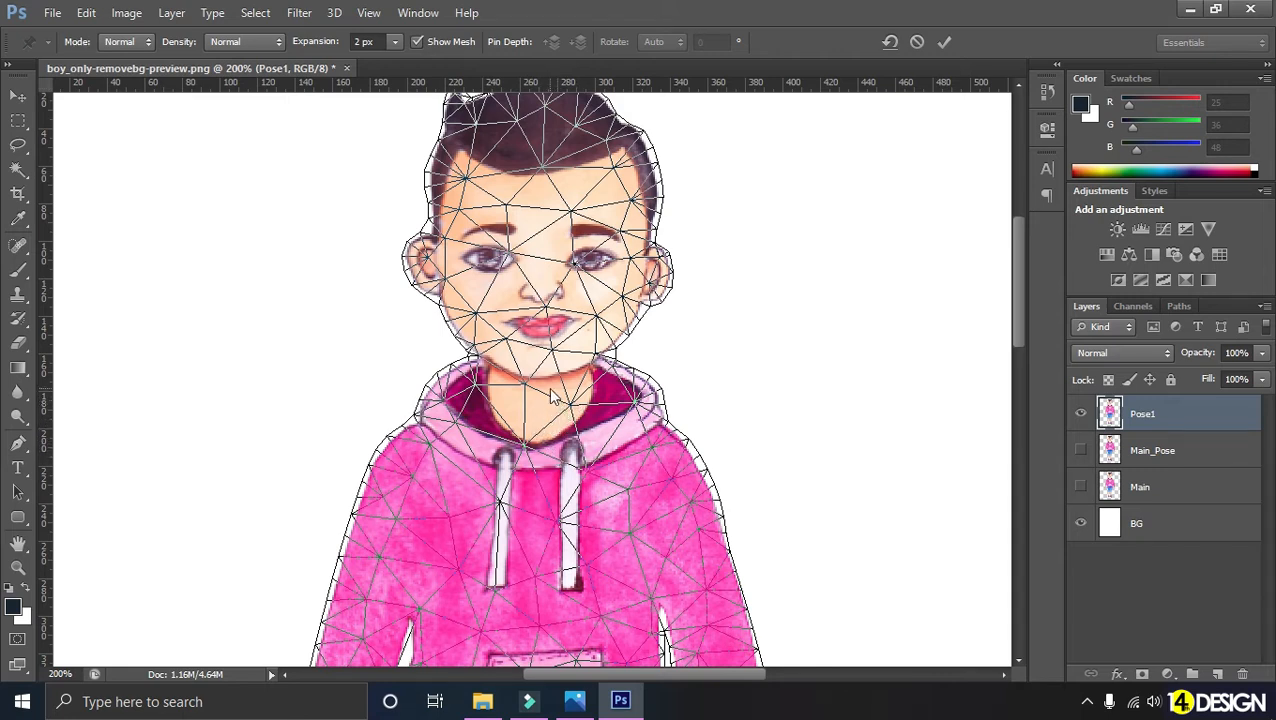
Step: Try to tilt the boy's head with only two warp pins, at the neck and top of the hair, then cancel the warp
click(537, 440)
key(ctrl+plus)
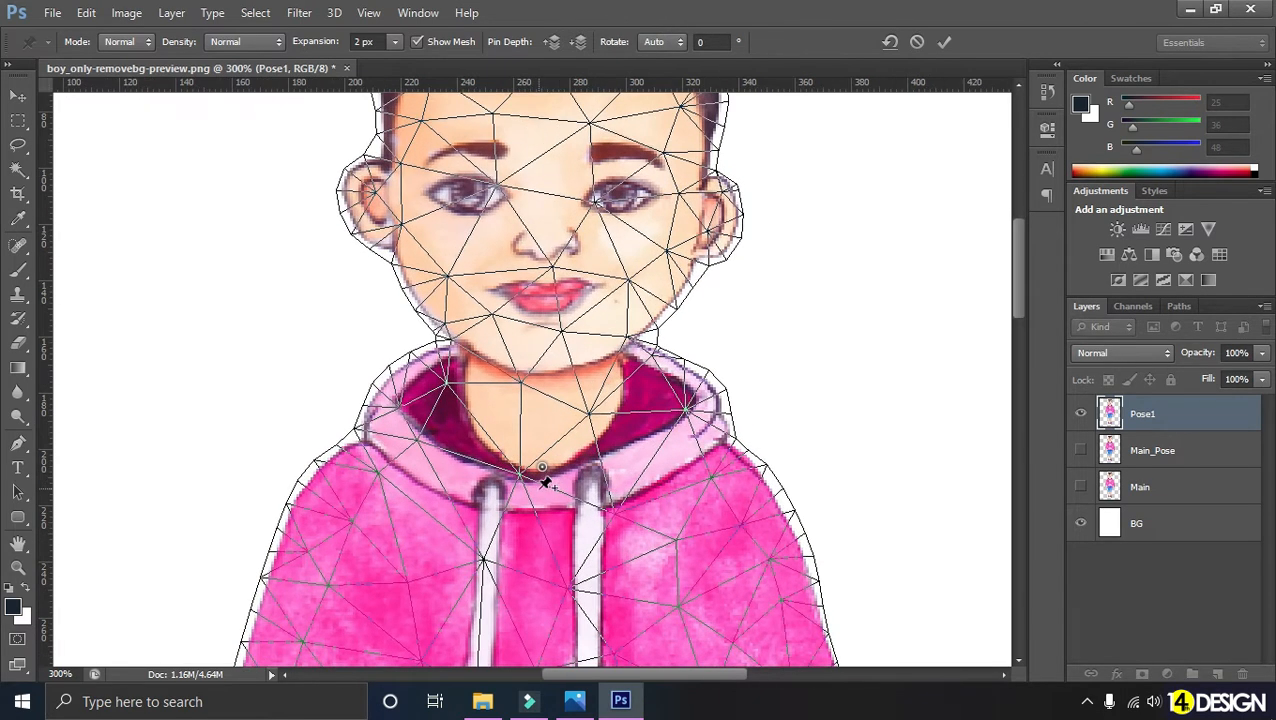
key(ctrl+minus)
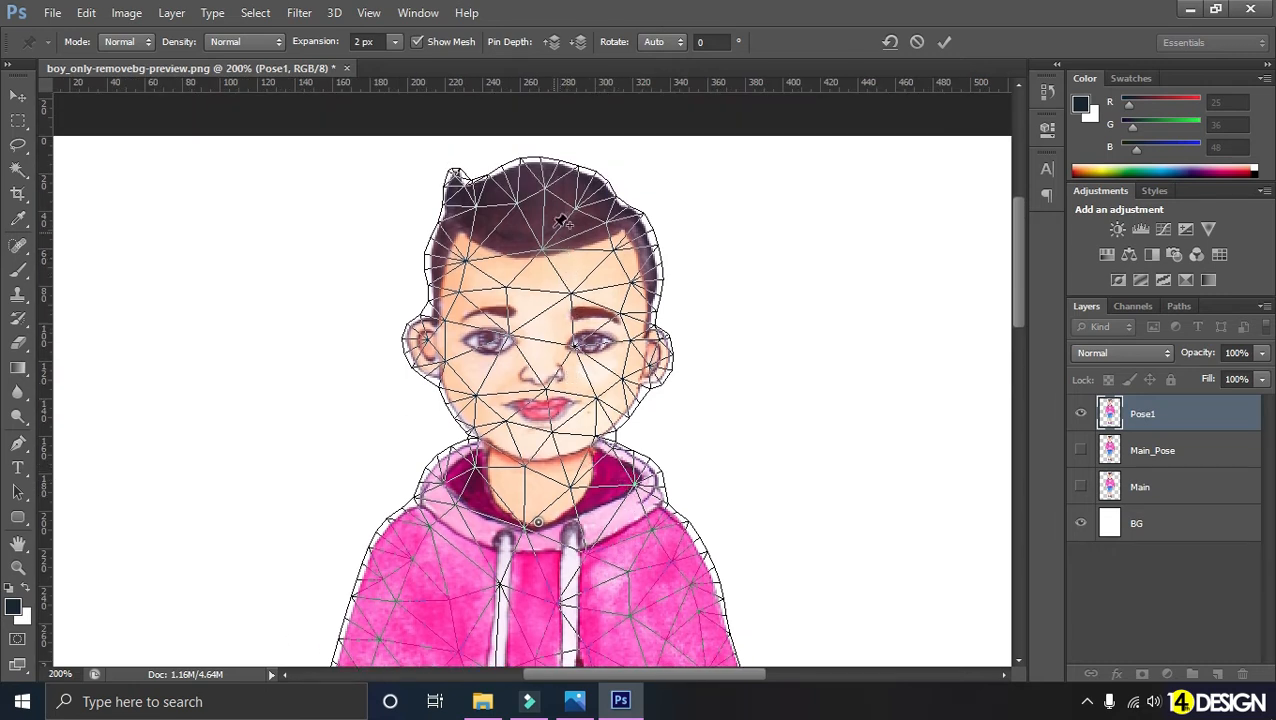
click(538, 162)
click(538, 522)
click(539, 163)
drag(539, 165, 535, 197)
key(ctrl+minus)
scroll(584, 260, down, 3)
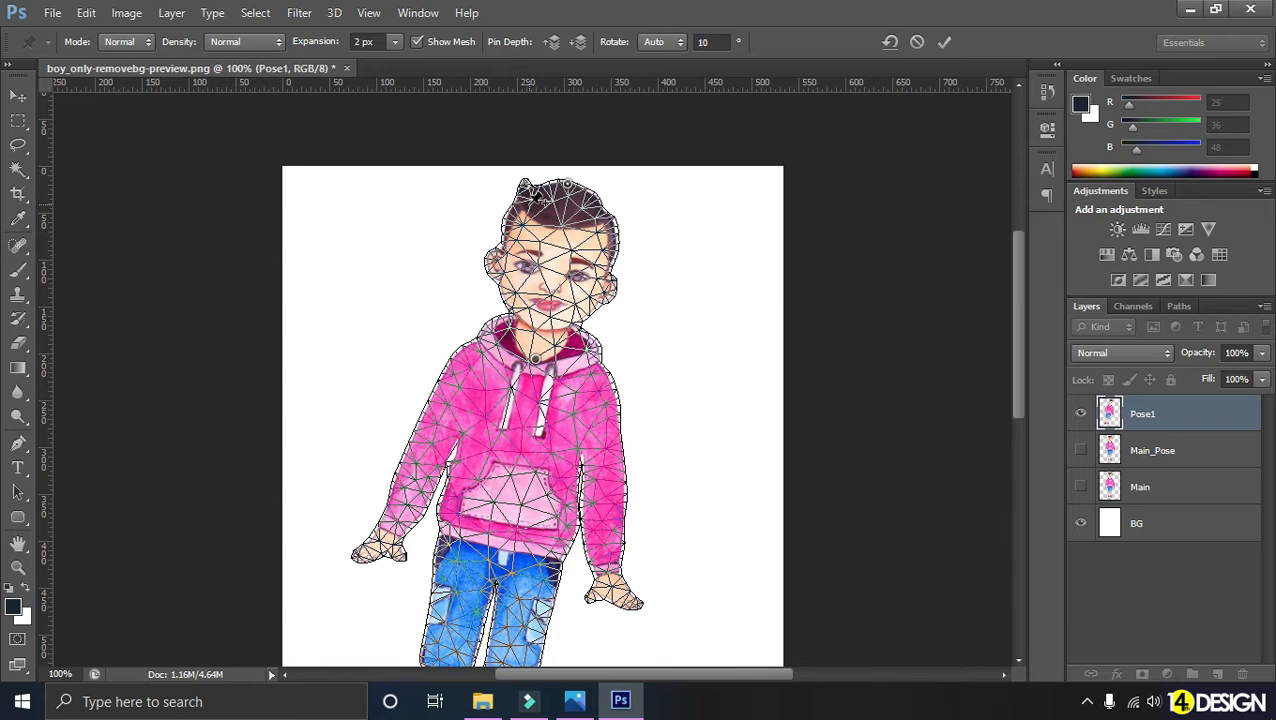
key(Escape)
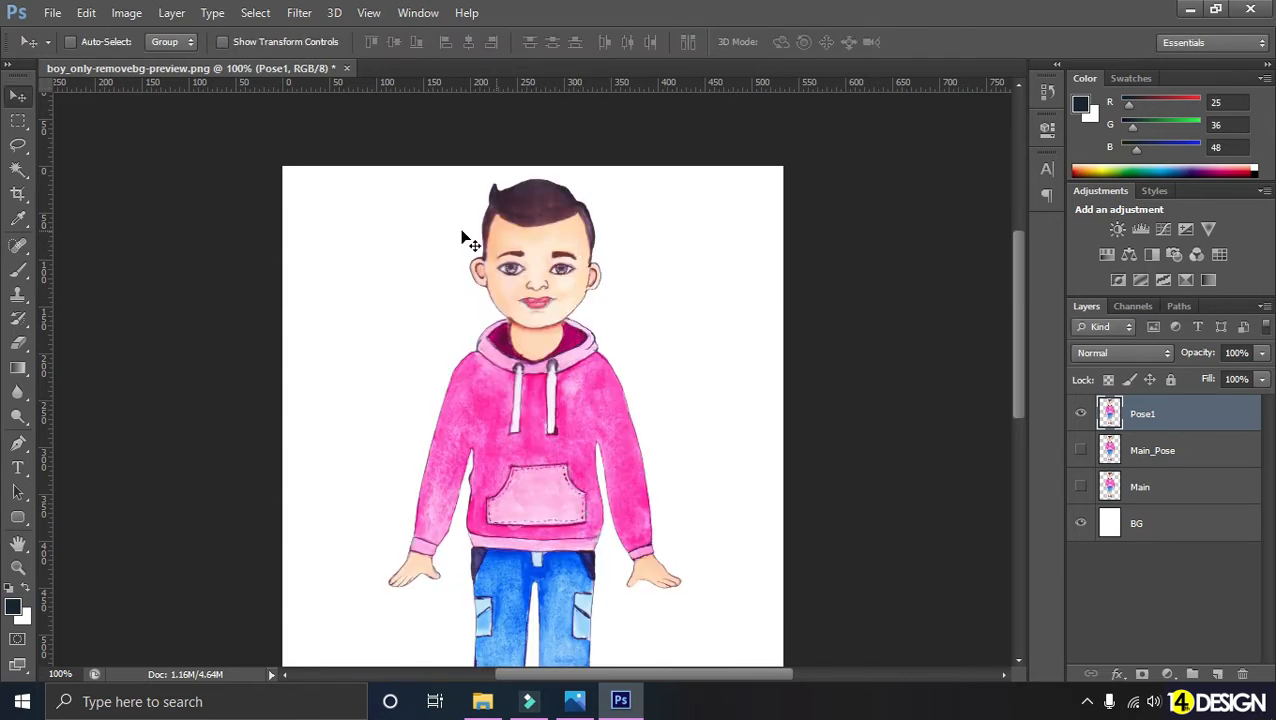
Step: Restart Puppet Warp on the Pose1 layer and place warp pins at the base of the neck and the top of the hair
click(86, 13)
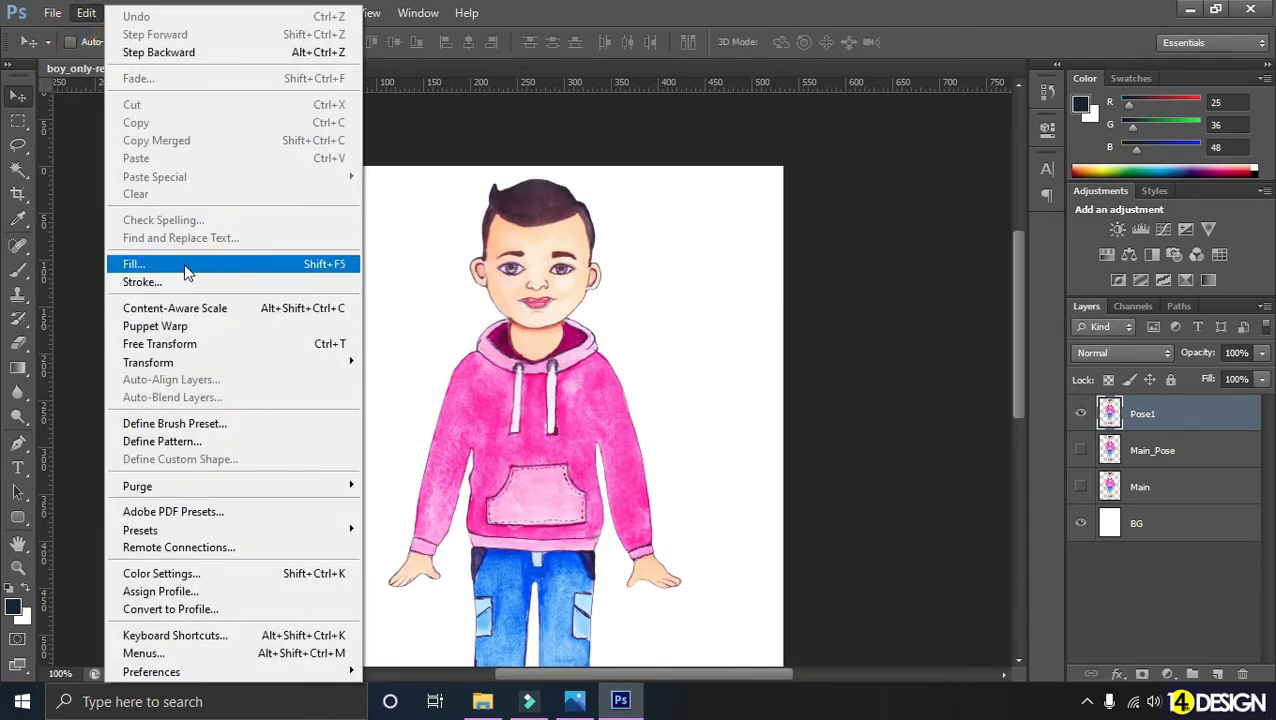
click(262, 326)
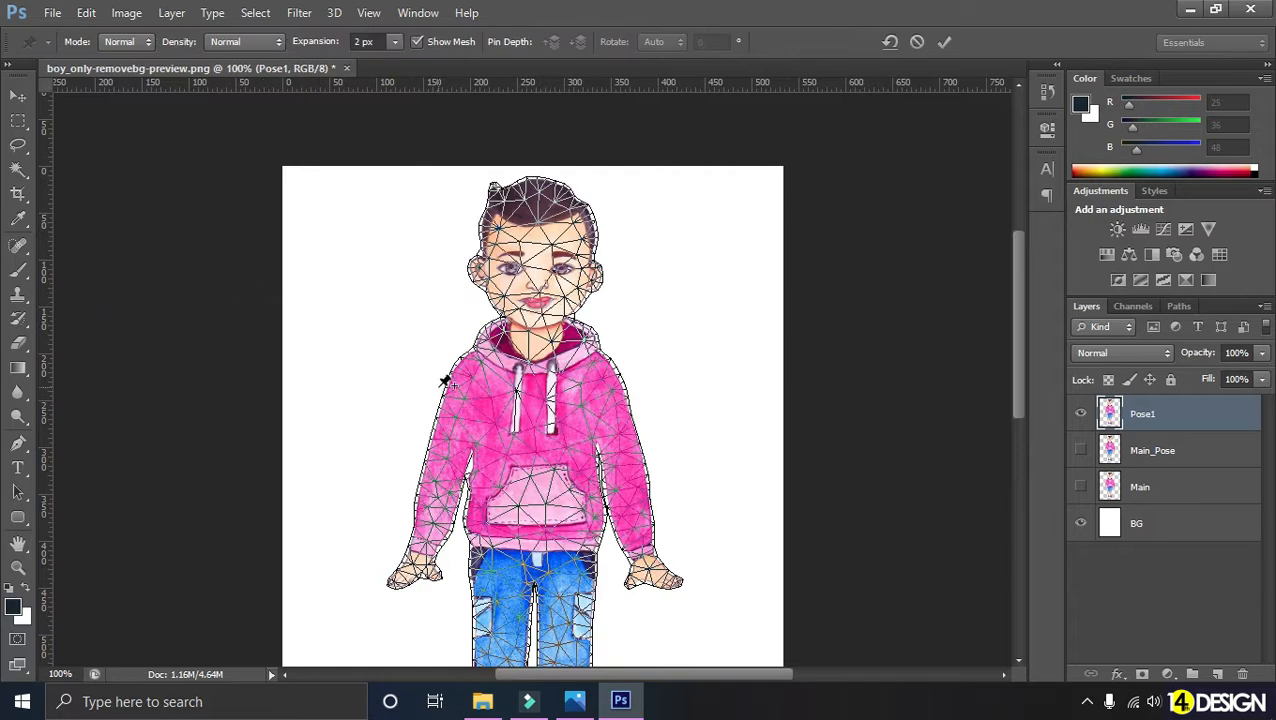
key(ctrl+plus)
key(ctrl+plus)
scroll(559, 410, up, 3)
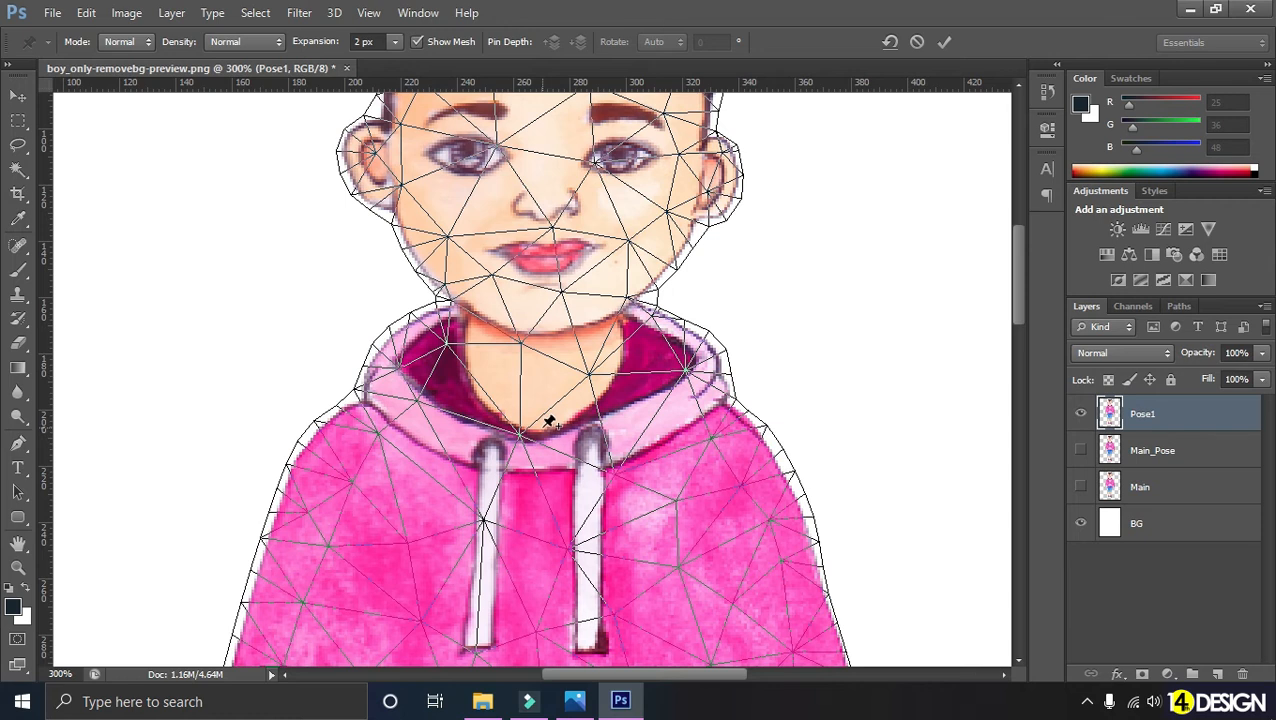
key(ctrl+minus)
click(545, 410)
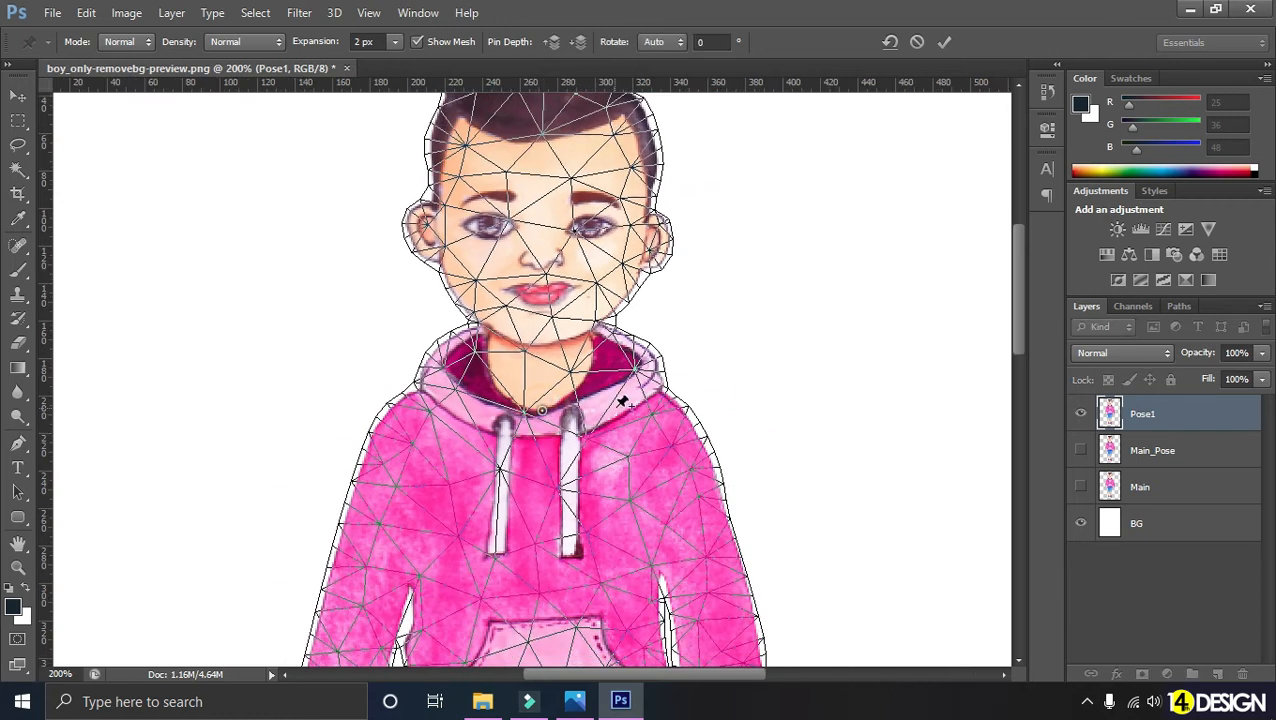
scroll(598, 413, up, 3)
click(545, 183)
Step: Add a warp pin on each shoulder of the pink hoodie
scroll(545, 185, down, 6)
scroll(588, 255, up, 3)
scroll(585, 252, down, 5)
scroll(576, 262, up, 5)
scroll(576, 262, down, 6)
scroll(741, 294, up, 2)
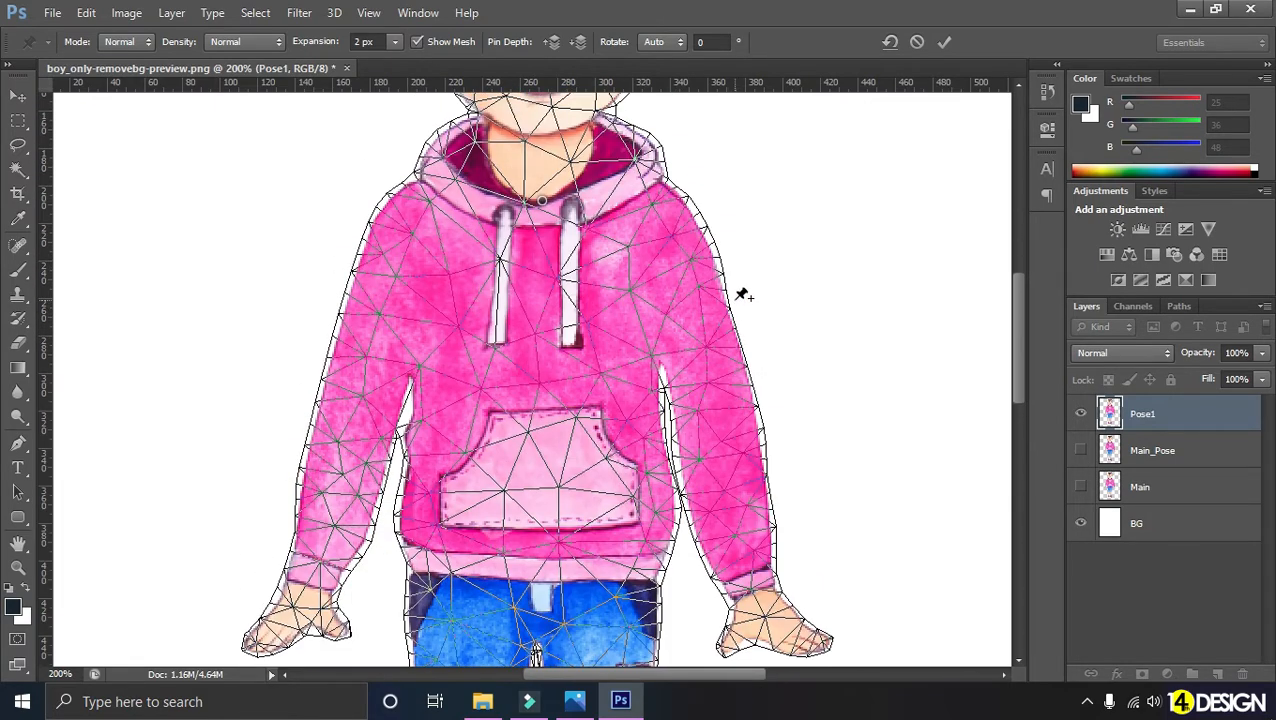
click(672, 238)
click(419, 236)
Step: Pin both arms of the boy at the elbows, wrists and fingertips
scroll(790, 333, down, 3)
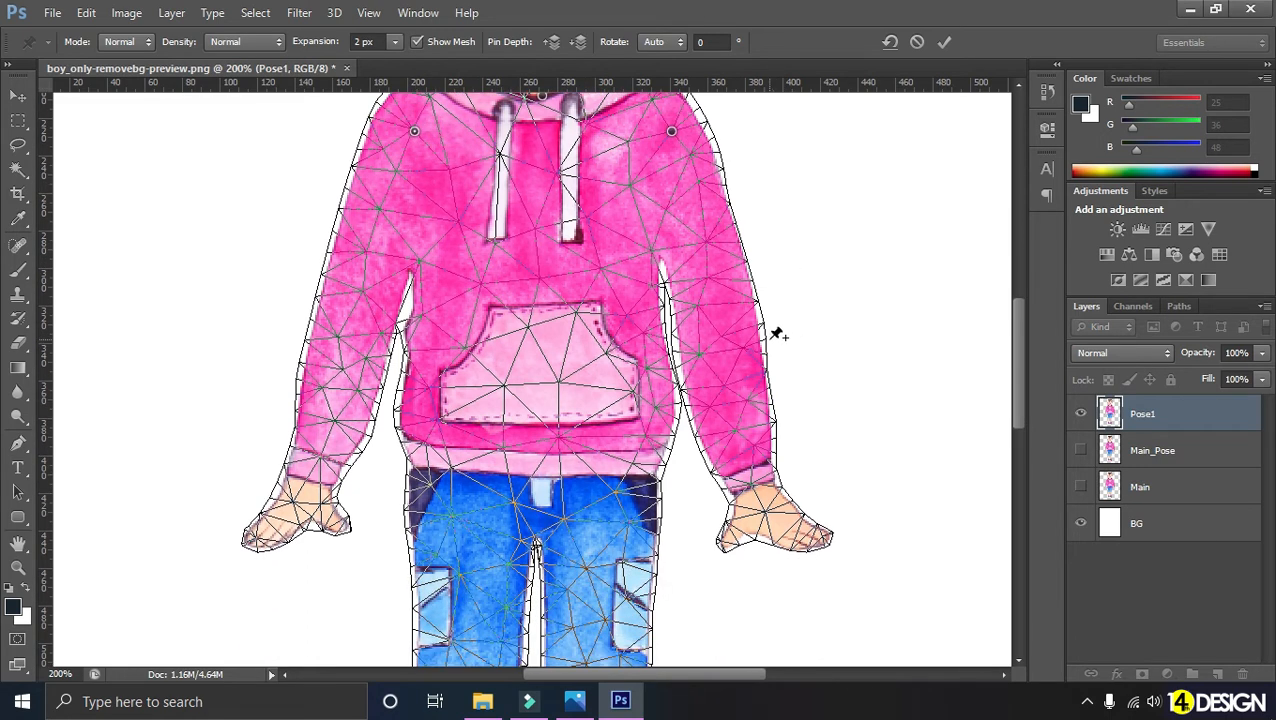
click(716, 317)
click(349, 320)
click(755, 482)
click(307, 479)
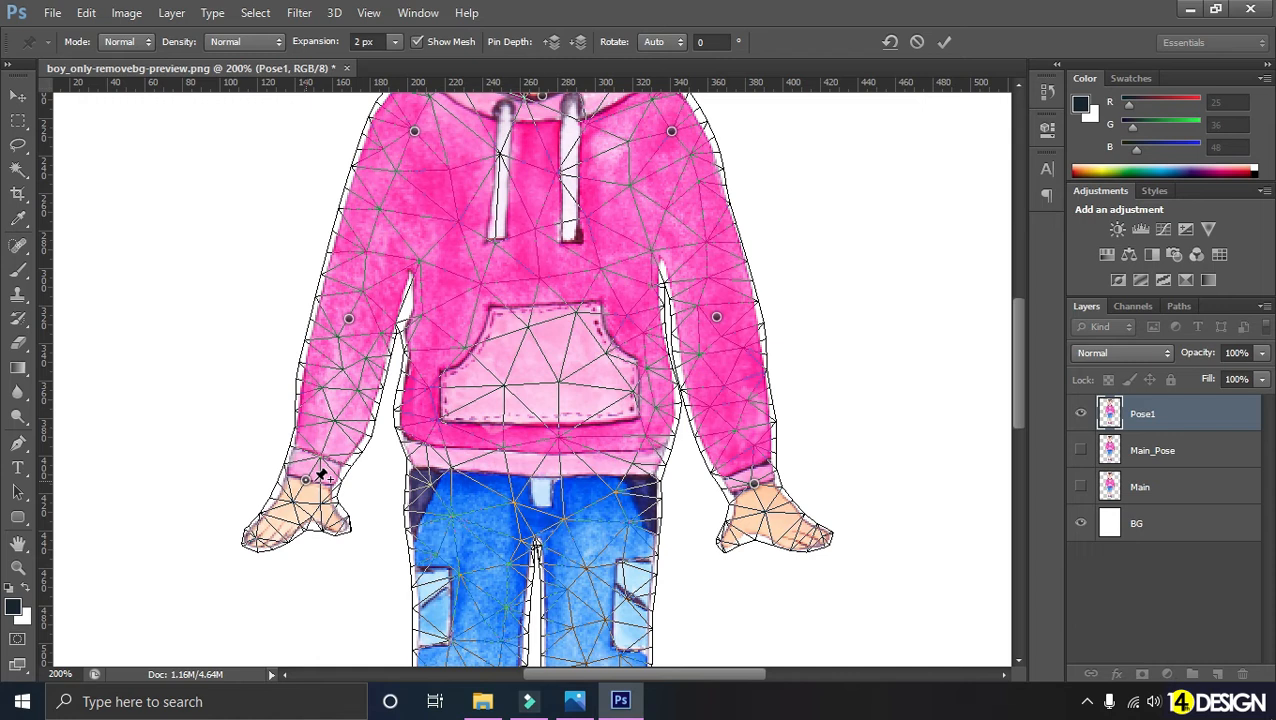
click(824, 539)
click(260, 543)
Step: Add warp pins at the centre of the hoodie's hem and on both hips at the shorts' waistband
scroll(500, 565, down, 2)
scroll(515, 565, up, 3)
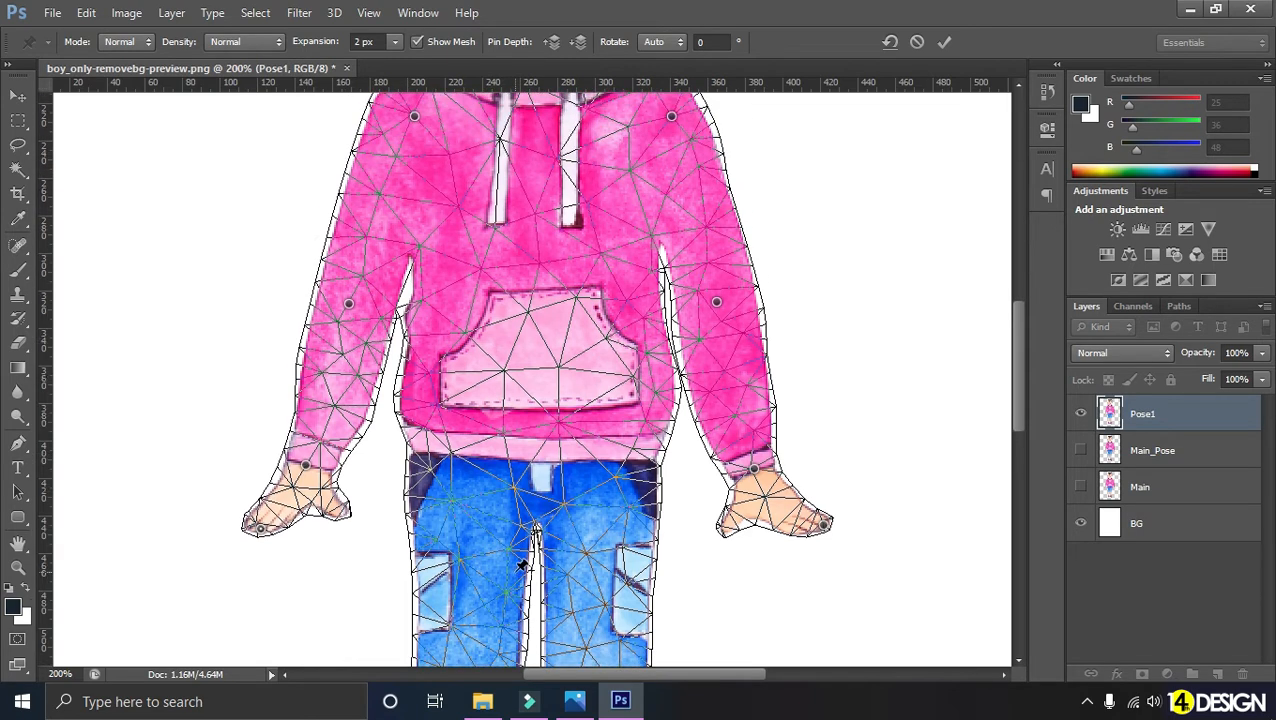
scroll(521, 567, down, 2)
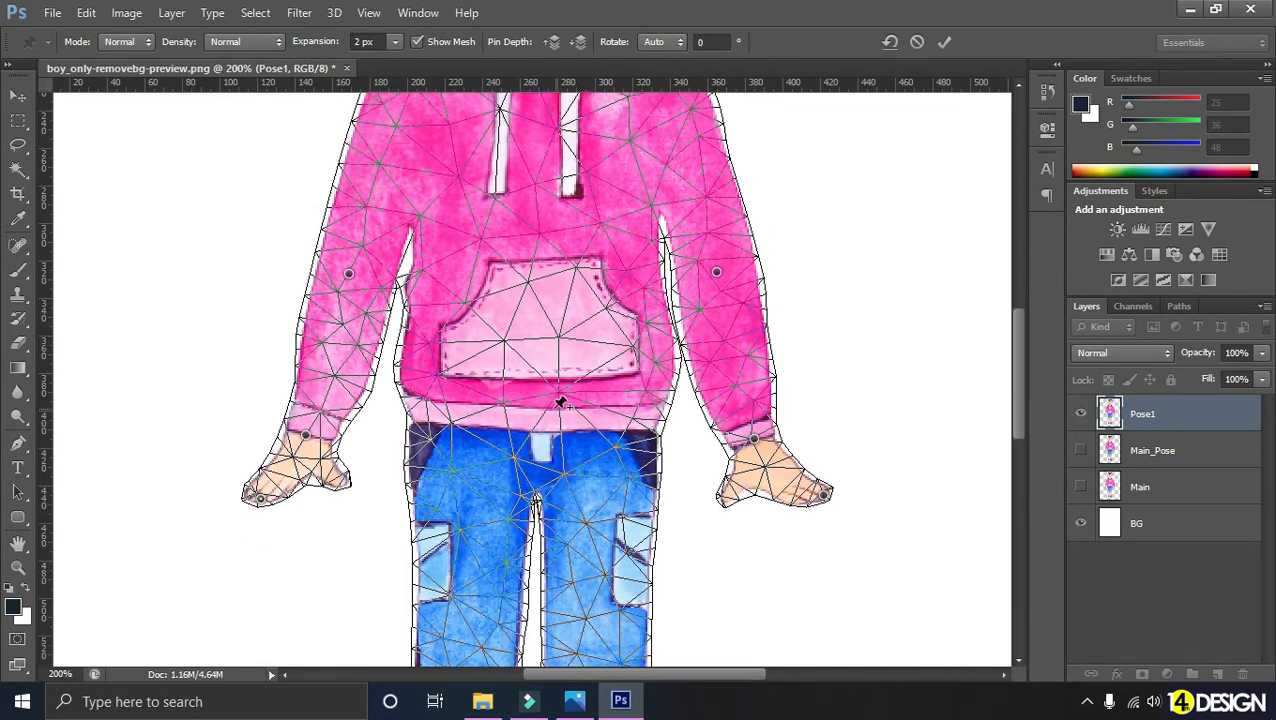
click(540, 406)
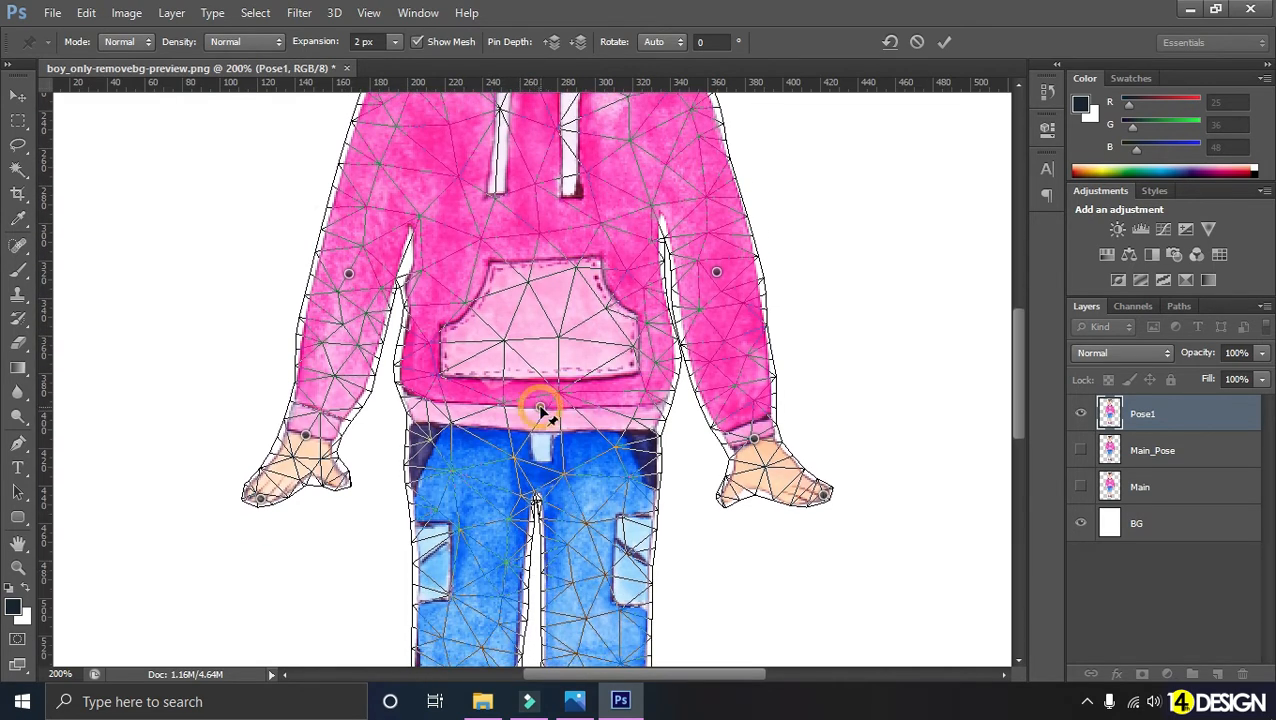
click(652, 430)
click(416, 430)
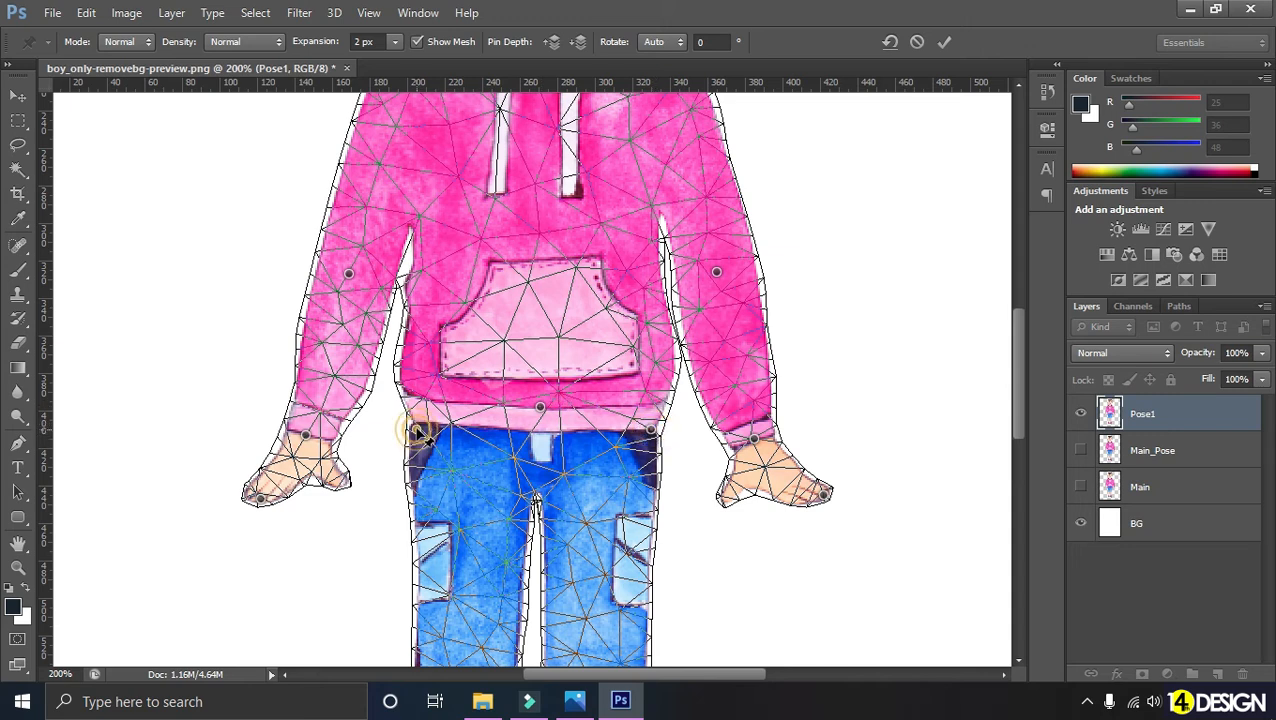
Step: Pin both legs at the bottom hem of the shorts, the ankles and the toes of the shoes
scroll(578, 440, down, 5)
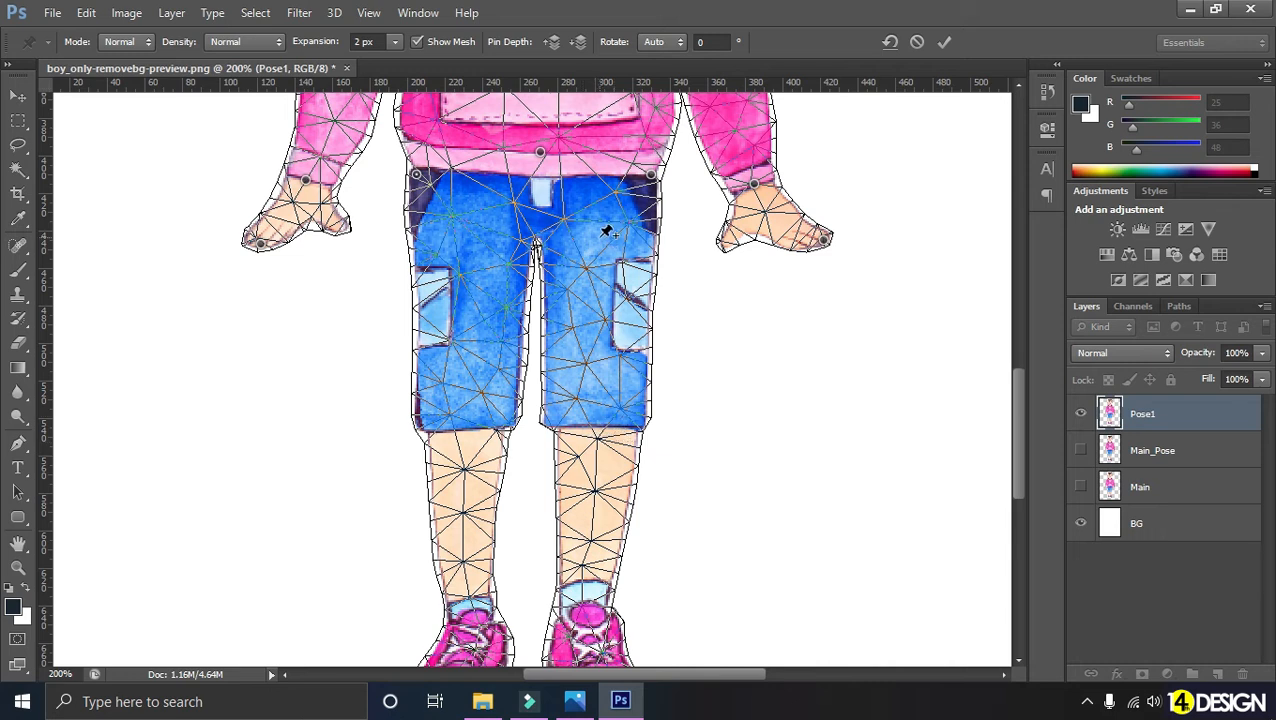
click(598, 424)
click(463, 428)
scroll(570, 420, down, 2)
click(588, 509)
click(469, 519)
click(613, 621)
click(446, 618)
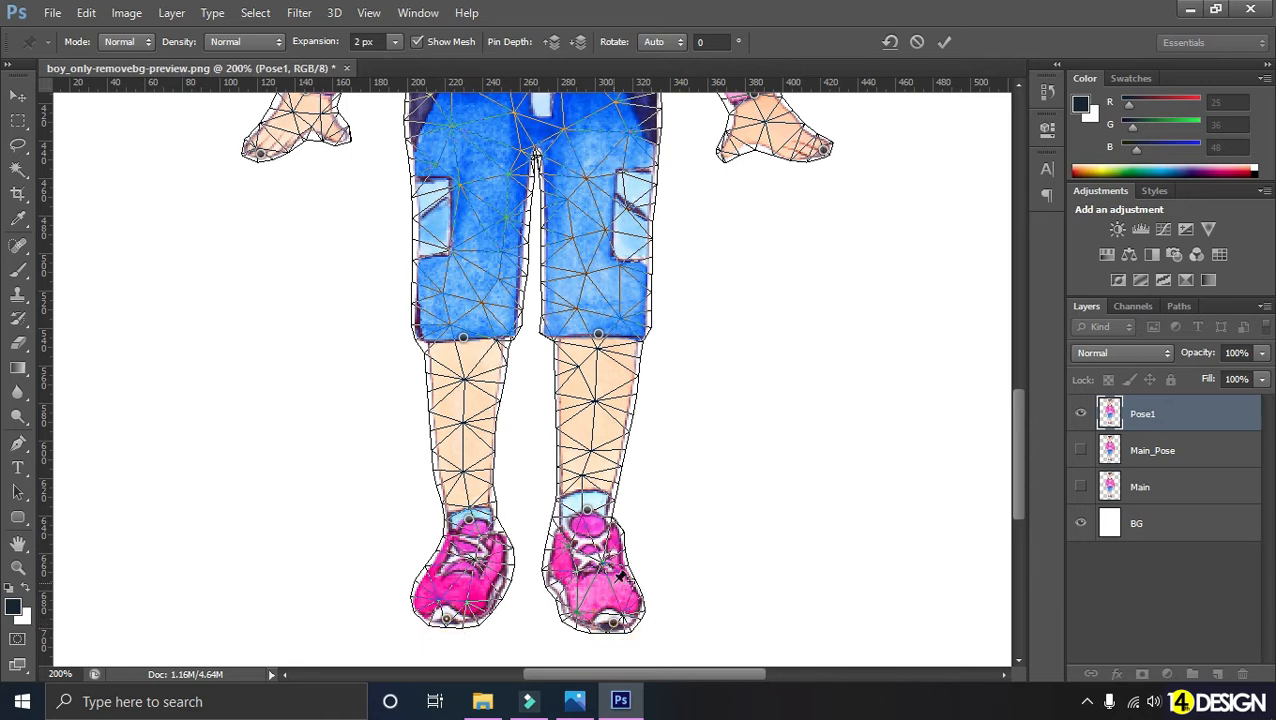
Step: Bend the boy's left hand upward with its fingertip pin, and bring it back down to a rotation of about -16°
key(ctrl+minus)
scroll(620, 575, up, 2)
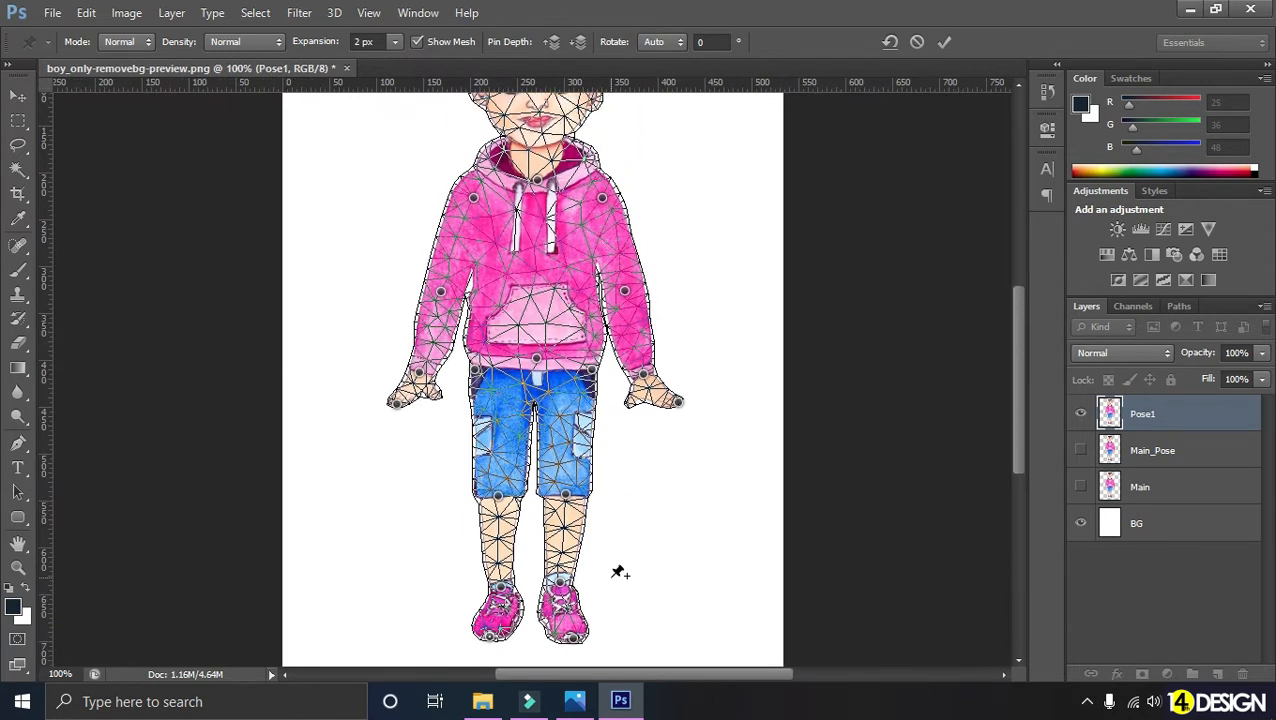
scroll(620, 572, up, 1)
scroll(620, 572, up, 1)
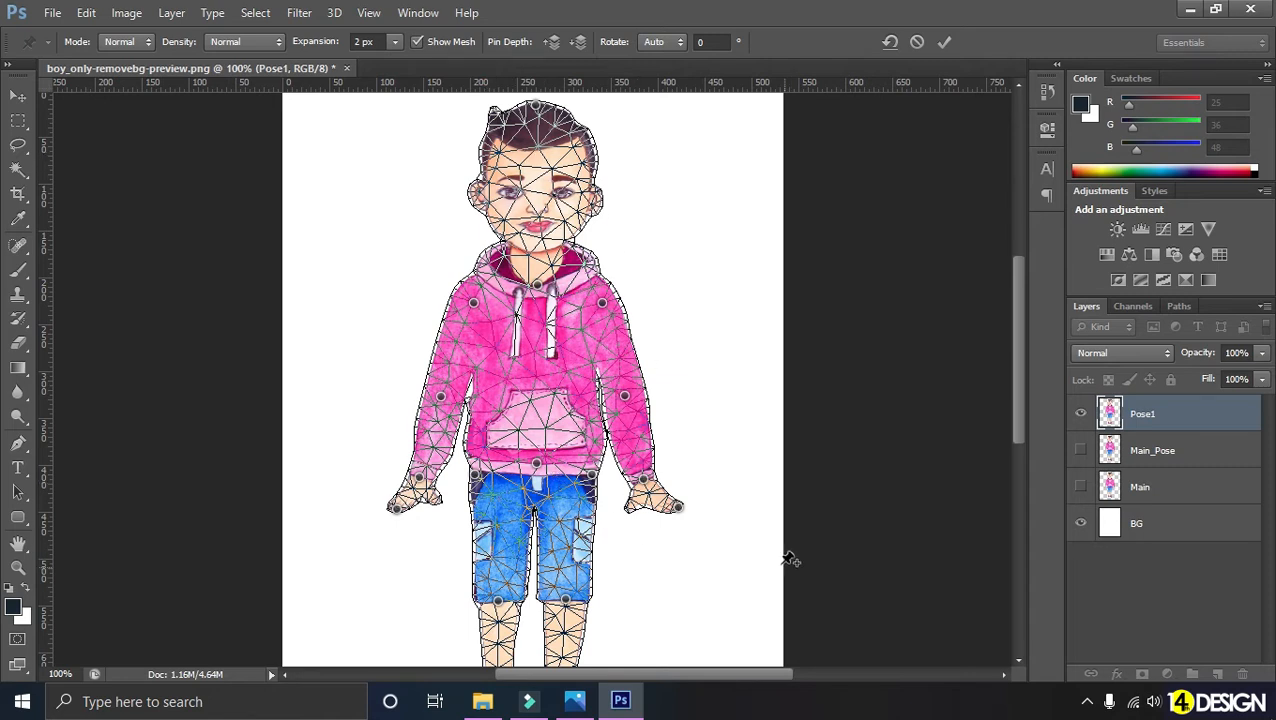
click(679, 507)
drag(679, 510, 693, 460)
key(ctrl+plus)
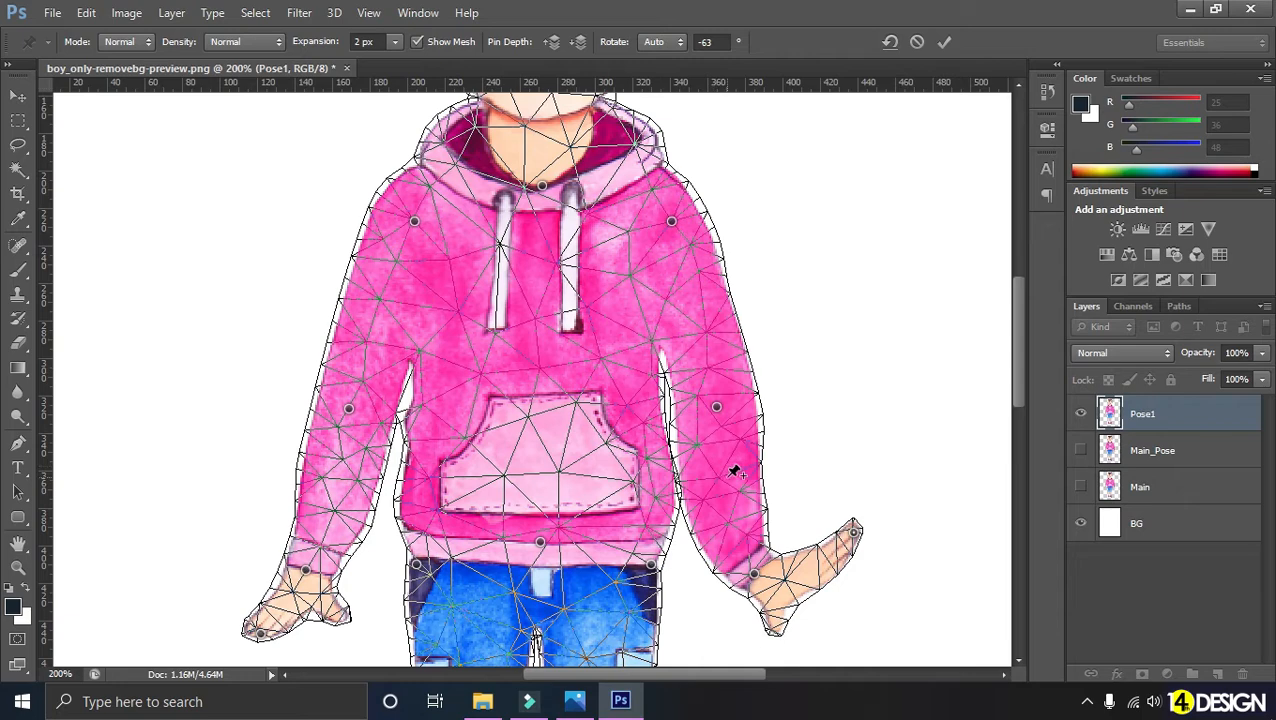
scroll(733, 473, down, 3)
drag(795, 504, 707, 524)
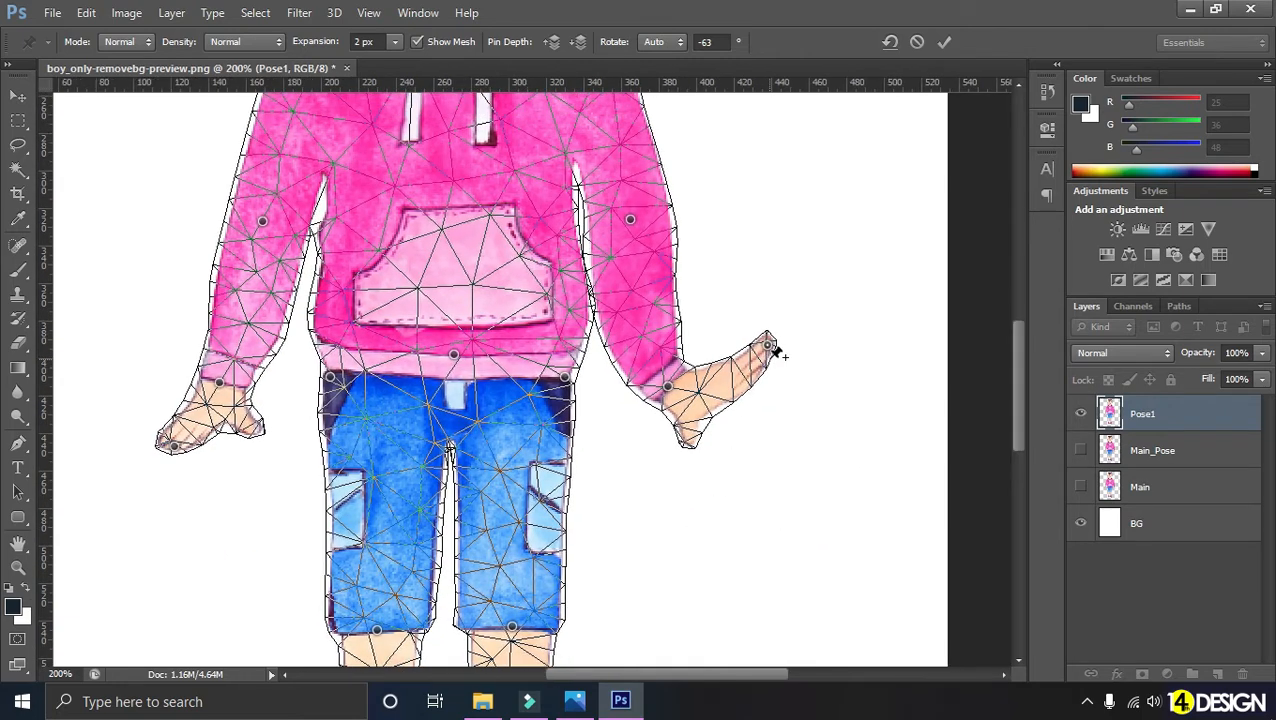
mouse_move(770, 347)
mouse_down()
mouse_move(755, 444)
mouse_move(689, 472)
mouse_move(645, 463)
mouse_move(674, 472)
mouse_move(758, 424)
mouse_move(765, 372)
mouse_up()
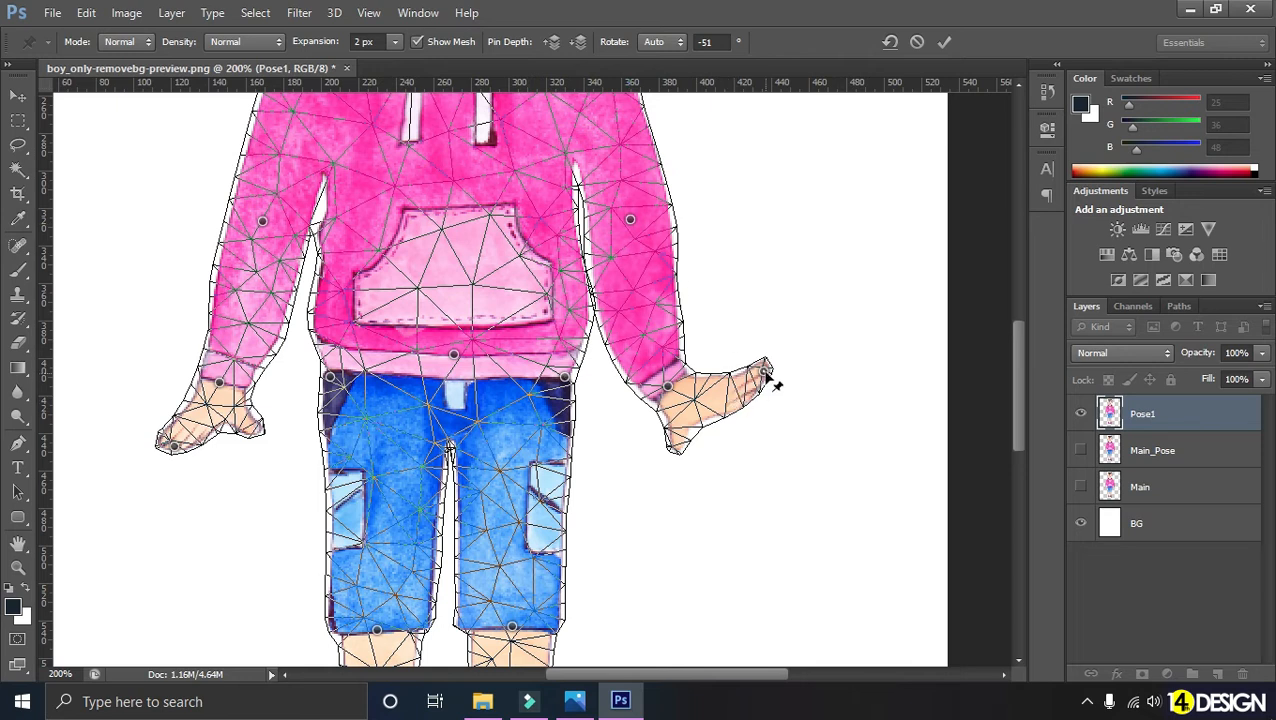
drag(766, 374, 749, 409)
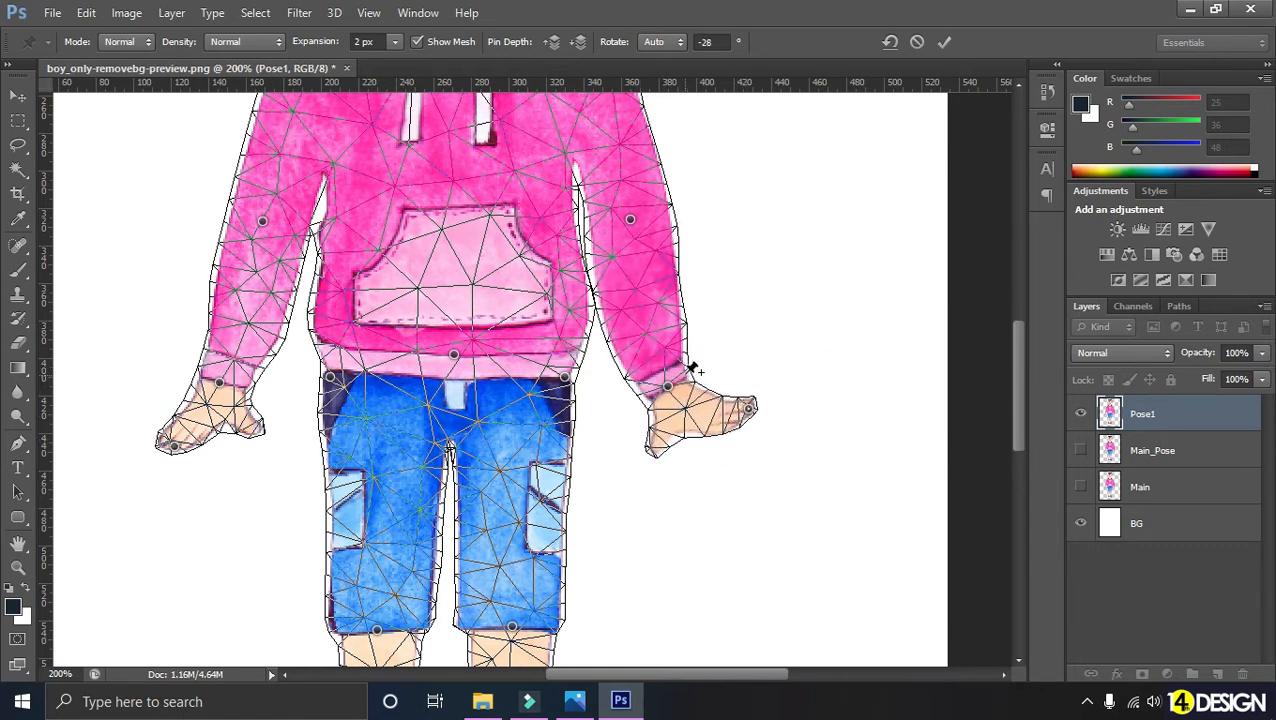
mouse_move(758, 420)
mouse_down()
mouse_move(692, 498)
mouse_move(735, 468)
mouse_move(741, 425)
mouse_up()
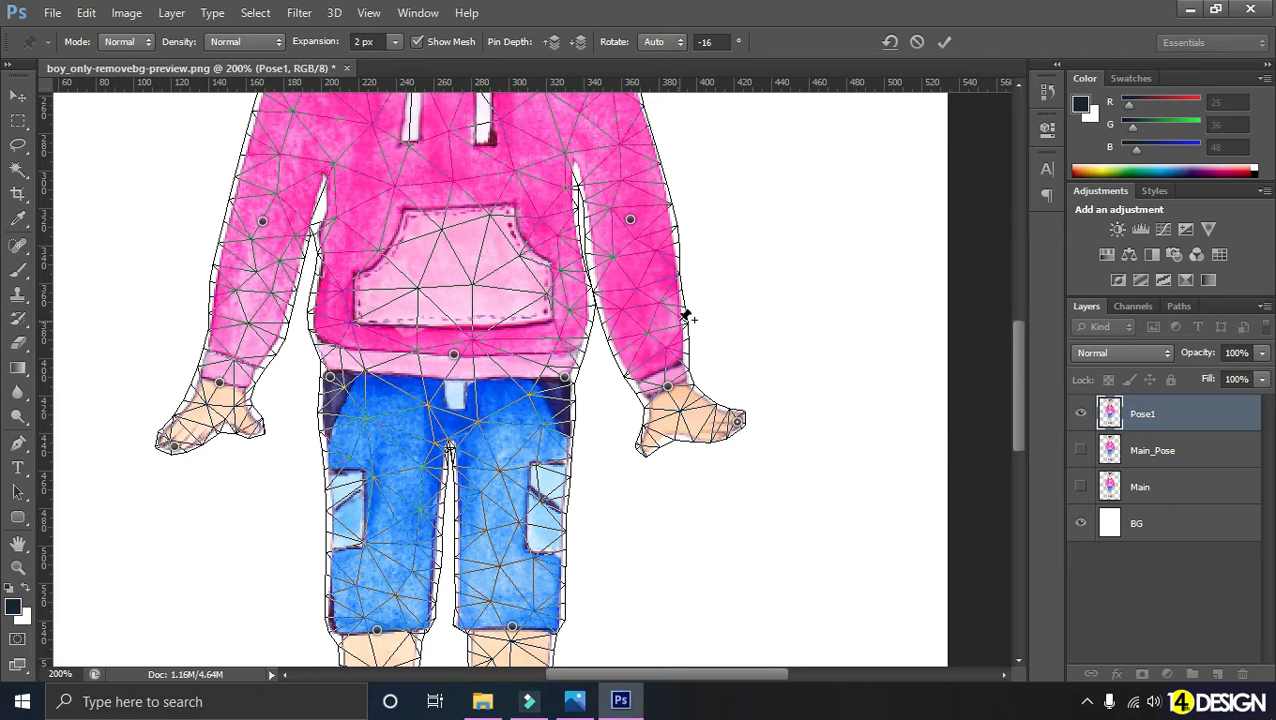
Step: Try an extra pin on the outer edge of the left sleeve while moving the fingertip pin, and remove the extra pin
click(679, 299)
drag(679, 301, 679, 301)
mouse_move(743, 433)
mouse_down()
mouse_move(712, 470)
mouse_move(676, 485)
mouse_move(763, 406)
mouse_move(689, 470)
mouse_move(732, 450)
mouse_move(737, 421)
mouse_up()
alt+click(679, 302)
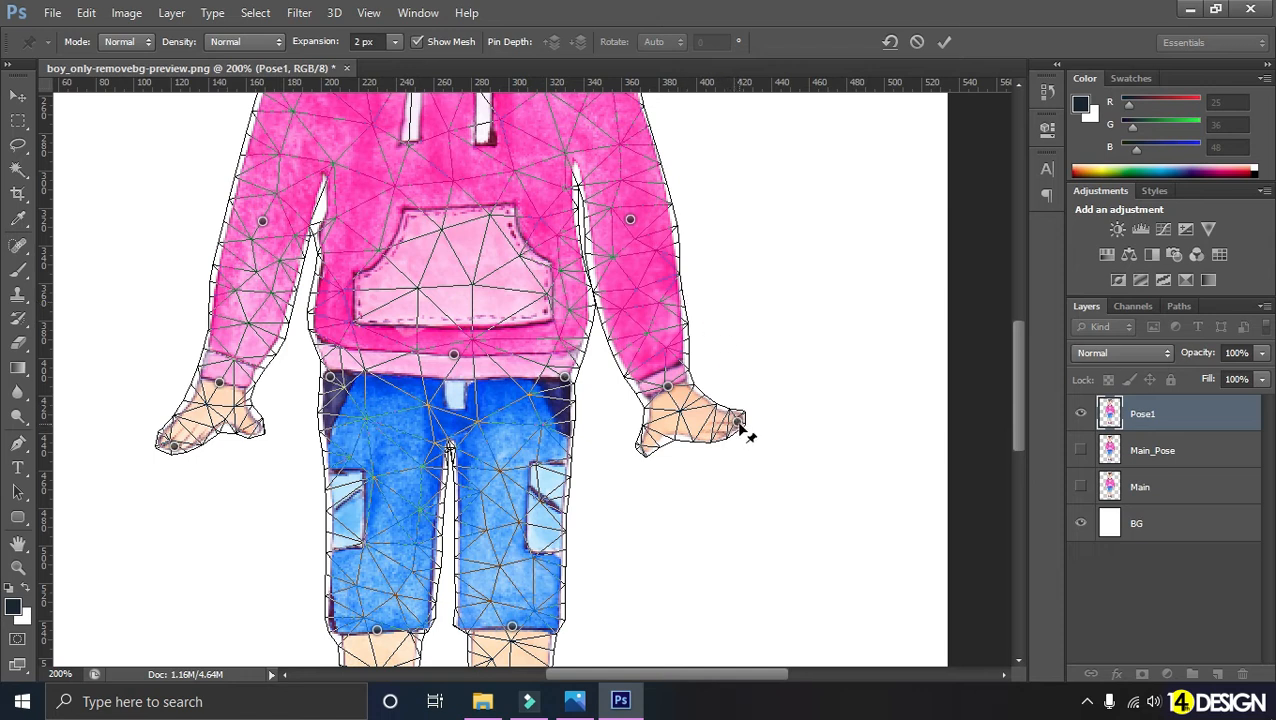
Step: Lower the boy's left hand with the fingertip pin to a rotation of about 8°
drag(740, 427, 729, 449)
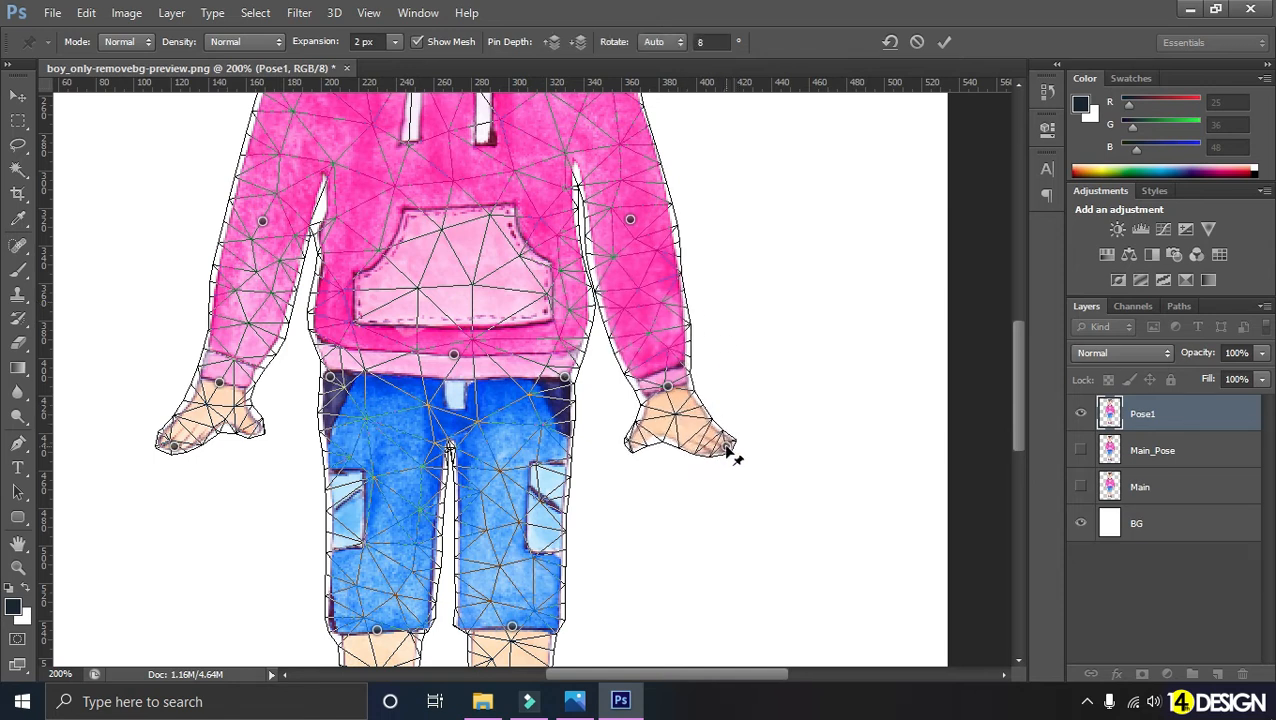
key(ctrl+minus)
scroll(561, 300, up, 2)
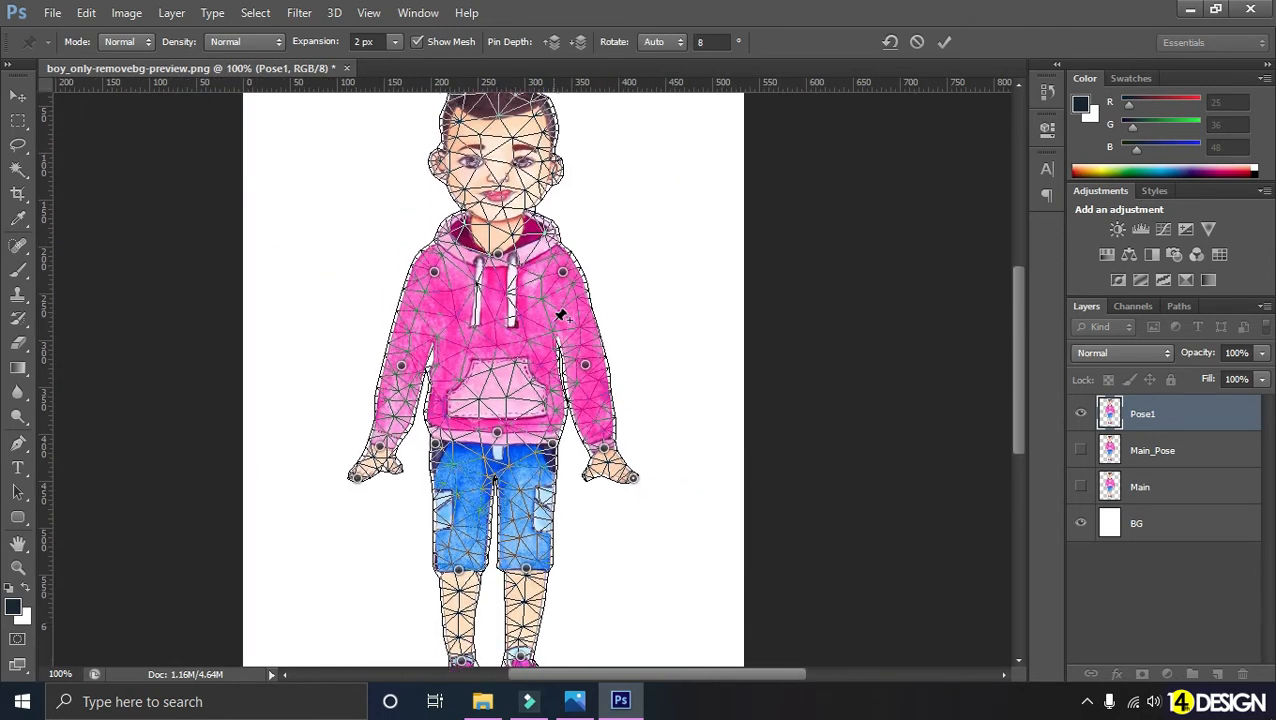
Step: Tilt the boy's head toward his right shoulder by moving the hair-top pin, to a rotation of about -29°
scroll(563, 315, down, 2)
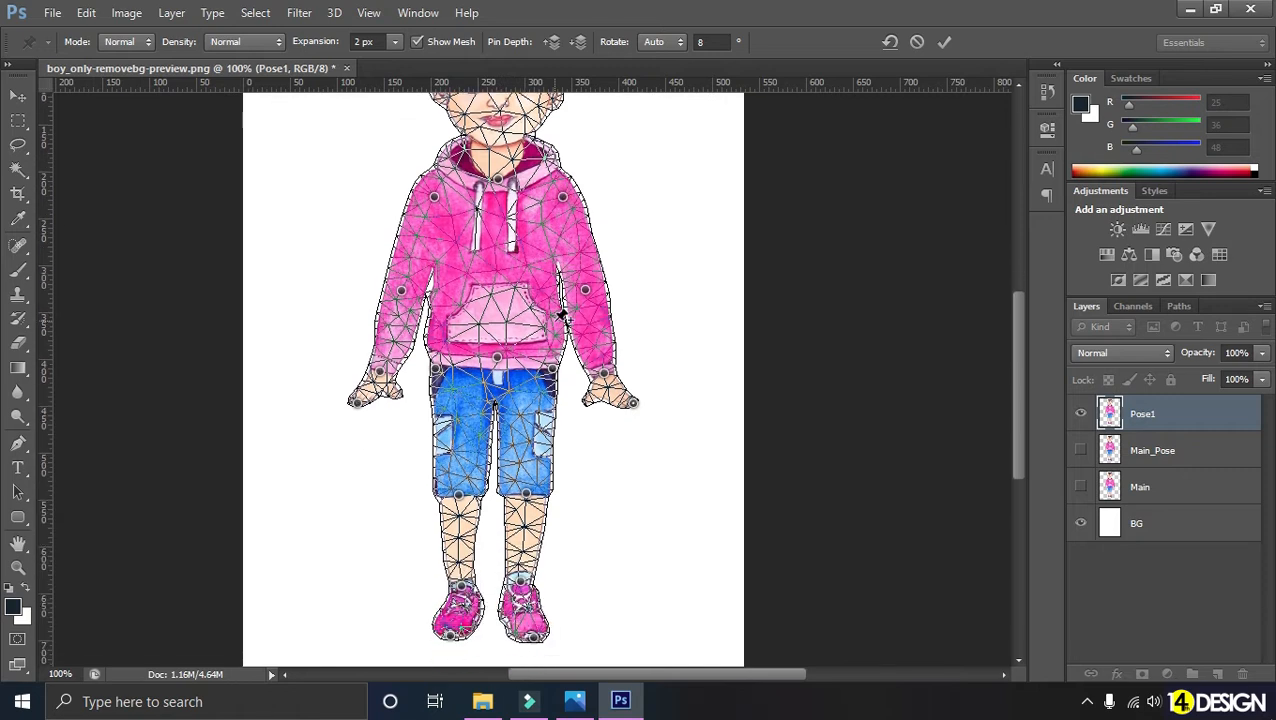
scroll(569, 315, up, 4)
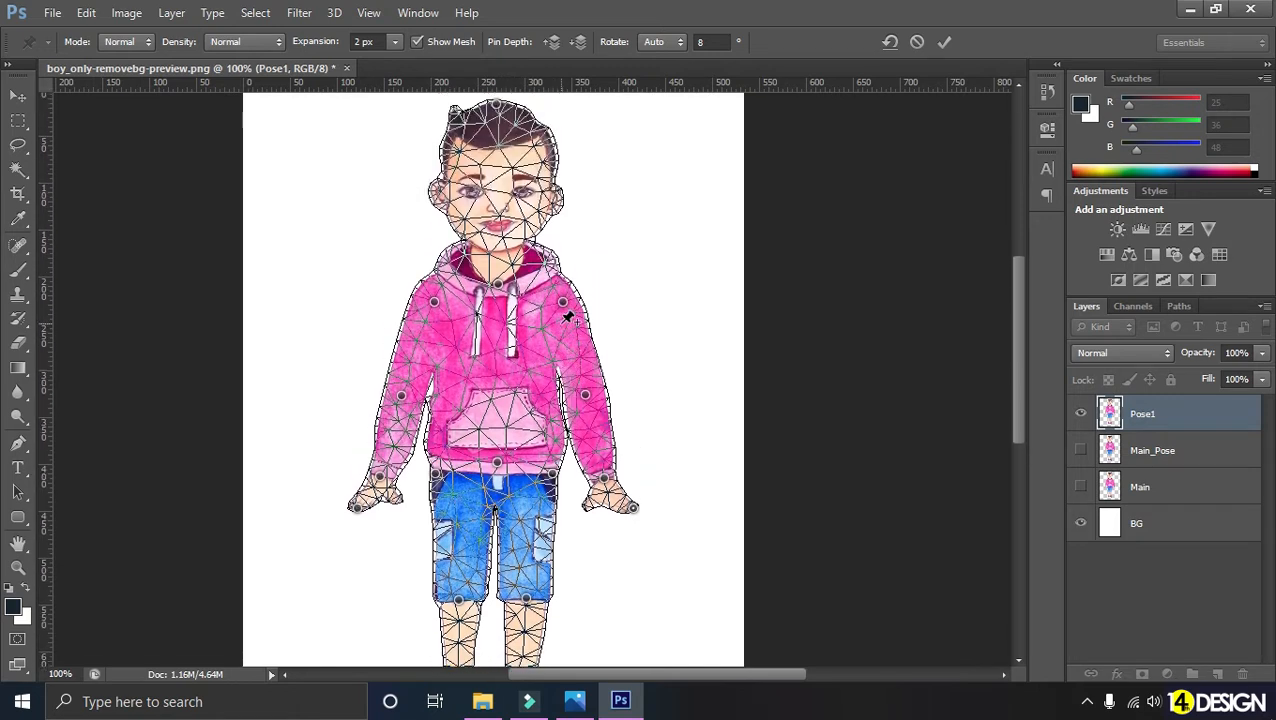
scroll(516, 286, up, 2)
key(ctrl+plus)
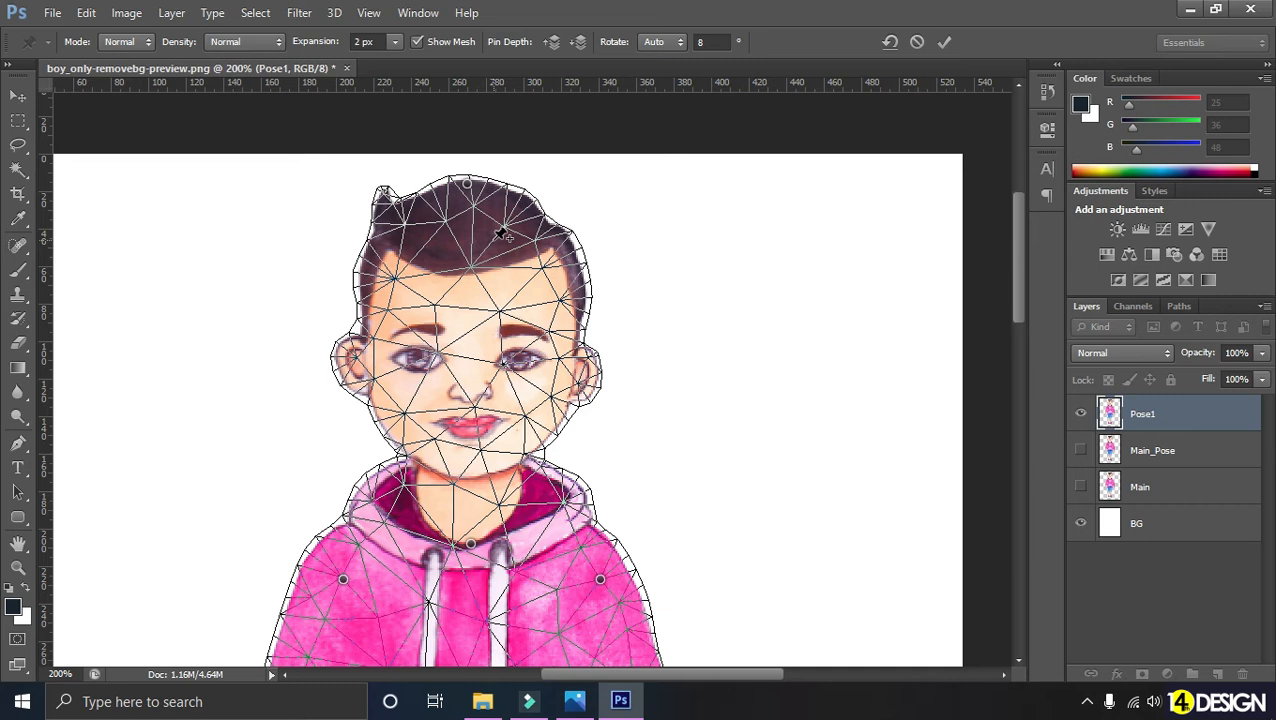
scroll(496, 239, down, 1)
click(467, 169)
drag(467, 169, 351, 183)
Step: Examine the tilted head, neck, hoodie and arms under the warp mesh, both close up and as a whole figure
scroll(522, 271, down, 1)
scroll(541, 276, down, 1)
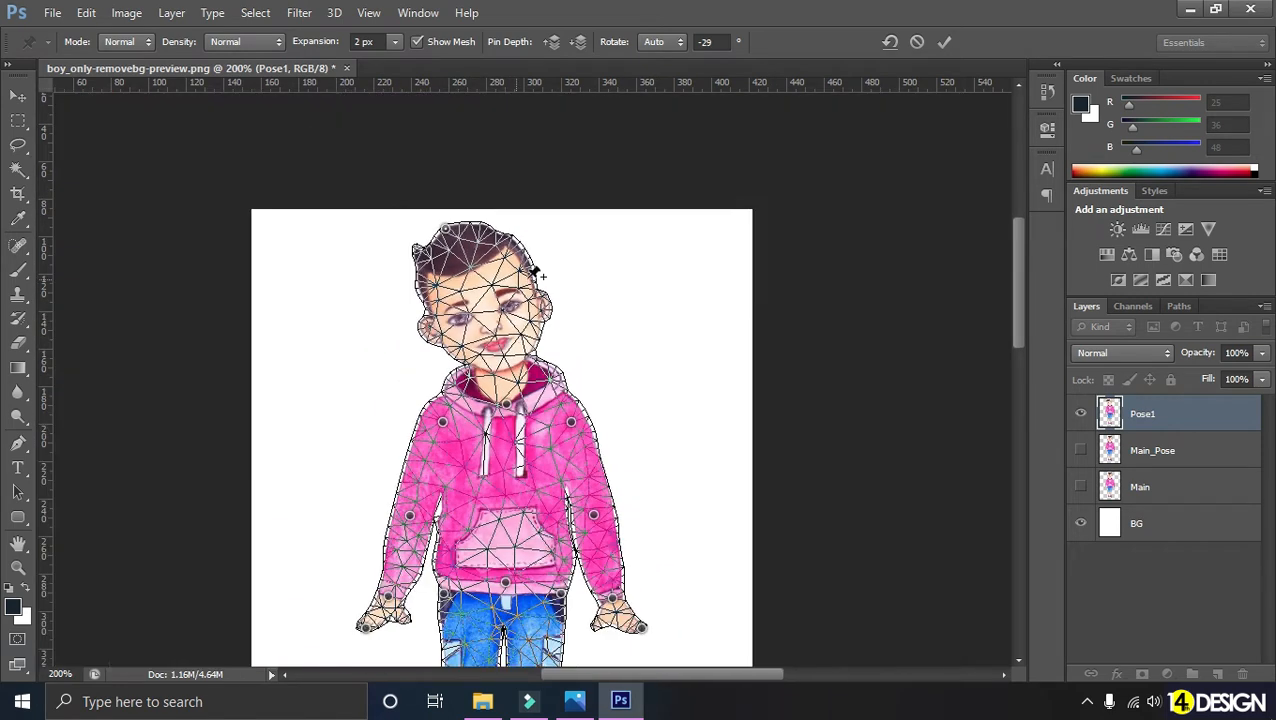
scroll(548, 272, down, 1)
scroll(549, 270, down, 1)
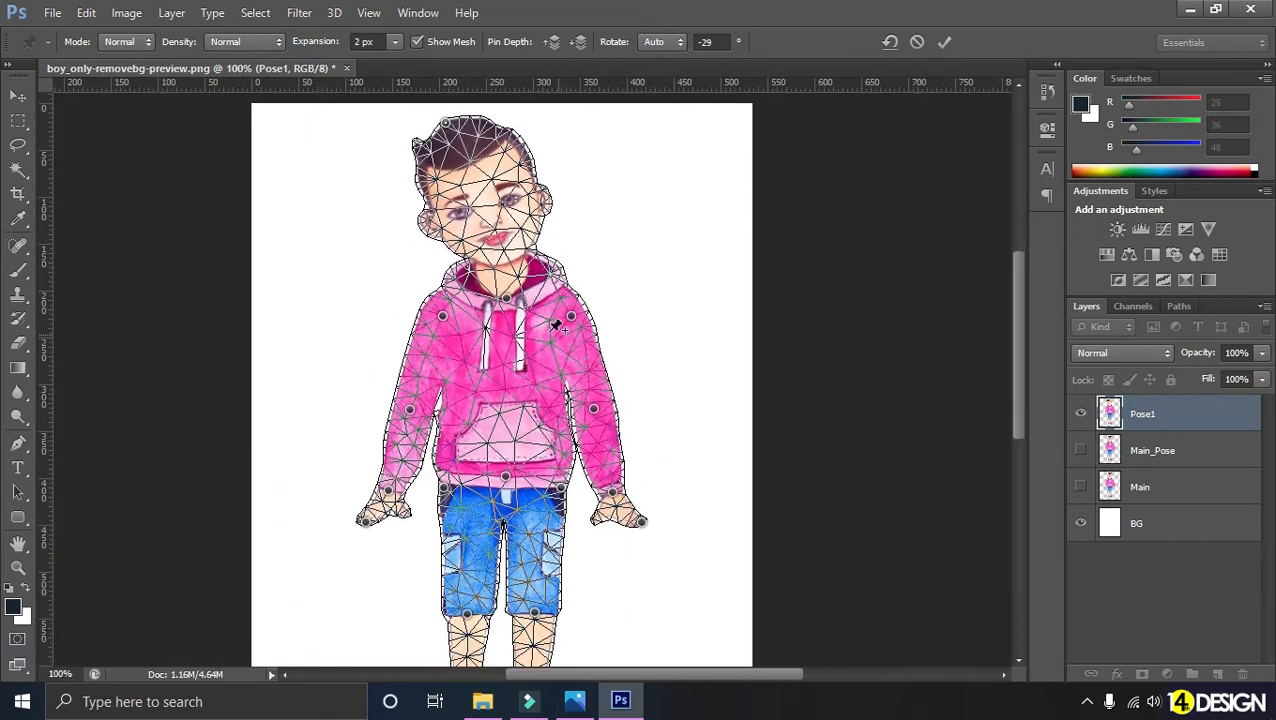
scroll(463, 478, down, 4)
scroll(482, 510, up, 8)
scroll(489, 520, up, 1)
scroll(492, 512, up, 1)
scroll(435, 213, up, 3)
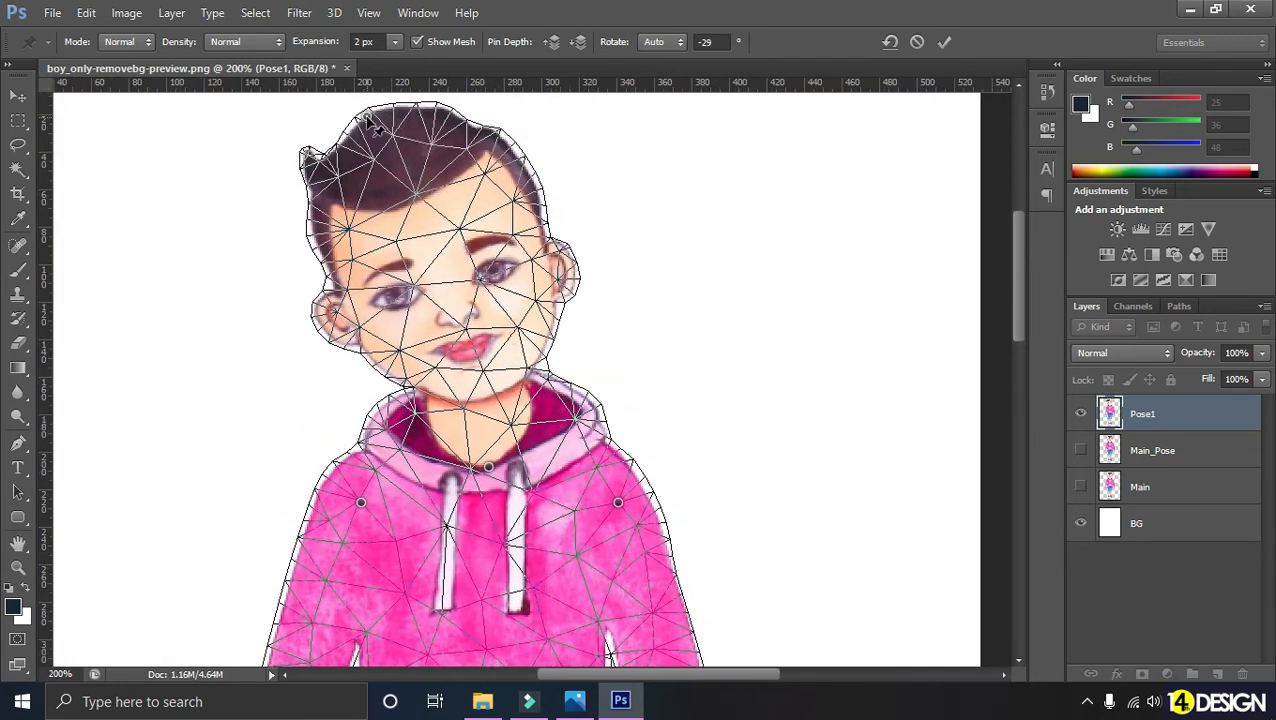
scroll(487, 474, up, 1)
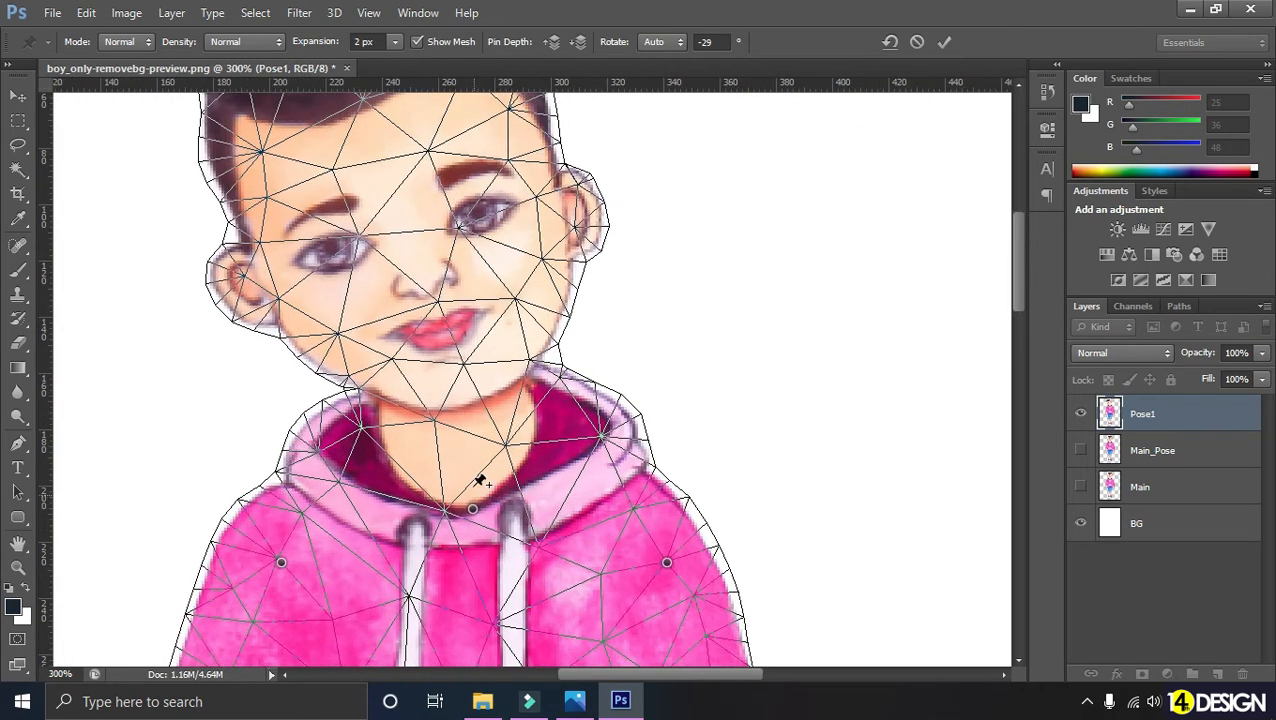
scroll(320, 140, up, 3)
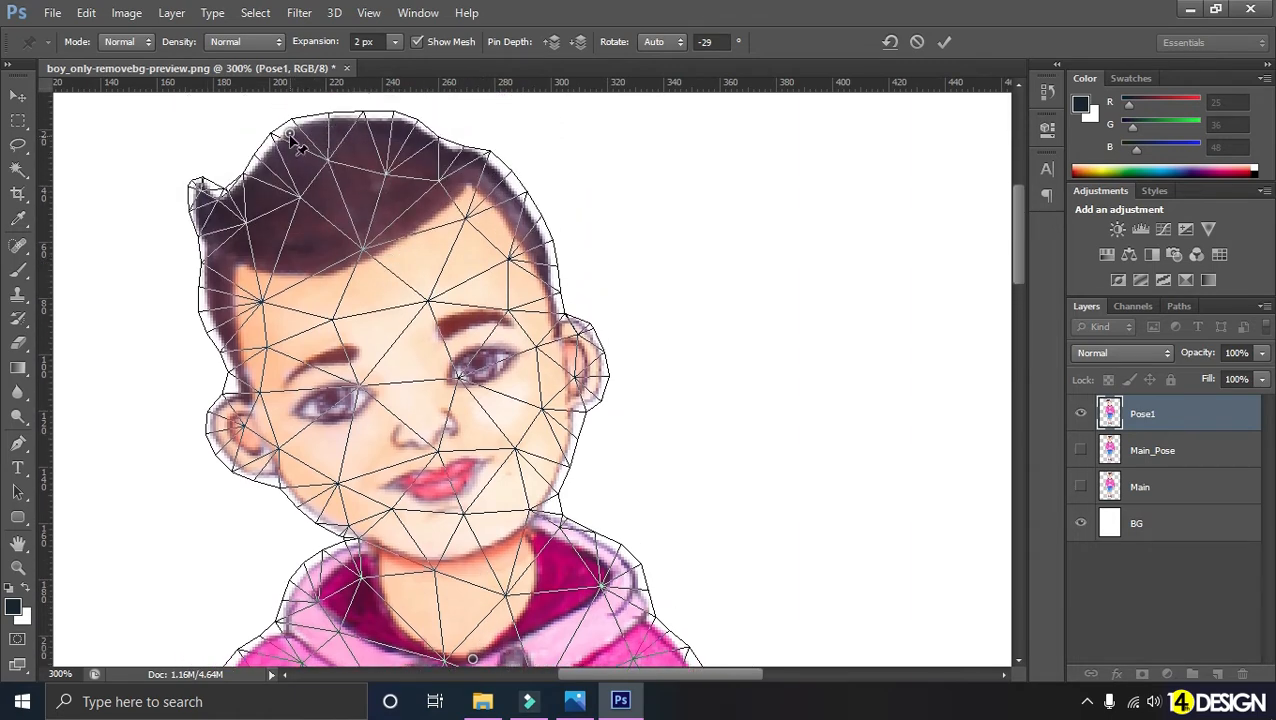
key(ctrl+minus)
scroll(537, 293, down, 1)
key(ctrl+plus)
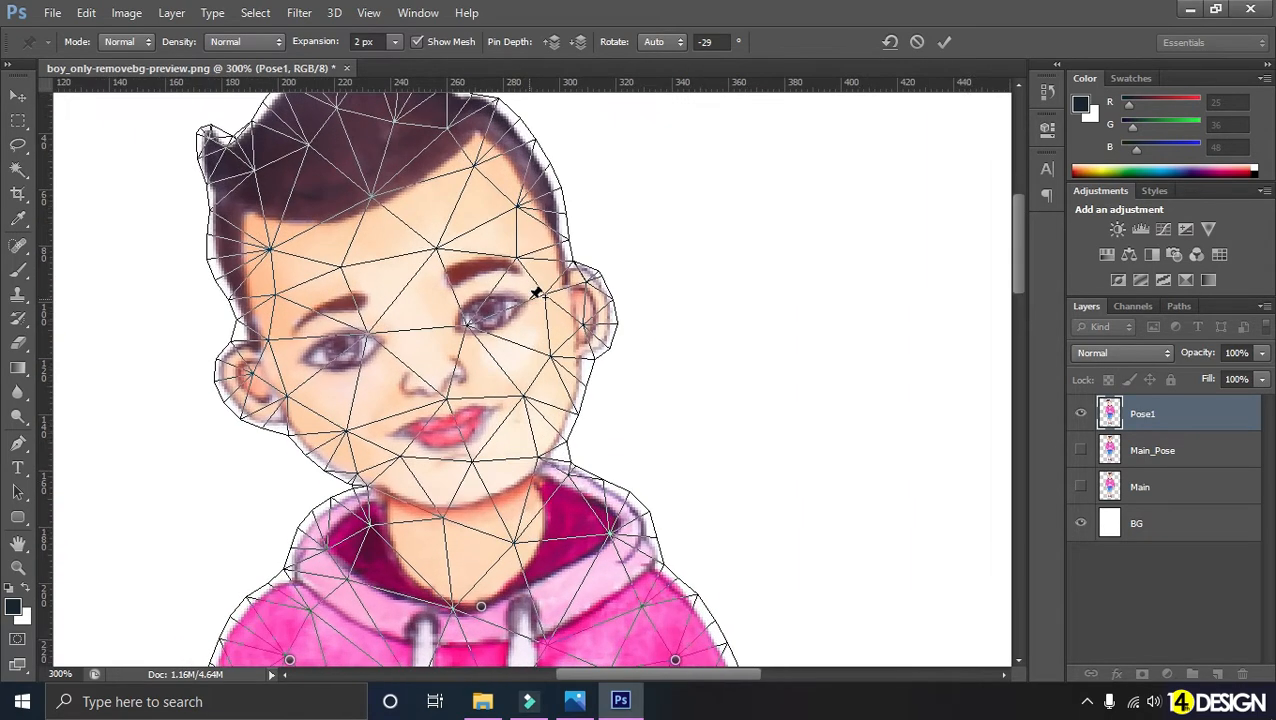
key(ctrl+minus)
key(ctrl+minus)
scroll(548, 298, down, 2)
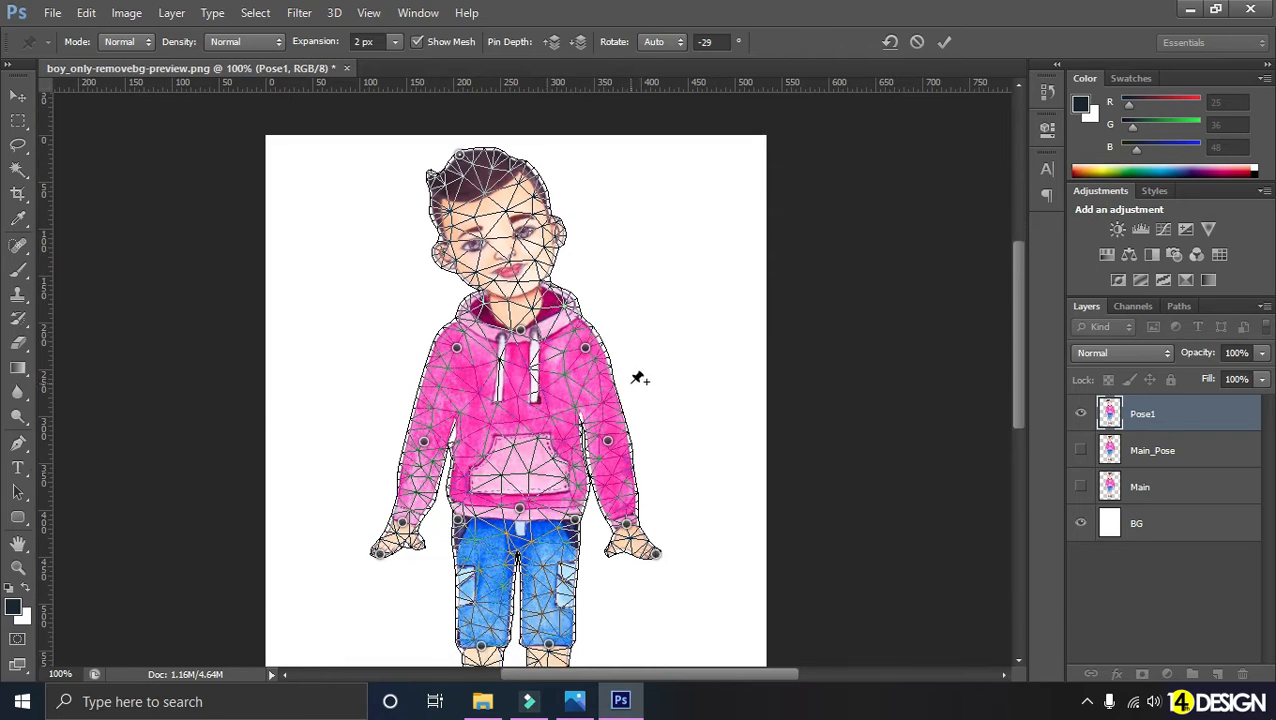
key(ctrl+plus)
scroll(638, 372, down, 2)
key(ctrl+minus)
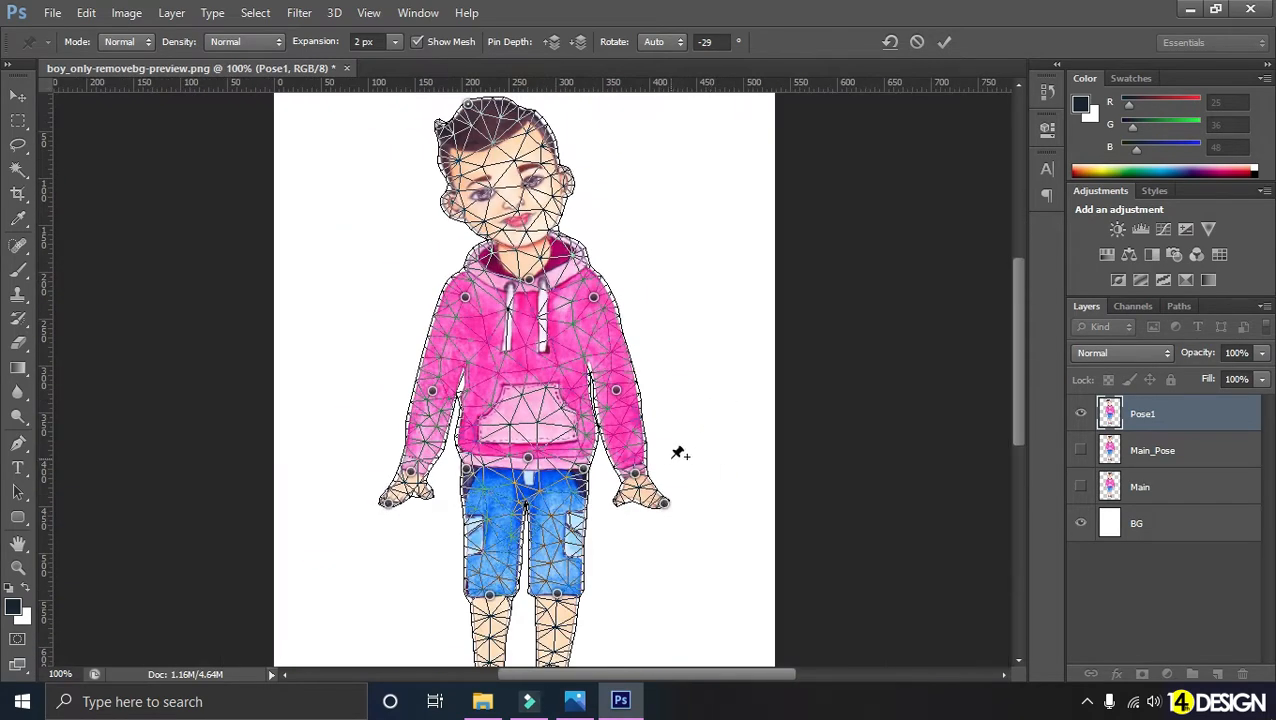
scroll(678, 453, up, 2)
key(ctrl+plus)
key(ctrl+minus)
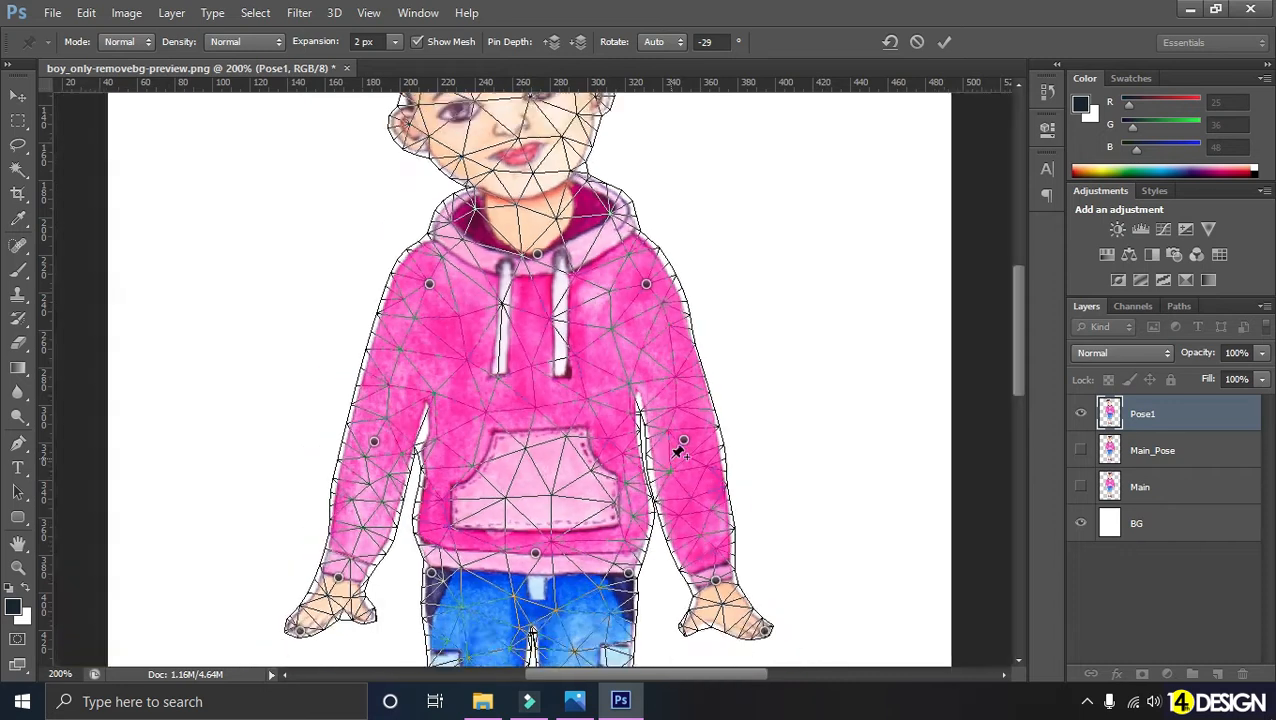
Step: Shift the boy's left elbow, wrist and fingertip pins together slightly up and outward, and undo the last move of the arm
key(ctrl+minus)
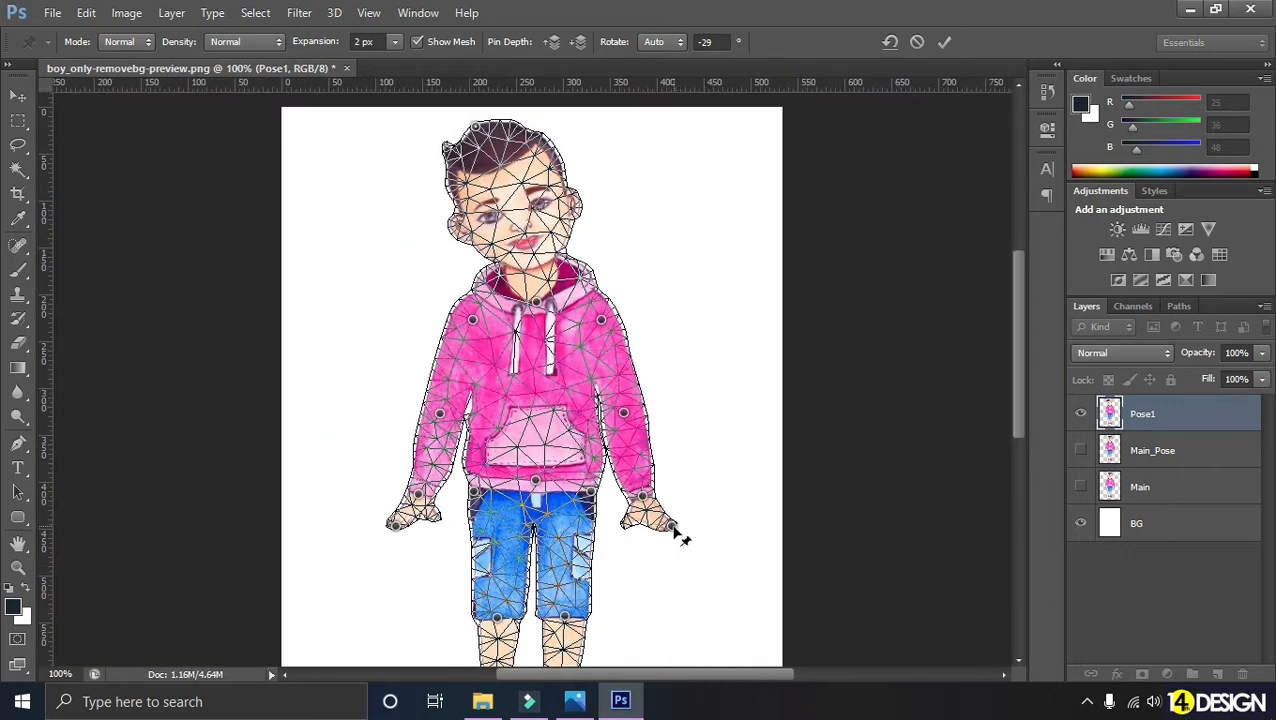
click(673, 526)
shift+click(642, 496)
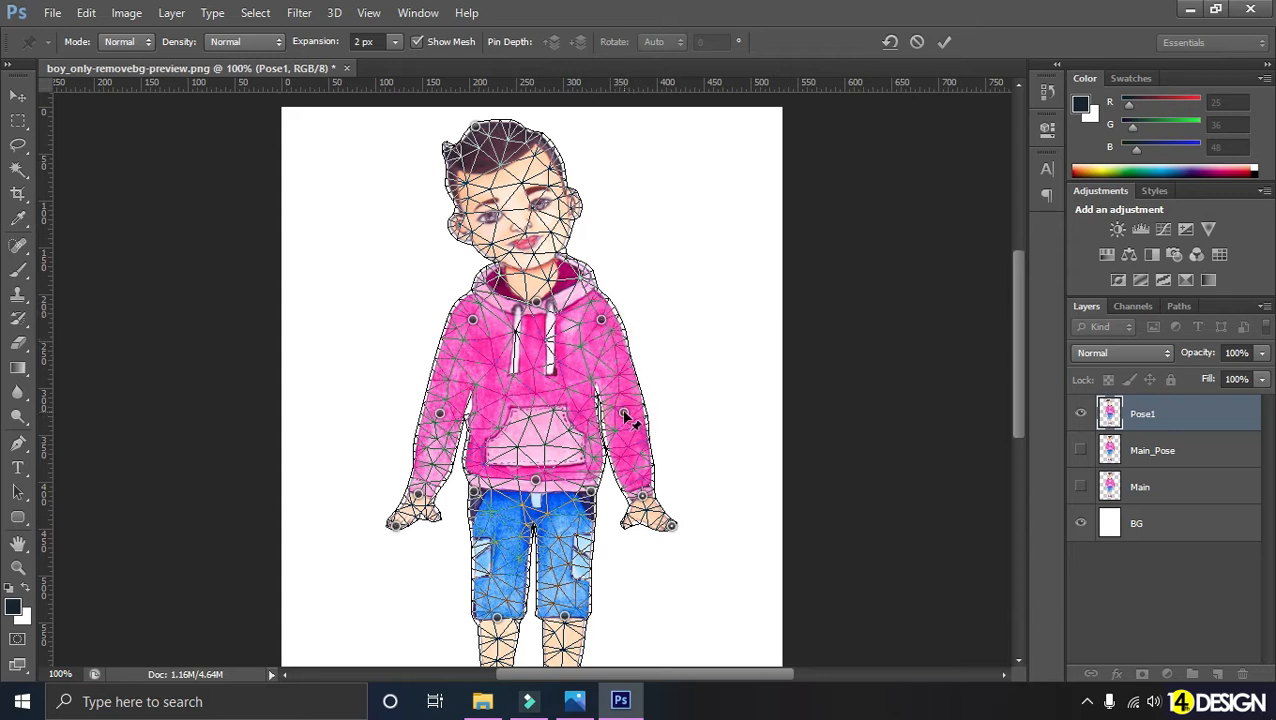
drag(624, 415, 638, 401)
drag(657, 485, 676, 474)
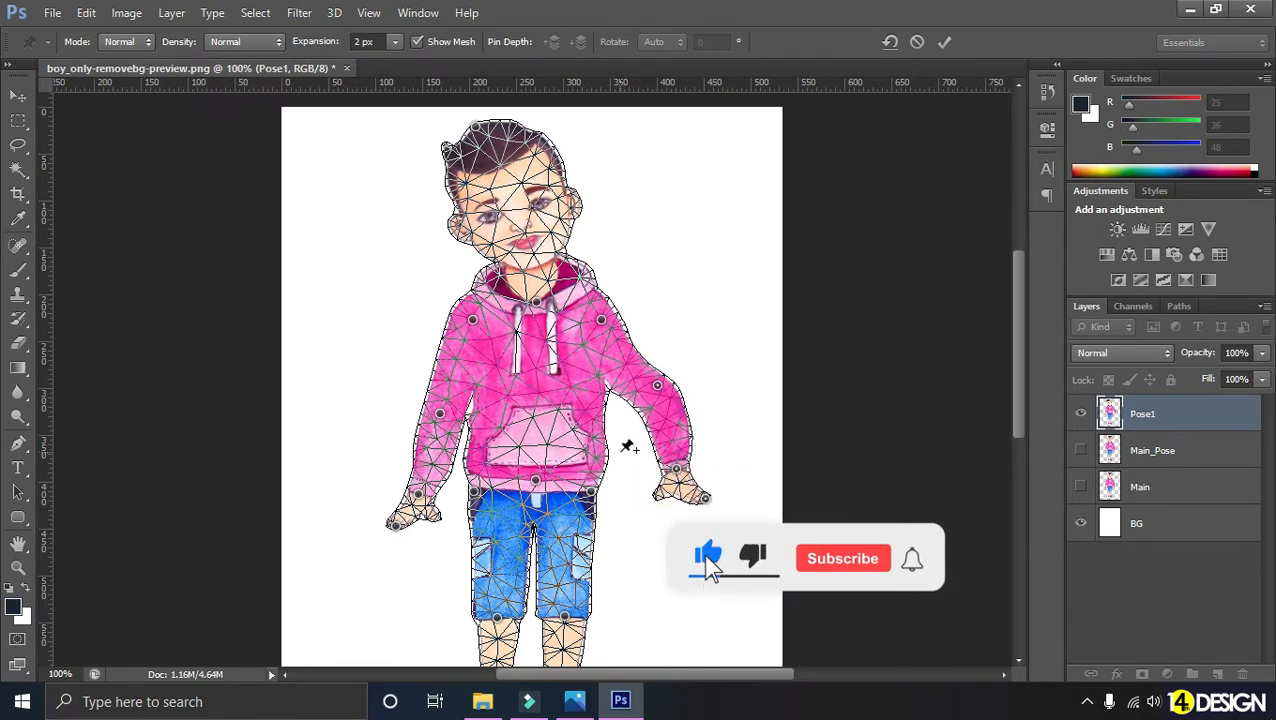
key(ctrl+z)
key(ctrl+z)
key(ctrl+z)
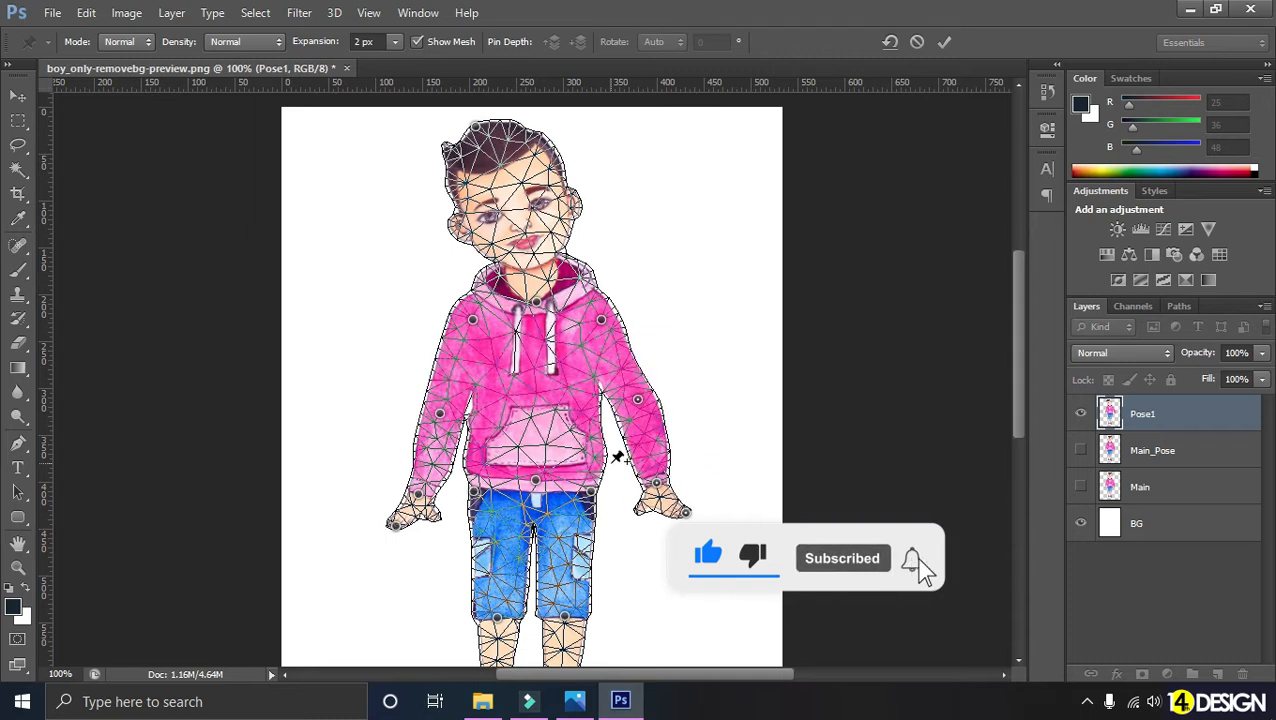
click(603, 461)
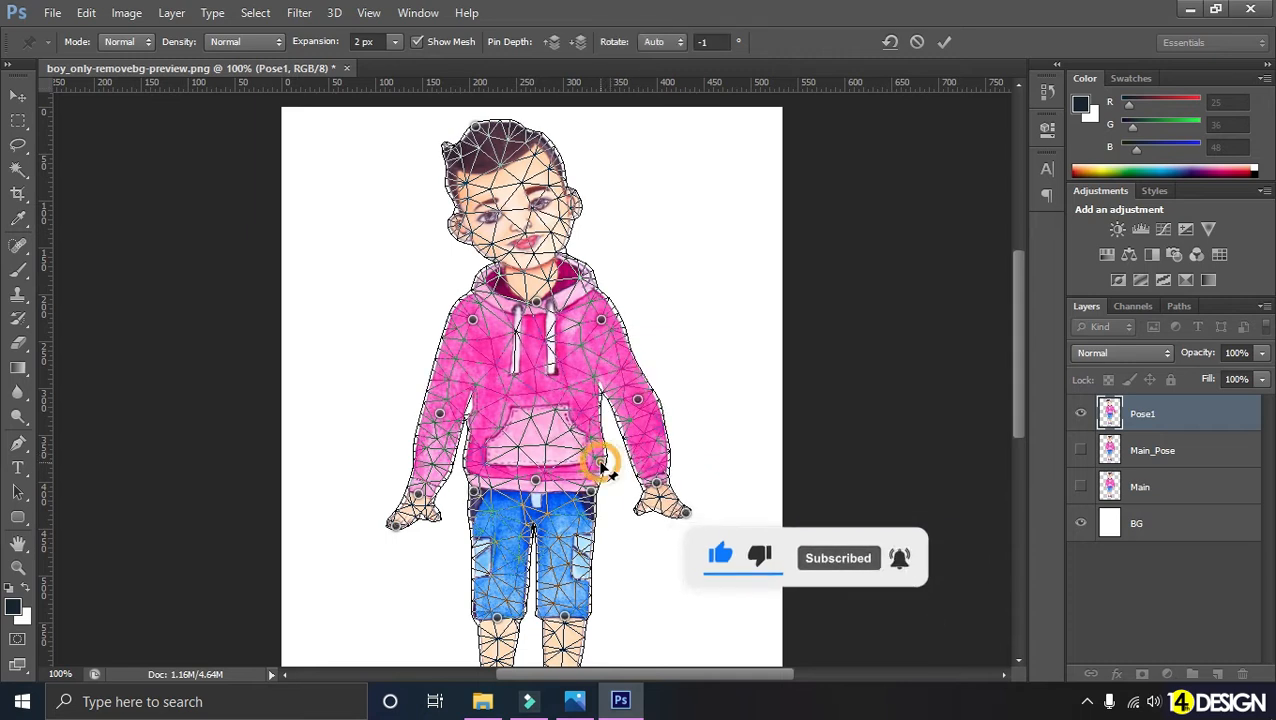
drag(602, 462, 595, 462)
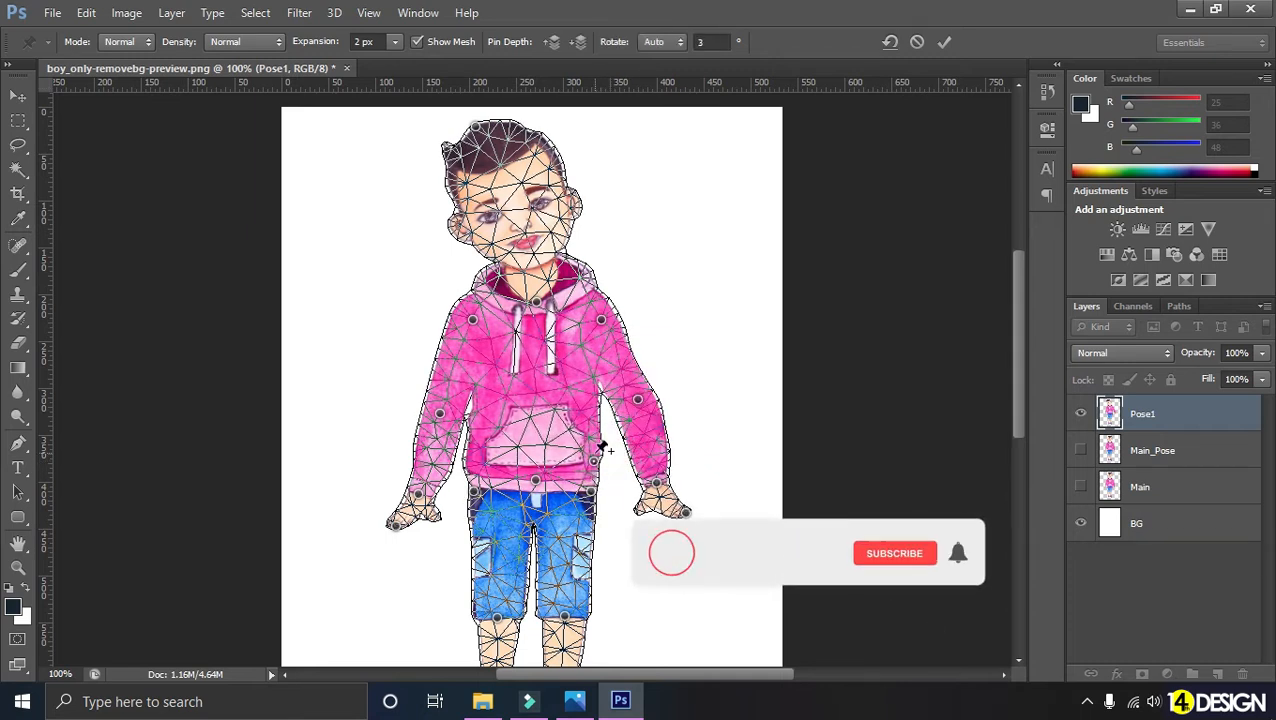
key(Delete)
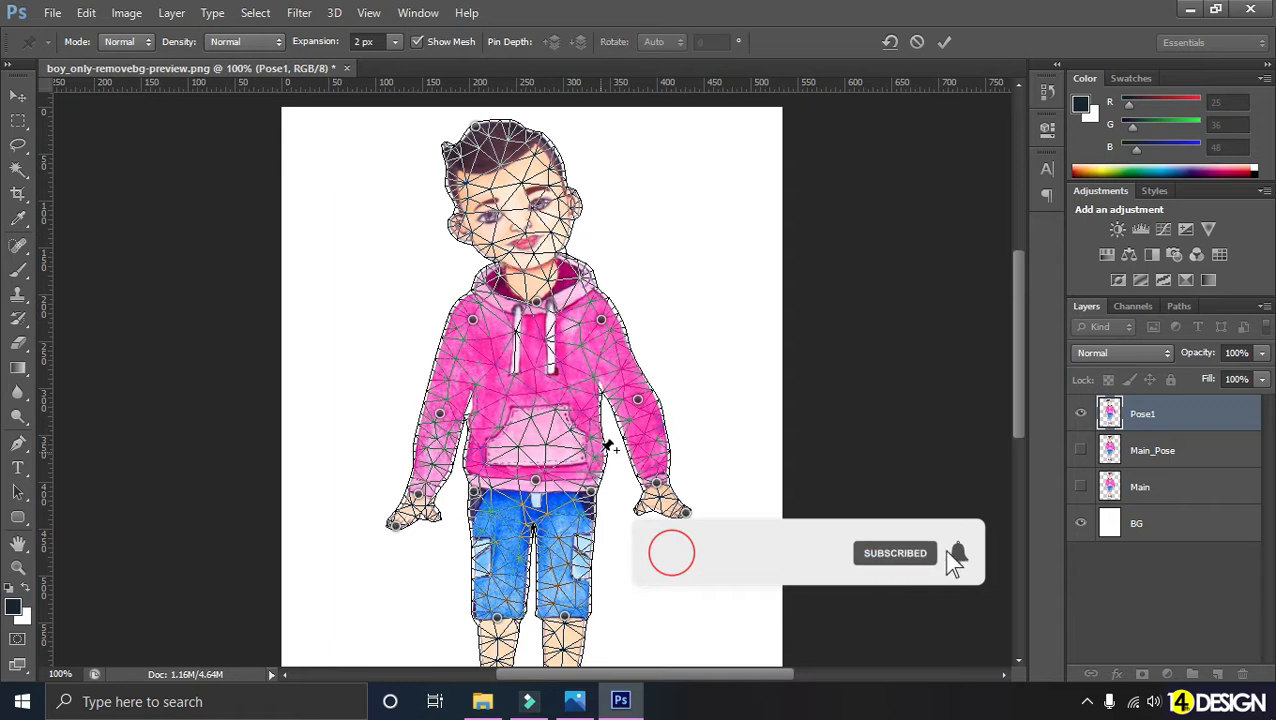
Step: Add two pins just above the hem on the hoodie's side below the moved arm, pulling that edge slightly inward
click(598, 450)
drag(600, 453, 595, 479)
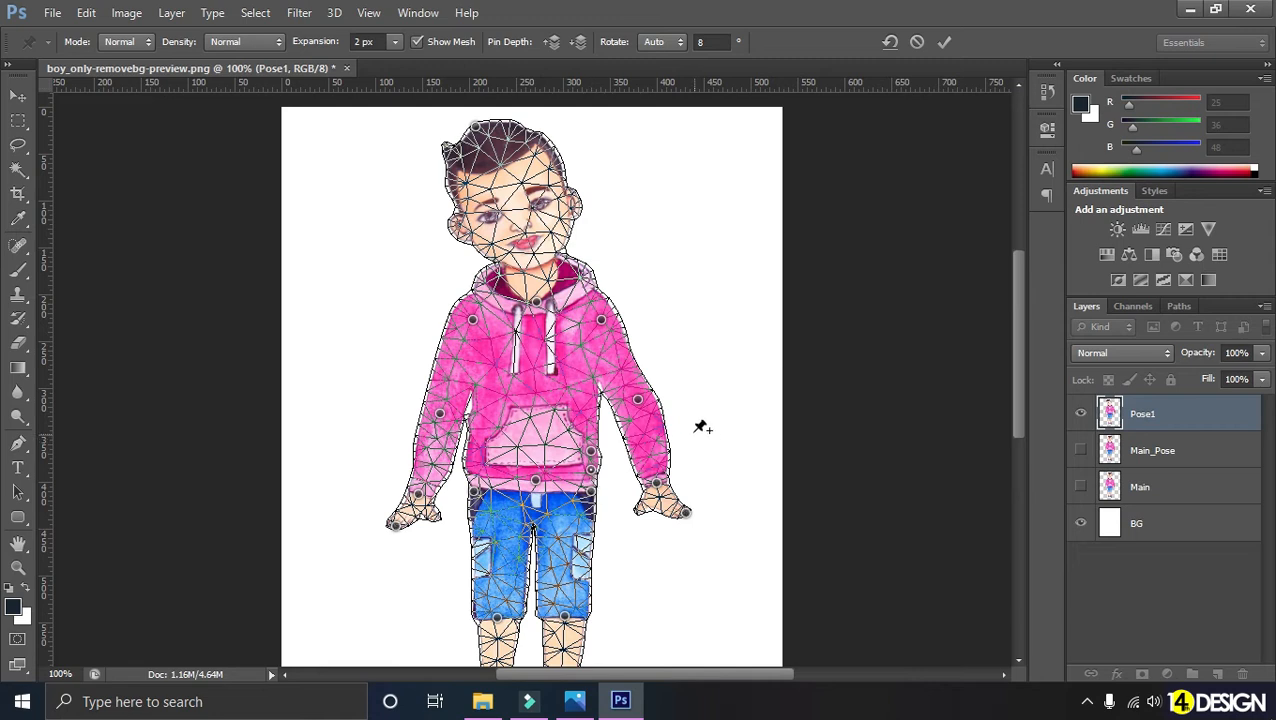
Step: Raise the boy's left arm sideways until it is about horizontal by moving the elbow pin and the wrist and fingertip pins
click(685, 513)
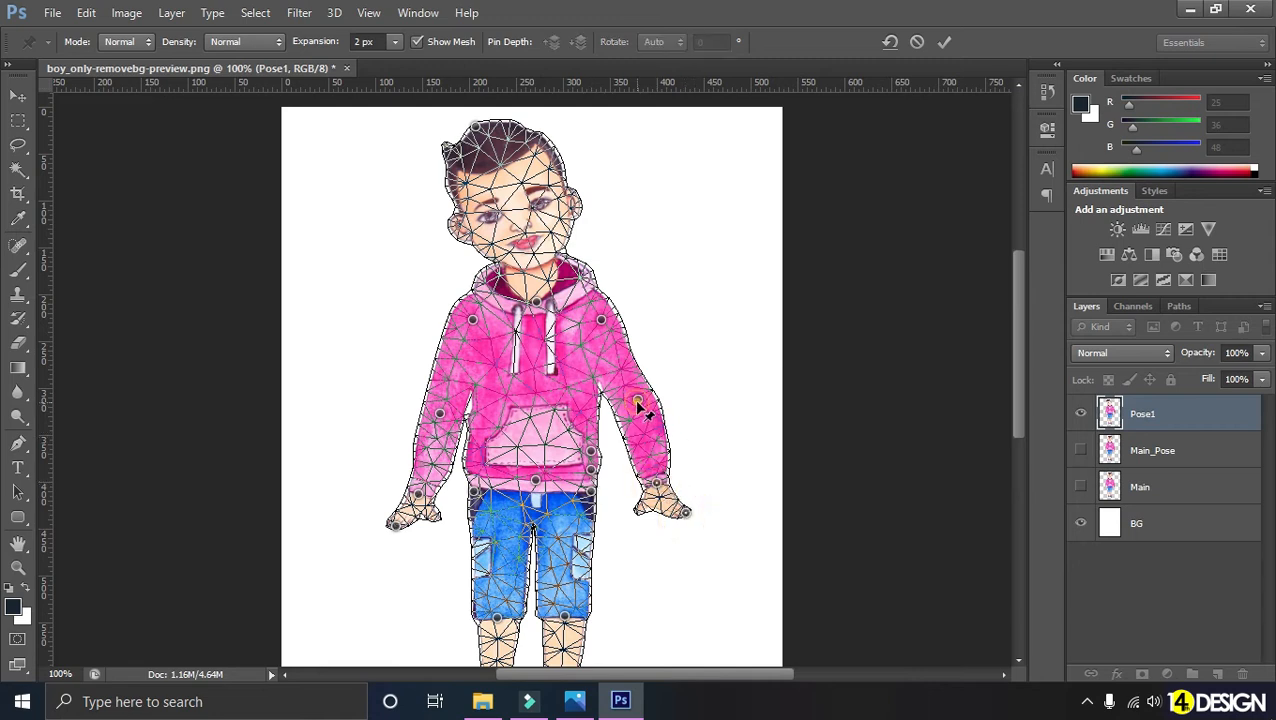
drag(638, 400, 659, 361)
click(660, 360)
click(678, 443)
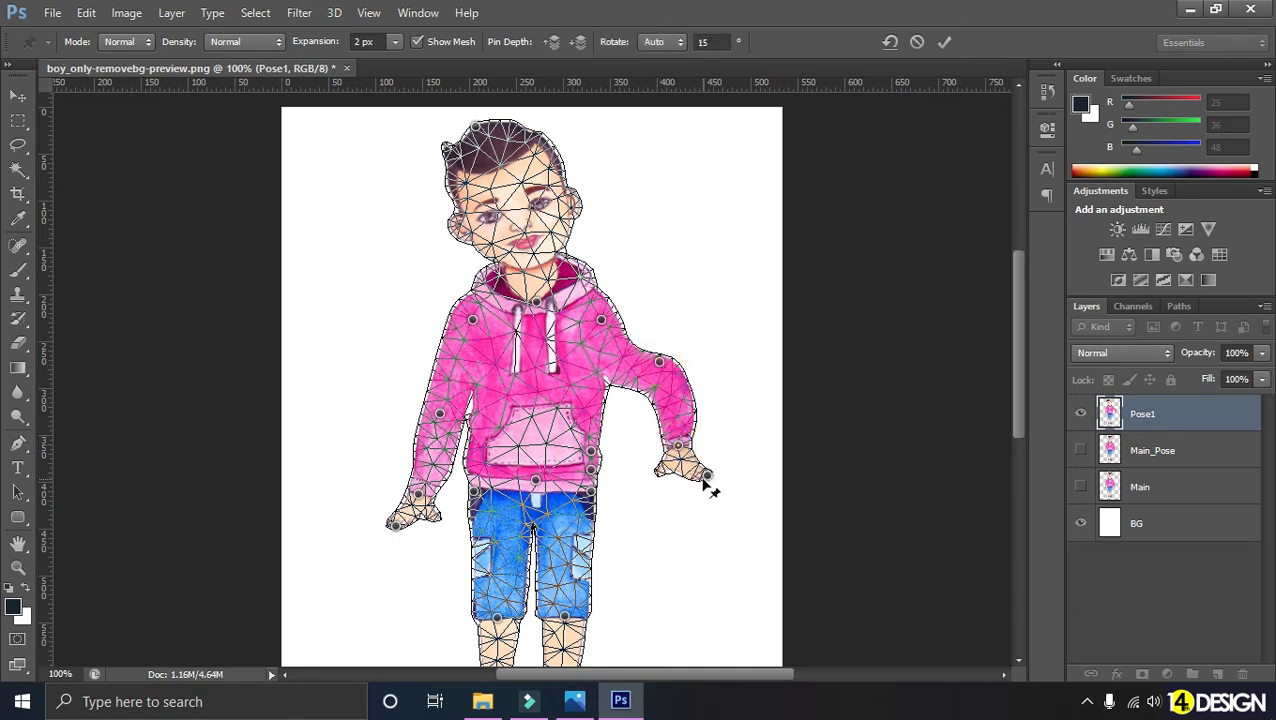
shift+click(705, 477)
drag(679, 445, 507, 415)
Step: Bend the boy's left hand upward at the wrist with the fingertip pin, to a rotation of about -90°
key(ctrl+plus)
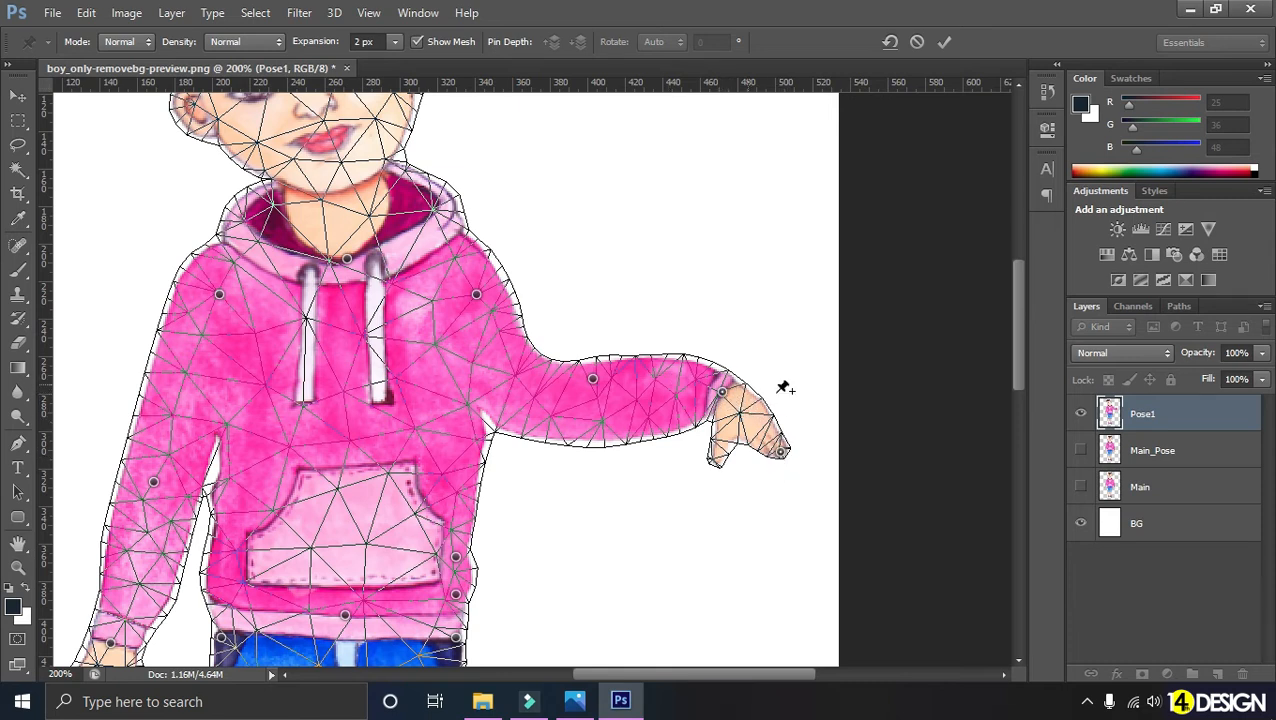
click(781, 454)
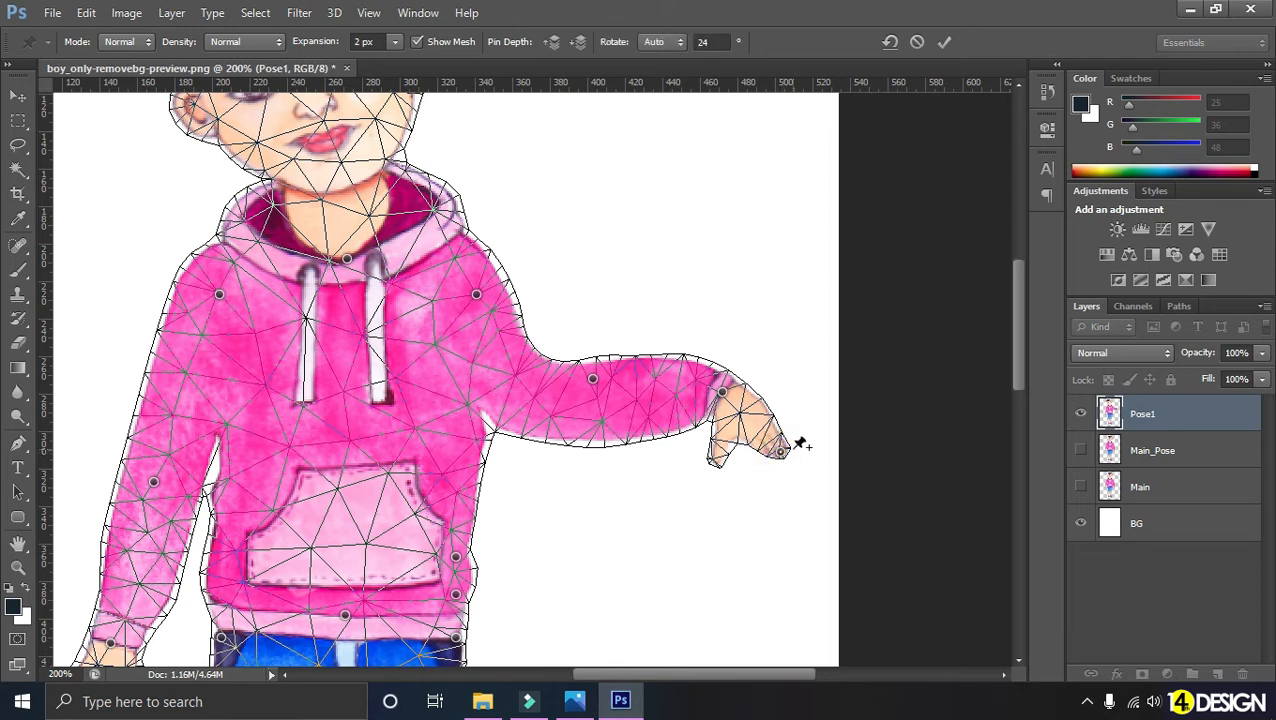
drag(781, 454, 775, 320)
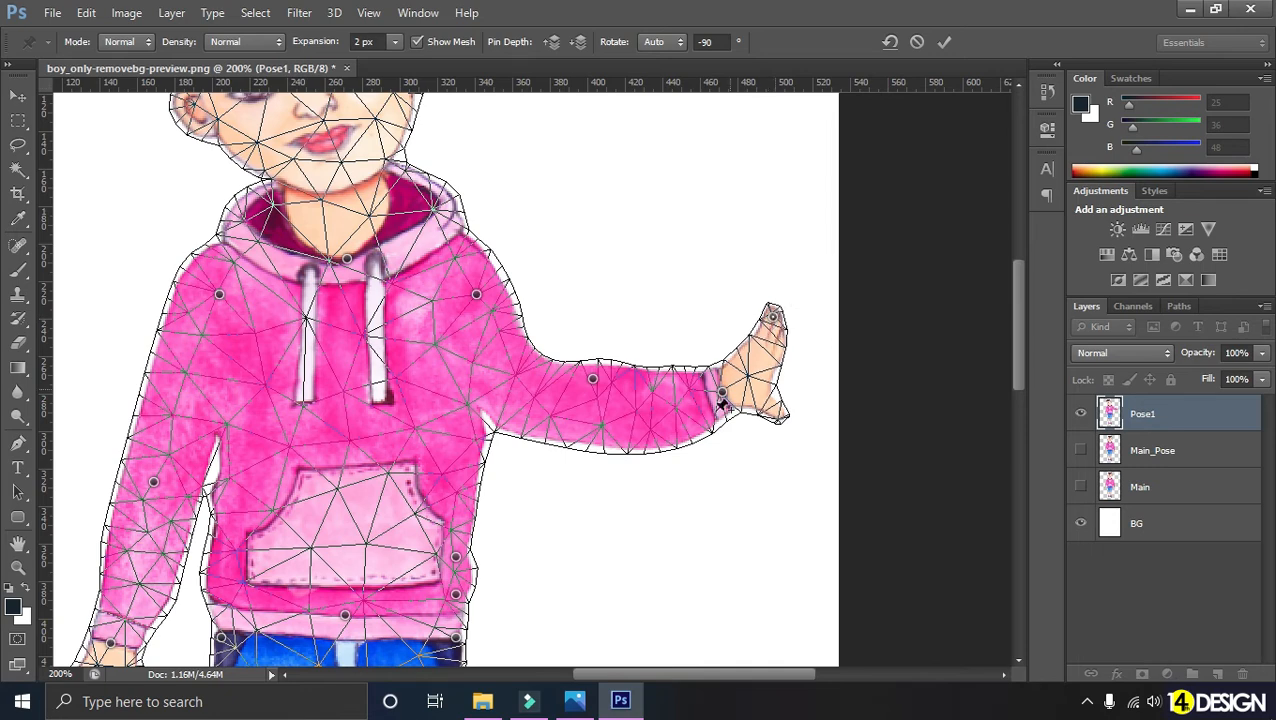
Step: Lower the raised arm's elbow pin slightly, and move its wrist and fingertip pins together a little down and inward
key(ctrl+minus)
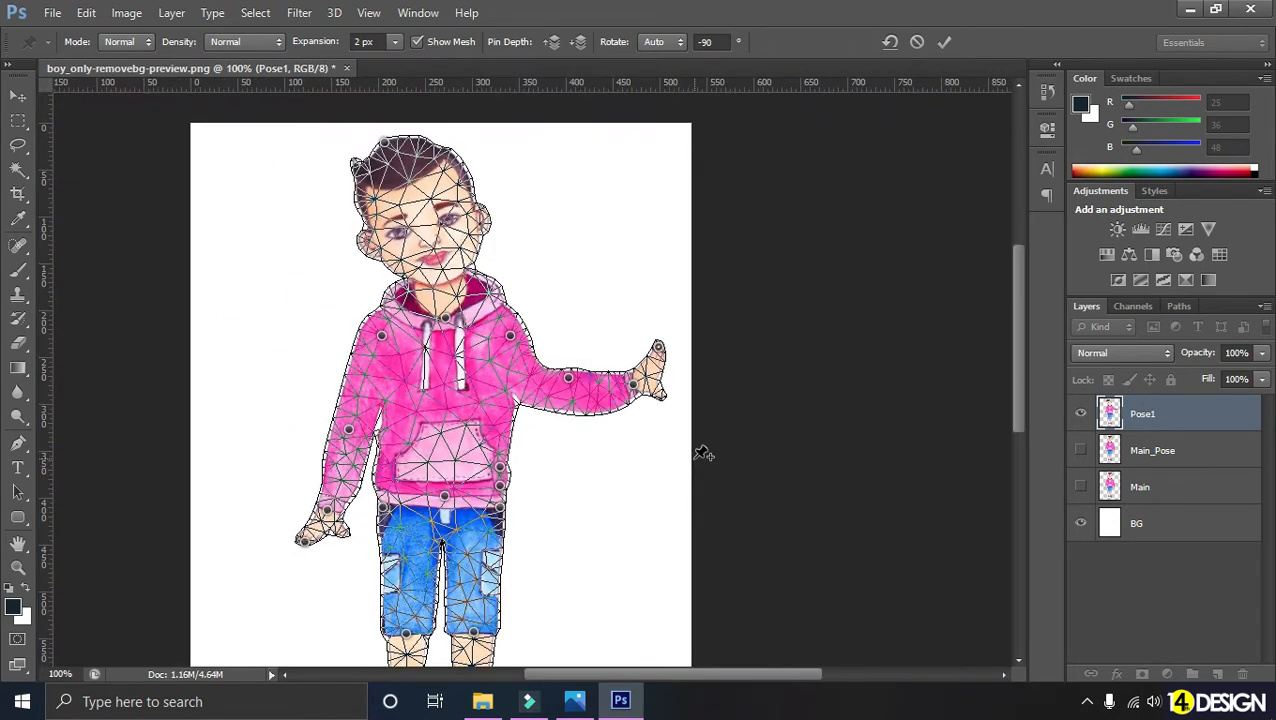
key(ctrl+minus)
key(ctrl+plus)
key(ctrl+plus)
scroll(704, 454, up, 2)
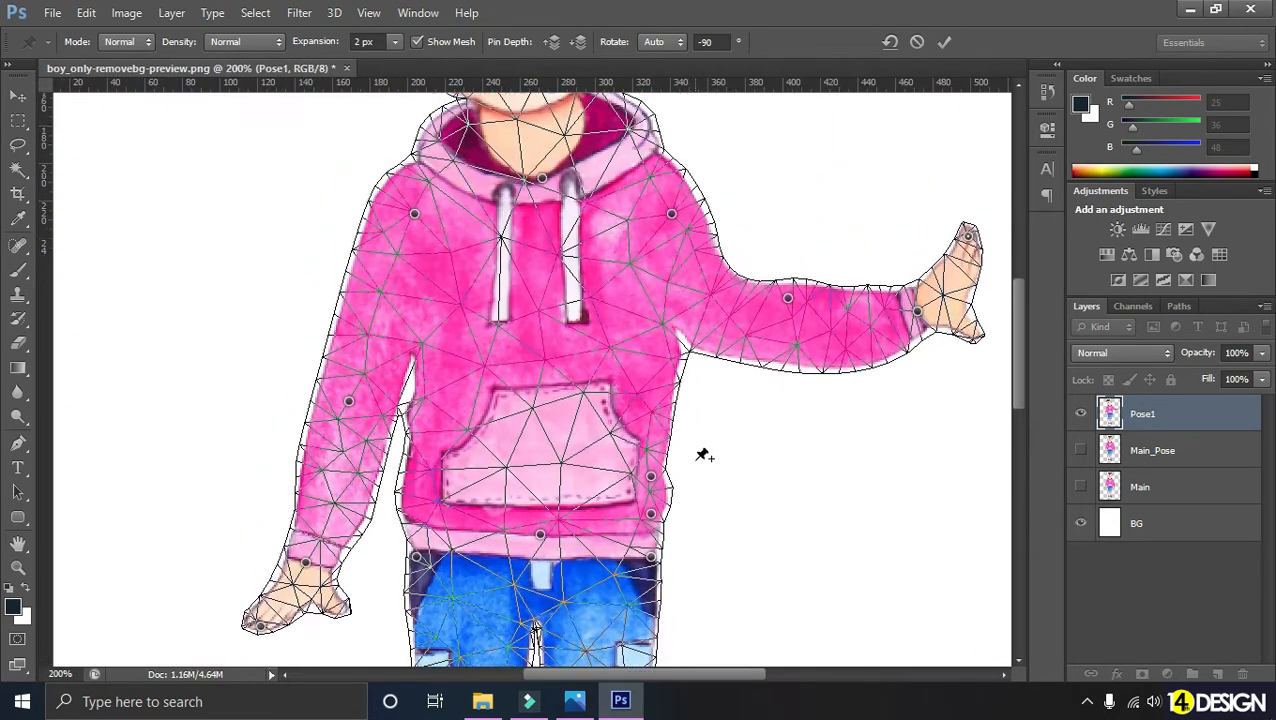
scroll(704, 454, up, 1)
drag(780, 450, 607, 474)
mouse_move(614, 383)
mouse_down()
mouse_move(614, 405)
mouse_move(603, 404)
mouse_up()
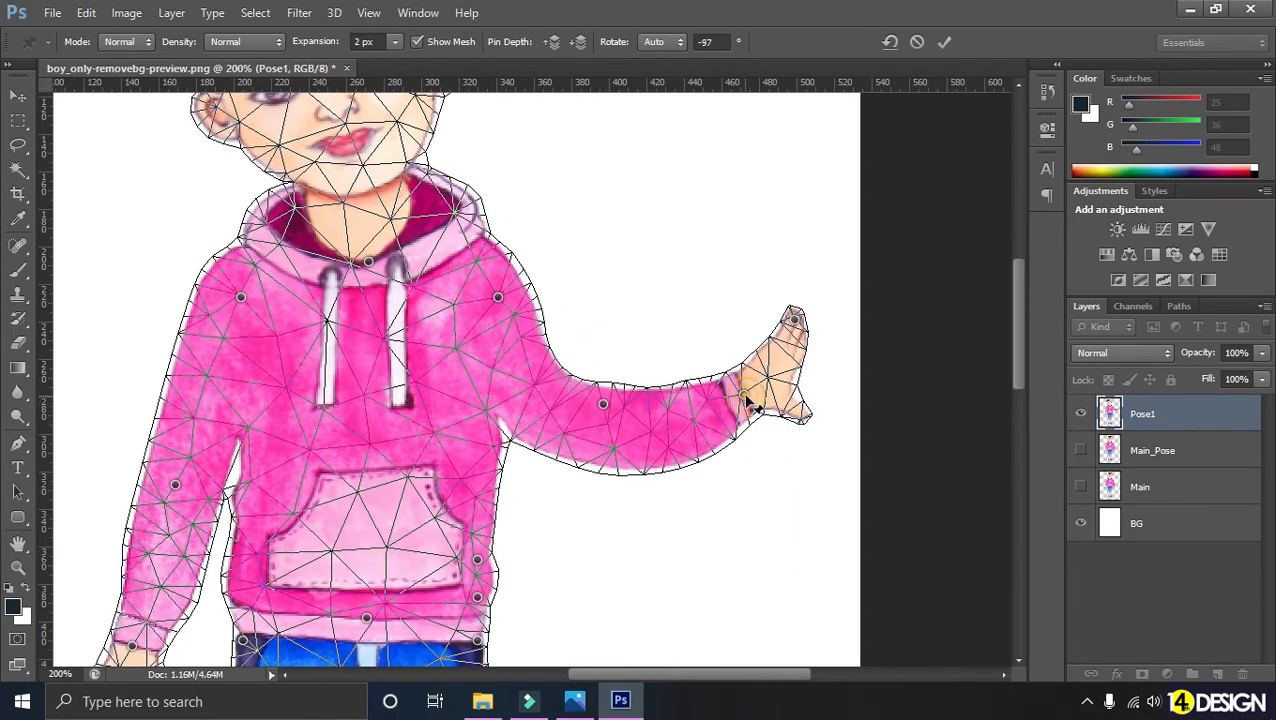
click(794, 320)
drag(743, 395, 731, 419)
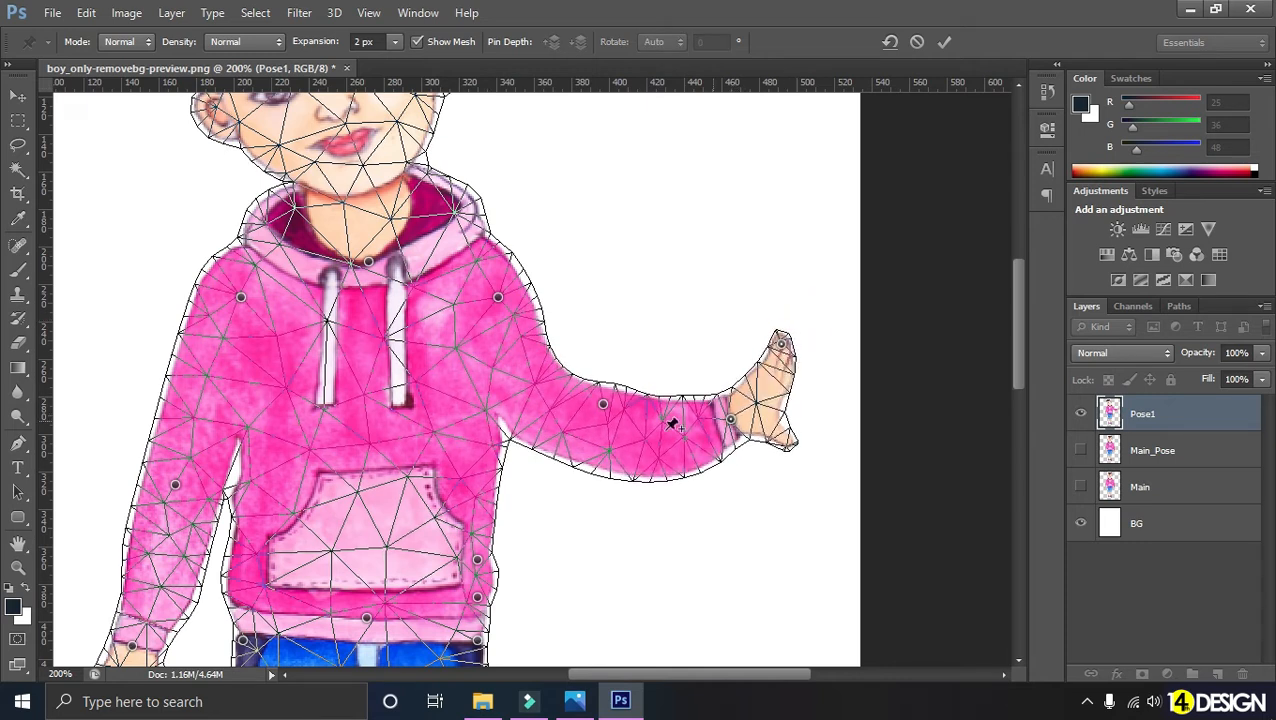
Step: Add pins at the raised arm's armpit and on the hoodie's side just below it, adjusting both to reshape the underarm edge
drag(413, 473, 489, 433)
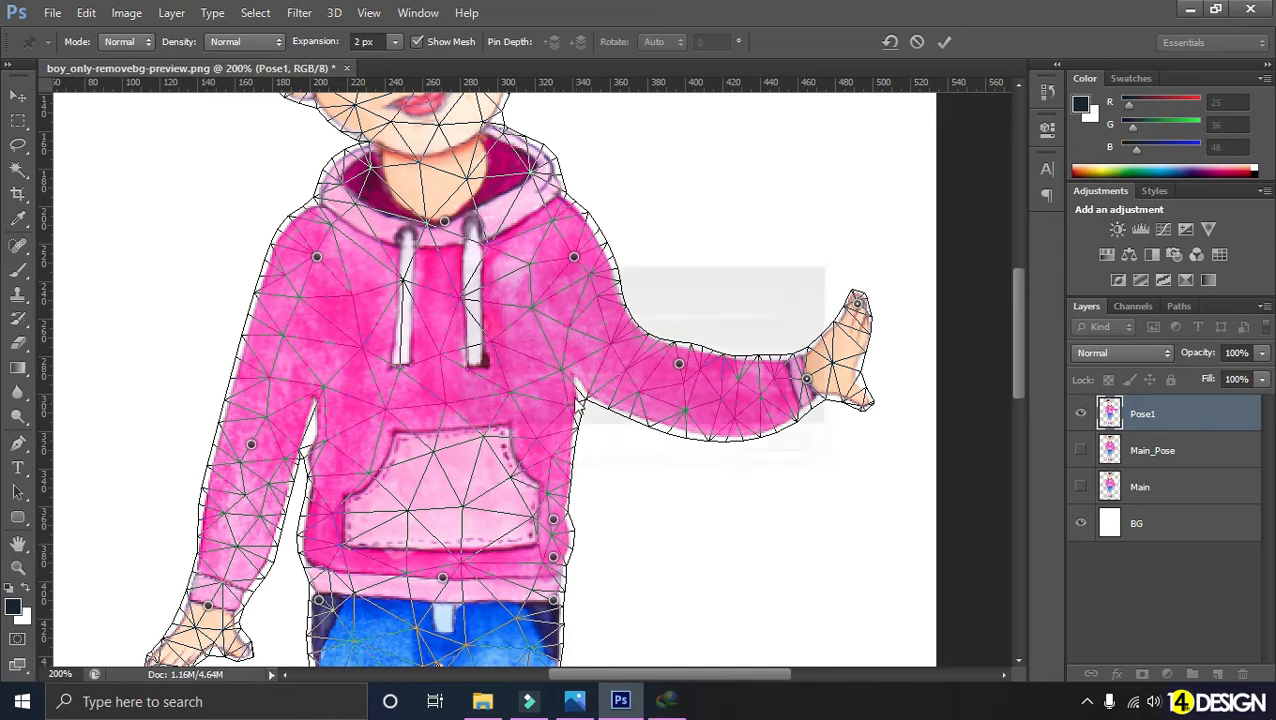
click(832, 271)
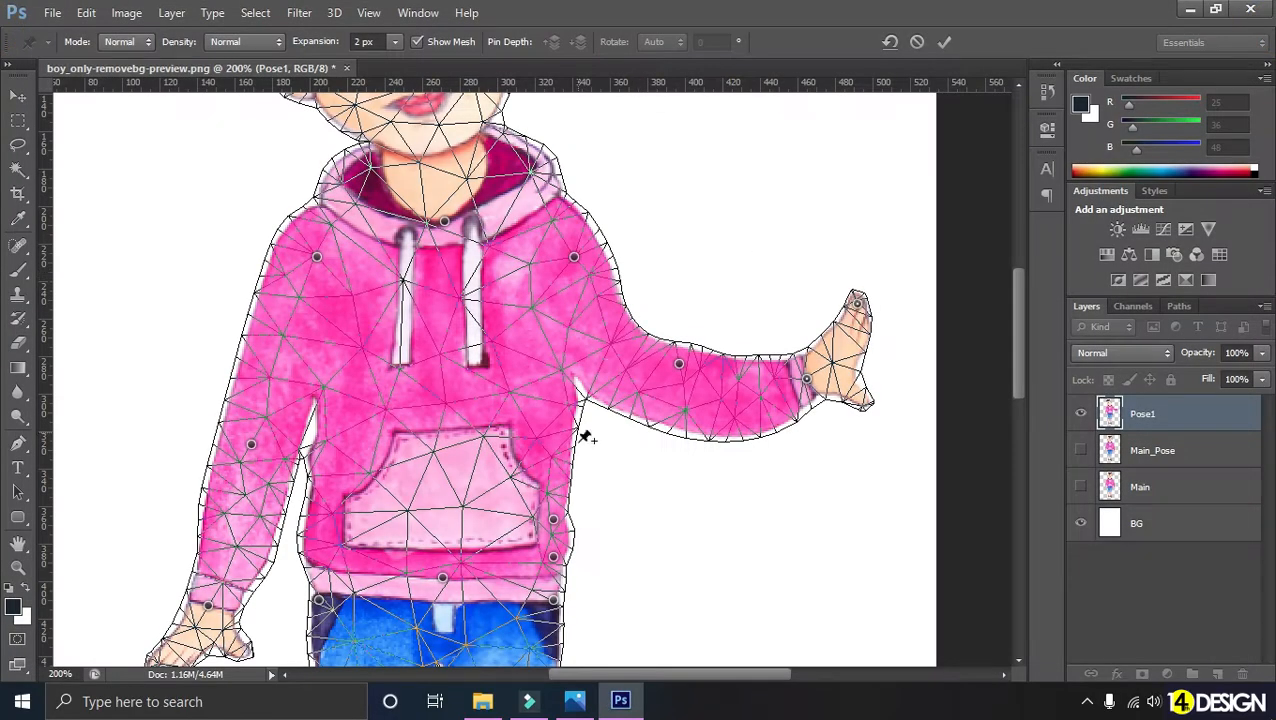
click(568, 409)
drag(569, 411, 585, 372)
click(583, 384)
Step: Examine the reshaped underarm, the lowered right arm and the lower body under the warp mesh
scroll(700, 421, up, 3)
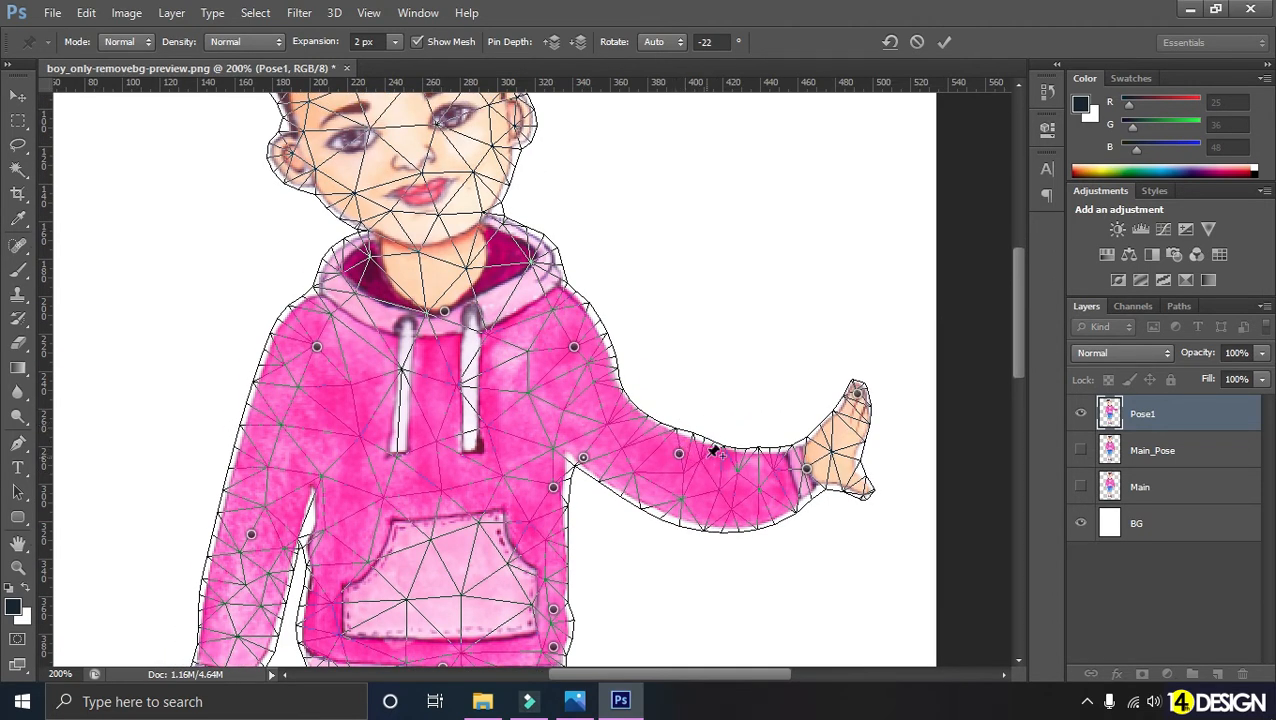
scroll(712, 452, down, 1)
scroll(712, 452, down, 4)
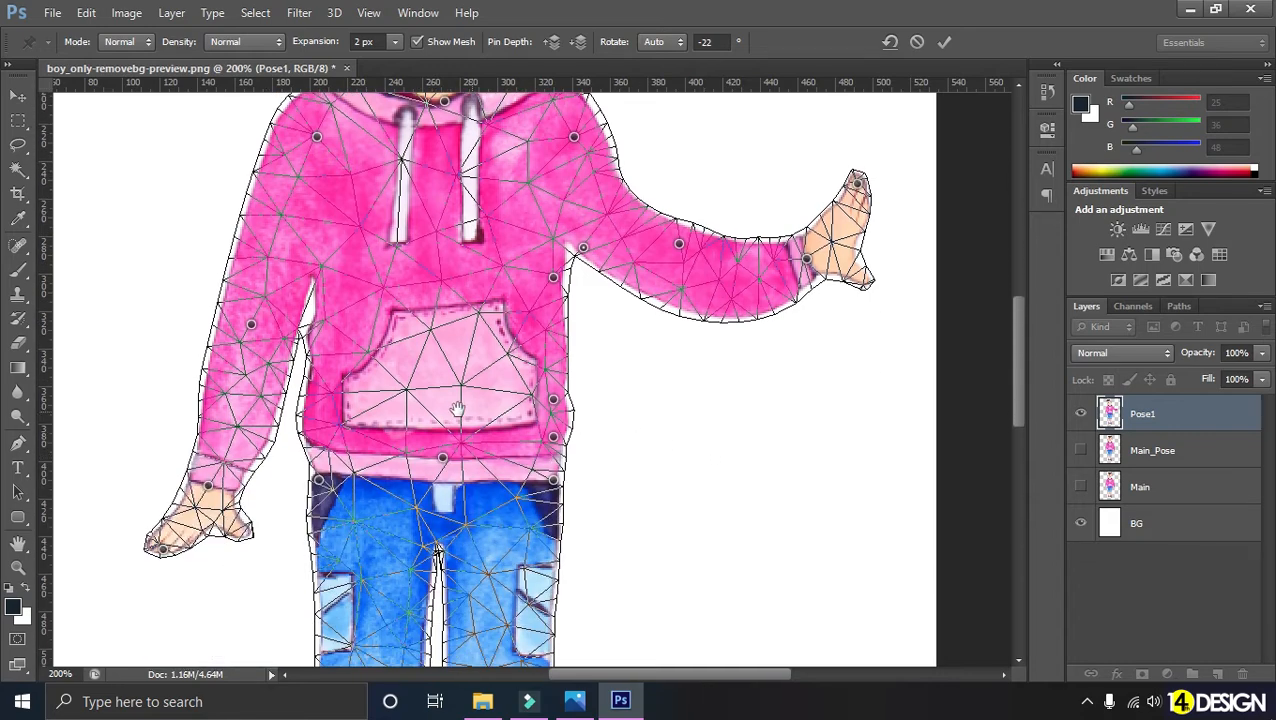
drag(457, 409, 730, 392)
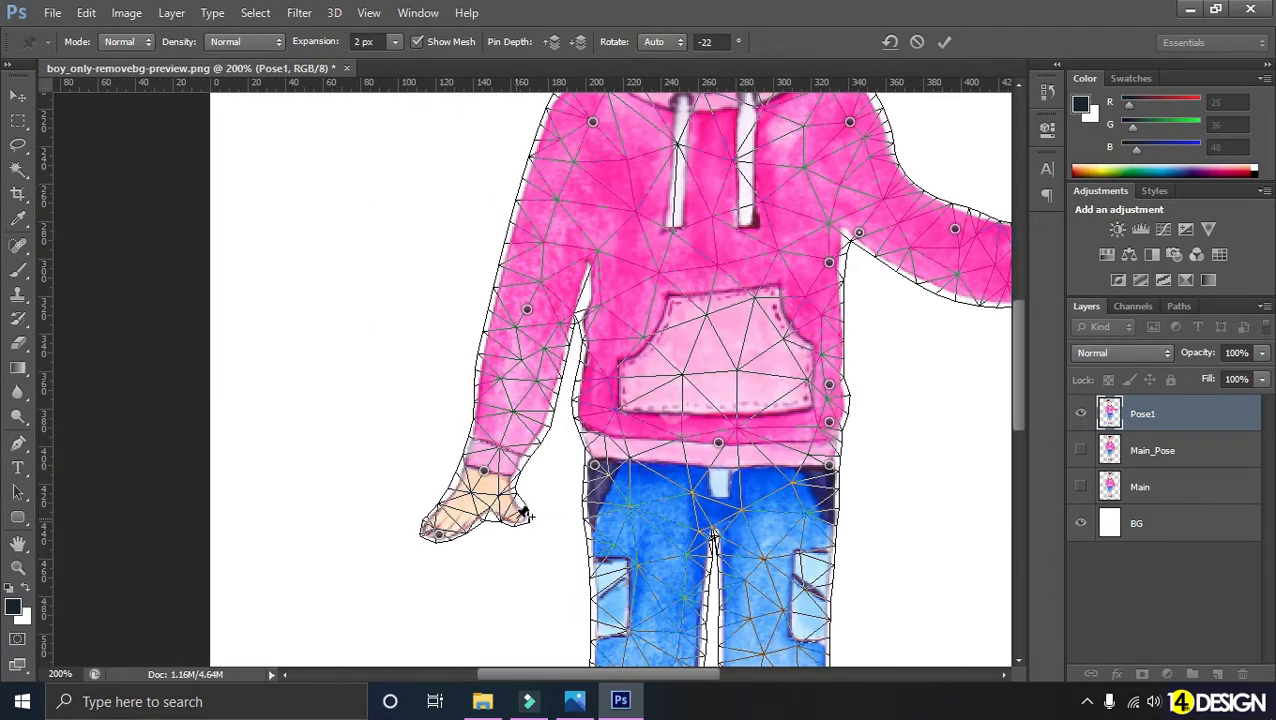
scroll(555, 515, down, 6)
key(ctrl+plus)
key(ctrl+minus)
key(ctrl+minus)
Step: Spread the boy's left leg outward with its knee, ankle and toe pins, turning the toe pin to a rotation of about -21°
drag(751, 485, 683, 473)
key(ctrl+plus)
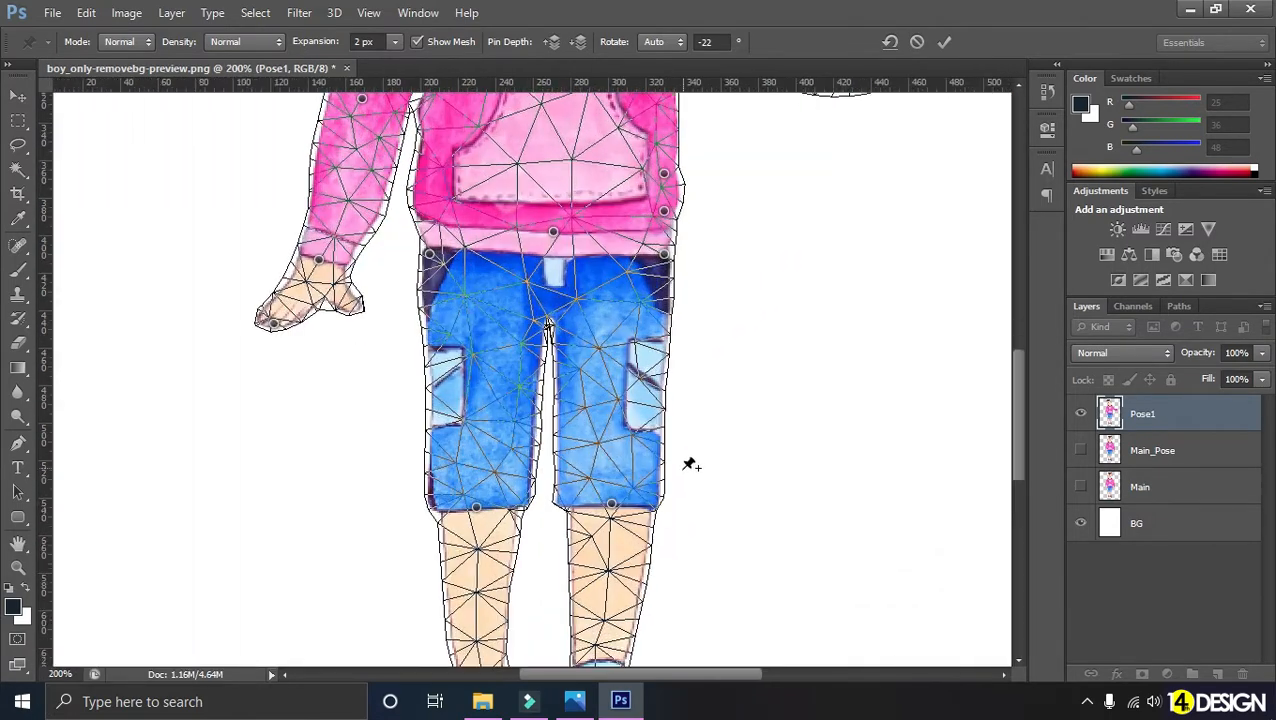
key(ctrl+minus)
key(ctrl+plus)
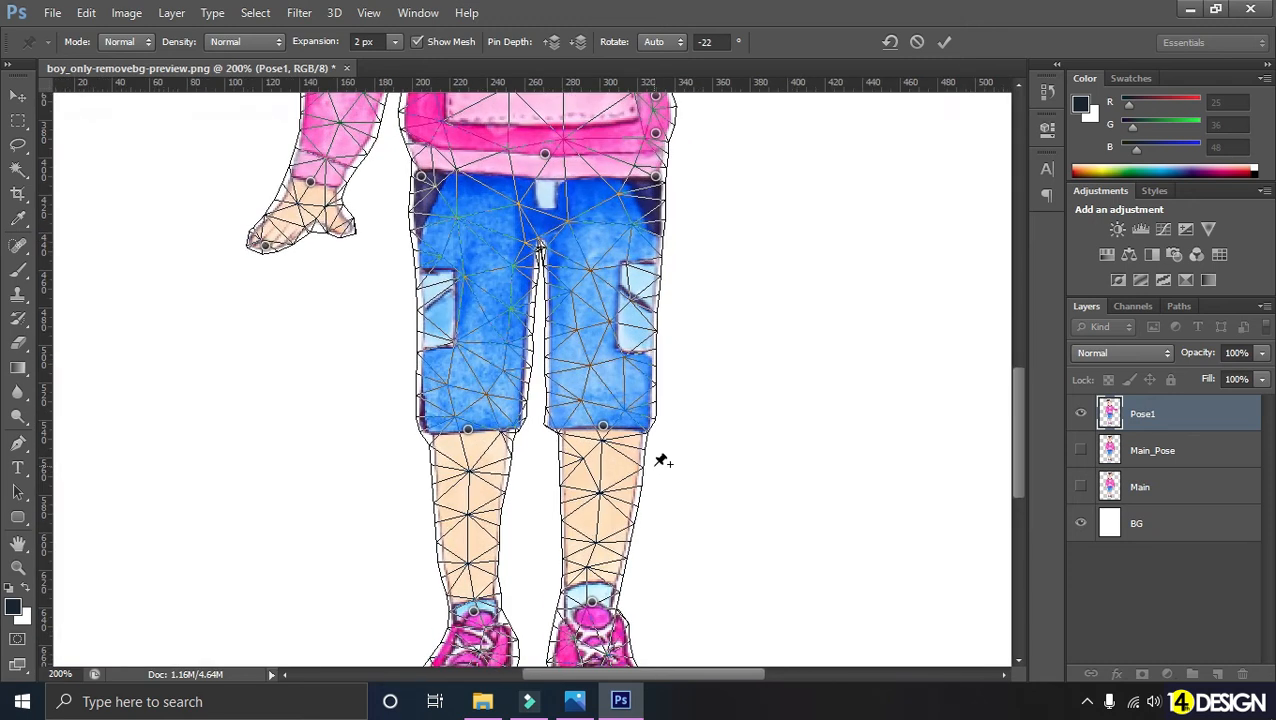
click(619, 625)
shift+click(593, 512)
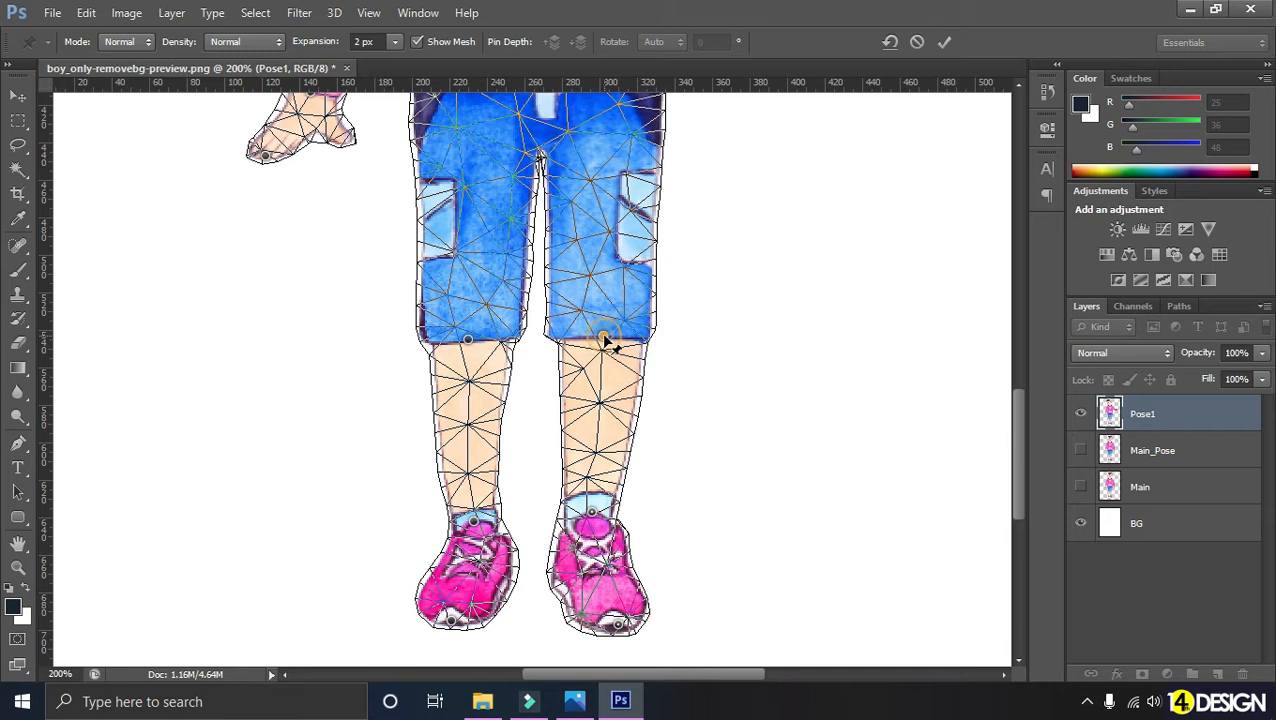
drag(593, 512, 674, 500)
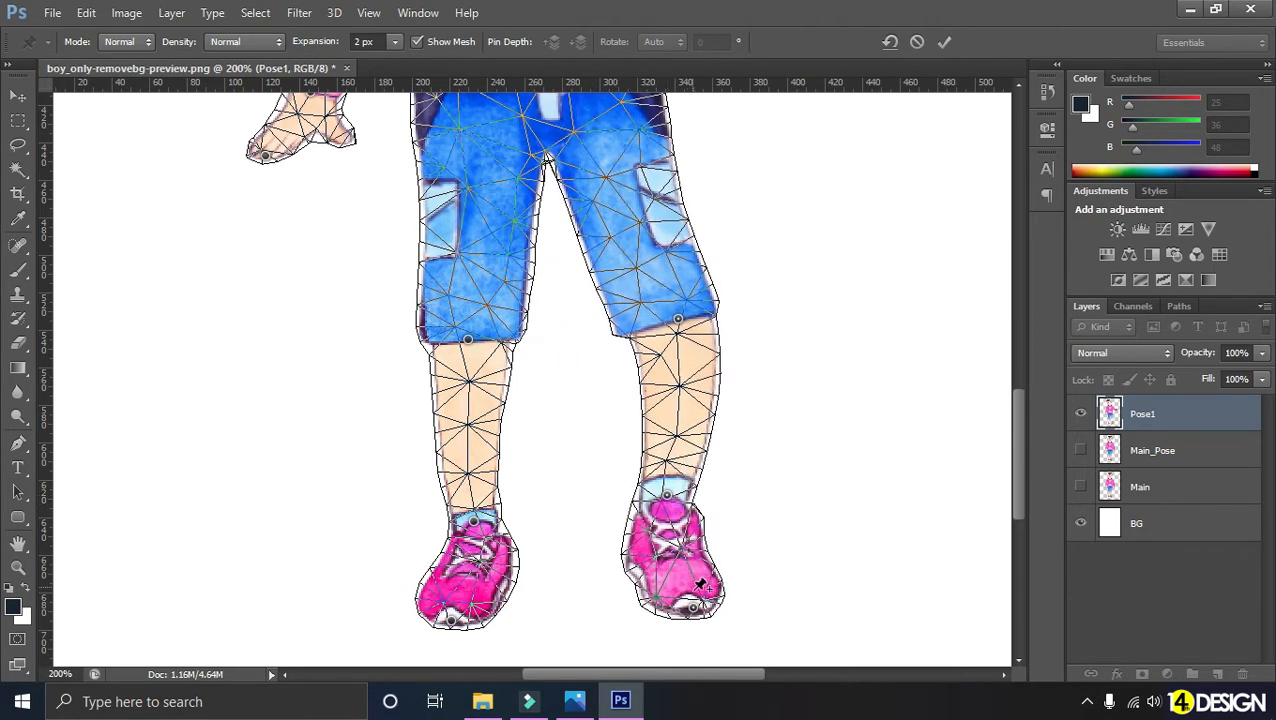
click(665, 495)
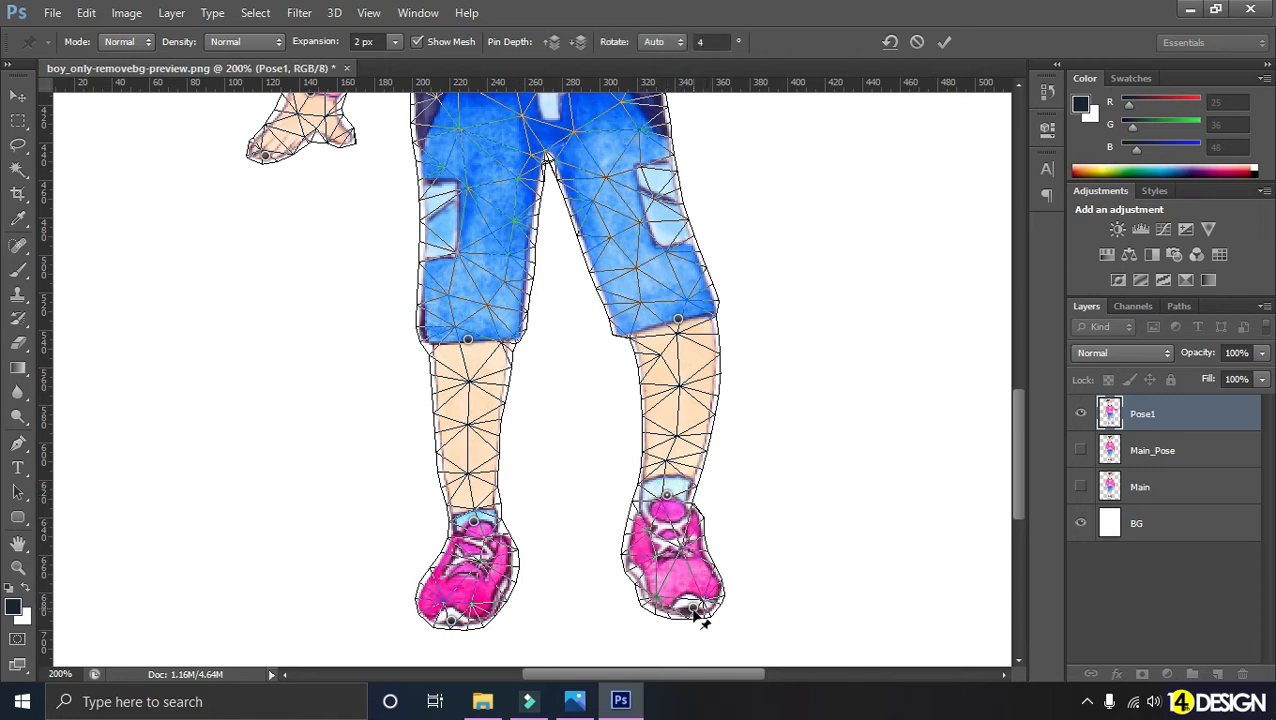
drag(693, 607, 795, 600)
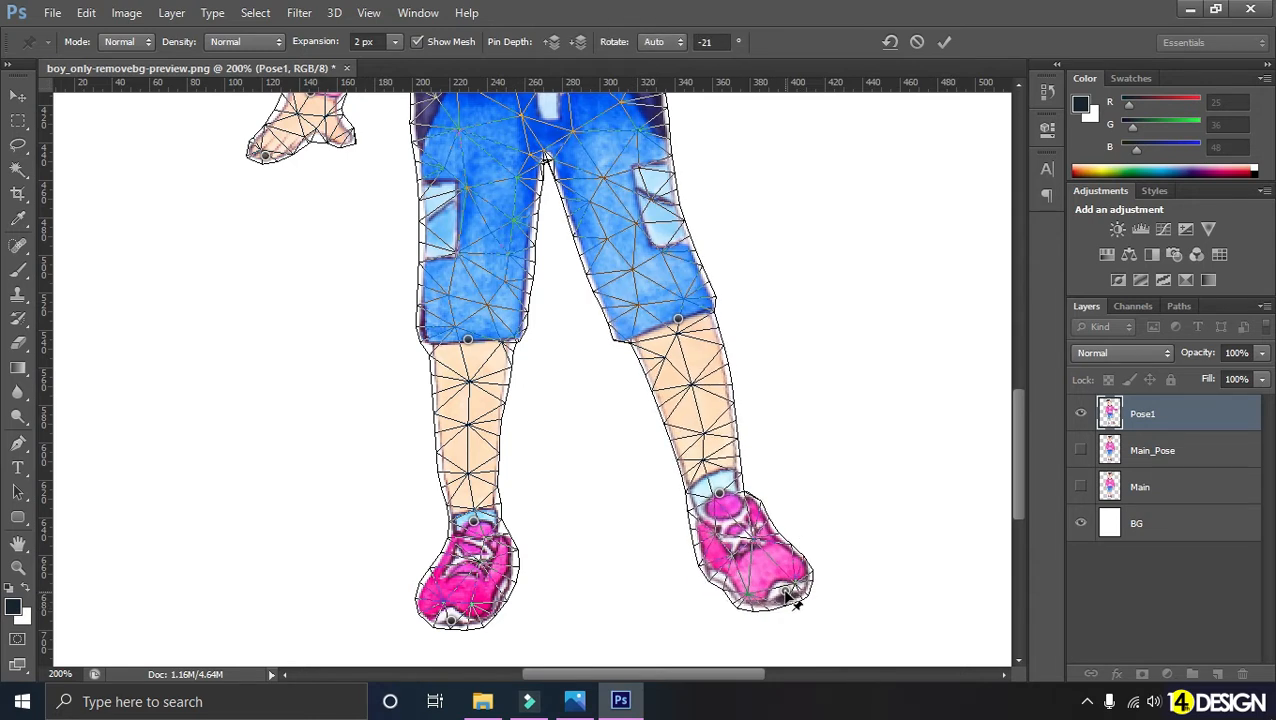
Step: Review the whole posed figure and apply the Puppet Warp to the Pose1 layer
key(ctrl+minus)
key(ctrl+minus)
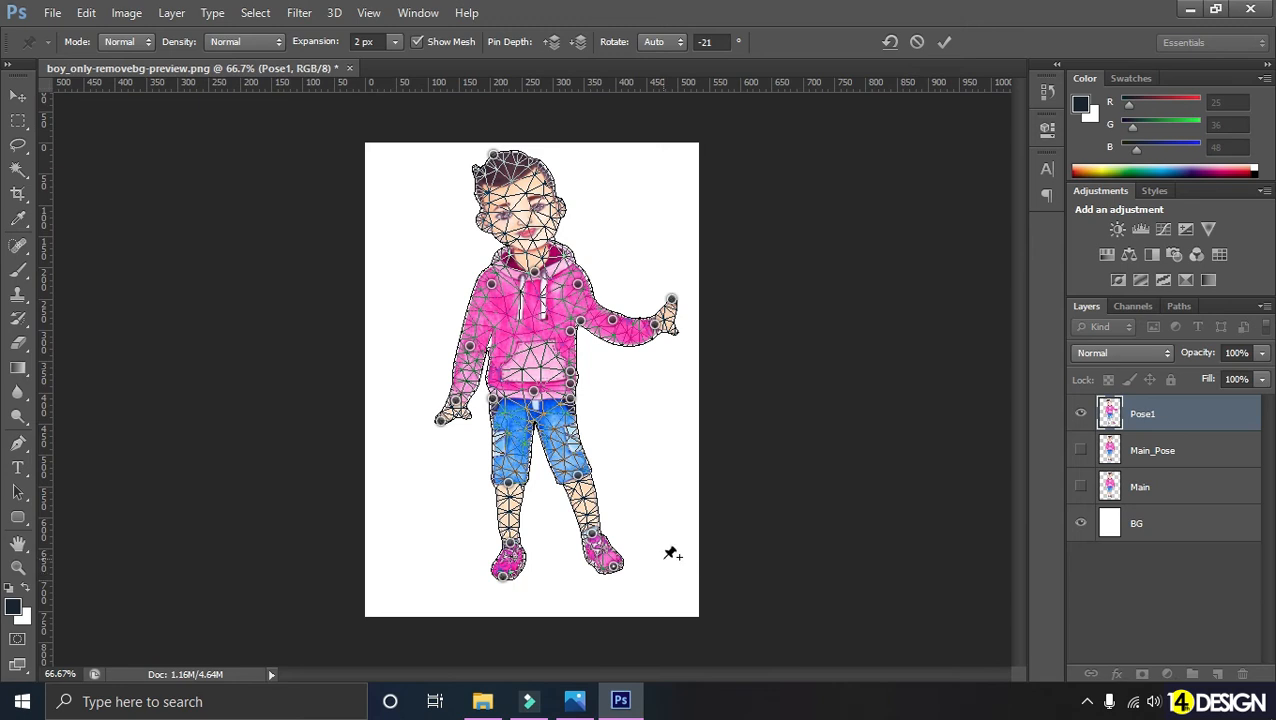
key(ctrl+plus)
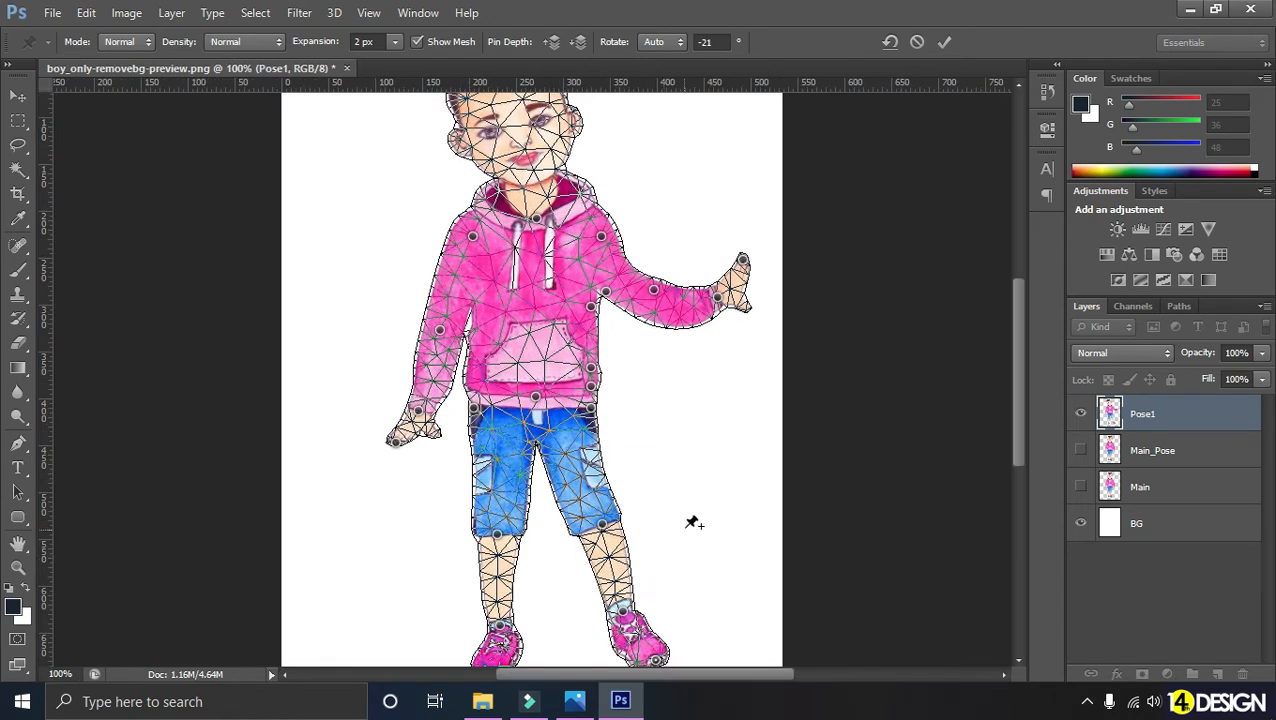
key(ctrl+plus)
key(ctrl+minus)
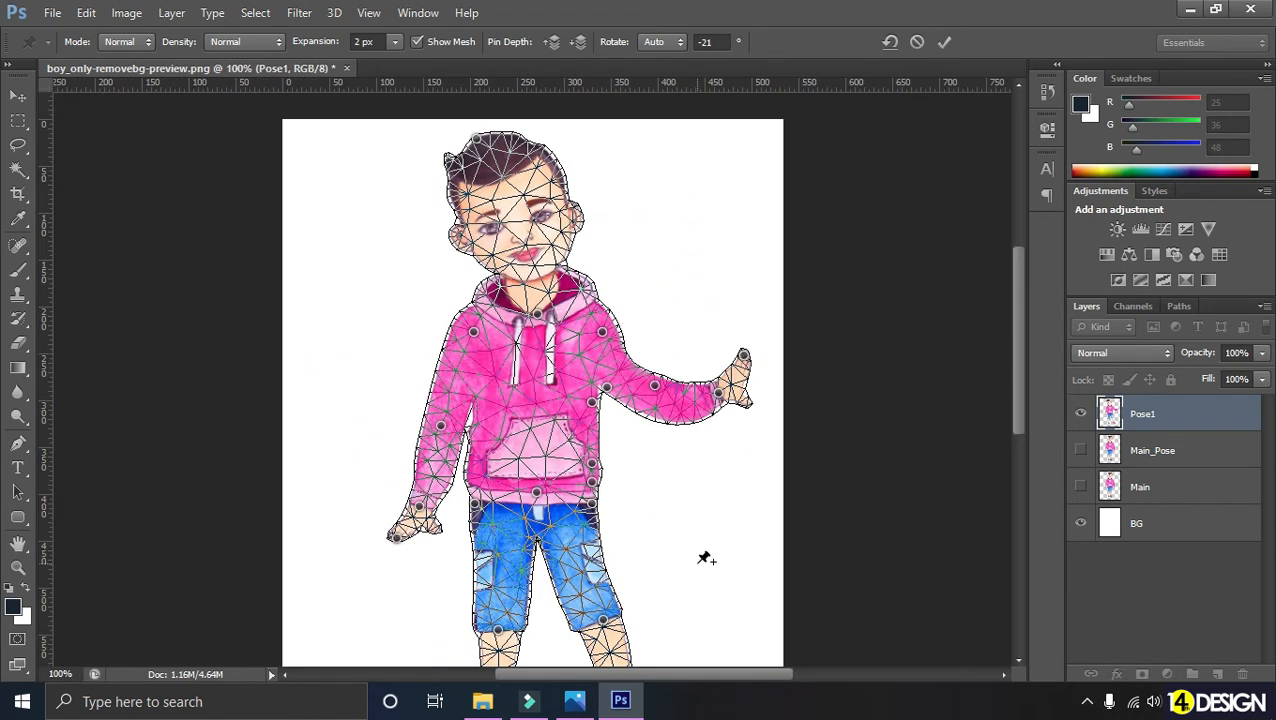
scroll(692, 540, down, 3)
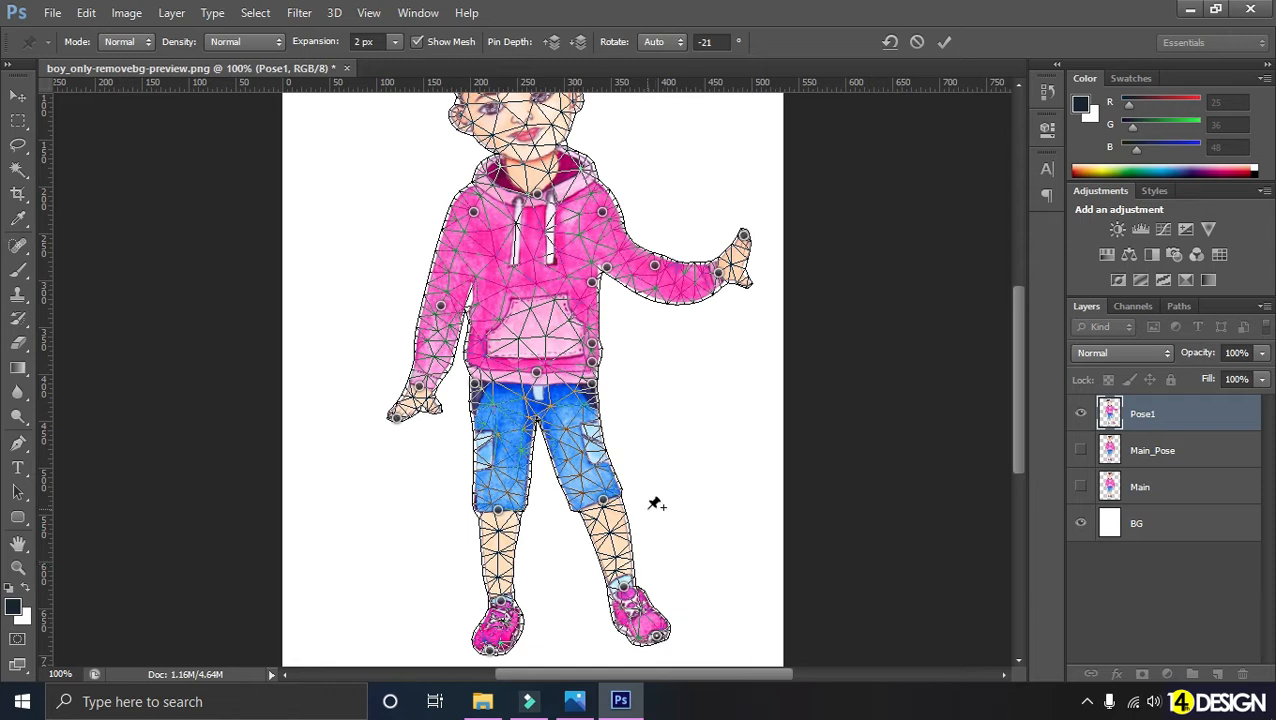
scroll(655, 503, up, 2)
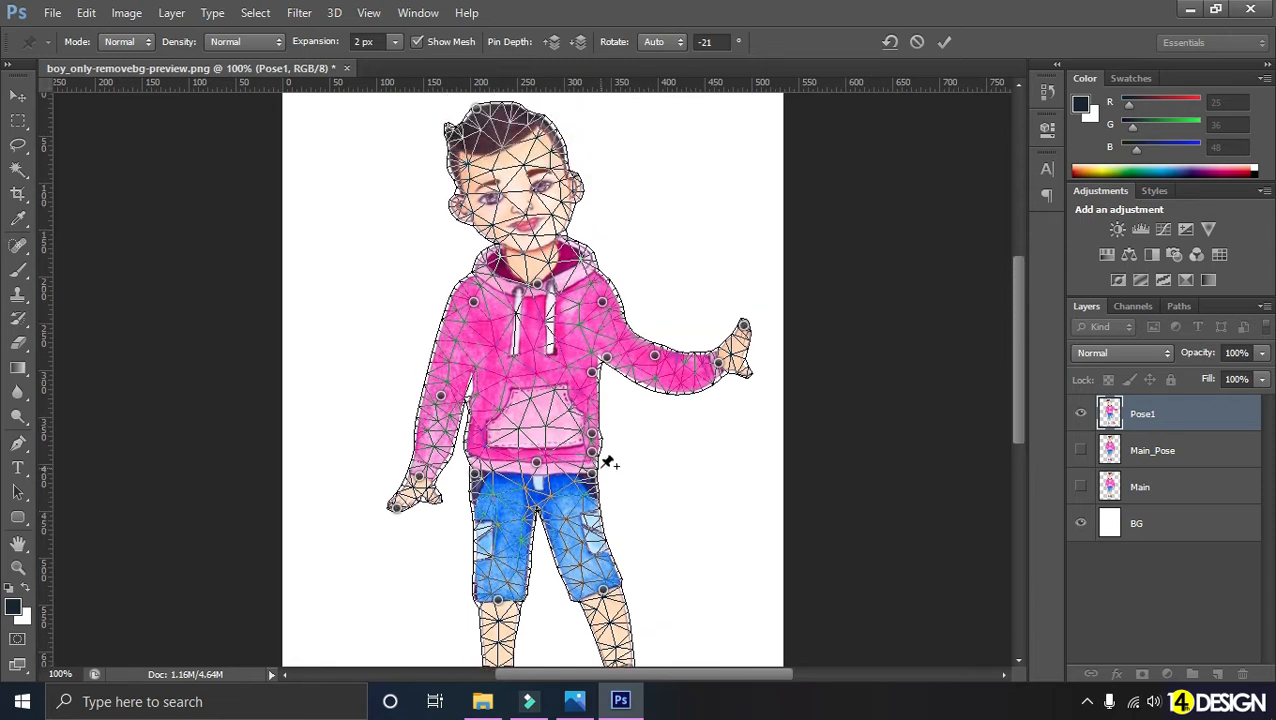
key(Return)
Step: Compare the warped Pose1 figure with the original Main_Pose by toggling the two layers' visibility, leaving only Pose1 shown above the background
key(ctrl+minus)
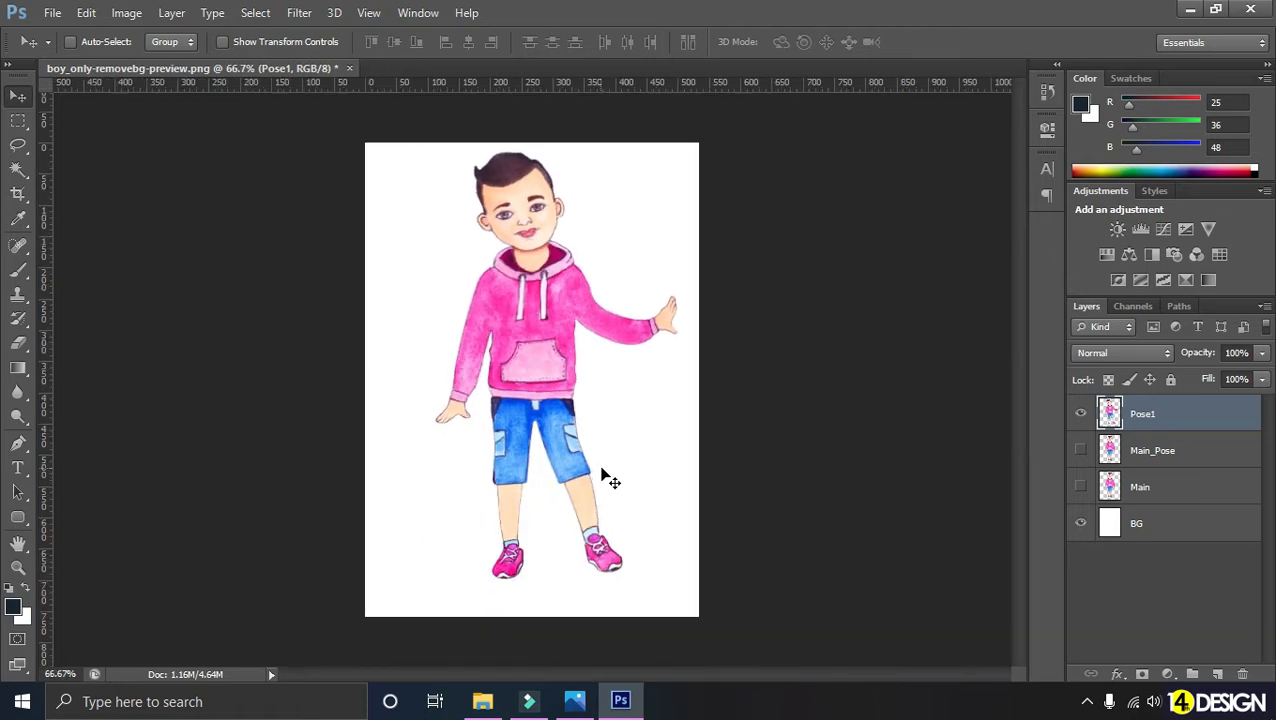
click(1082, 451)
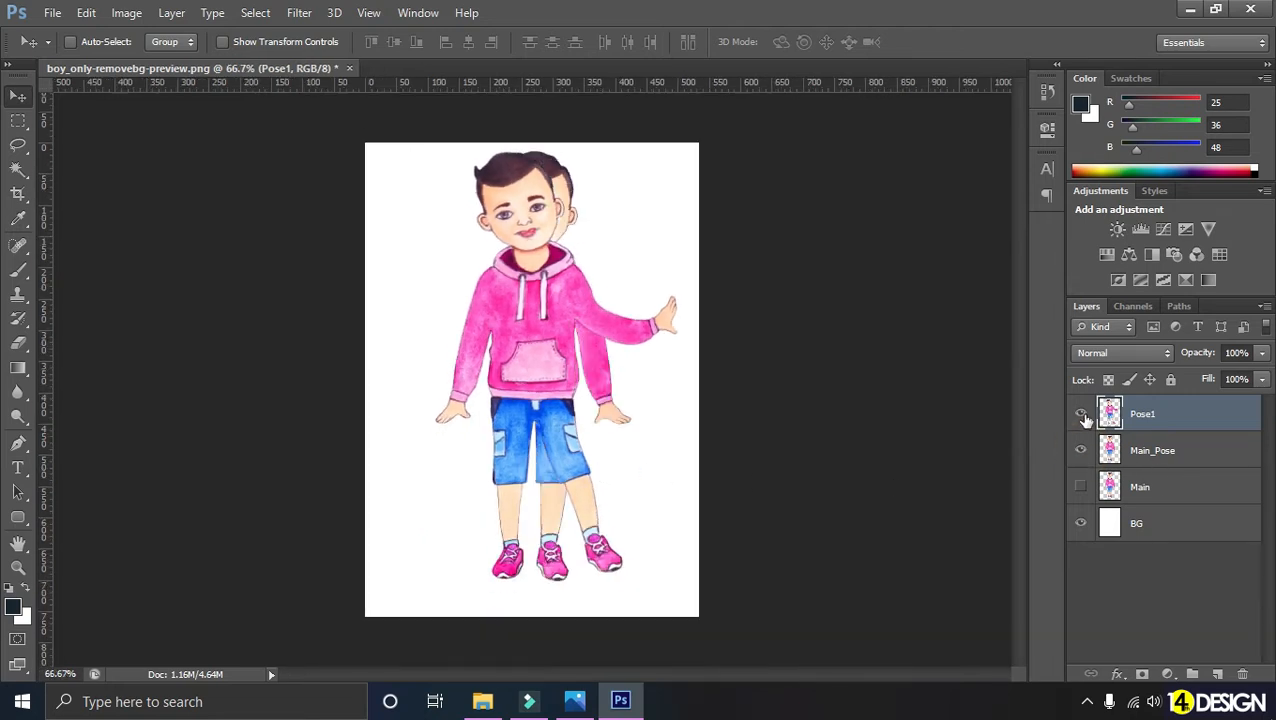
click(1081, 415)
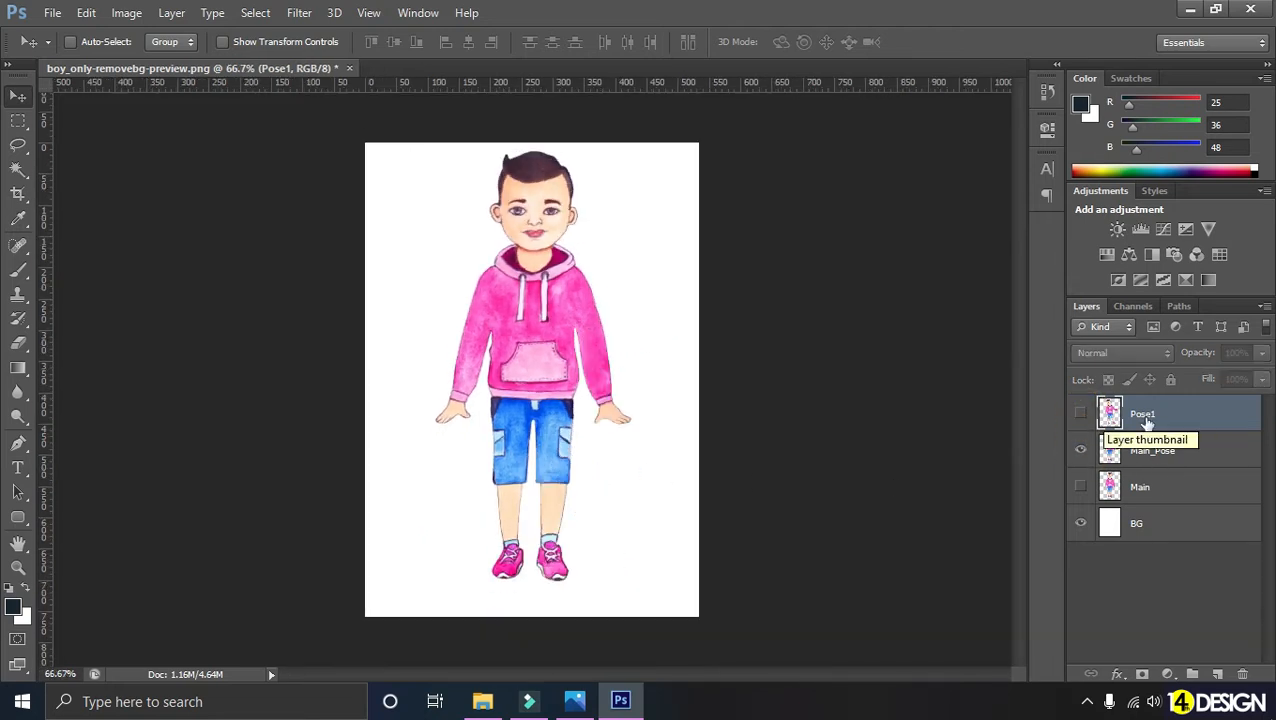
click(1081, 414)
click(1080, 451)
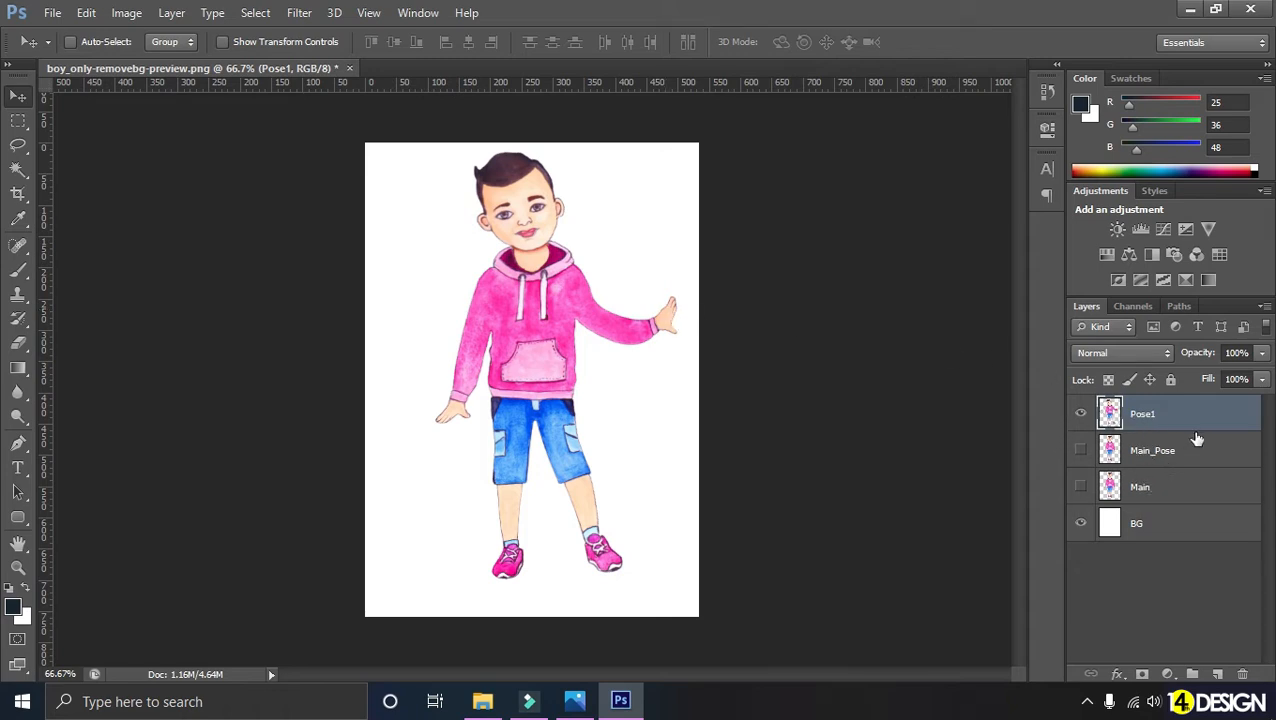
Step: Hide Pose1, duplicate the Main_Pose layer, rename the copy Pose2, and hide Main_Pose
click(1160, 457)
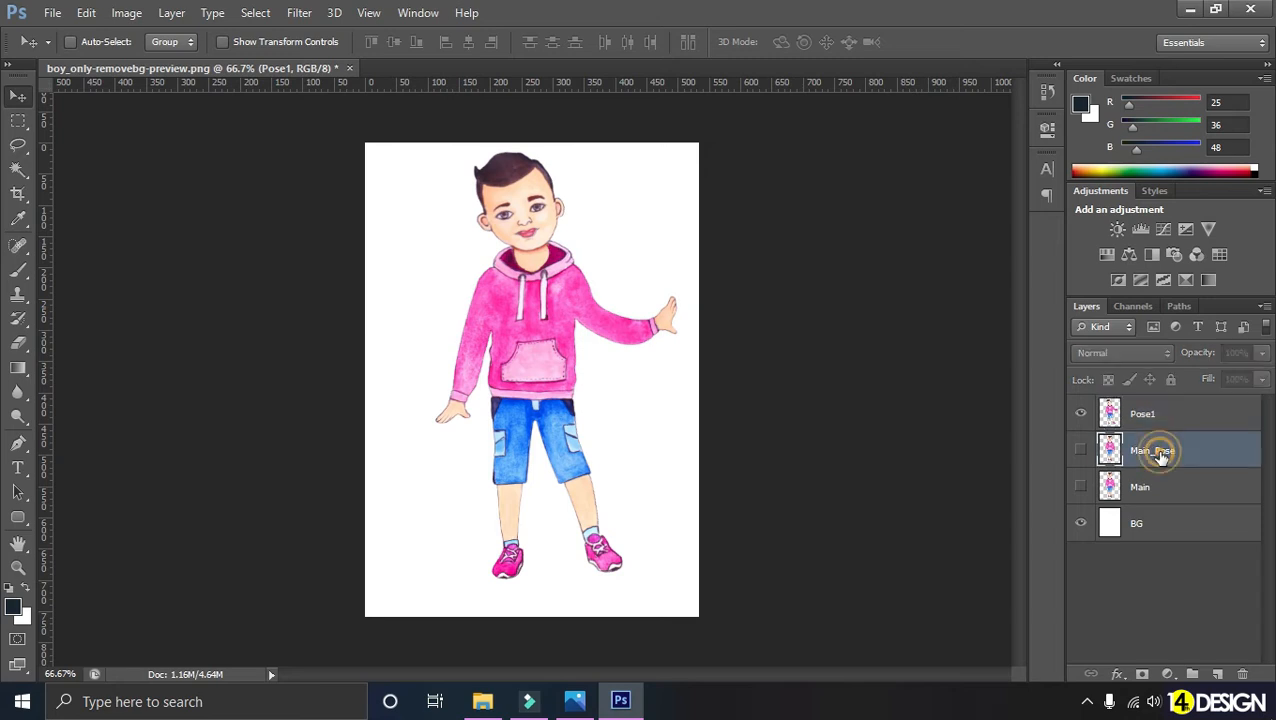
click(1080, 413)
click(1081, 451)
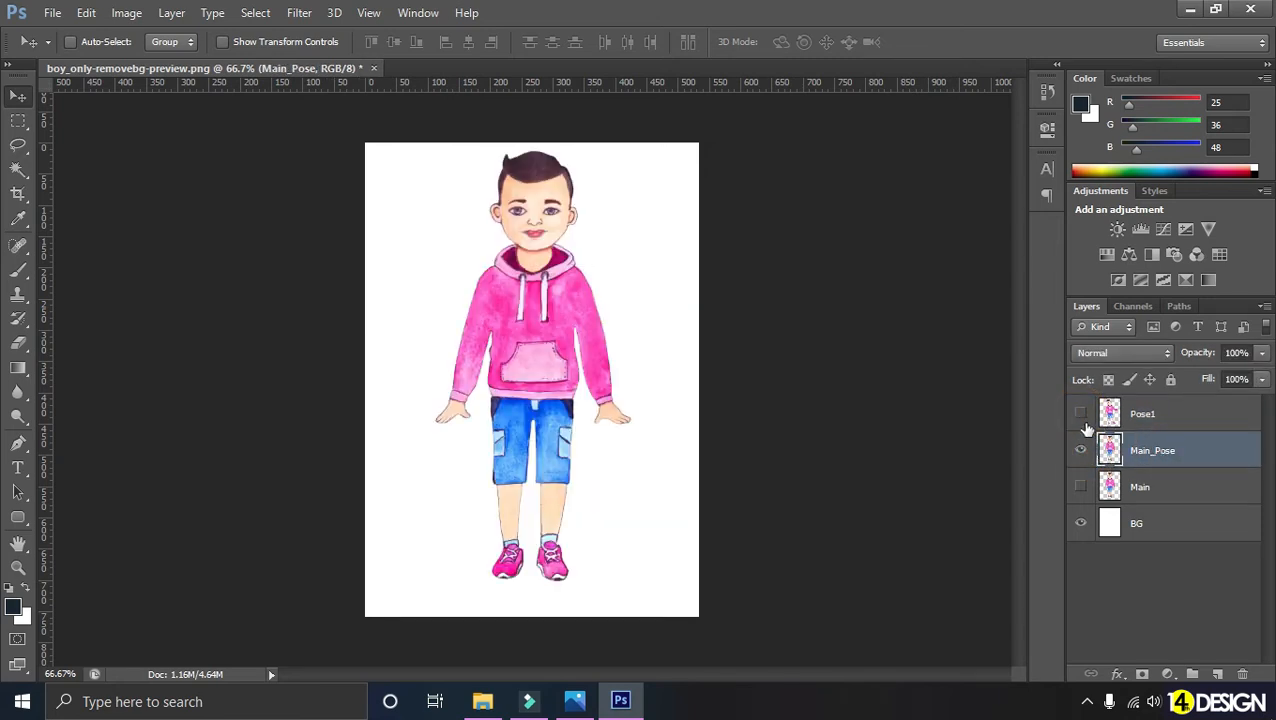
key(ctrl+j)
double_click(1153, 452)
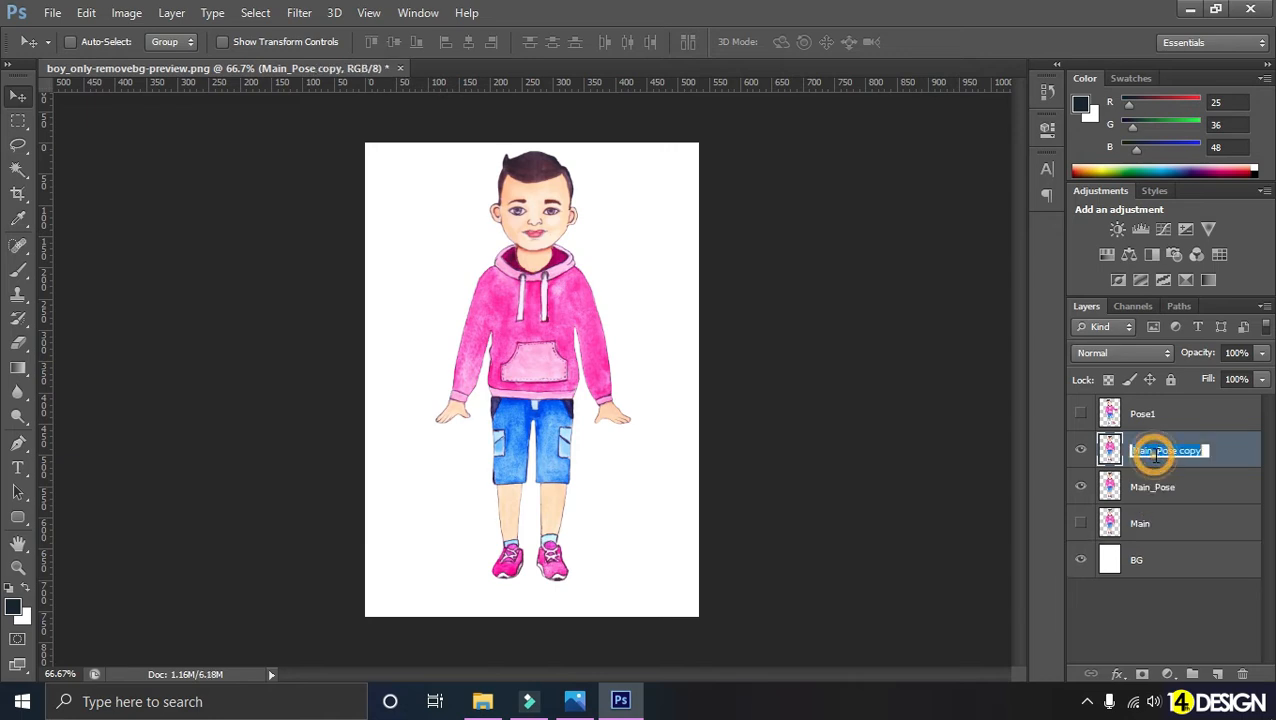
text(P)
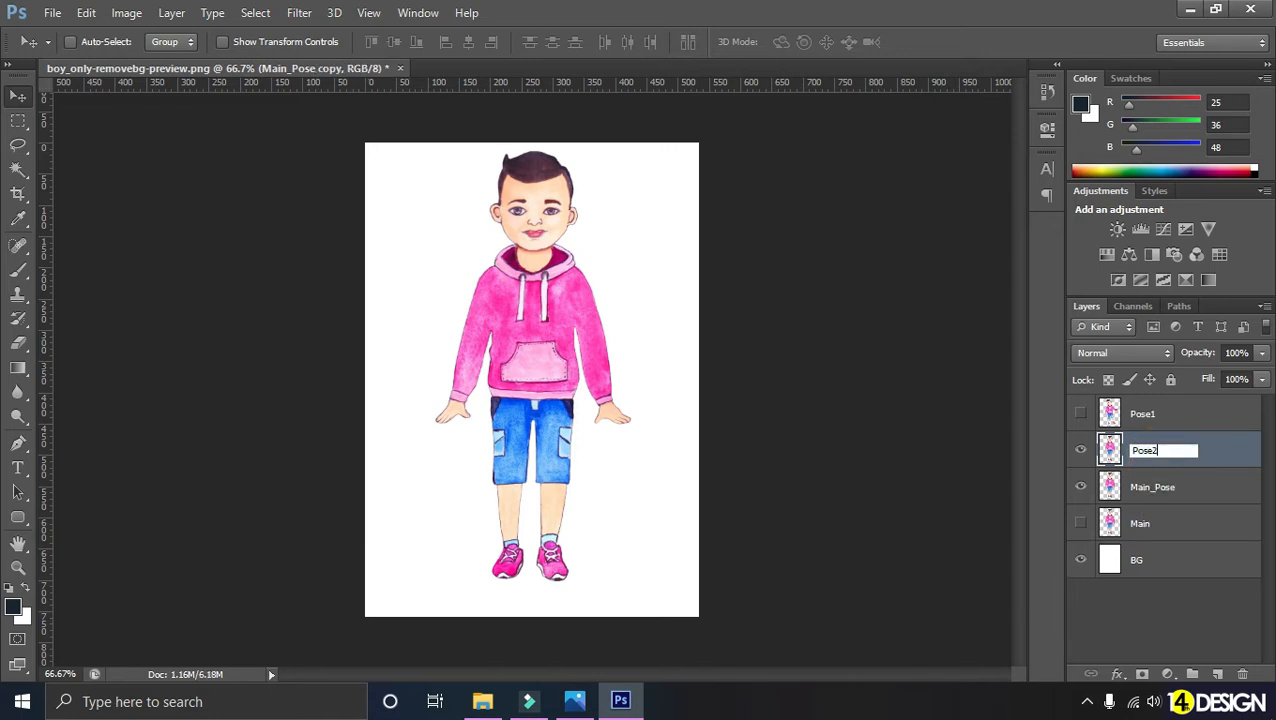
text(ose2)
key(Return)
click(1080, 487)
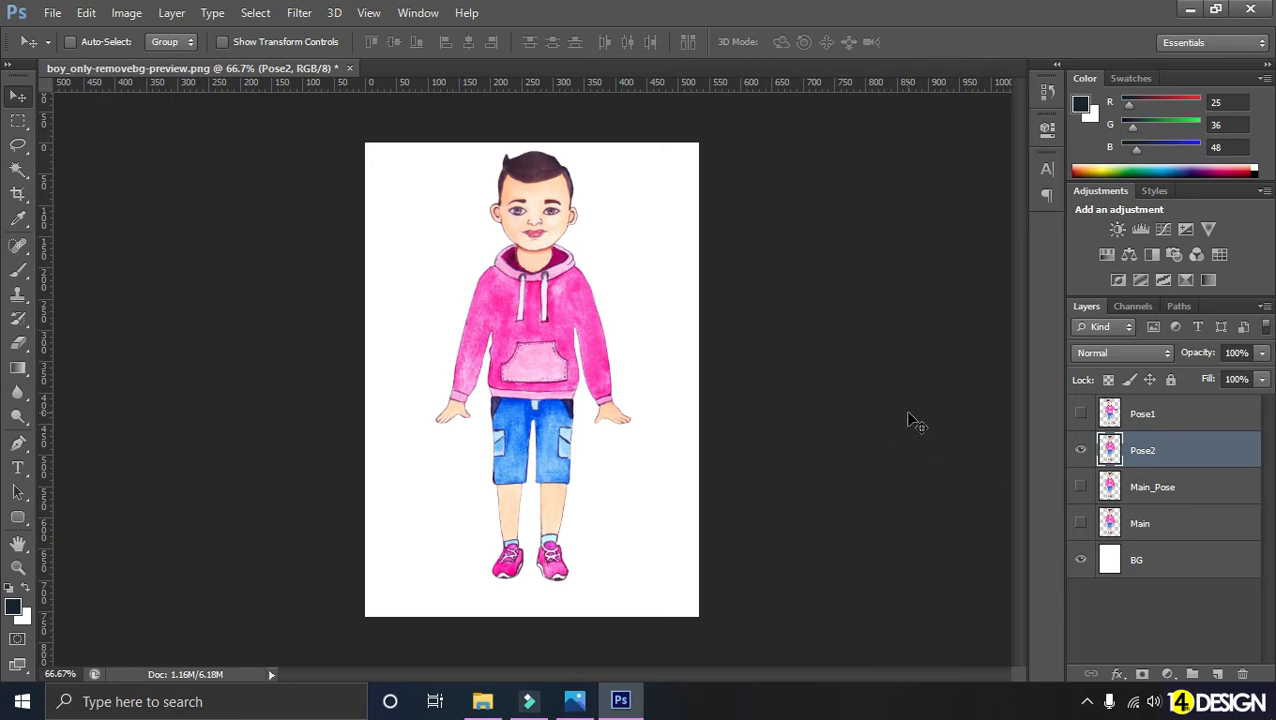
Step: Start Puppet Warp on the Pose2 layer and place pins at the base of the neck and the top of the head
key(ctrl+plus)
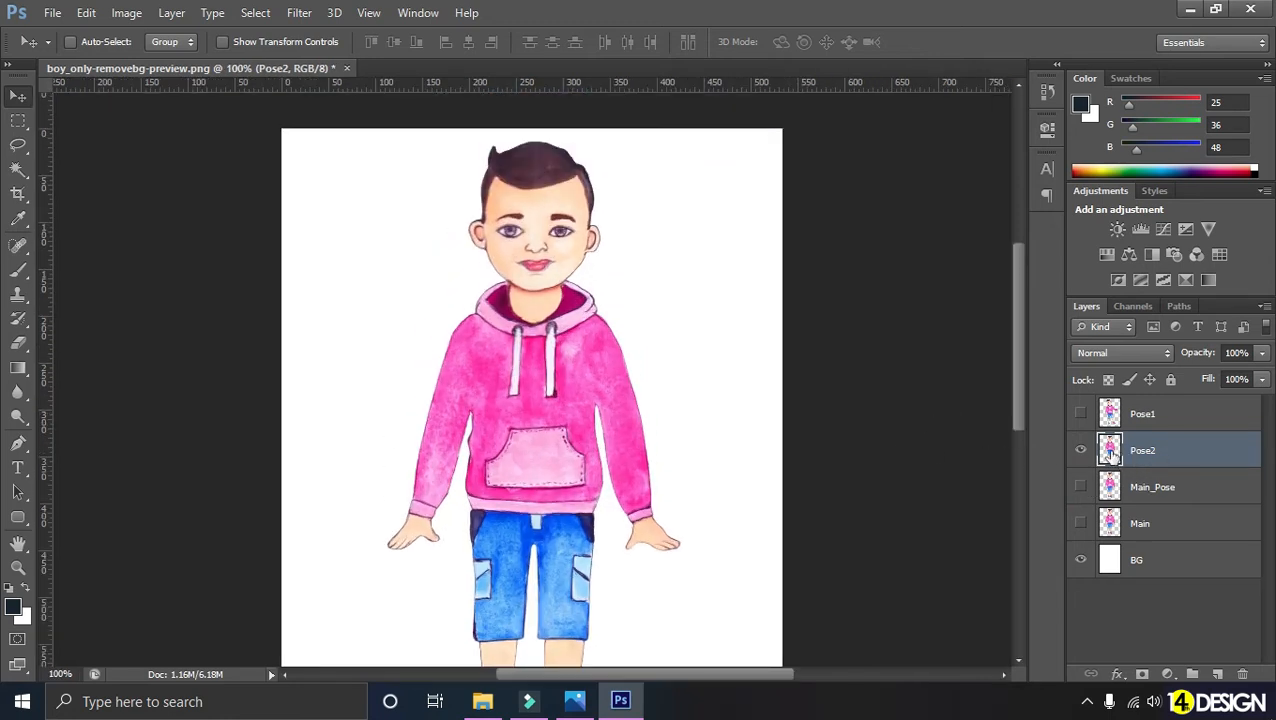
scroll(549, 408, down, 3)
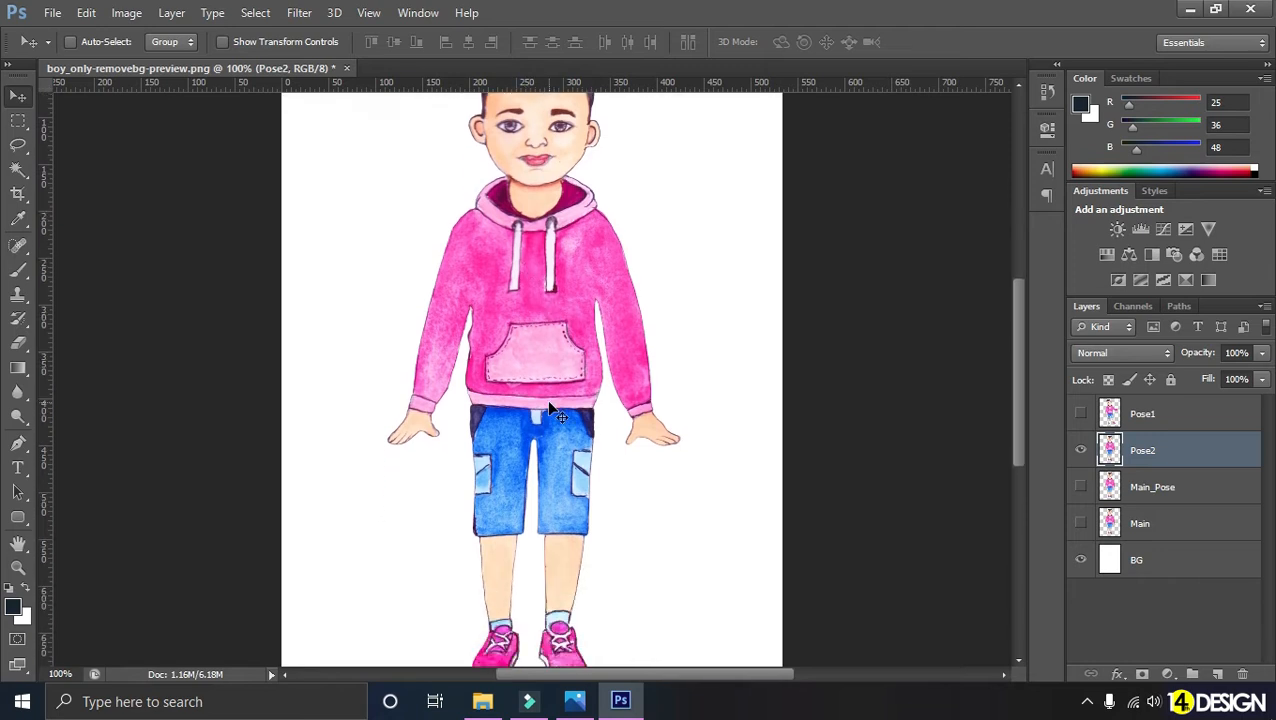
scroll(549, 408, down, 3)
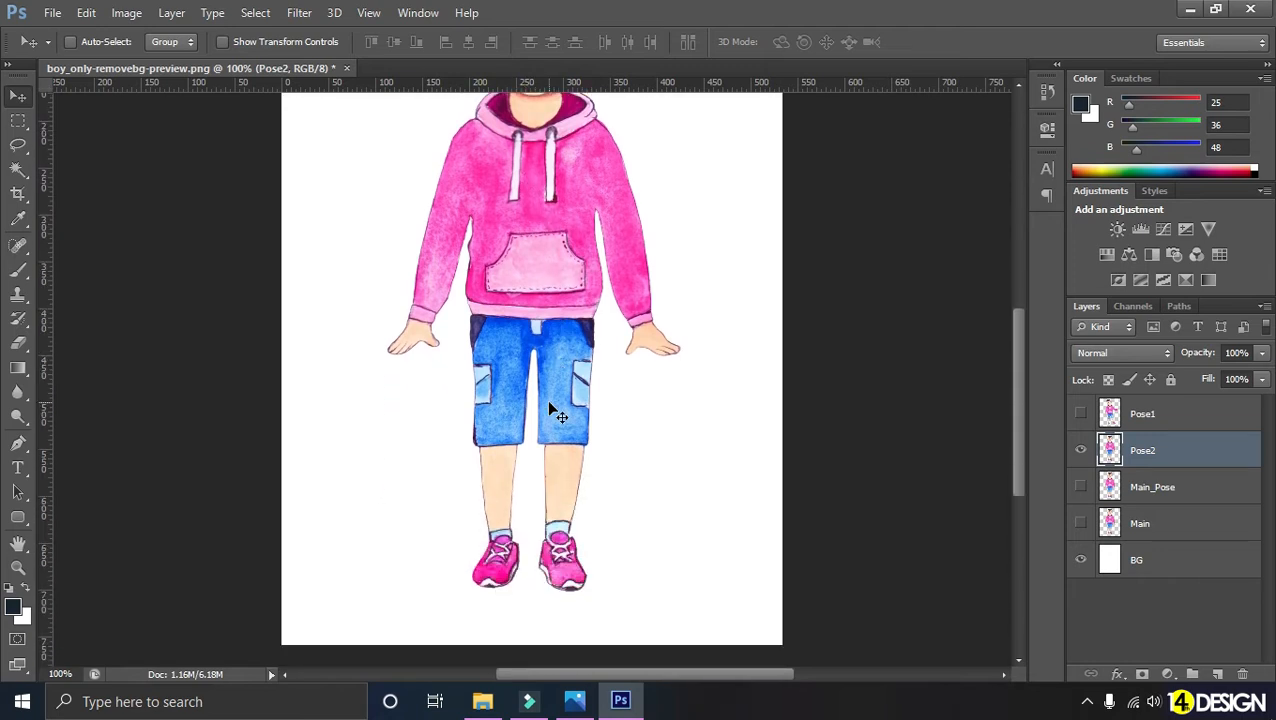
scroll(571, 392, up, 3)
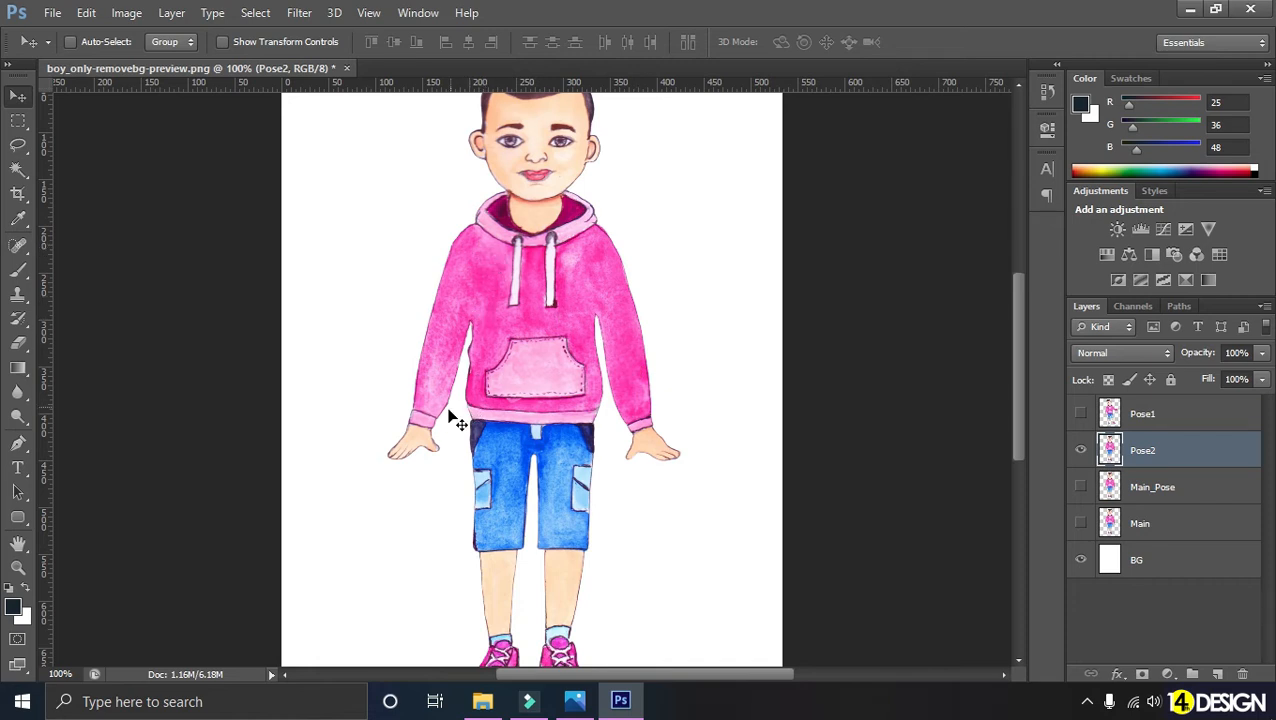
scroll(495, 410, up, 2)
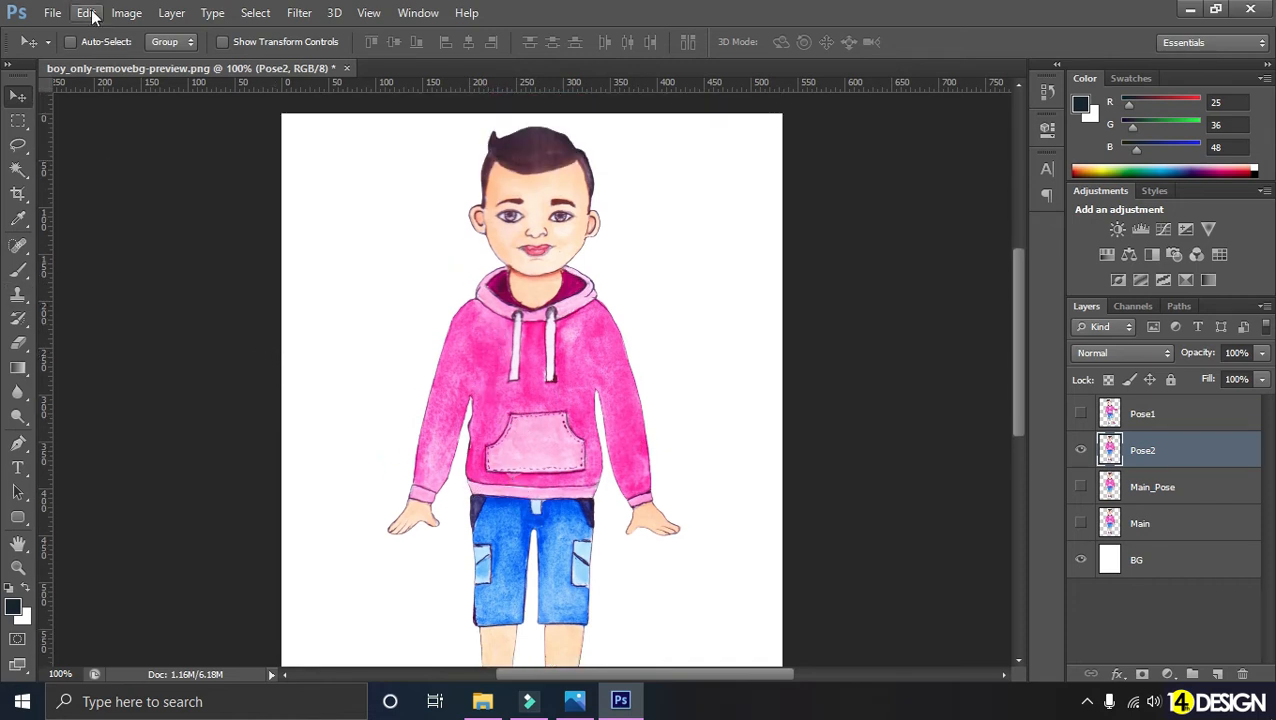
click(86, 13)
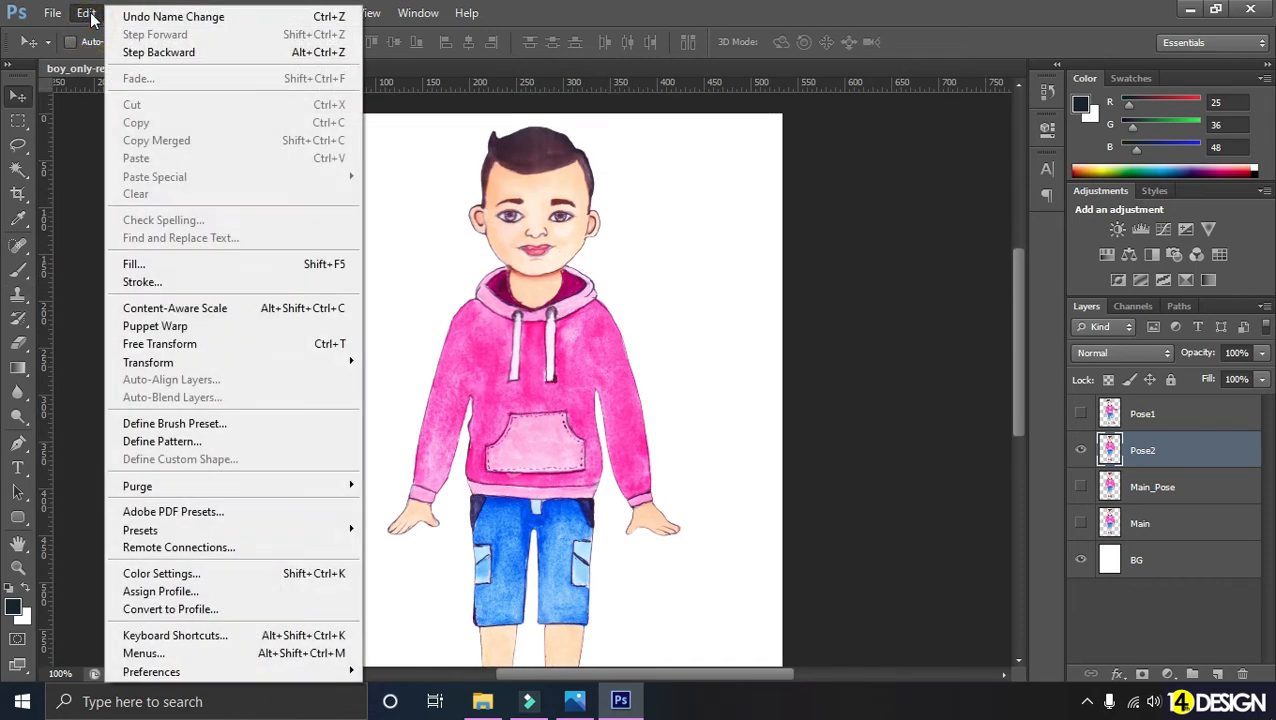
click(214, 326)
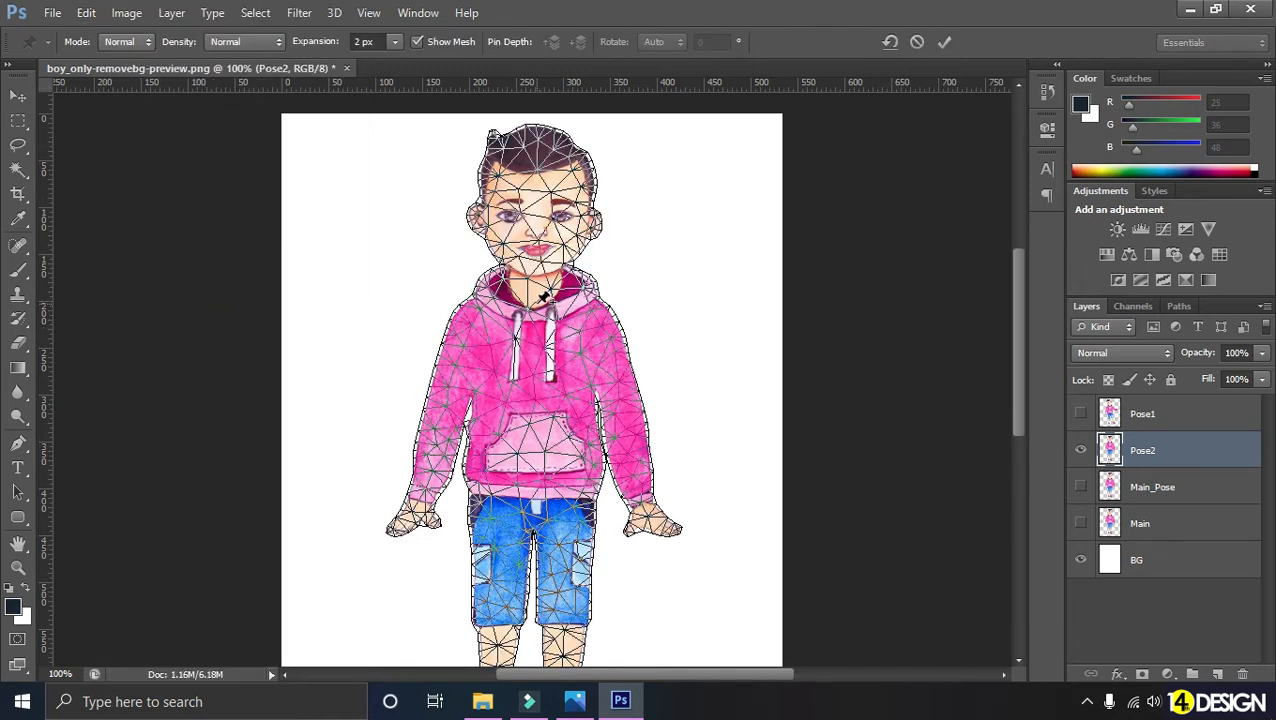
key(ctrl+plus)
scroll(541, 287, up, 4)
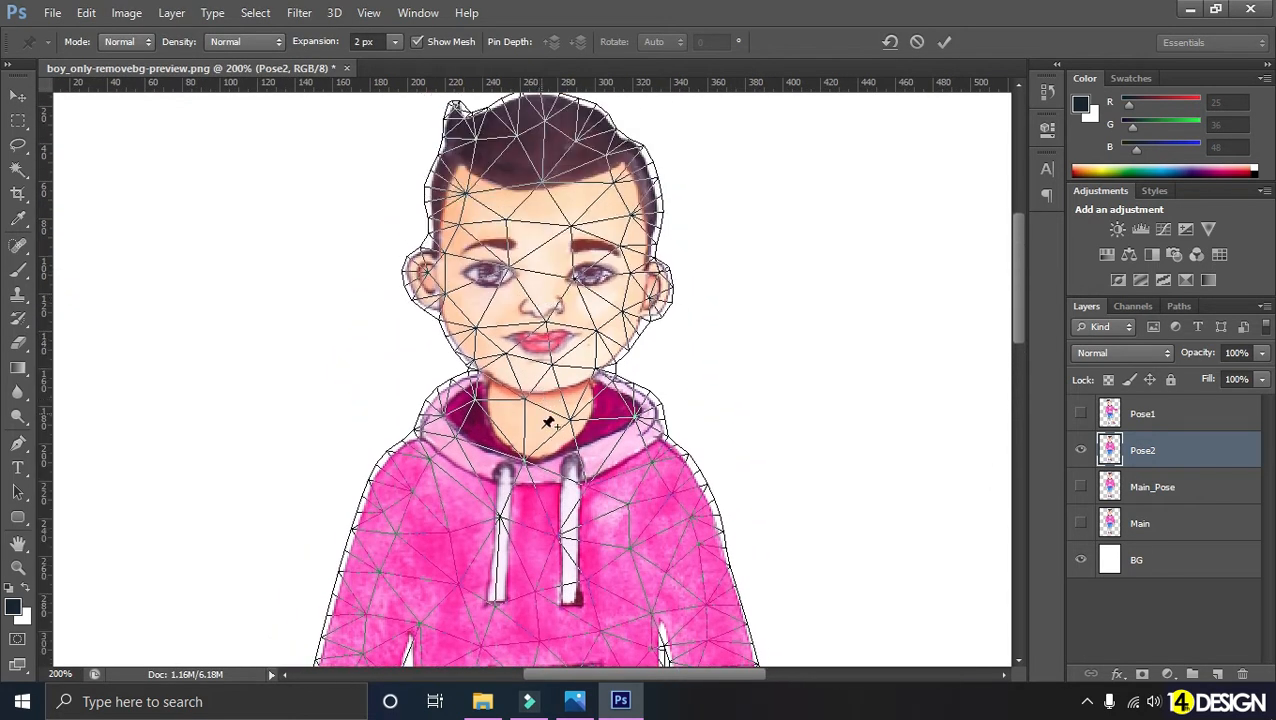
click(541, 446)
scroll(541, 445, up, 2)
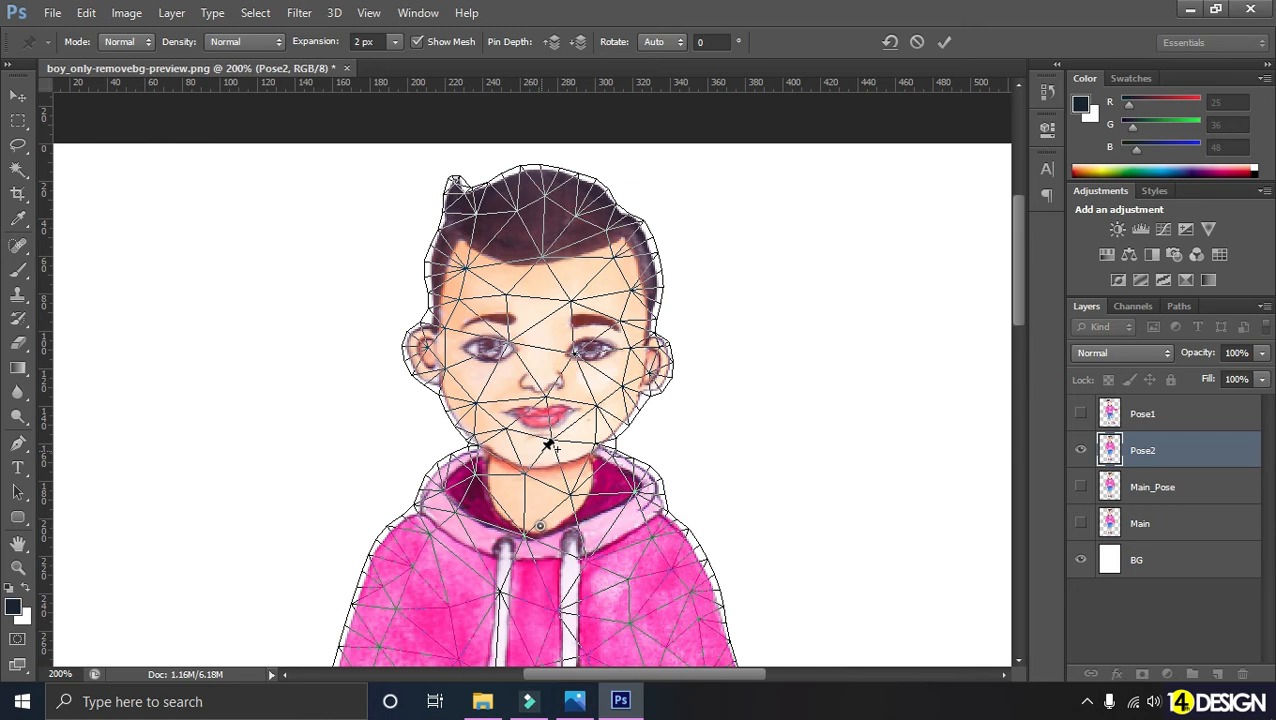
click(551, 170)
Step: Place warp pins on both shoulders and both elbows of the hoodie
key(ctrl+minus)
key(ctrl+plus)
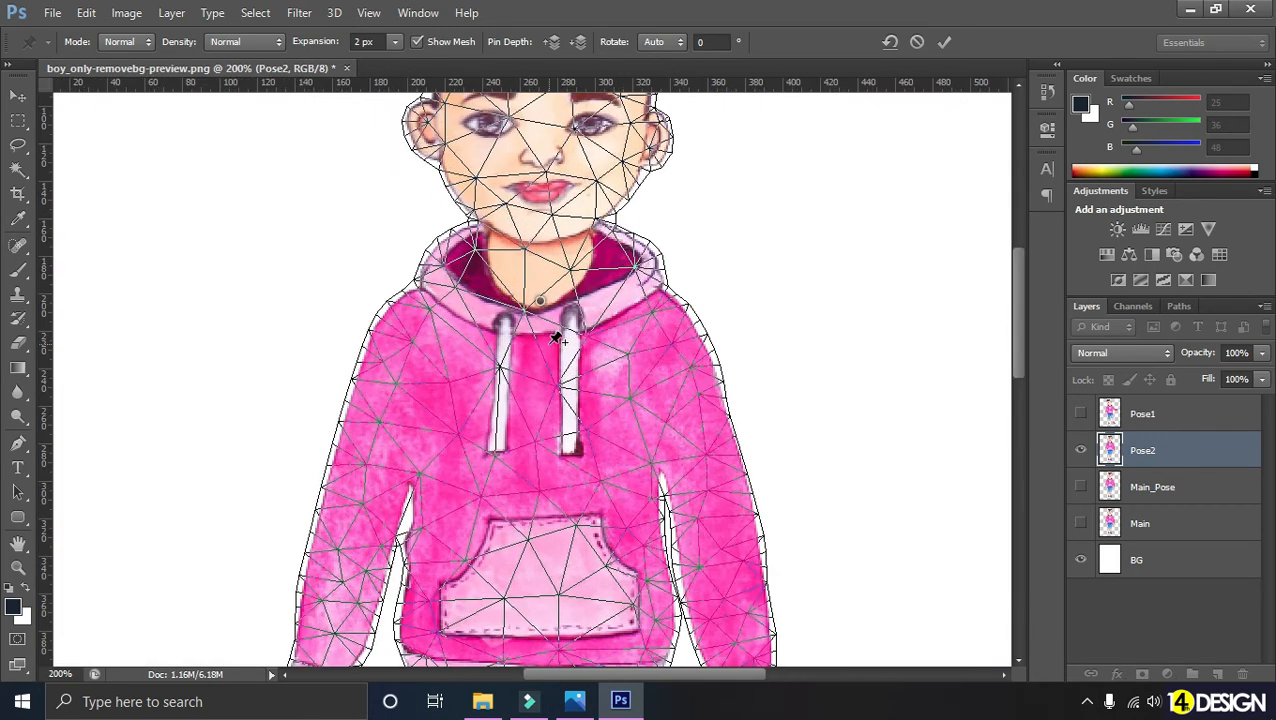
scroll(545, 340, down, 2)
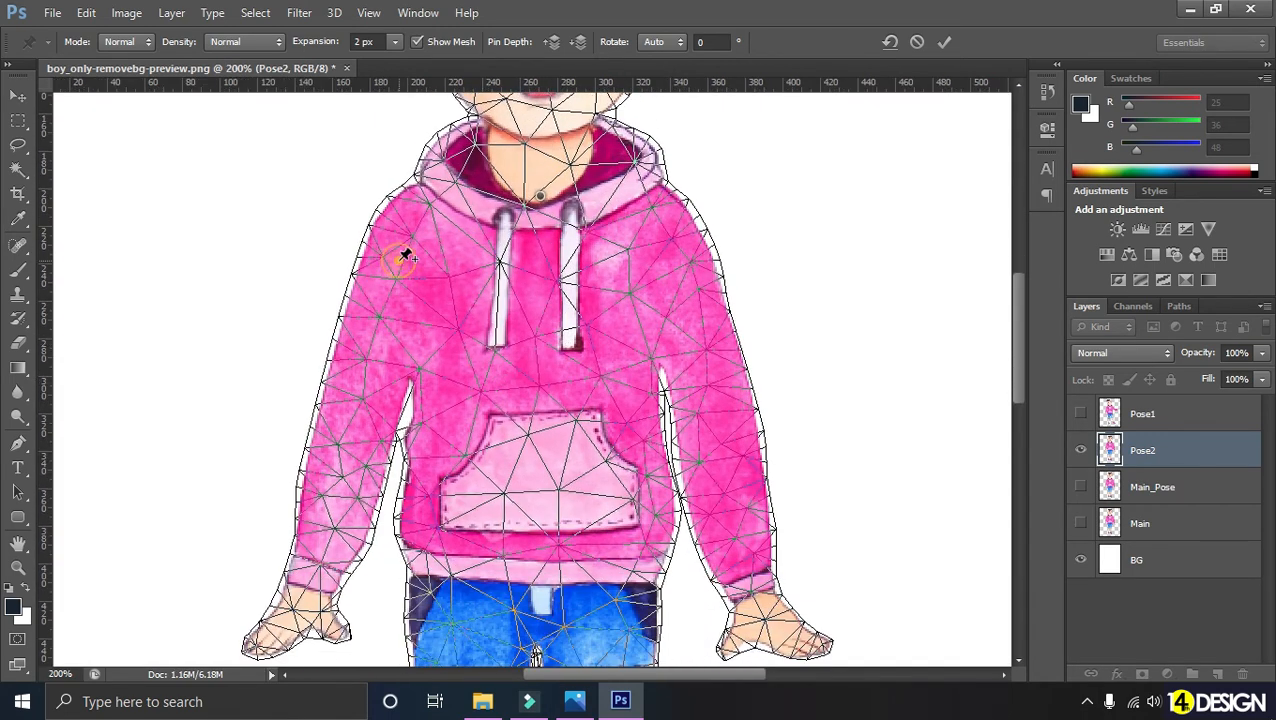
click(684, 261)
scroll(718, 388, down, 2)
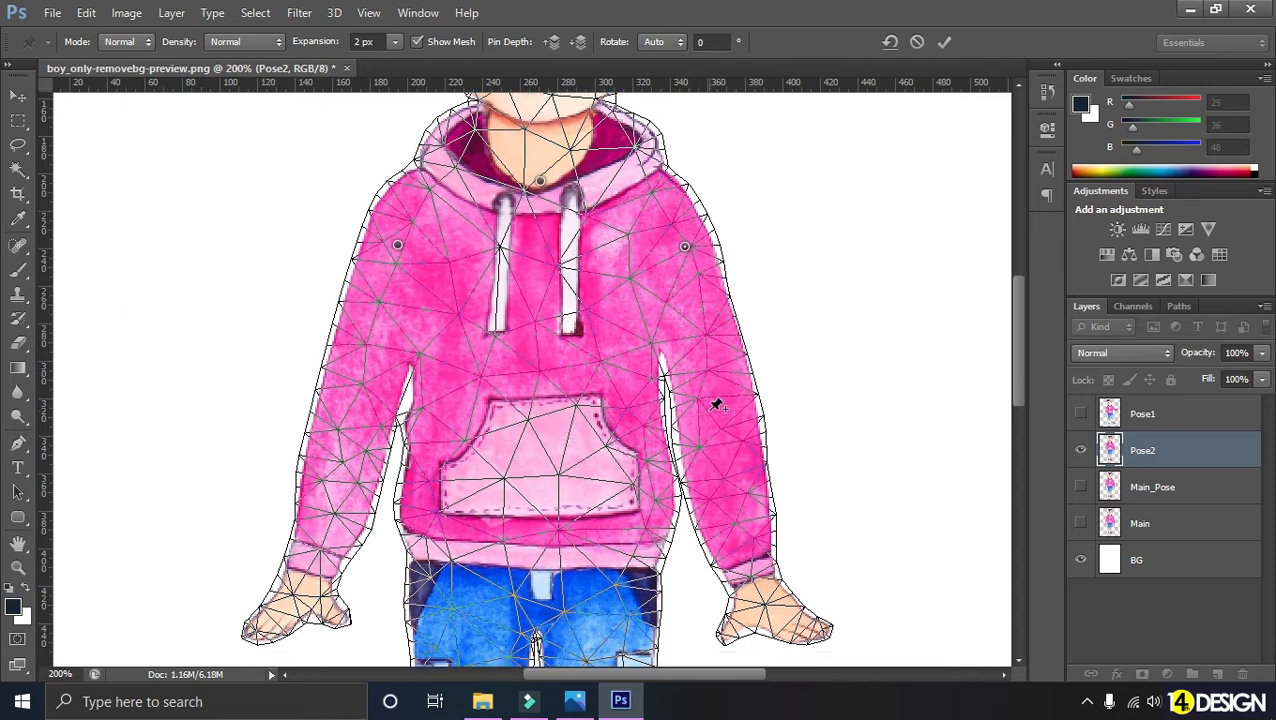
click(707, 383)
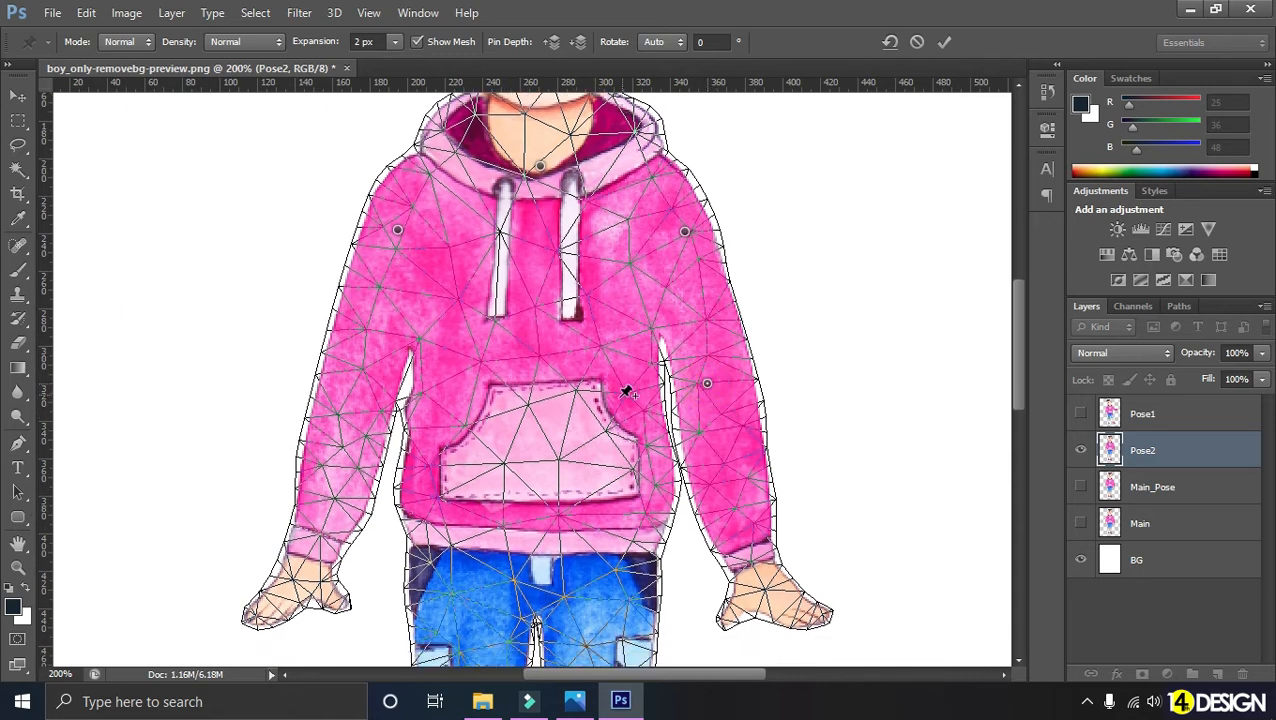
click(351, 395)
Step: Add pins at both sleeve cuffs and on the fingertips of the boy's right hand
scroll(328, 595, down, 3)
click(313, 465)
click(256, 544)
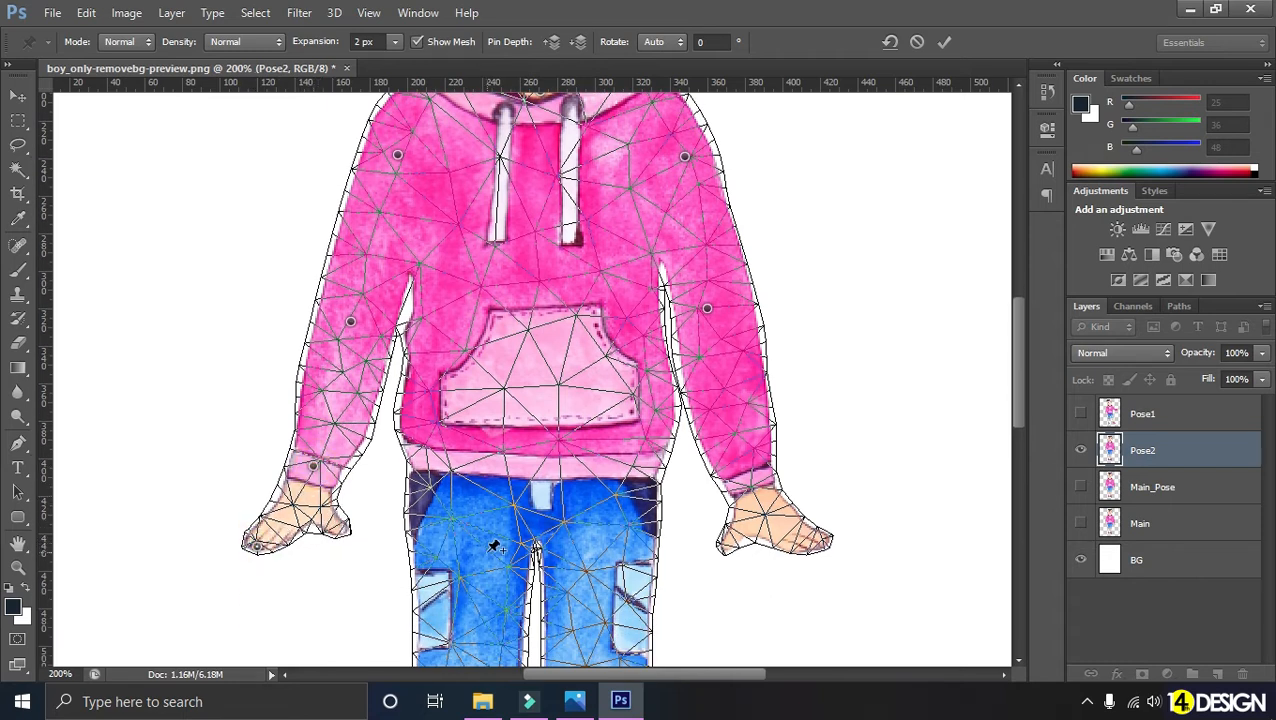
click(751, 483)
Step: Pin the centre of the waist and both hips of the shorts
click(537, 475)
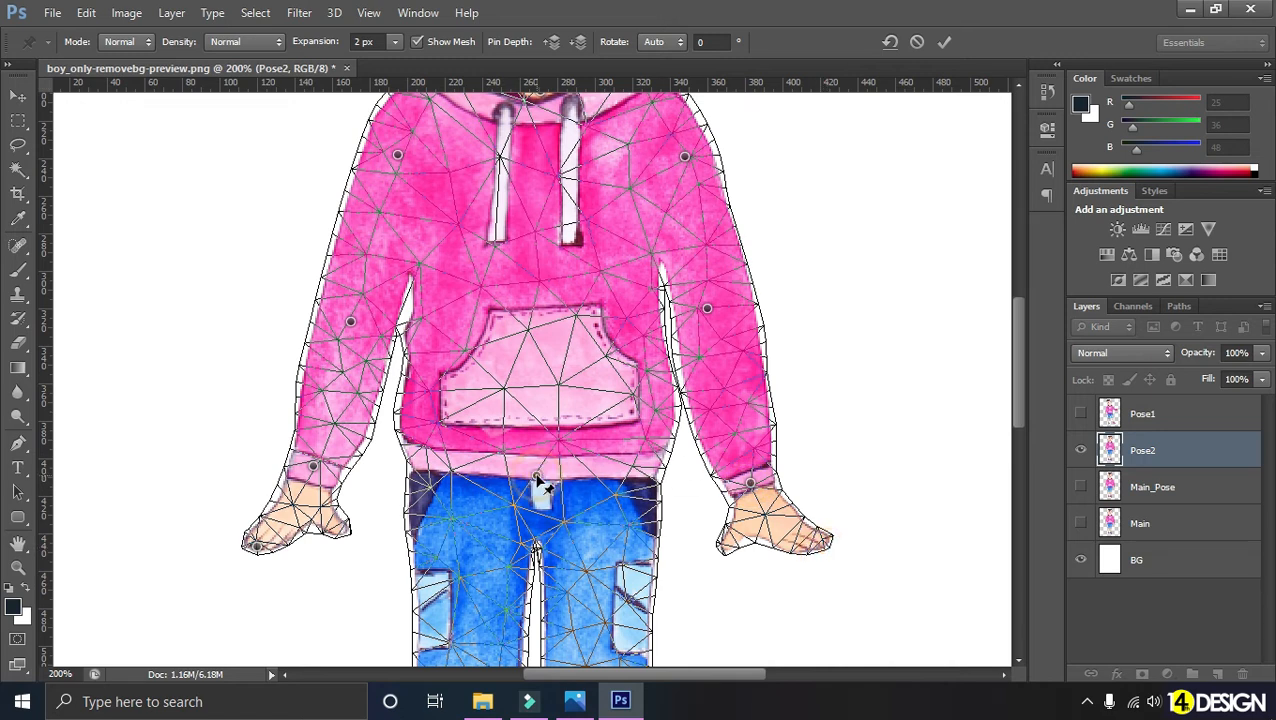
scroll(622, 480, down, 3)
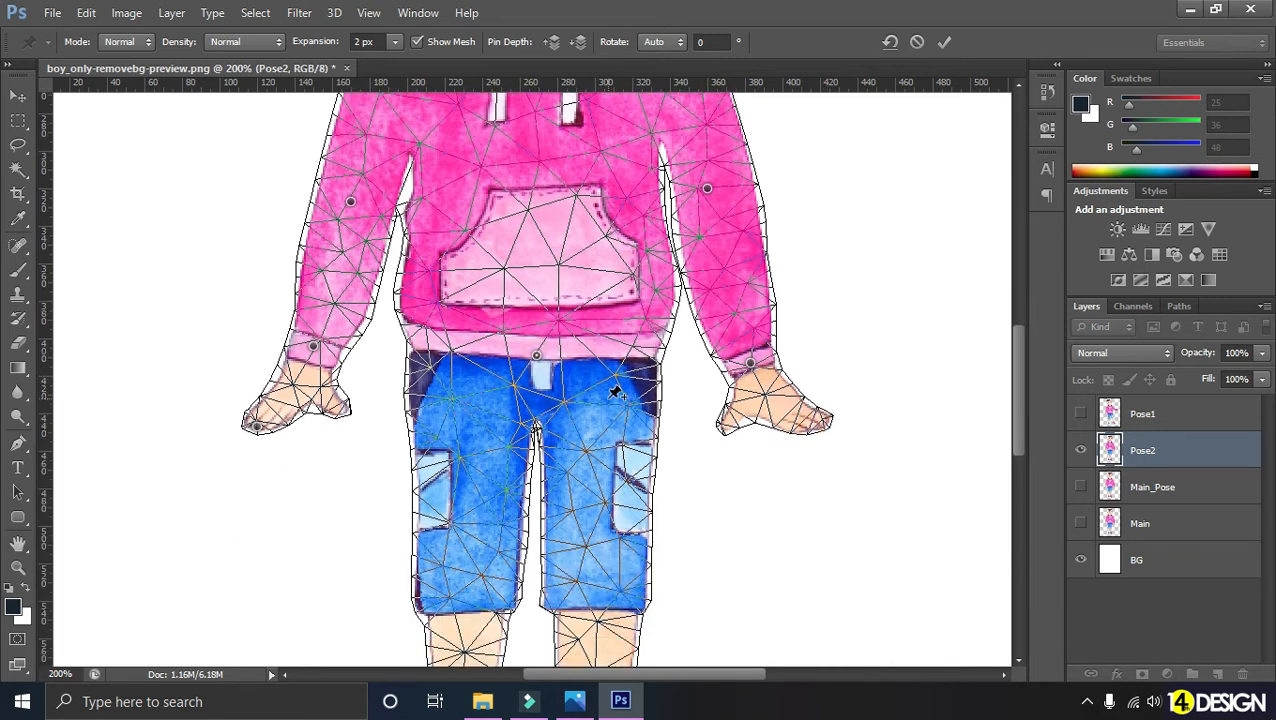
click(652, 375)
click(417, 388)
Step: Pin both knees and both ankles, and add a pin at the toe of the boy's right shoe, redoing its placement once
scroll(470, 525, down, 2)
click(465, 540)
click(599, 544)
scroll(606, 538, down, 4)
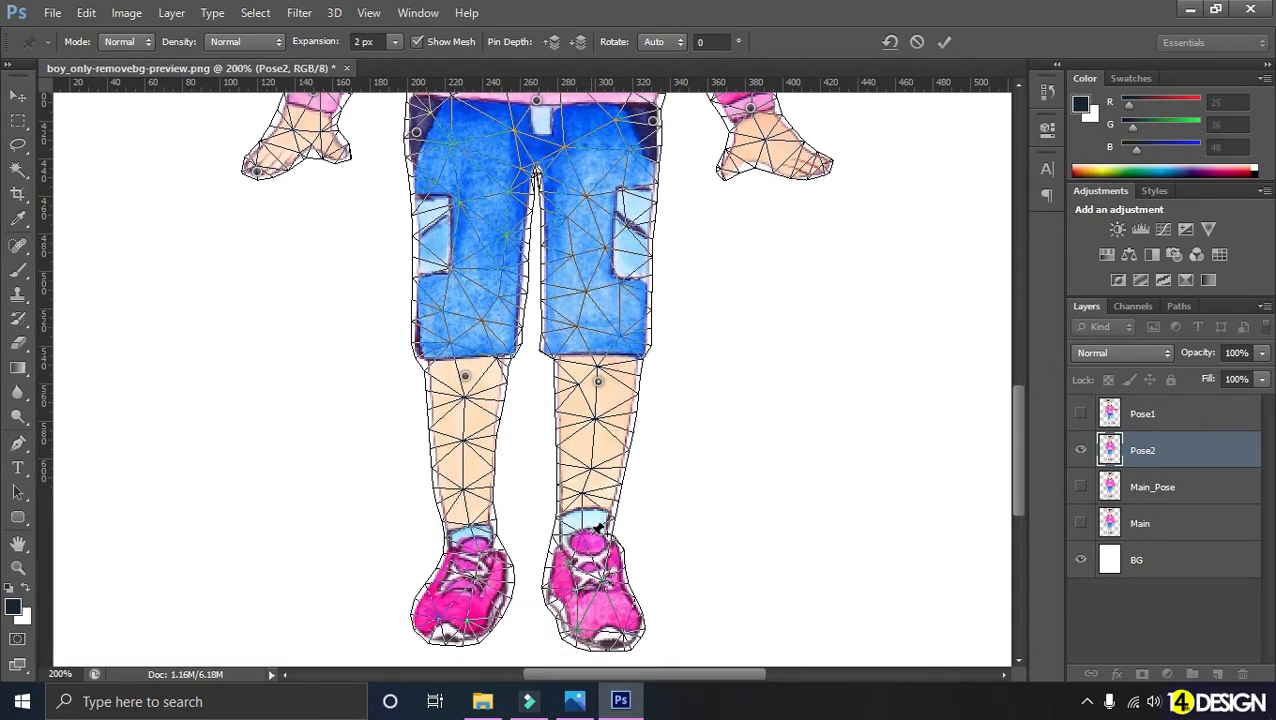
click(472, 546)
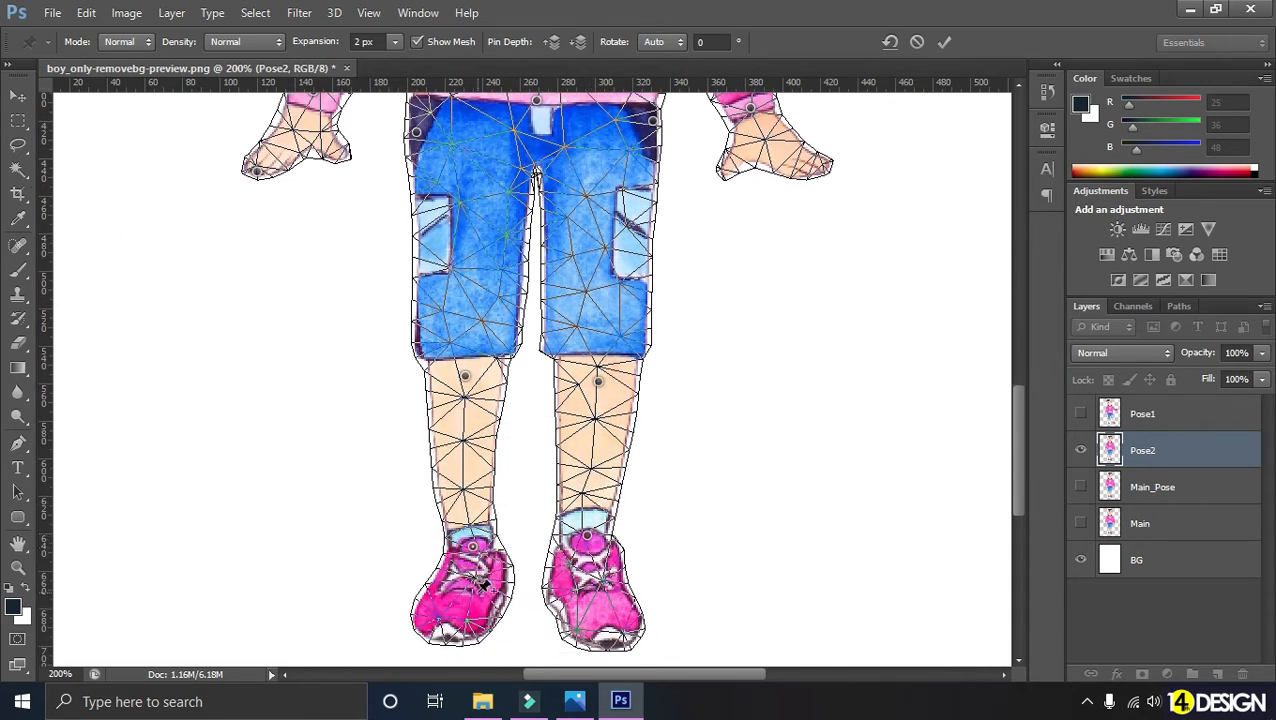
click(446, 637)
key(ctrl+z)
click(444, 637)
Step: Add a pin in the middle of the chest, just above the hoodie's pocket
scroll(513, 584, up, 10)
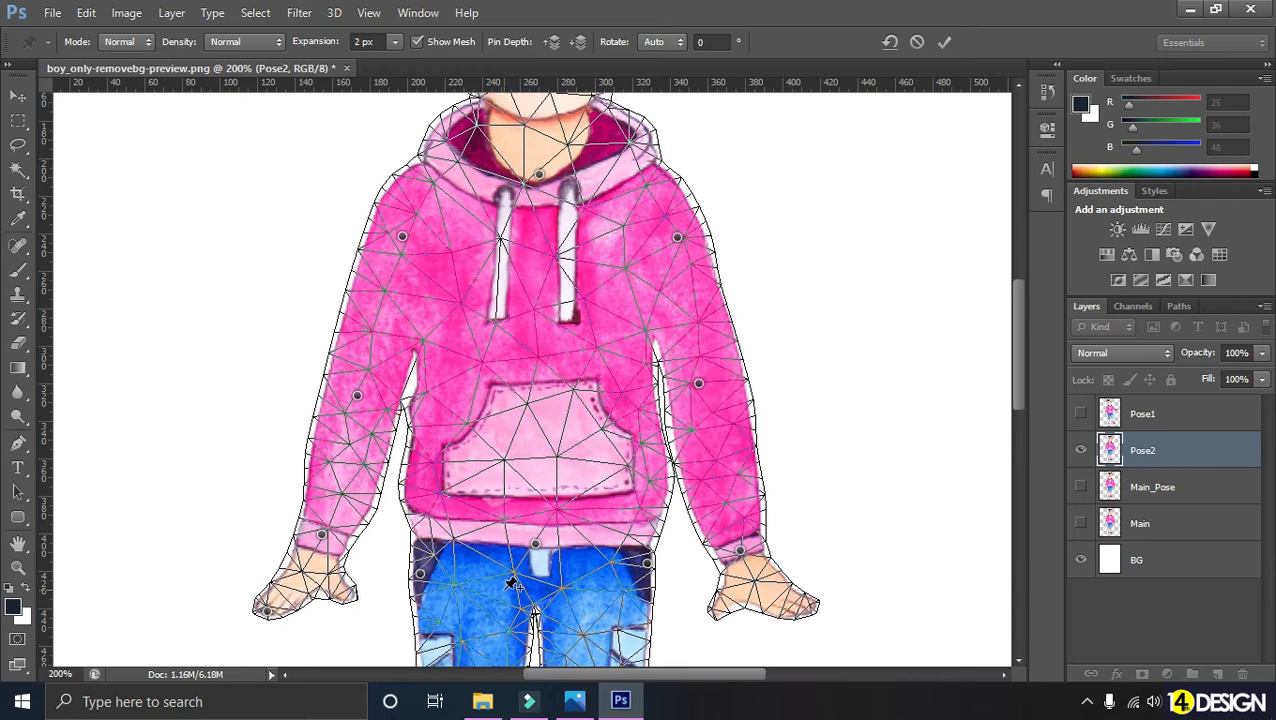
key(ctrl+minus)
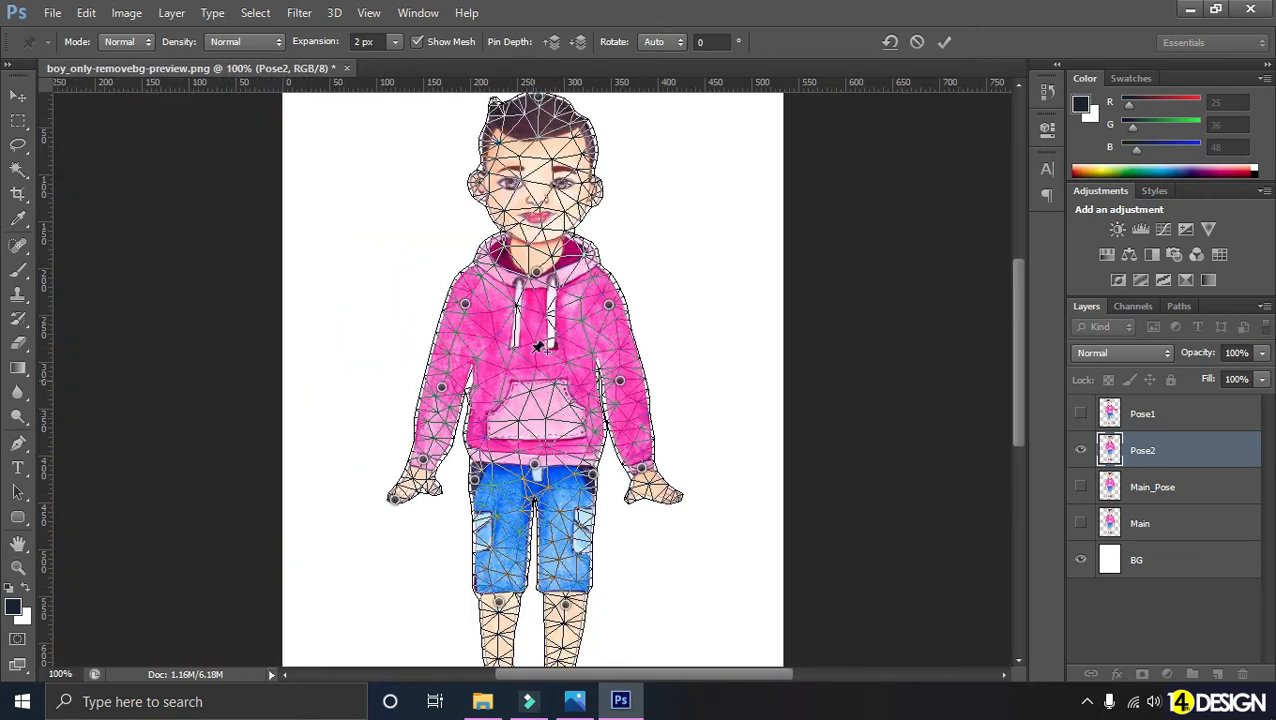
key(ctrl+plus)
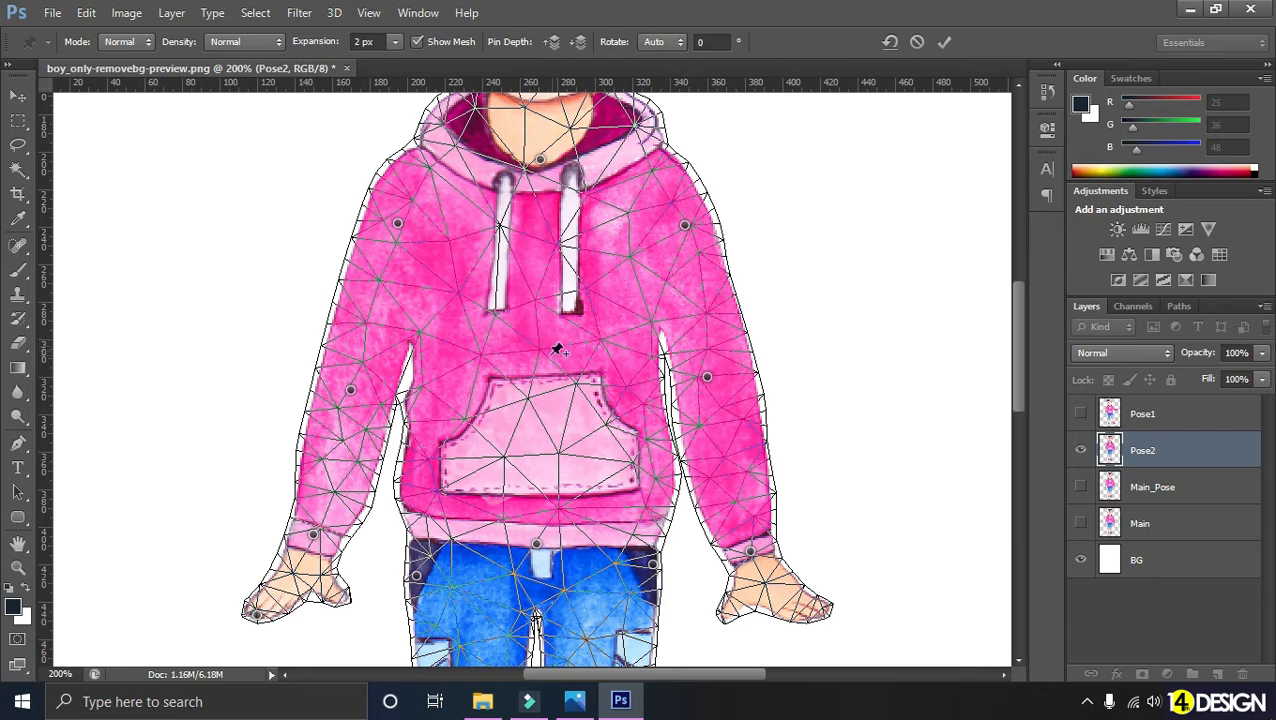
click(540, 343)
drag(541, 345, 543, 342)
key(ctrl+minus)
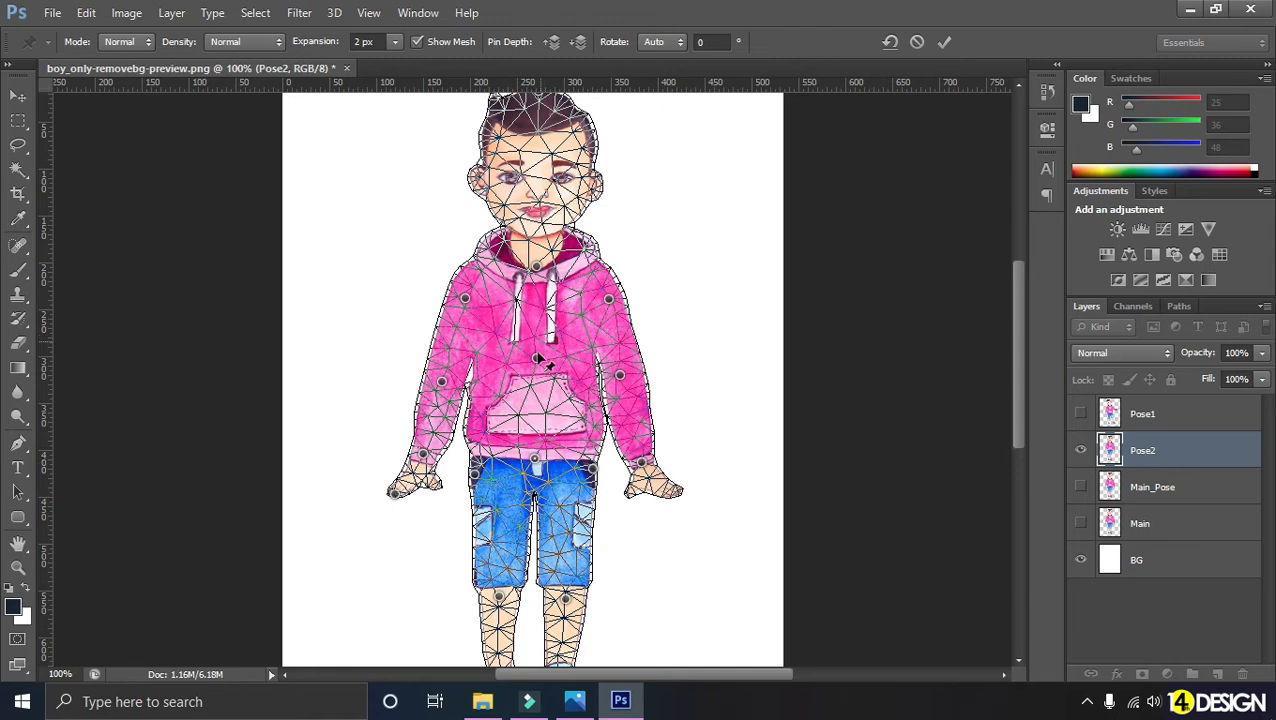
Step: Move the chest pin slightly toward the boy's right to shift the upper body, and select the neck and head pins in turn
scroll(540, 366, up, 3)
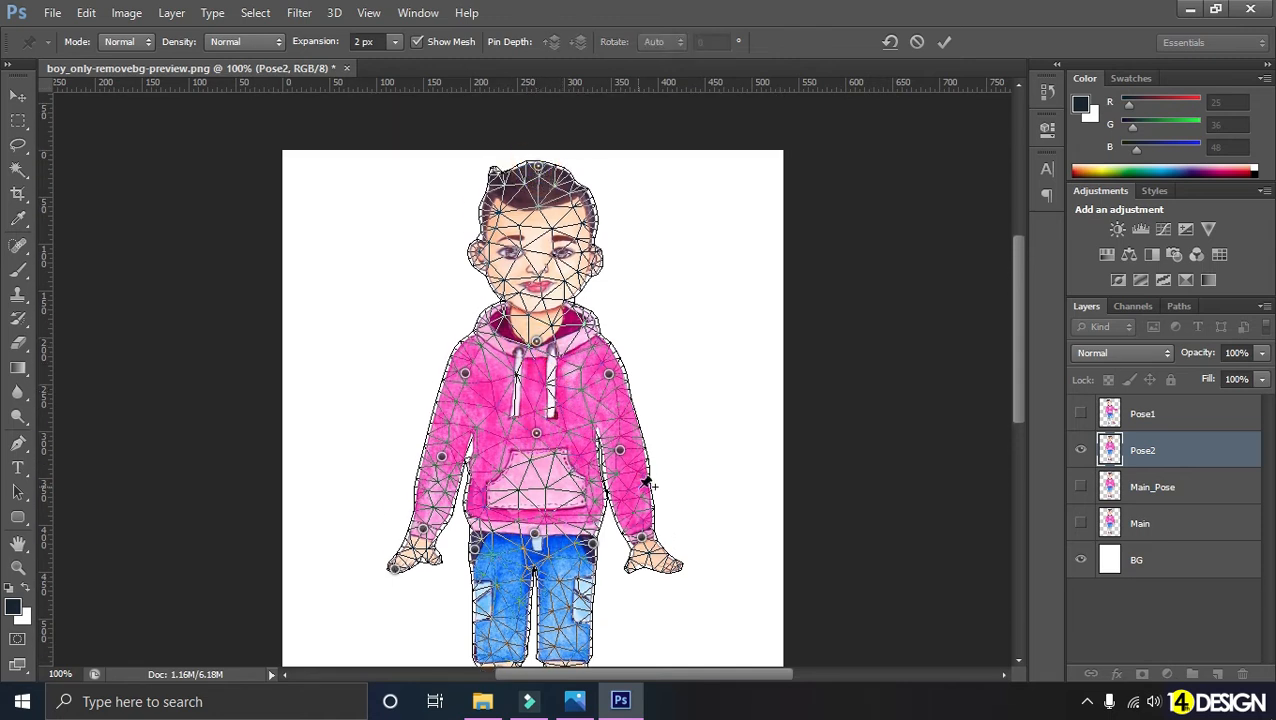
drag(536, 432, 536, 432)
drag(536, 433, 524, 432)
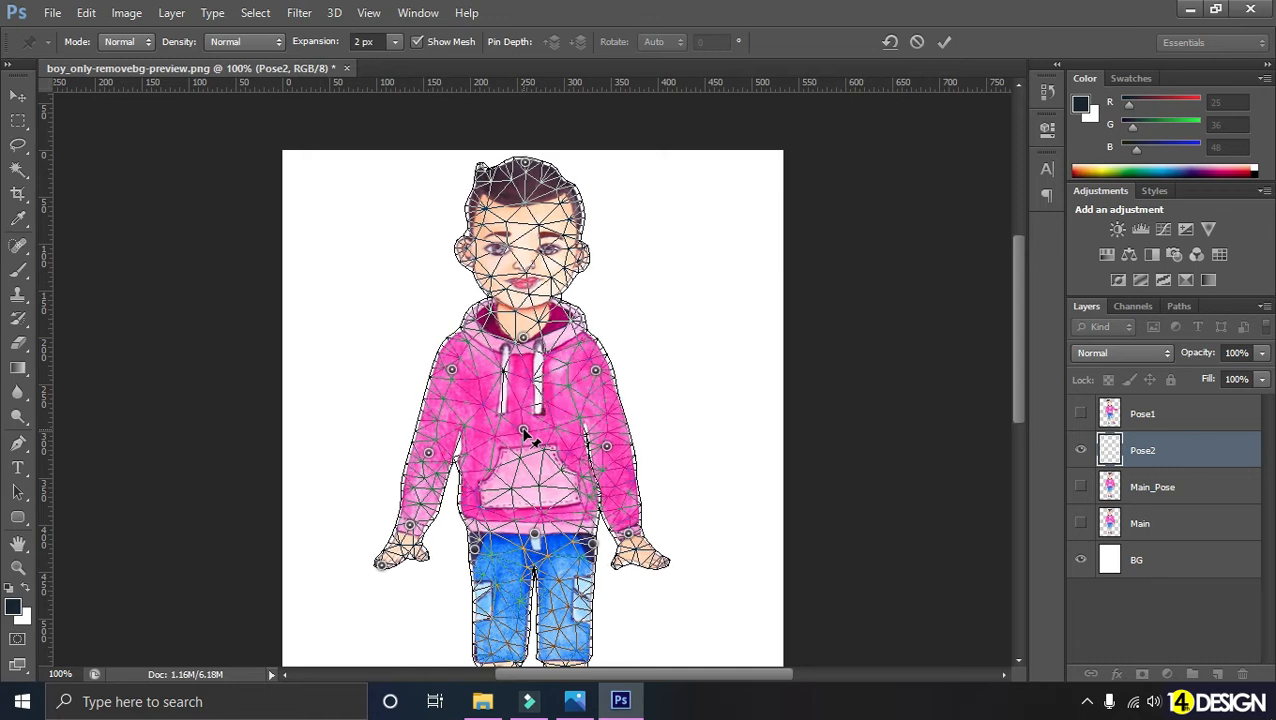
click(523, 340)
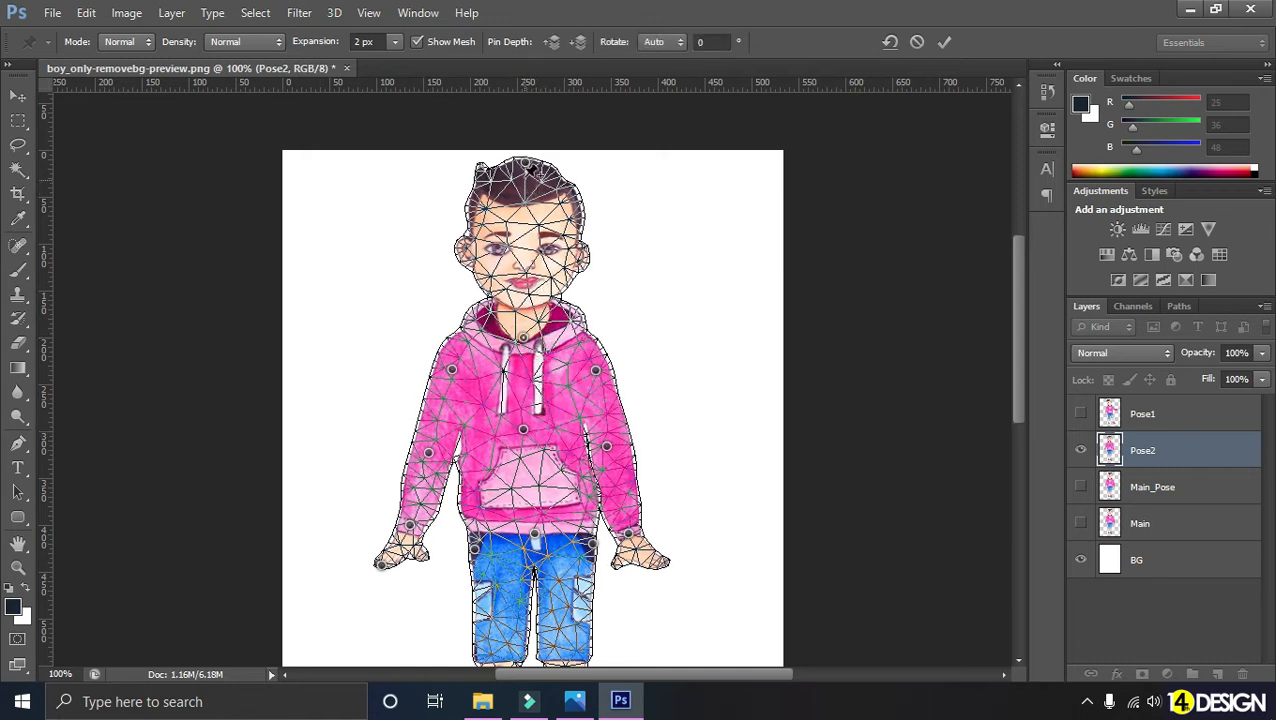
click(525, 163)
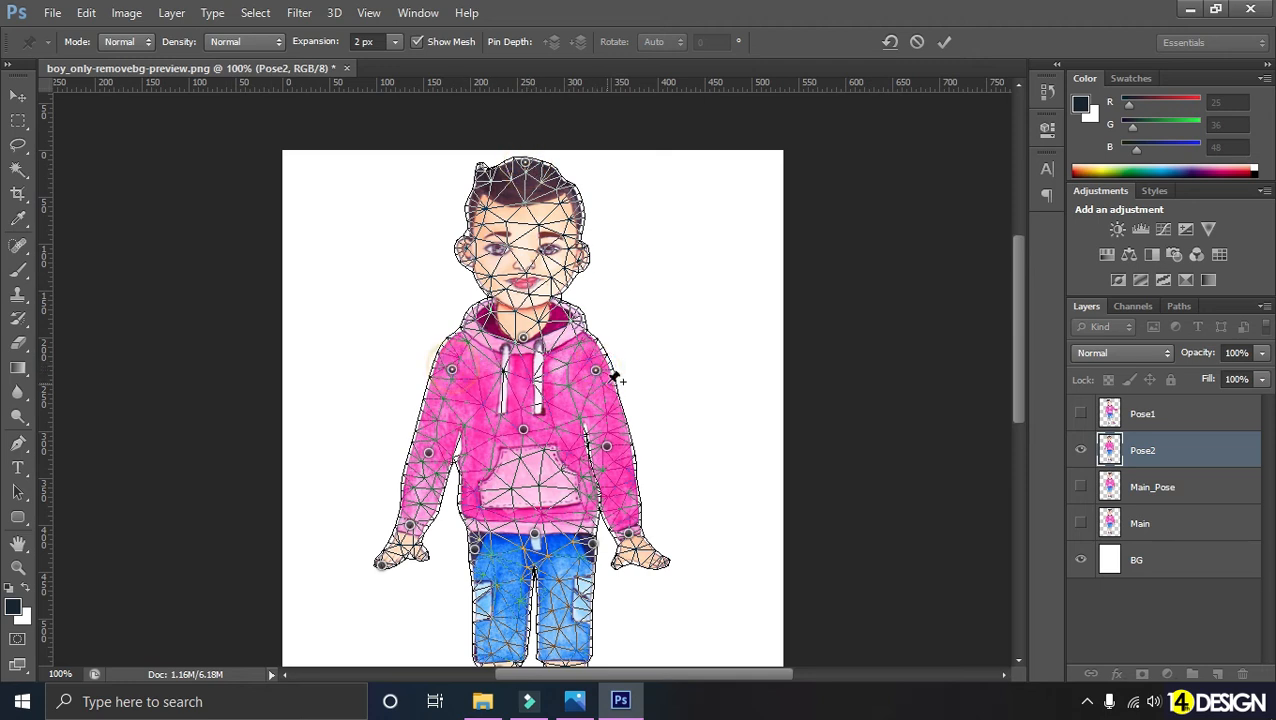
Step: Shift both shoulder pins and the neck pin slightly toward the boy's right, and tilt the head to the same side
drag(596, 372, 591, 372)
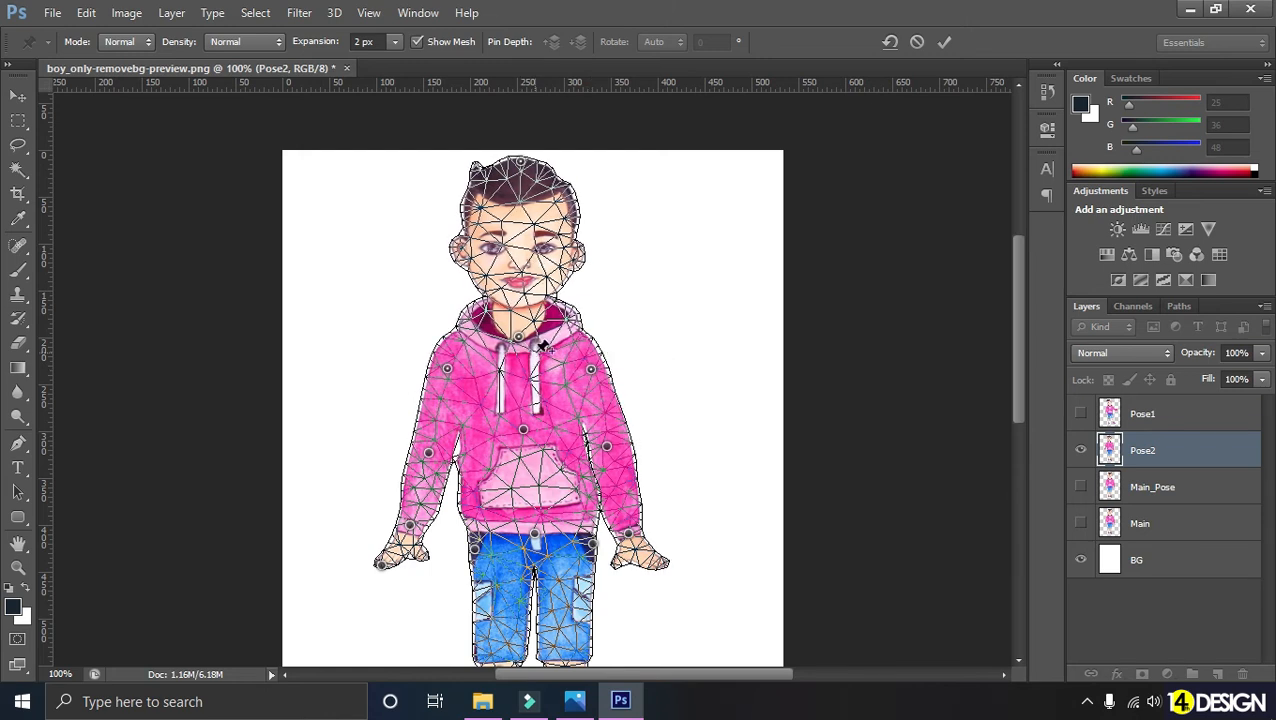
click(519, 339)
drag(519, 340, 515, 343)
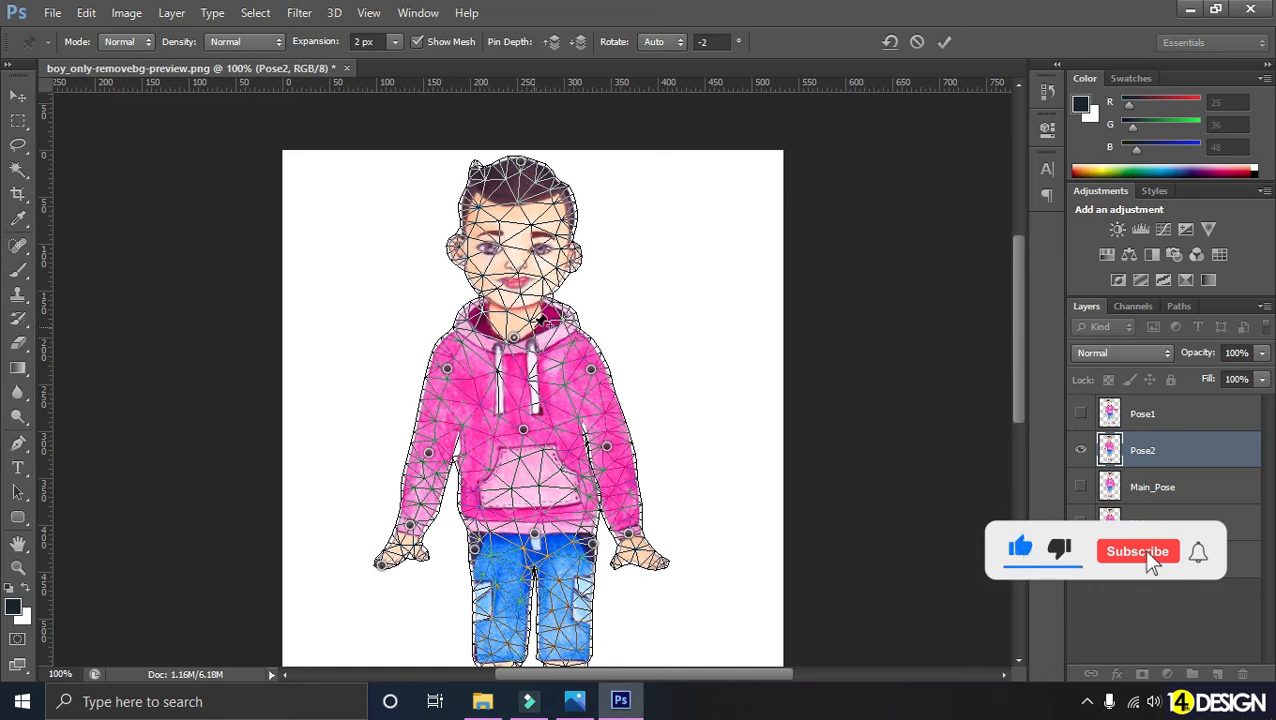
drag(522, 172, 491, 162)
click(591, 370)
click(447, 369)
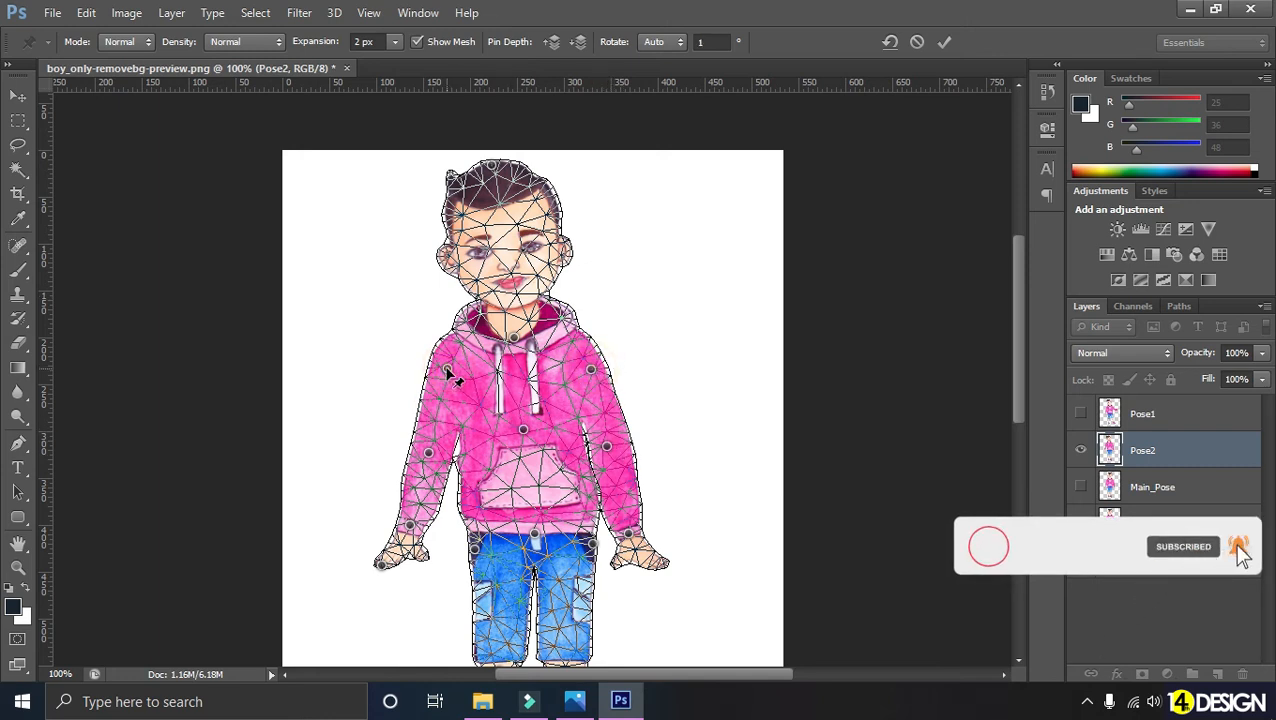
Step: Try to pull the boy's right elbow pin outward and upward, and undo the move
click(429, 454)
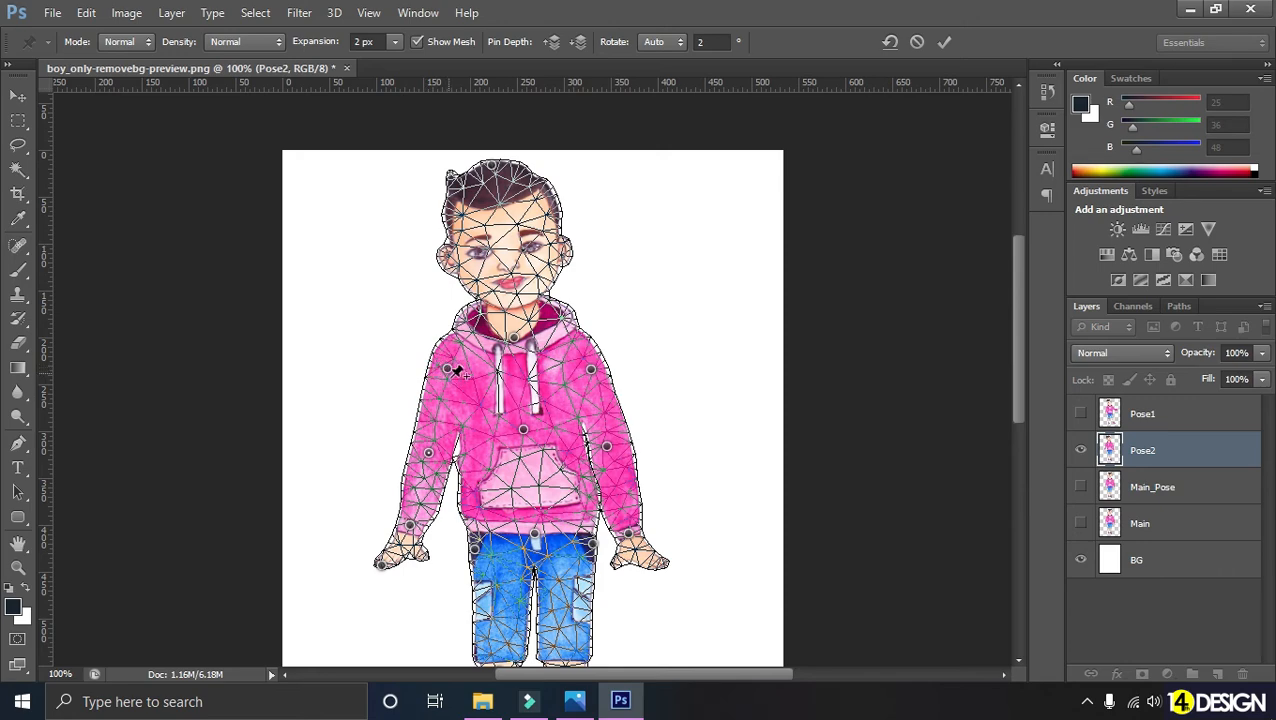
key(ctrl+plus)
drag(438, 414, 655, 313)
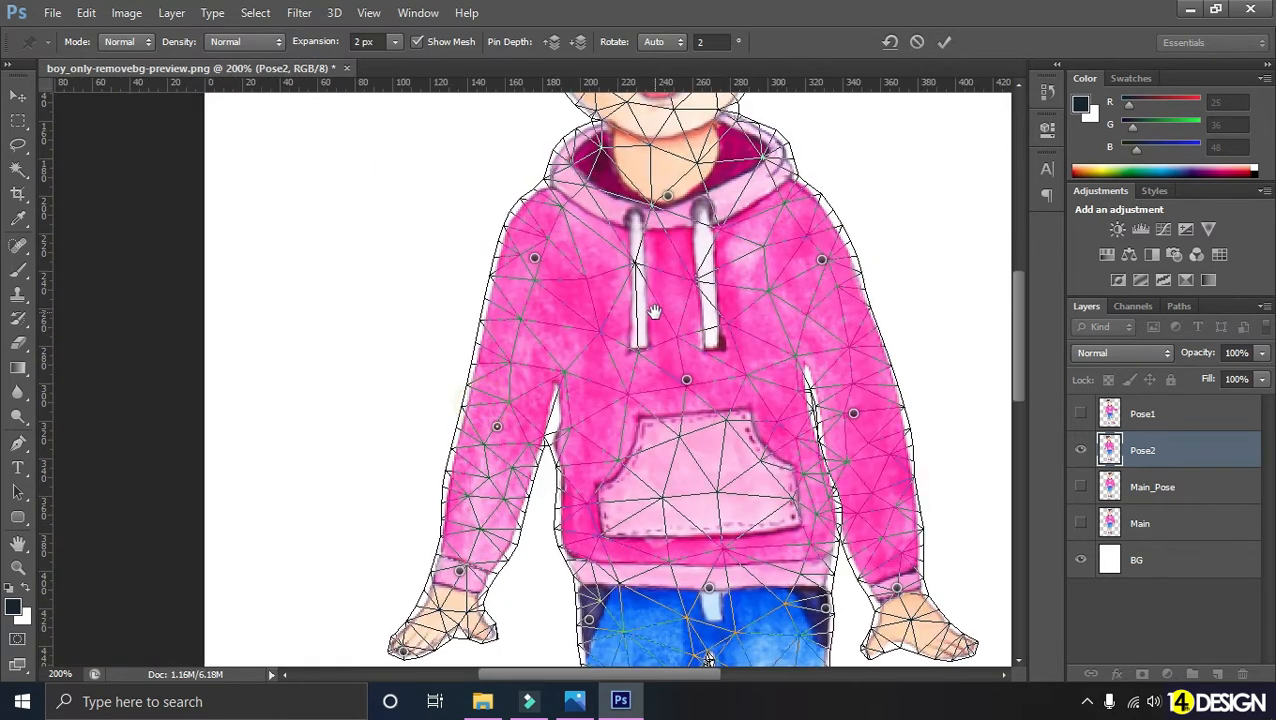
key(ctrl+minus)
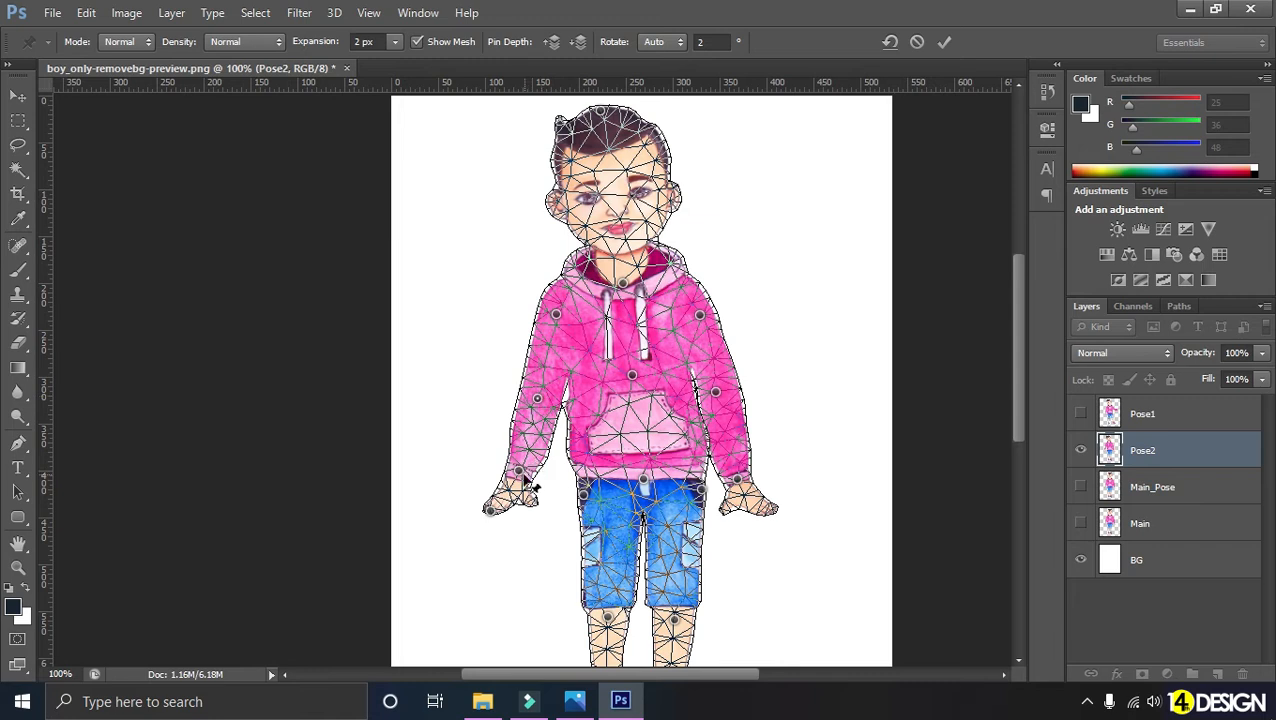
click(494, 465)
click(497, 511)
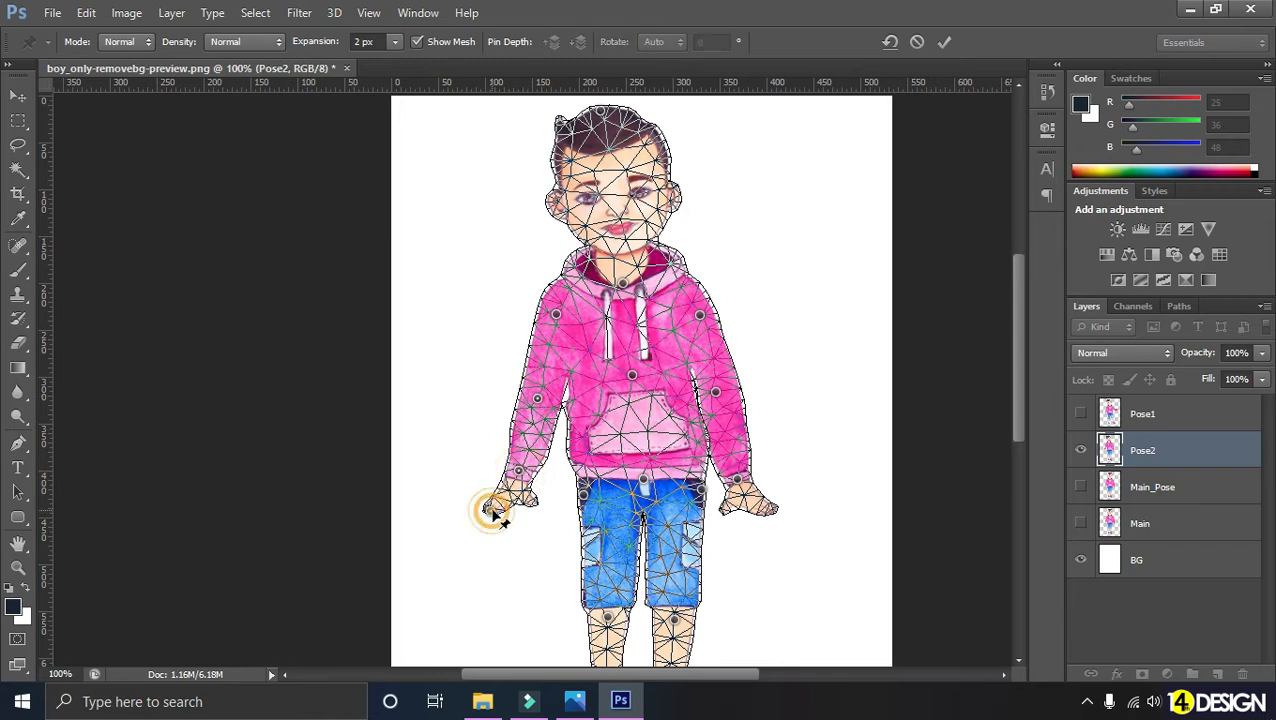
click(538, 400)
drag(538, 400, 507, 376)
key(ctrl+z)
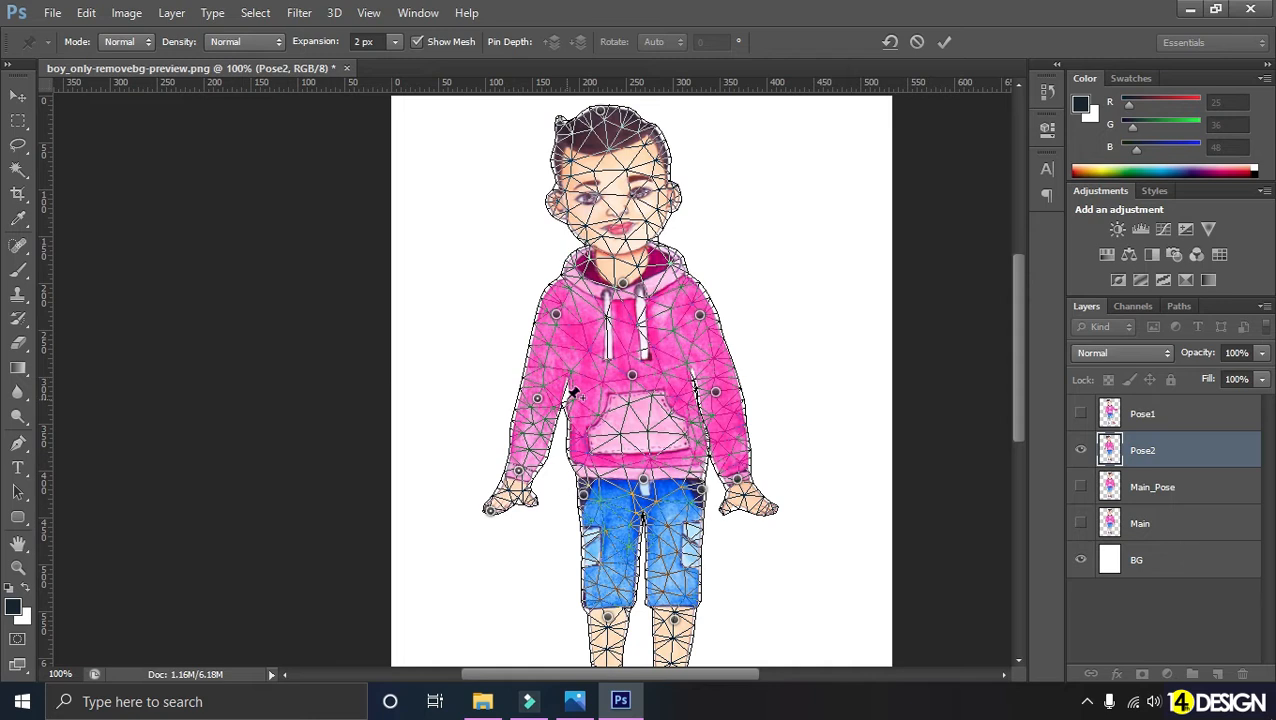
Step: Add a pin on the hoodie's side edge beside the boy's right elbow, and pull that elbow outward and slightly up
scroll(586, 406, up, 1)
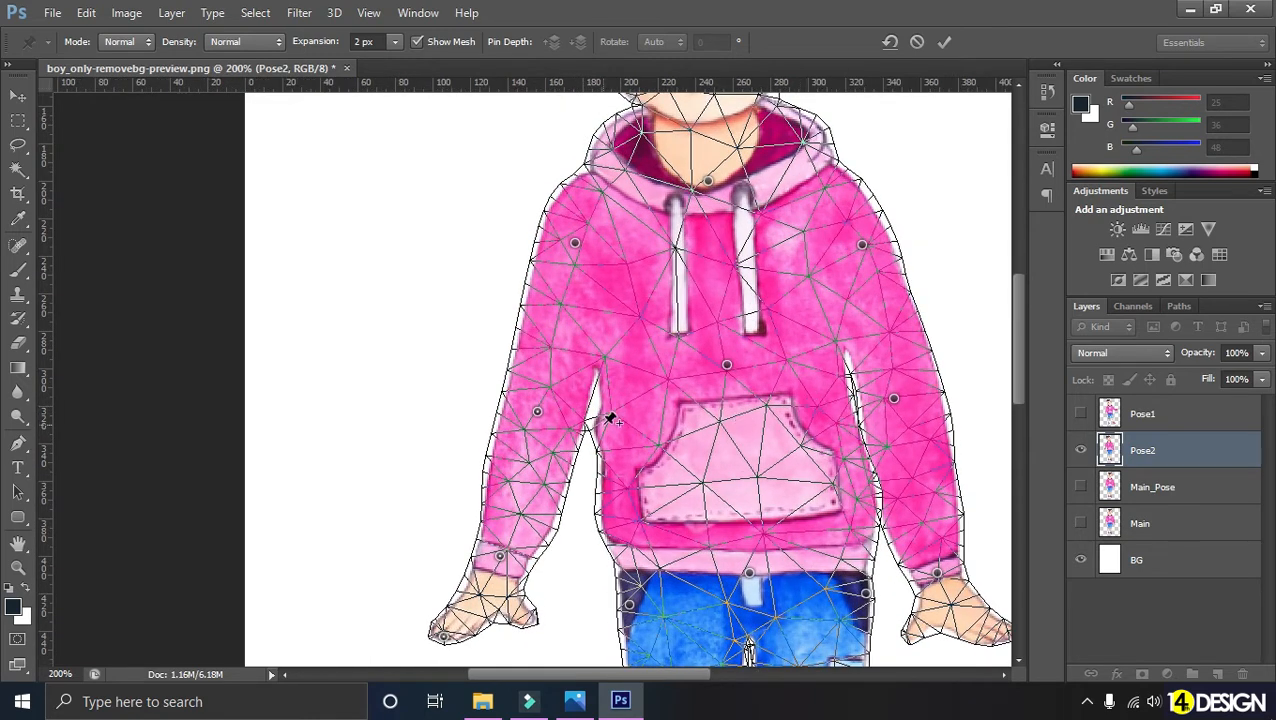
click(603, 423)
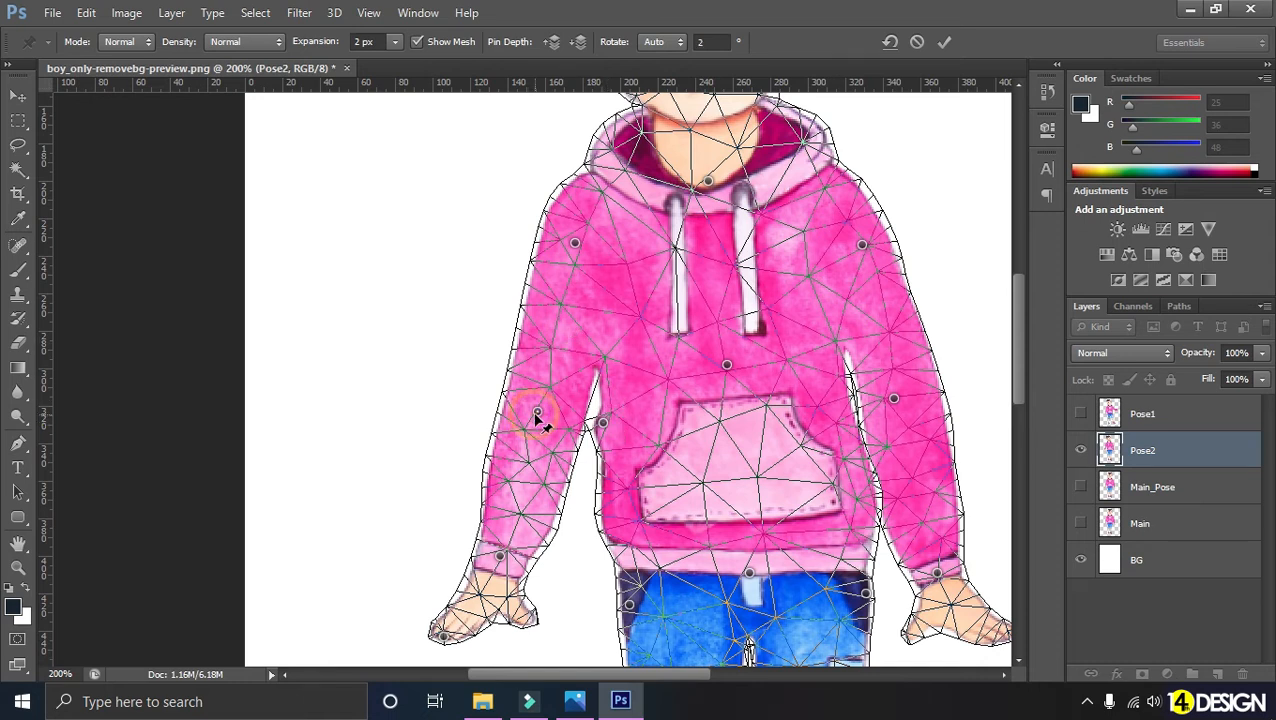
click(500, 557)
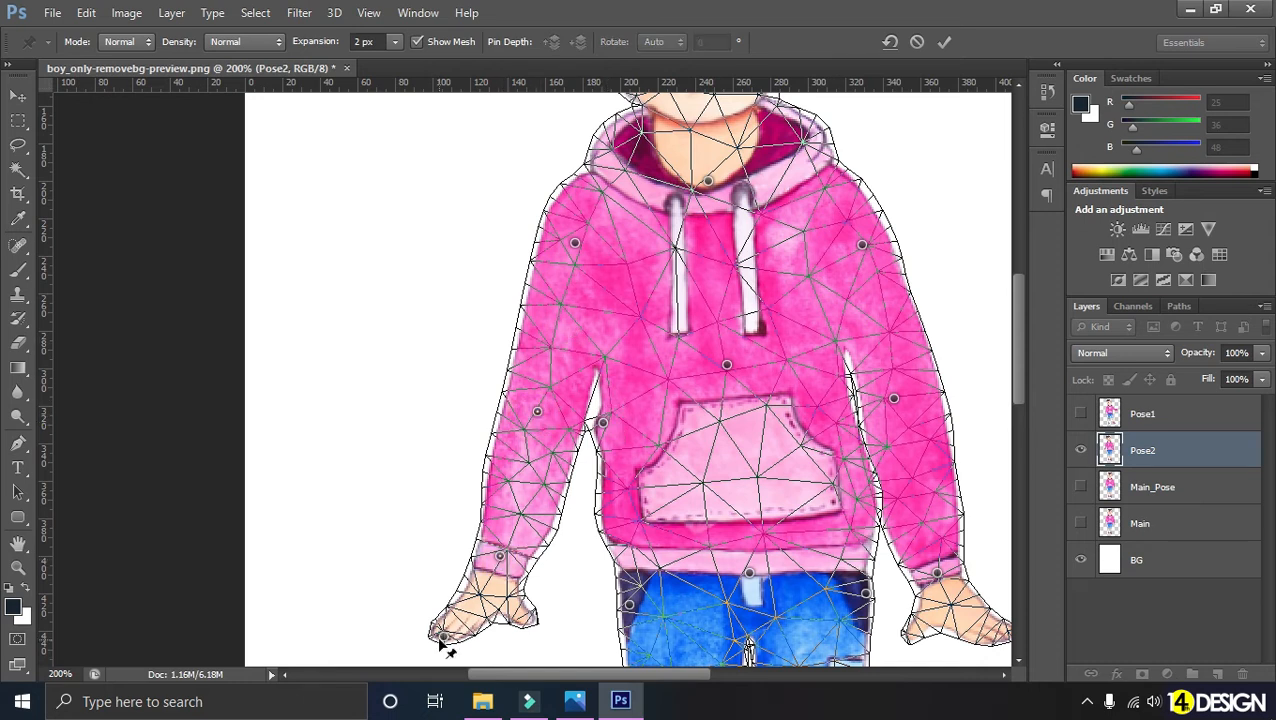
drag(538, 412, 501, 386)
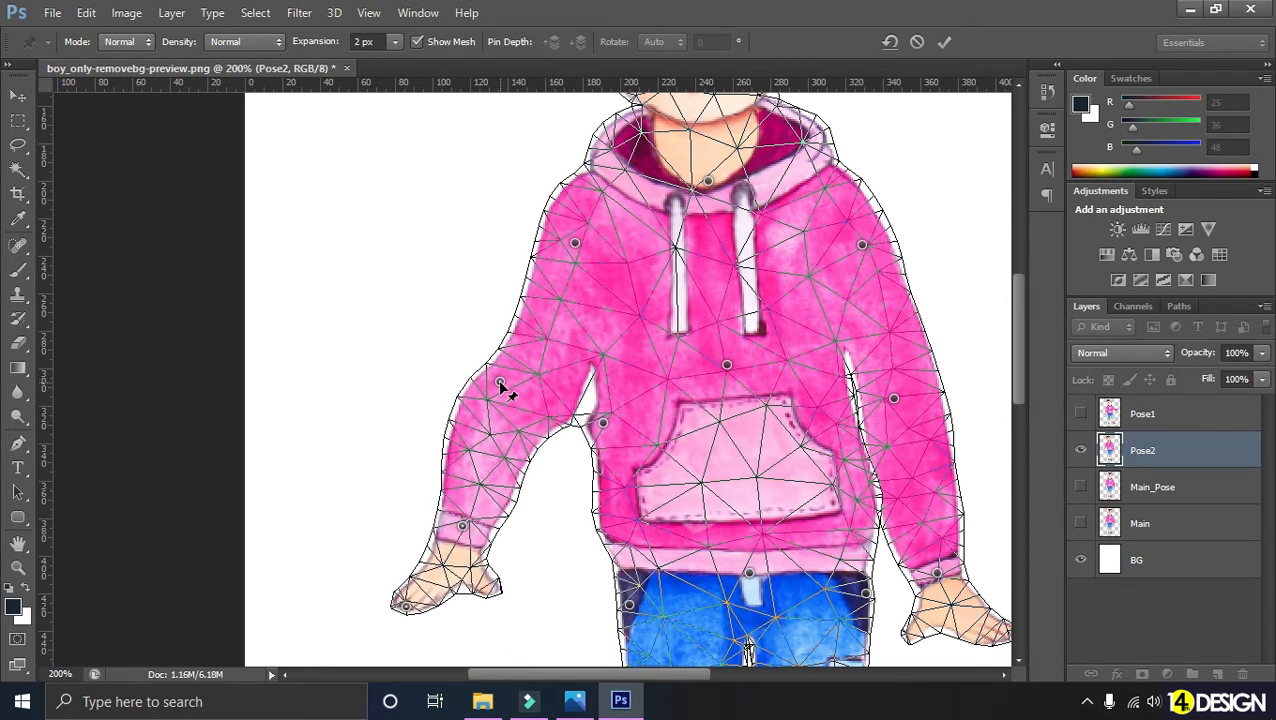
Step: Raise the right wrist outward to about elbow height, and turn the hand up with the fingertip pin and a new thumb pin
click(463, 528)
click(405, 607)
drag(463, 528, 374, 413)
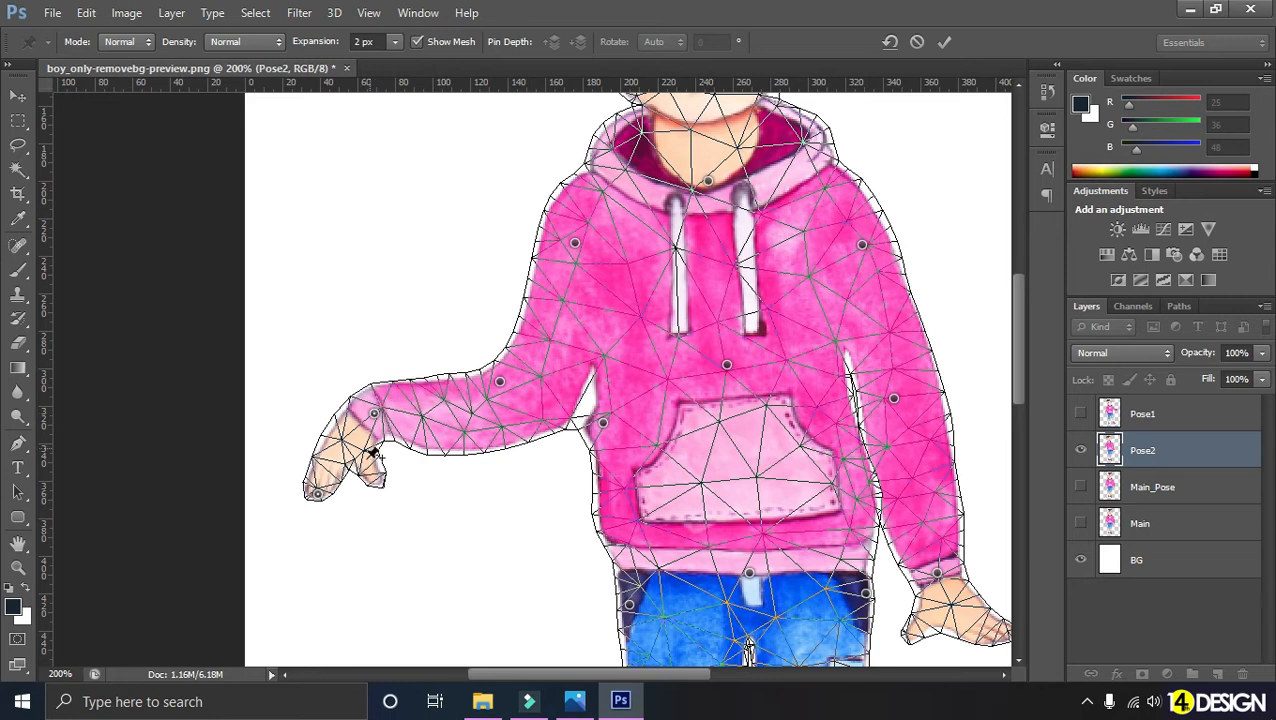
drag(315, 495, 322, 321)
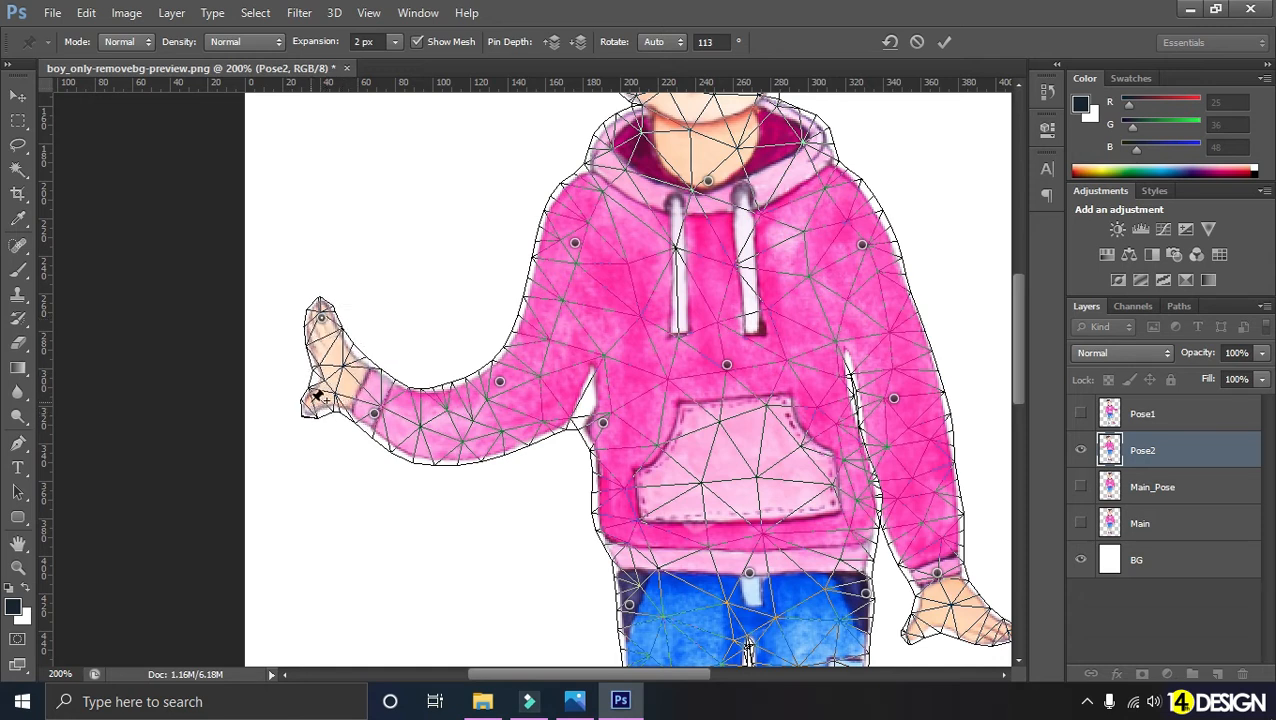
drag(313, 402, 292, 385)
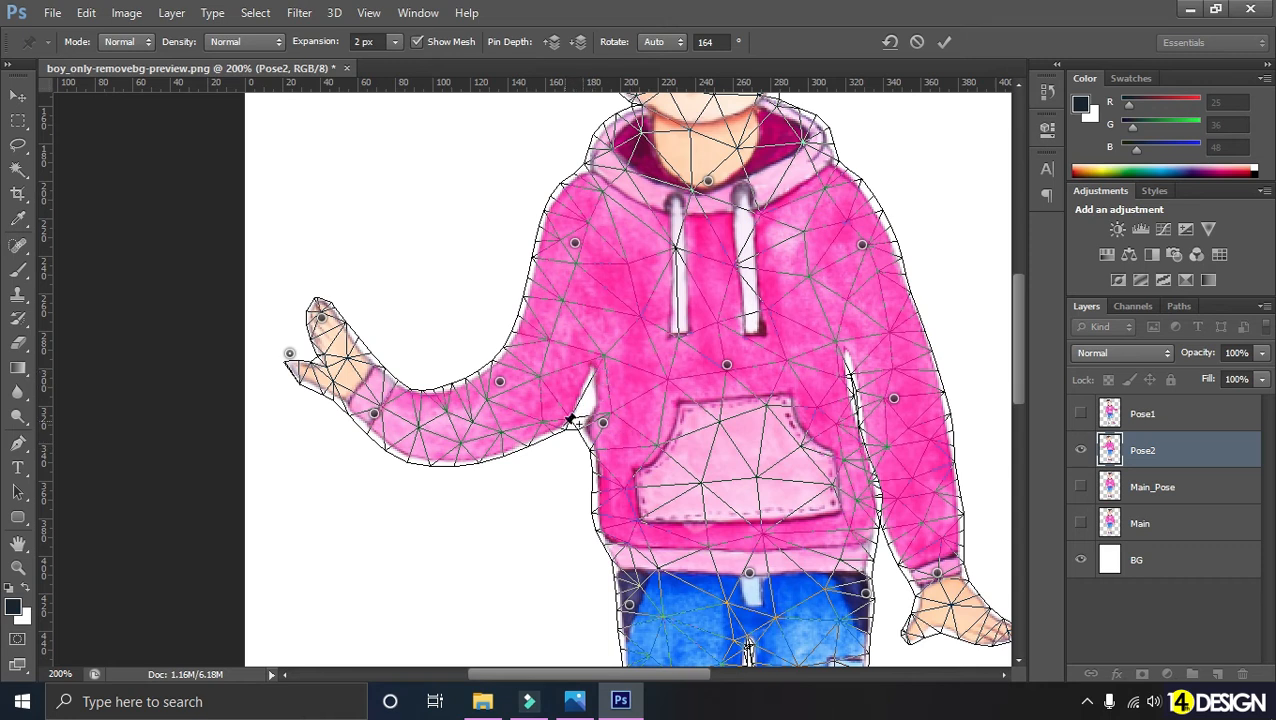
Step: Add pins on the right sleeve's underside near the armpit and on the hoodie's side edge, and nudge the right thumb pin
click(560, 421)
drag(560, 421, 602, 441)
click(588, 425)
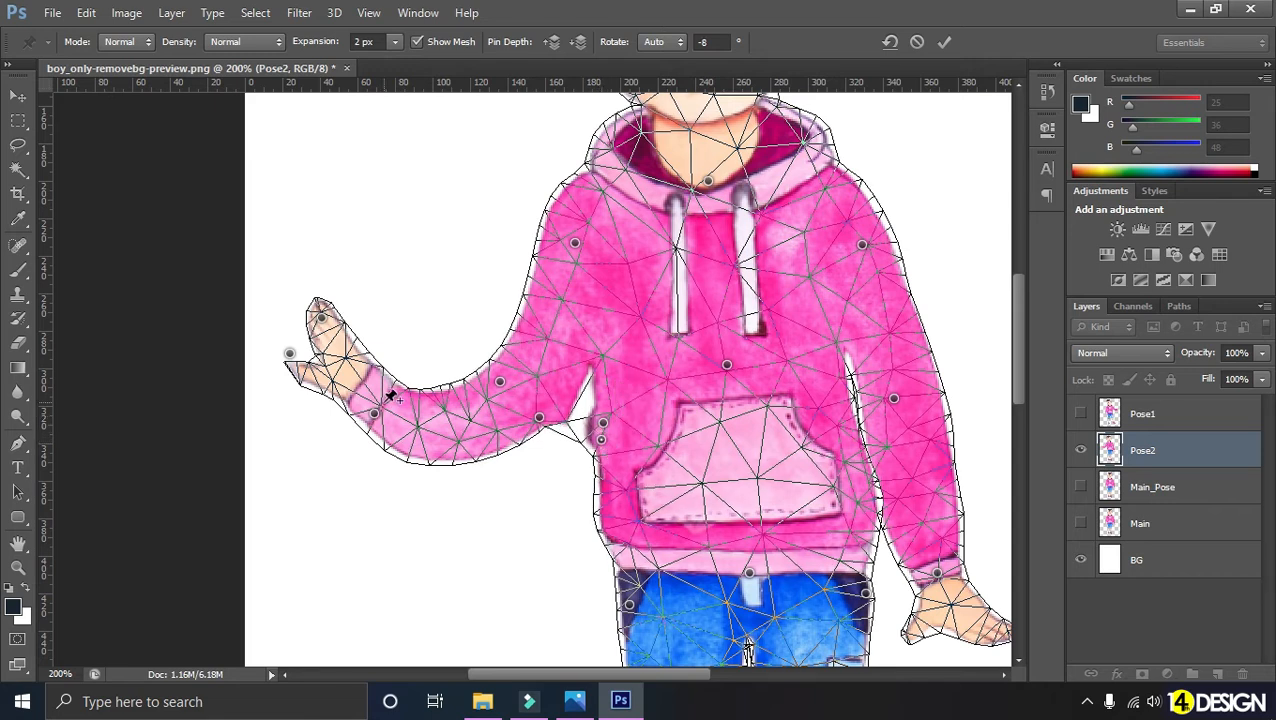
drag(292, 358, 291, 353)
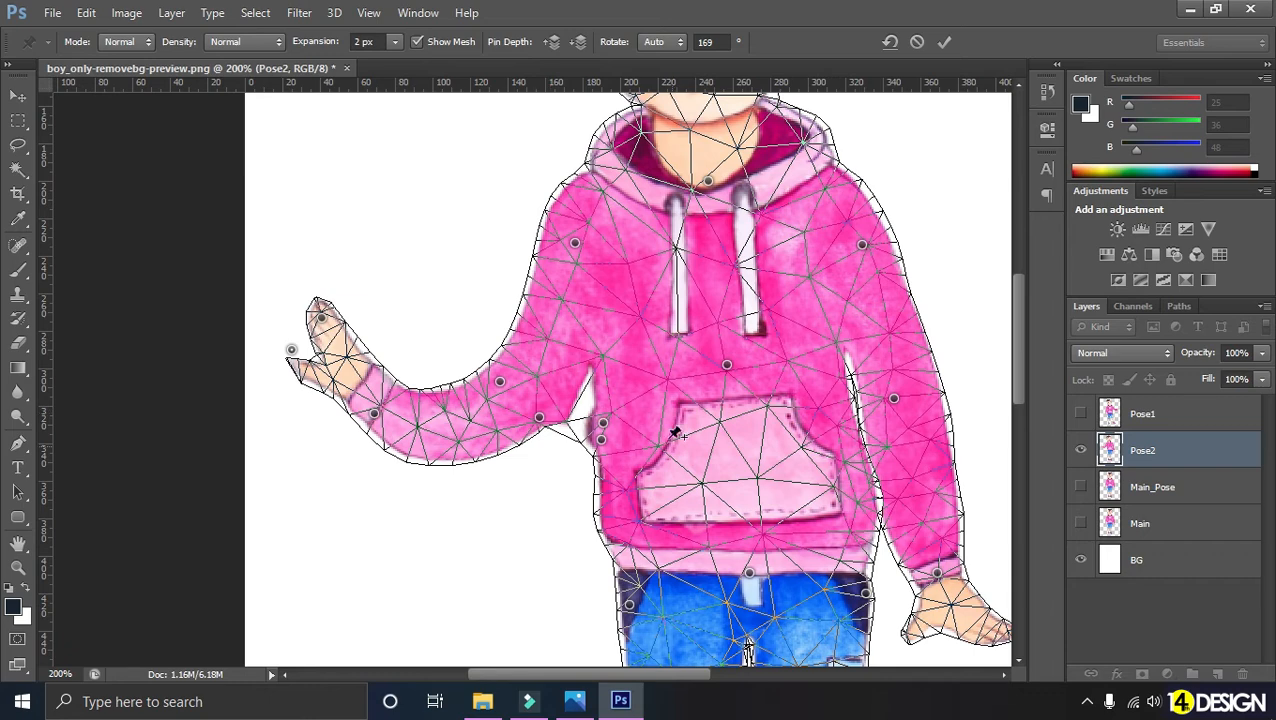
Step: Move the boy's left ankle and shoe outward so that the left leg spreads away from the right one
scroll(660, 428, down, 3)
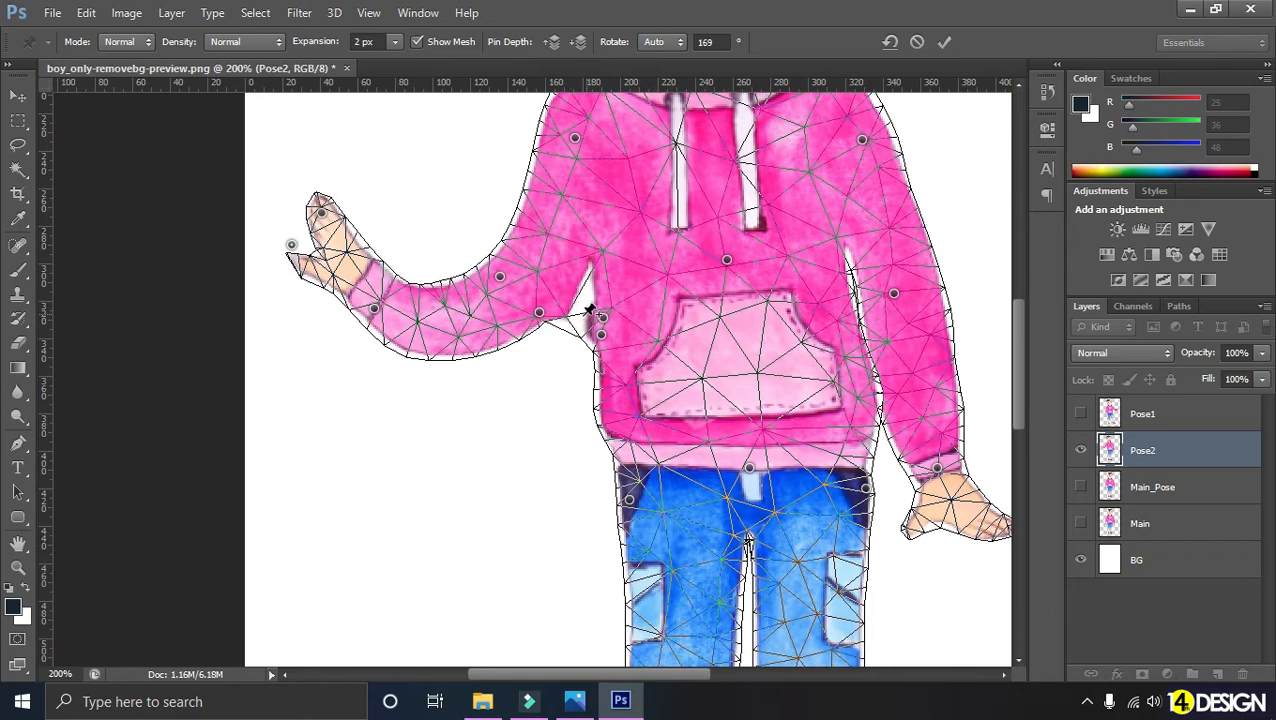
scroll(790, 428, down, 3)
key(ctrl+minus)
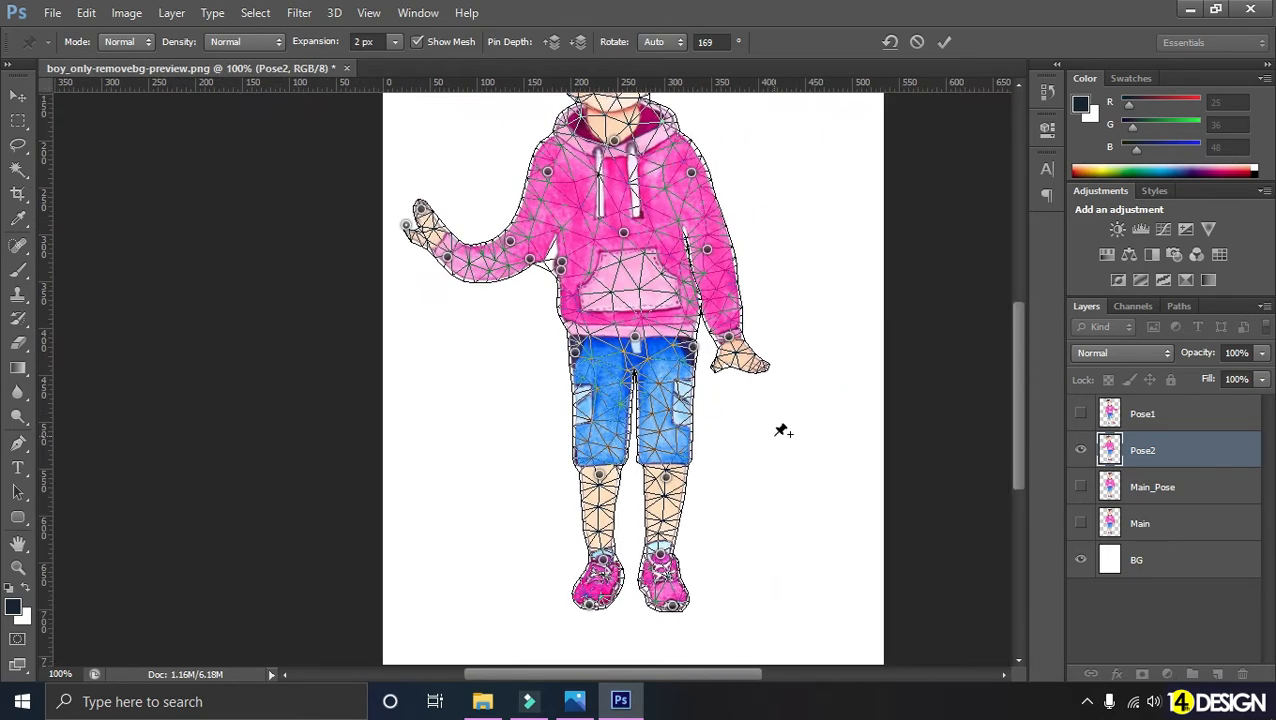
key(ctrl+plus)
scroll(714, 430, down, 3)
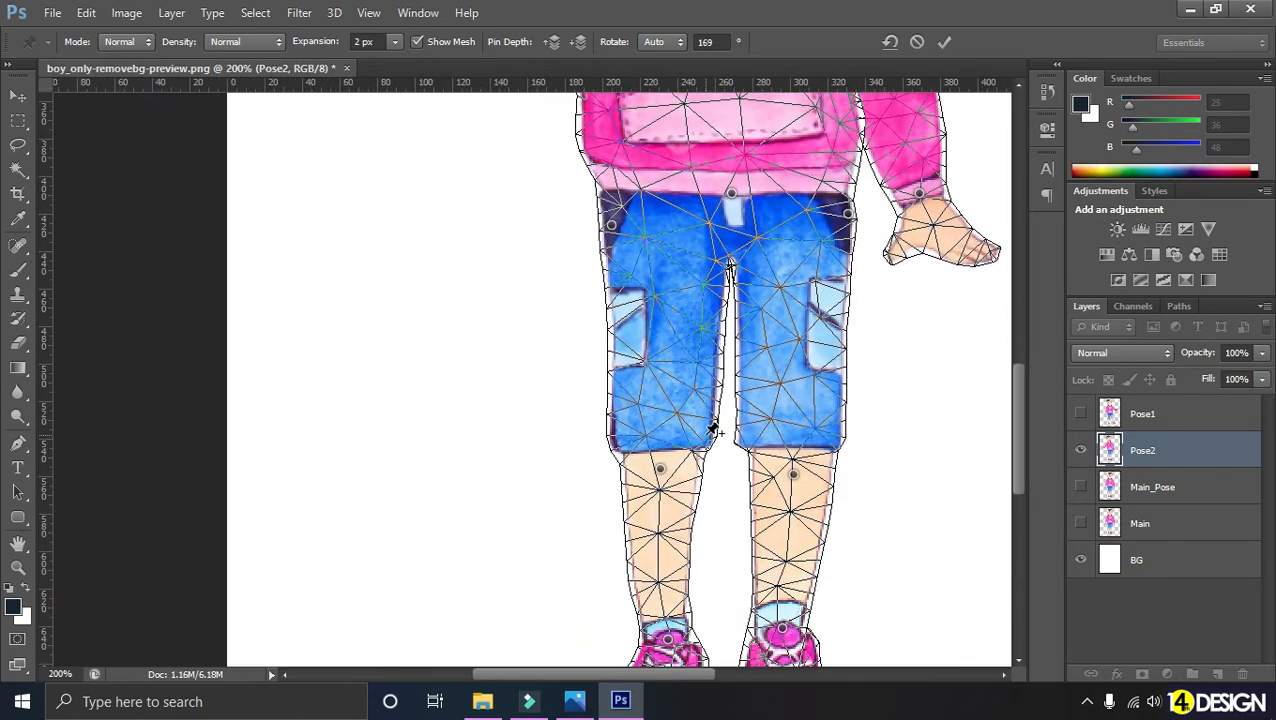
key(ctrl+minus)
click(653, 508)
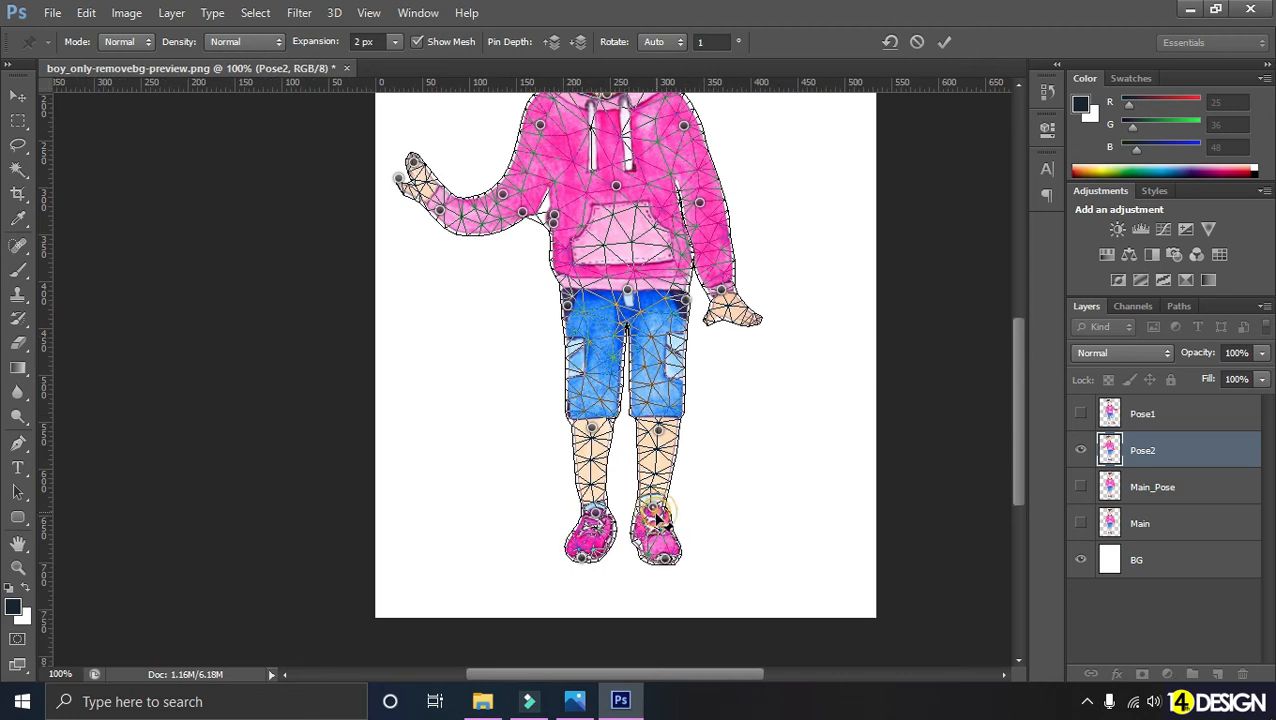
click(665, 561)
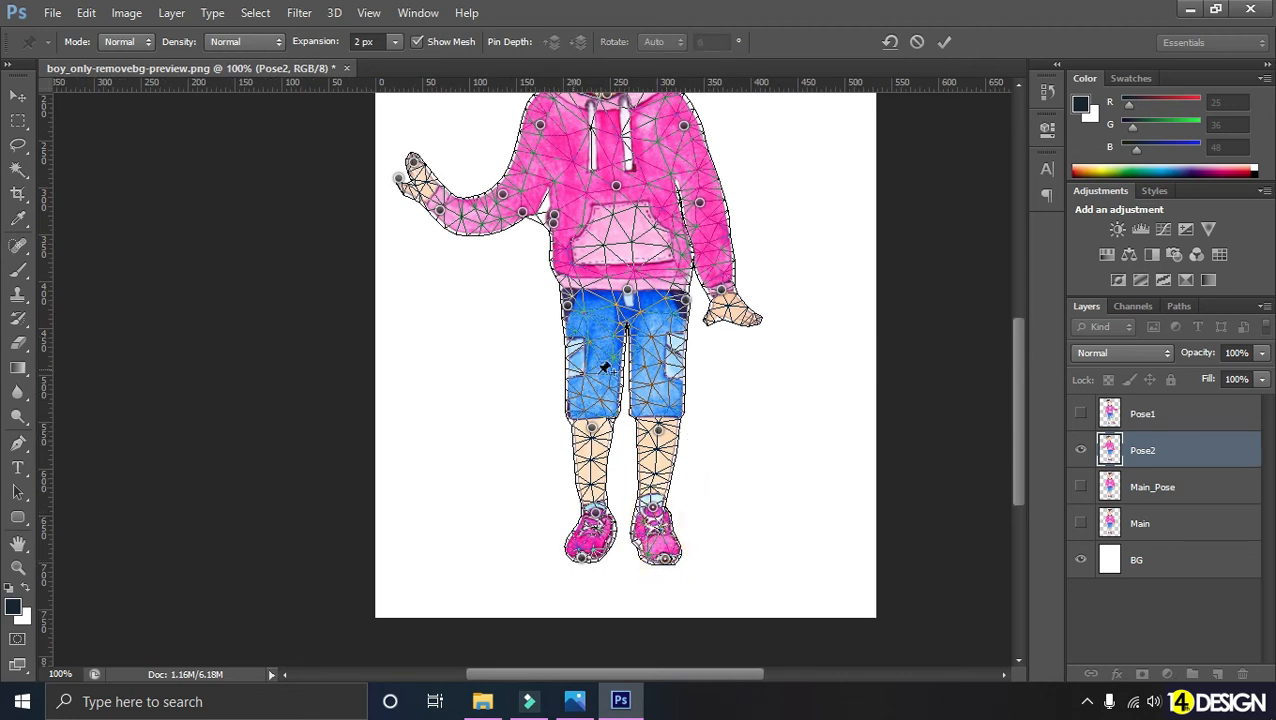
drag(652, 510, 702, 511)
click(690, 507)
shift+click(701, 557)
Step: Turn the toes of both shoes outward and nudge the boy's right knee slightly outward
click(595, 513)
click(580, 558)
drag(581, 562, 601, 500)
click(595, 514)
drag(592, 428, 586, 435)
scroll(700, 520, up, 2)
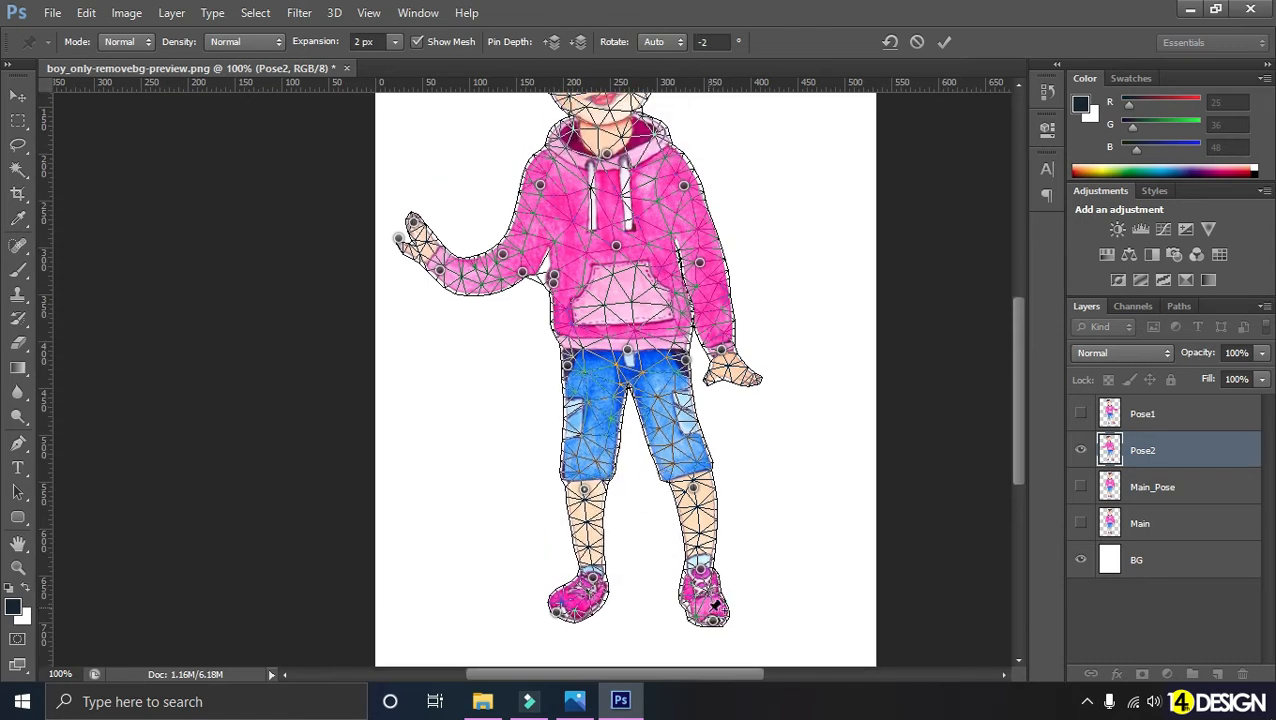
drag(714, 620, 740, 623)
Step: Pin the fingertips and thumb of the boy's left hand, and rotate the hand so that the fingers point downward
scroll(706, 550, up, 5)
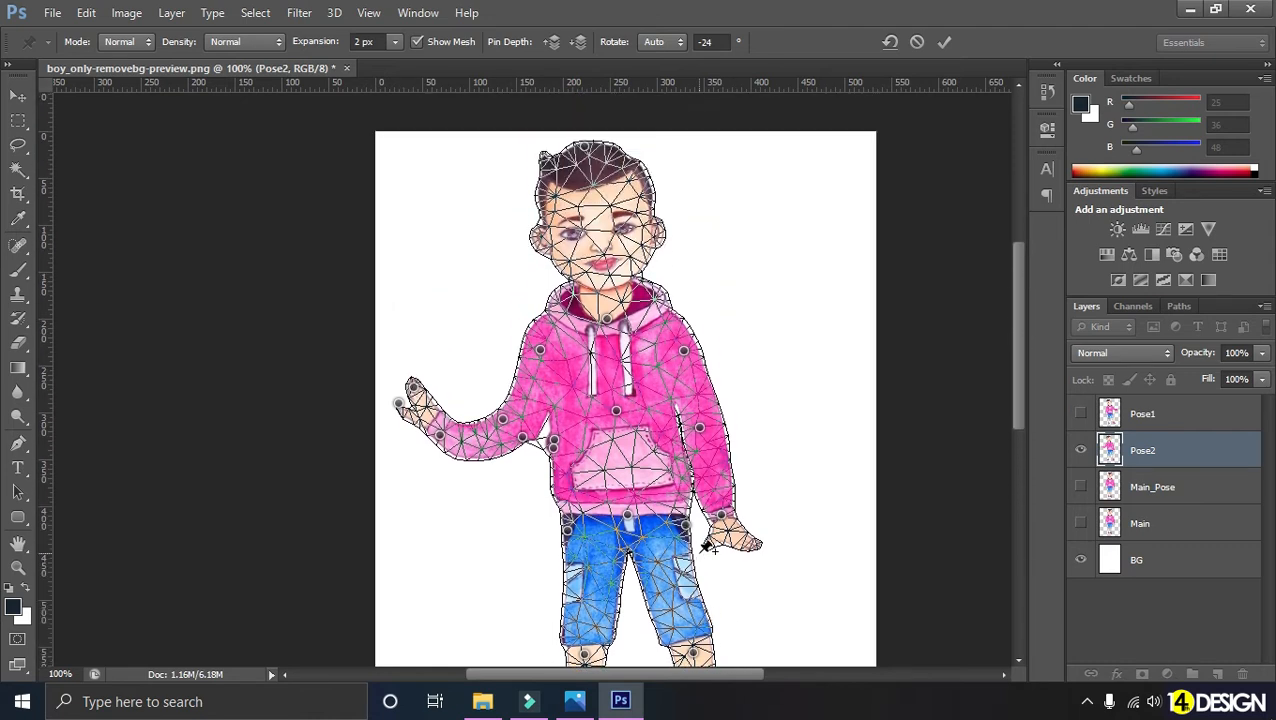
key(ctrl+plus)
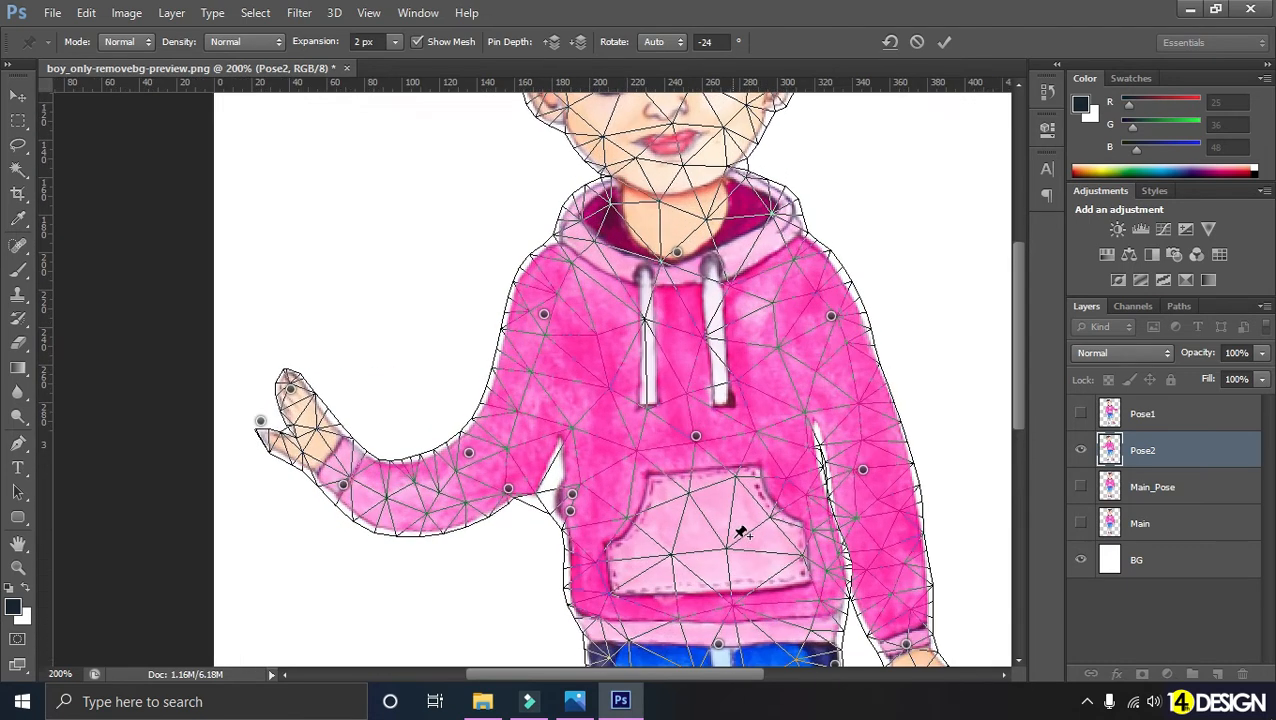
drag(891, 613, 670, 456)
drag(843, 567, 709, 459)
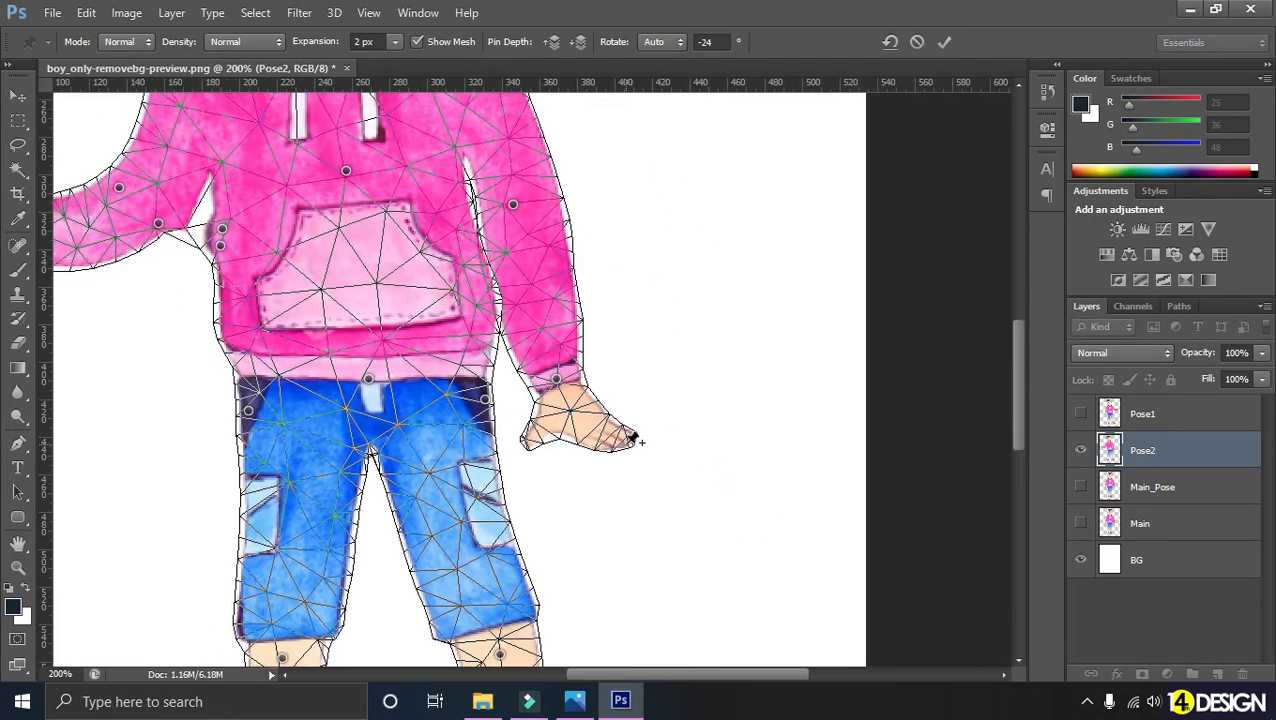
click(626, 437)
click(533, 437)
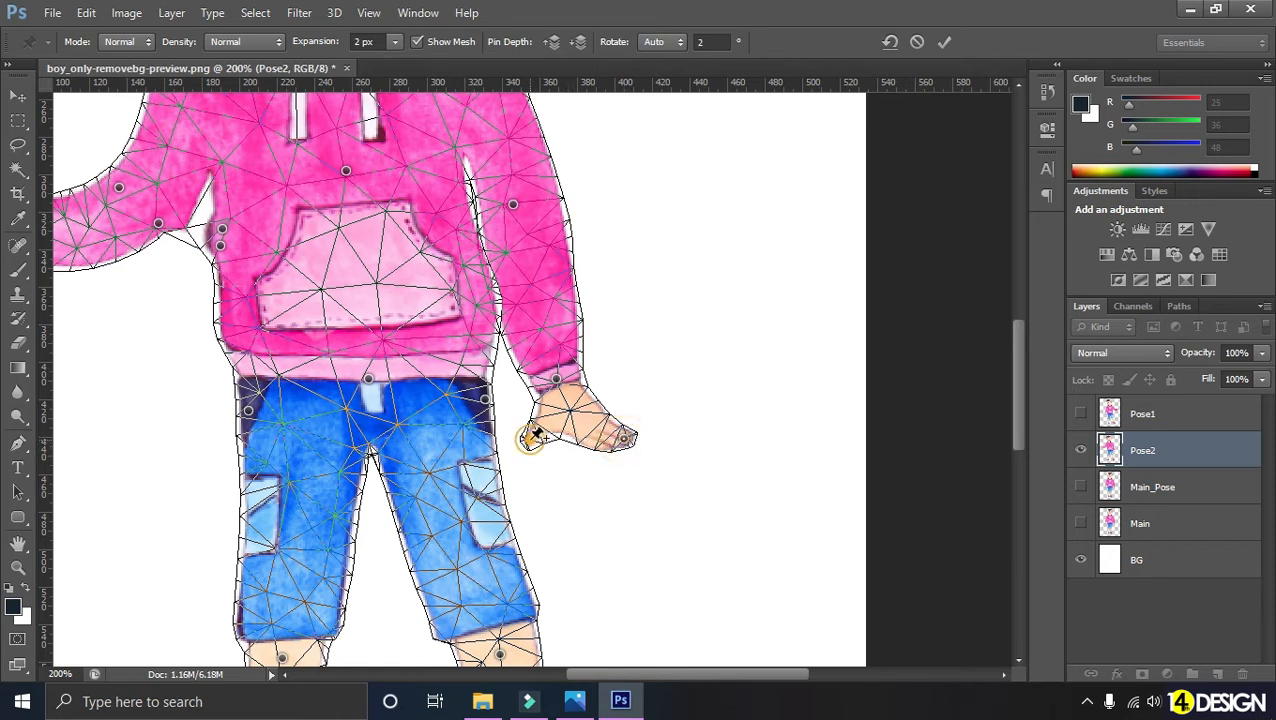
drag(622, 446, 620, 458)
drag(597, 482, 663, 486)
Step: Check the arms and upper body, and apply the Puppet Warp to the Pose2 layer
key(ctrl+minus)
key(ctrl+plus)
scroll(626, 470, up, 3)
scroll(626, 471, up, 4)
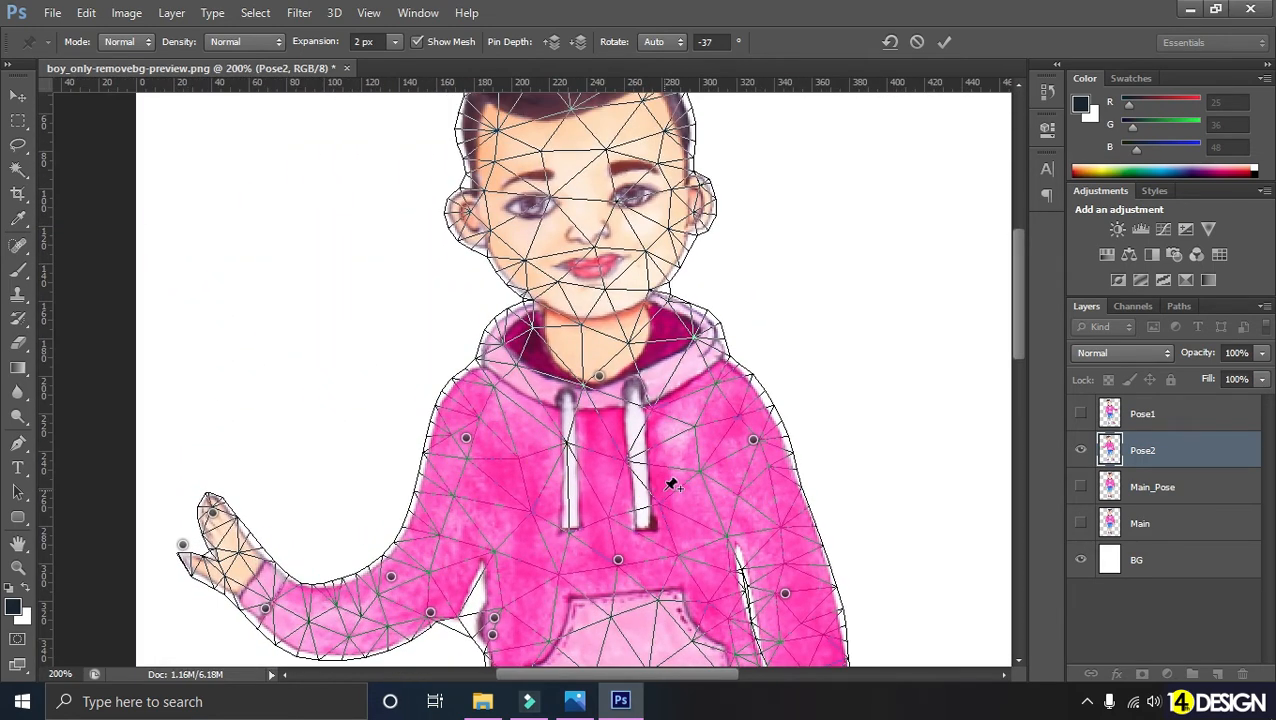
scroll(672, 484, down, 5)
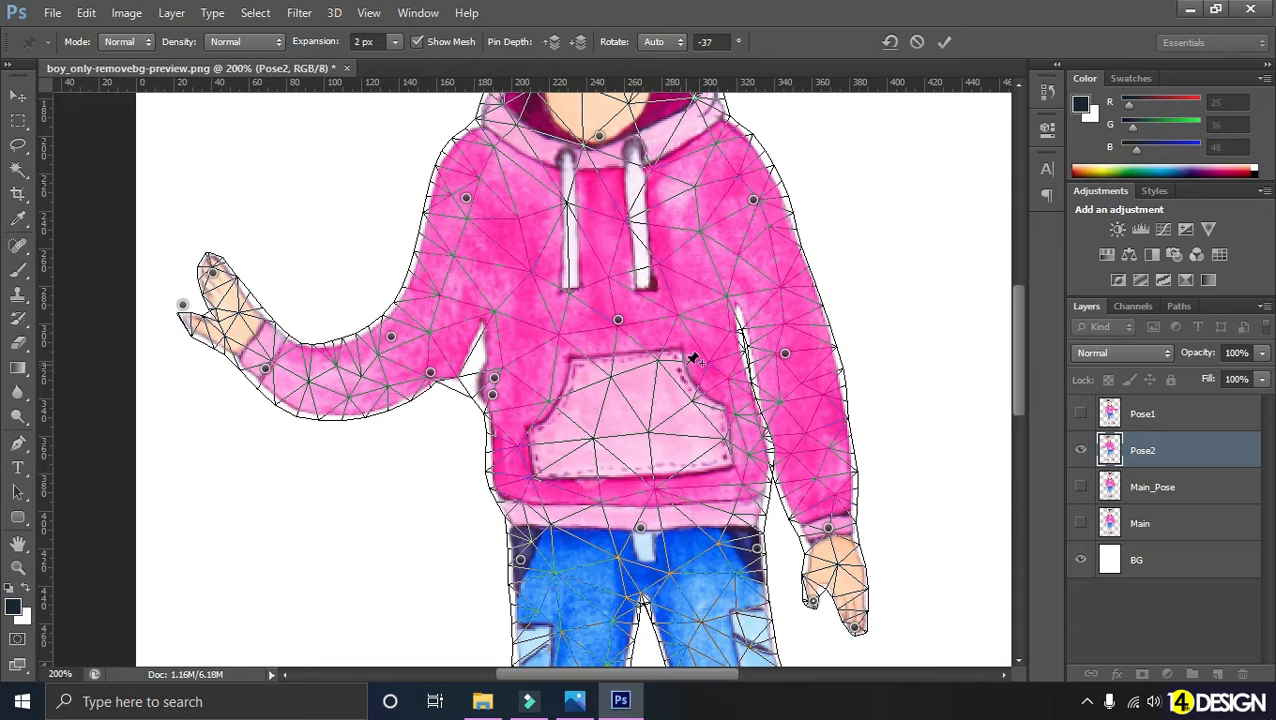
key(ctrl+minus)
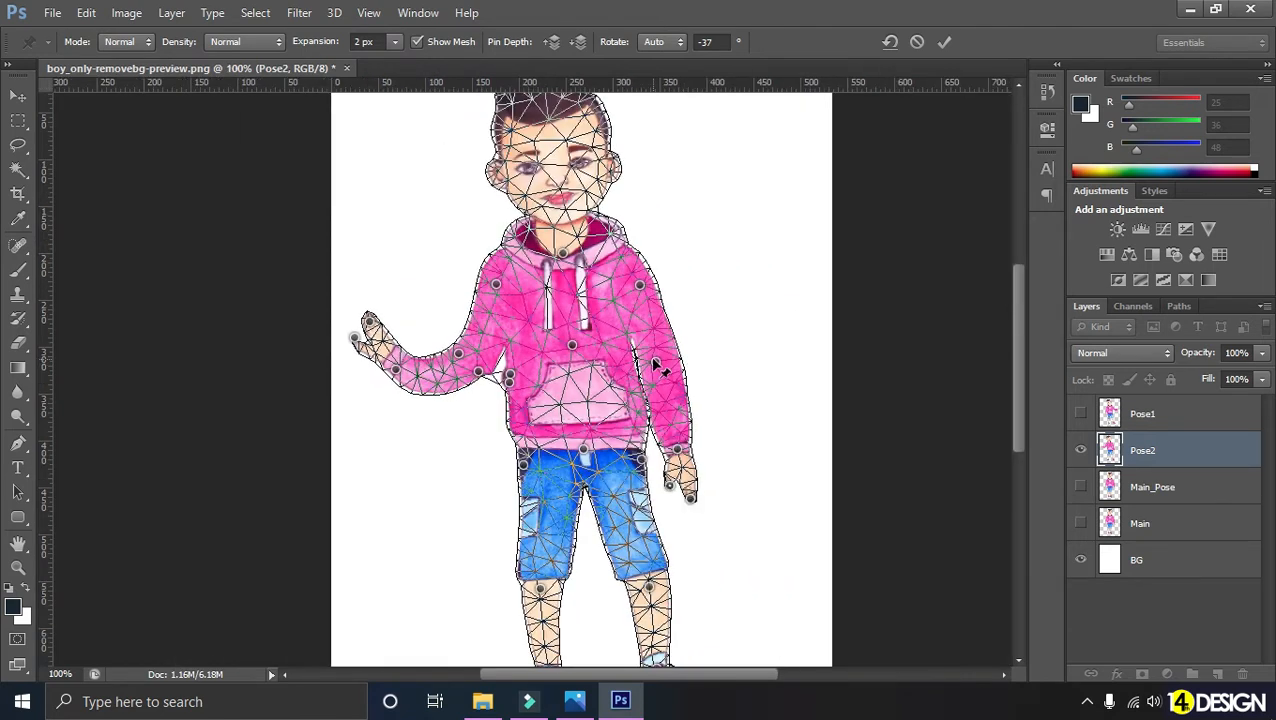
key(Return)
key(ctrl+minus)
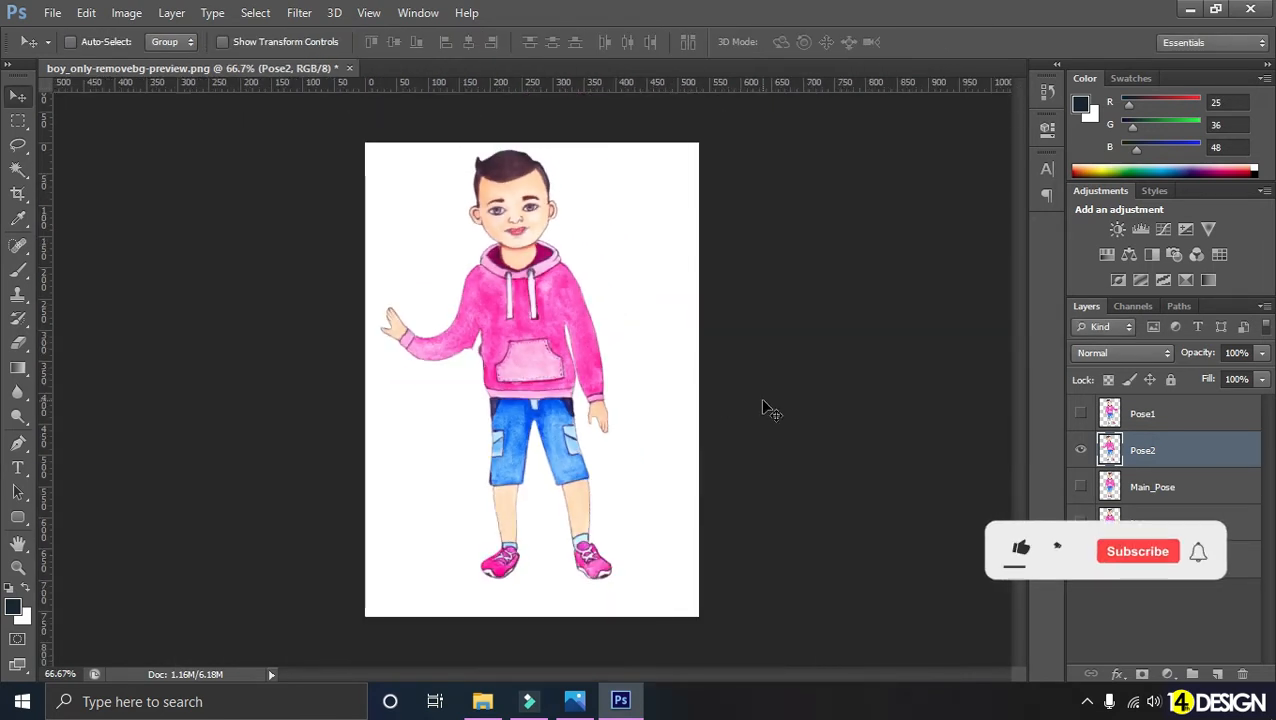
Step: Compare Pose2 with Main_Pose by toggling the visibility of both layers, leaving only Pose2 shown above the background
click(1080, 487)
click(1080, 450)
click(1080, 450)
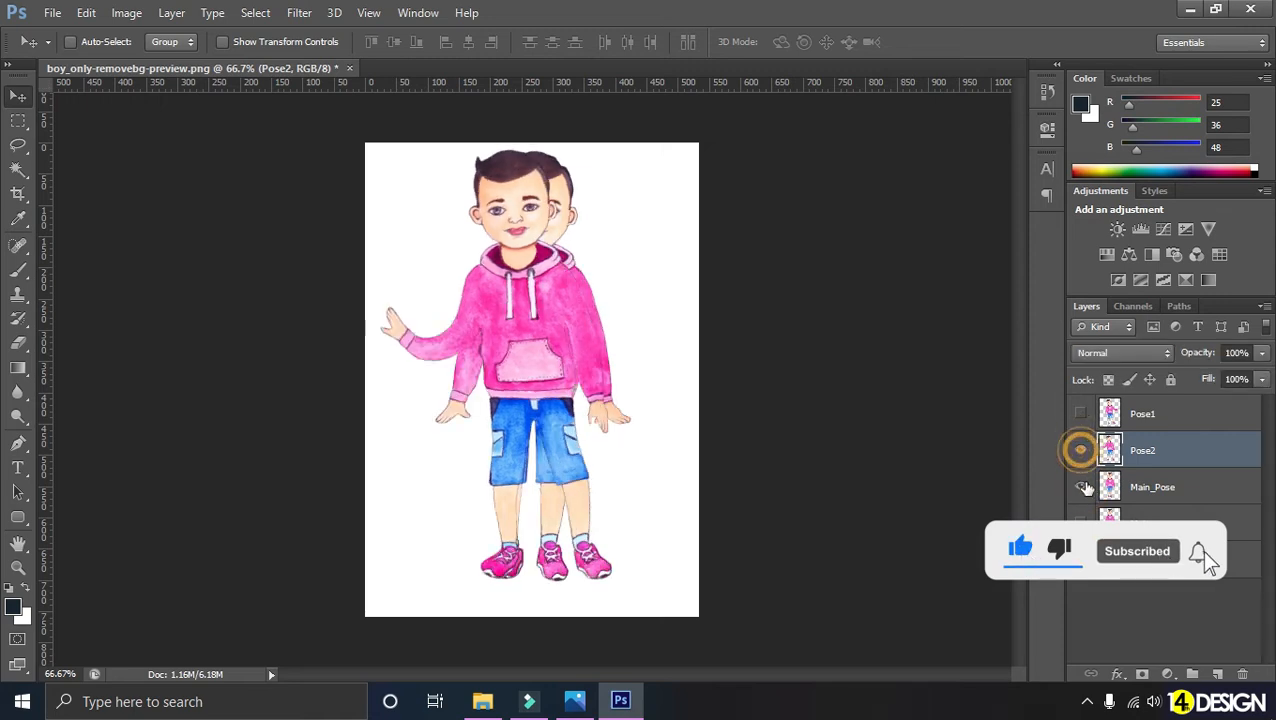
click(1081, 487)
Step: Open the Liquify filter on the Pose2 layer to retouch the distorted area under the raised arm
key(ctrl+plus)
key(ctrl+plus)
drag(556, 366, 718, 471)
key(ctrl+plus)
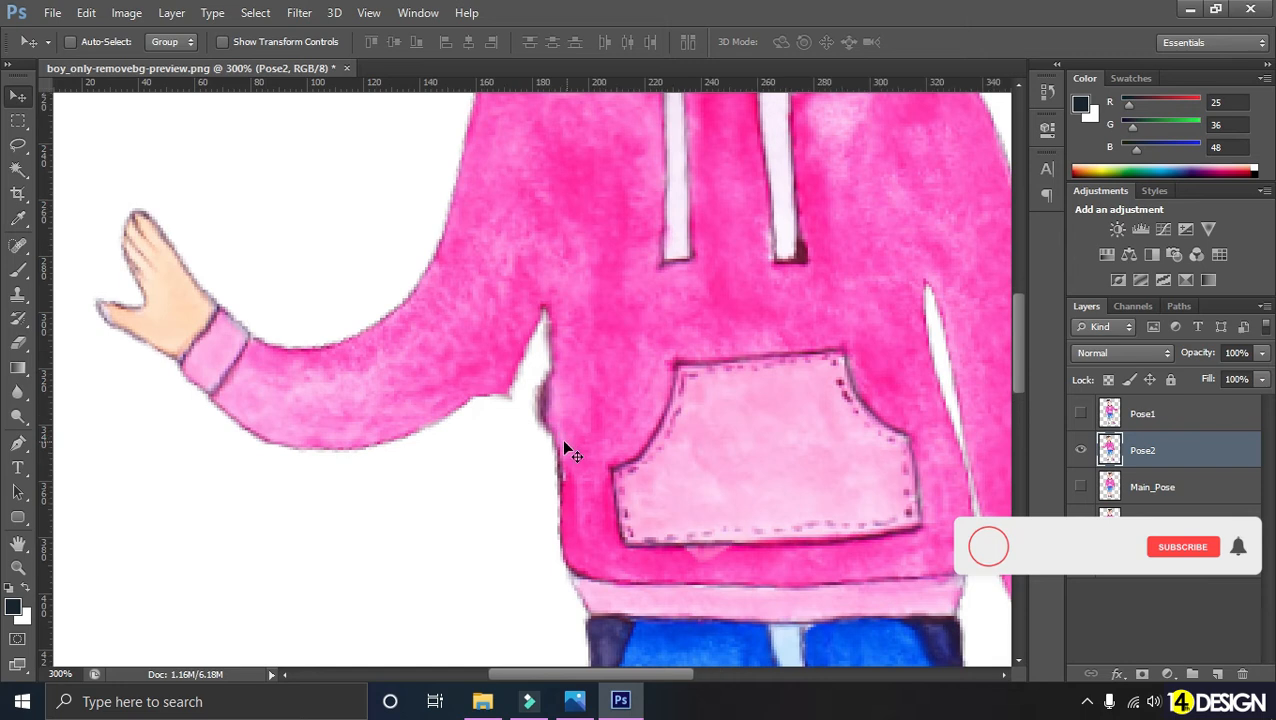
drag(565, 450, 645, 458)
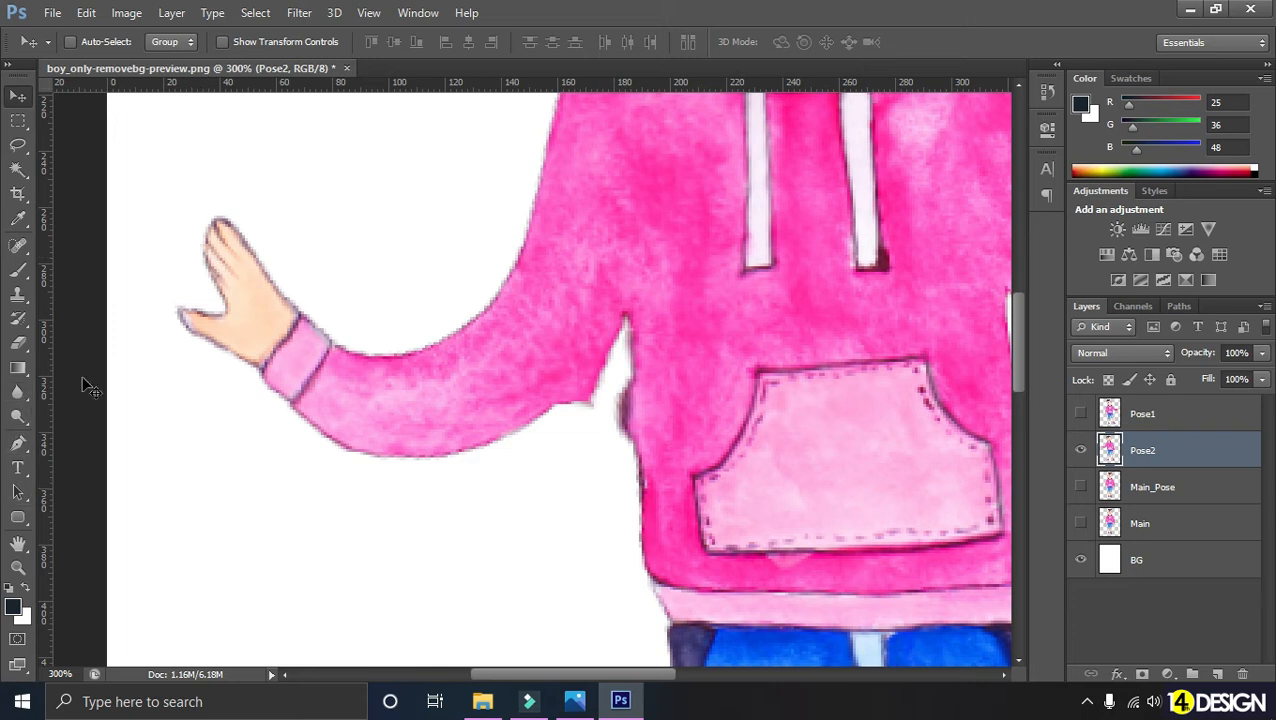
click(299, 12)
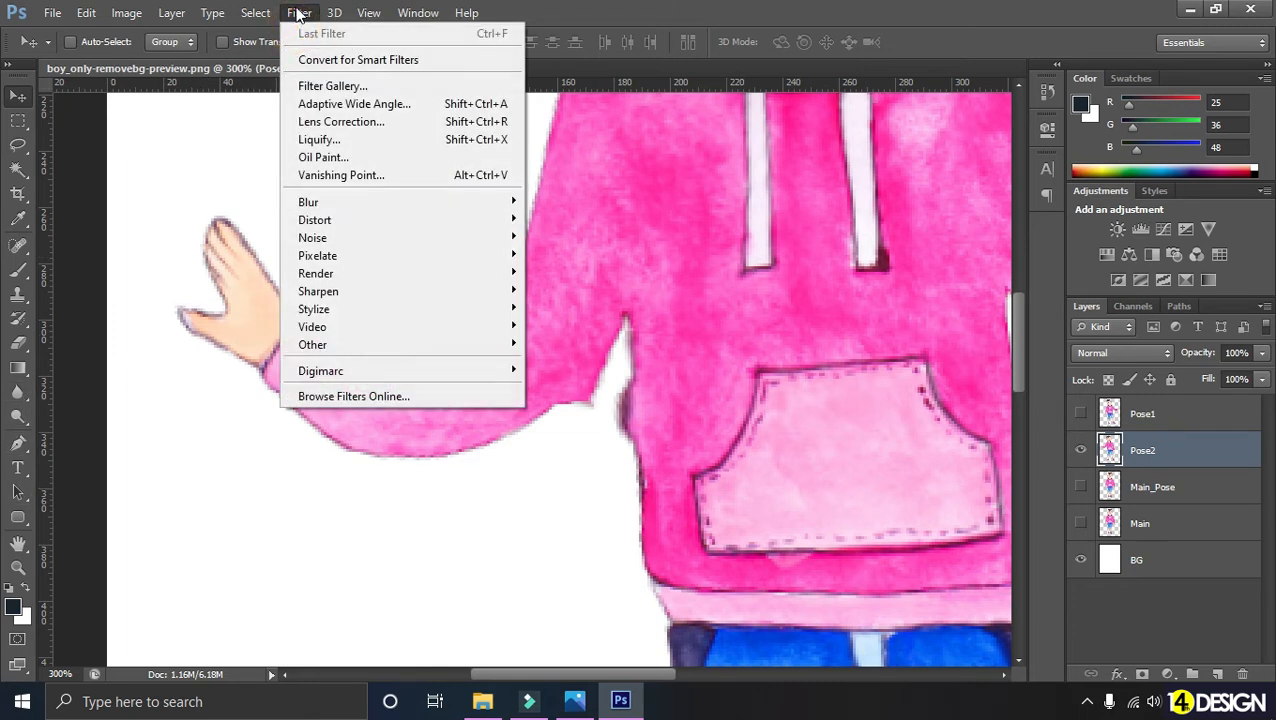
click(353, 146)
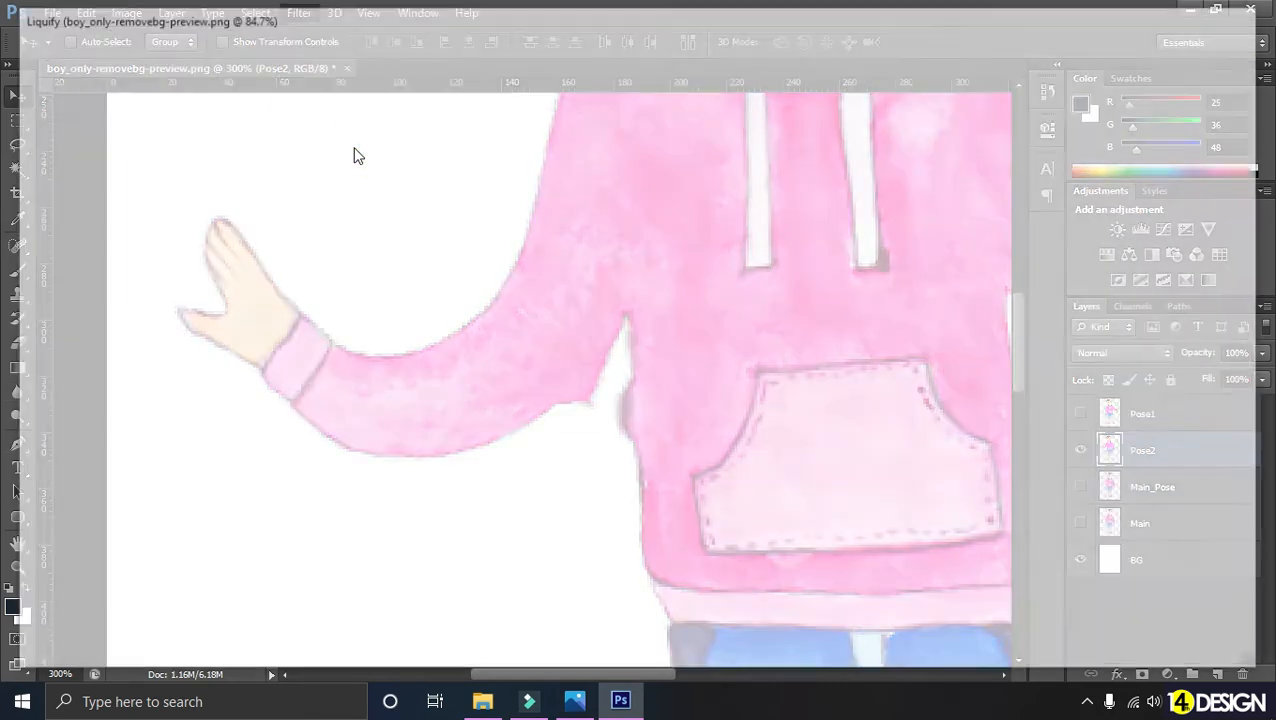
Step: Smooth the jagged underside of the raised sleeve and push in the dark bump on the hoodie's side with the Forward Warp tool
click(419, 277)
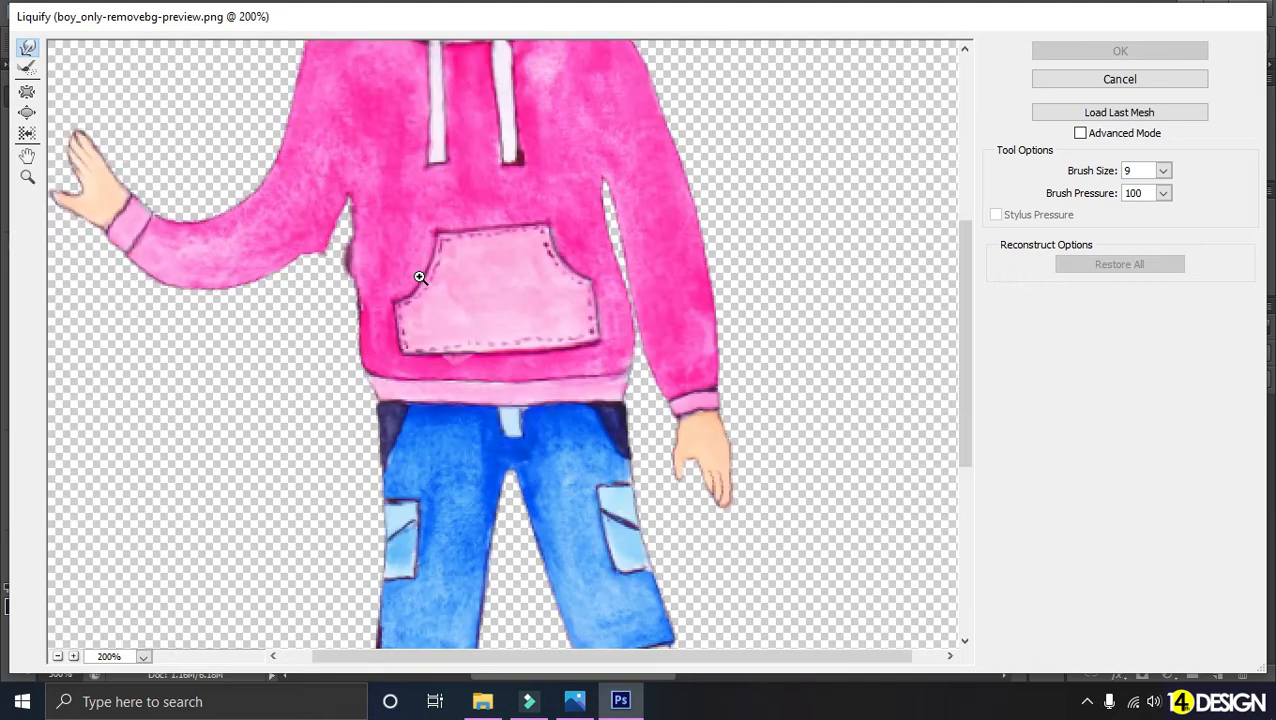
click(342, 250)
drag(342, 250, 622, 421)
click(622, 421)
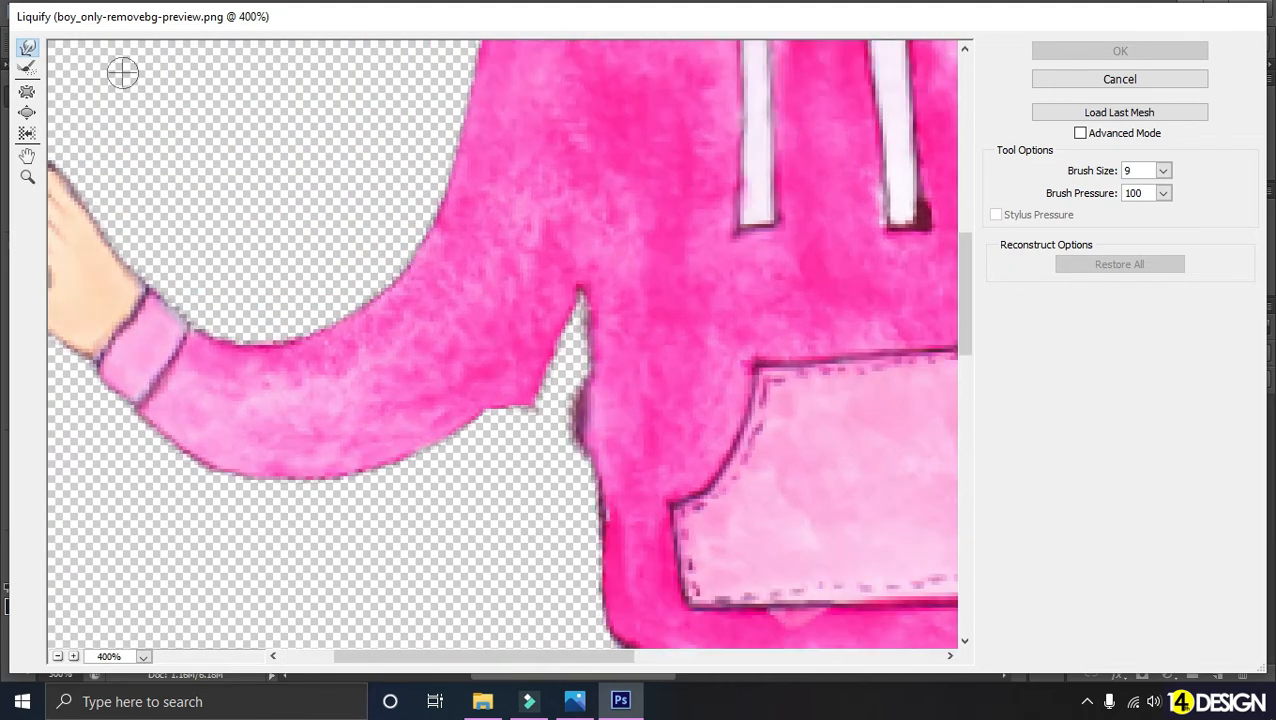
click(28, 55)
mouse_move(604, 378)
mouse_down()
mouse_move(582, 405)
mouse_move(601, 405)
mouse_move(582, 420)
mouse_move(594, 425)
mouse_move(571, 438)
mouse_move(594, 439)
mouse_move(584, 456)
mouse_move(598, 450)
mouse_move(574, 436)
mouse_move(595, 430)
mouse_move(573, 423)
mouse_move(599, 410)
mouse_move(568, 411)
mouse_move(592, 402)
mouse_move(577, 400)
mouse_move(583, 390)
mouse_move(565, 431)
mouse_move(567, 414)
mouse_move(524, 397)
mouse_move(548, 382)
mouse_move(538, 367)
mouse_move(539, 391)
mouse_move(511, 411)
mouse_move(496, 402)
mouse_move(525, 397)
mouse_move(557, 354)
mouse_move(583, 434)
mouse_move(578, 390)
mouse_move(546, 401)
mouse_up()
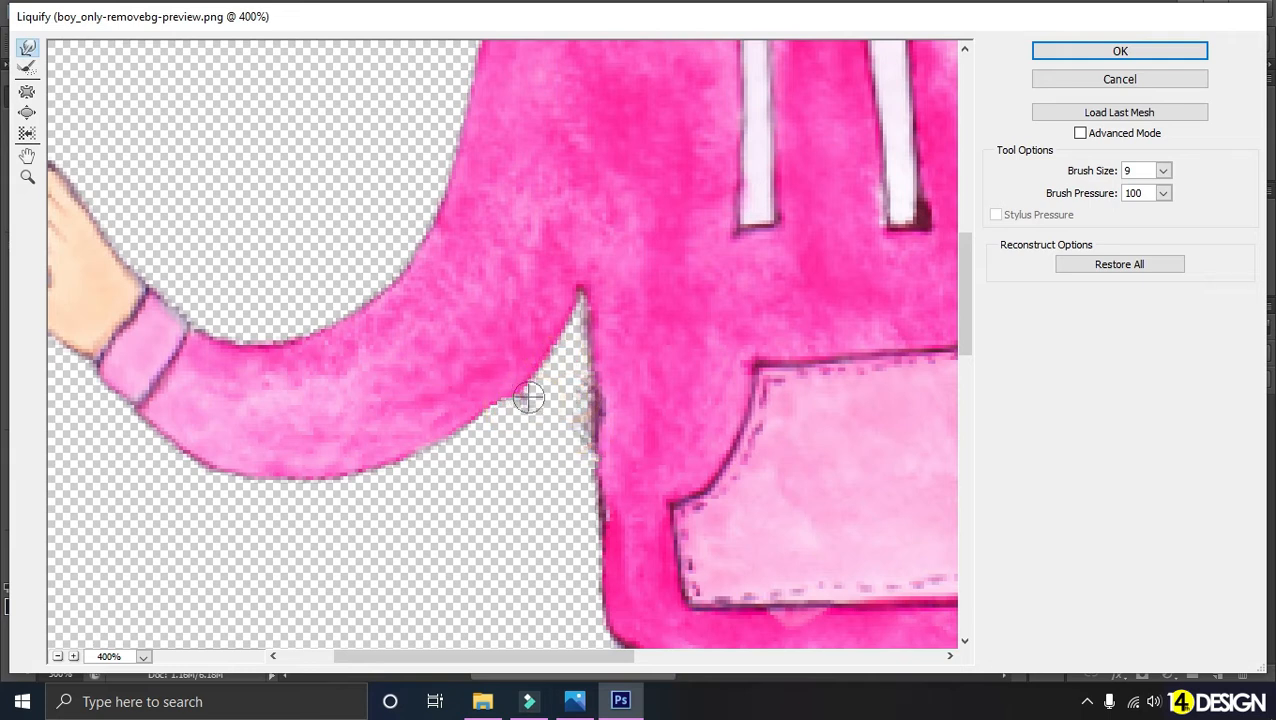
Step: Check the whole figure and the shorts for remaining distortion, and apply the Liquify changes to Pose2
key(ctrl+minus)
key(ctrl+minus)
key(ctrl+minus)
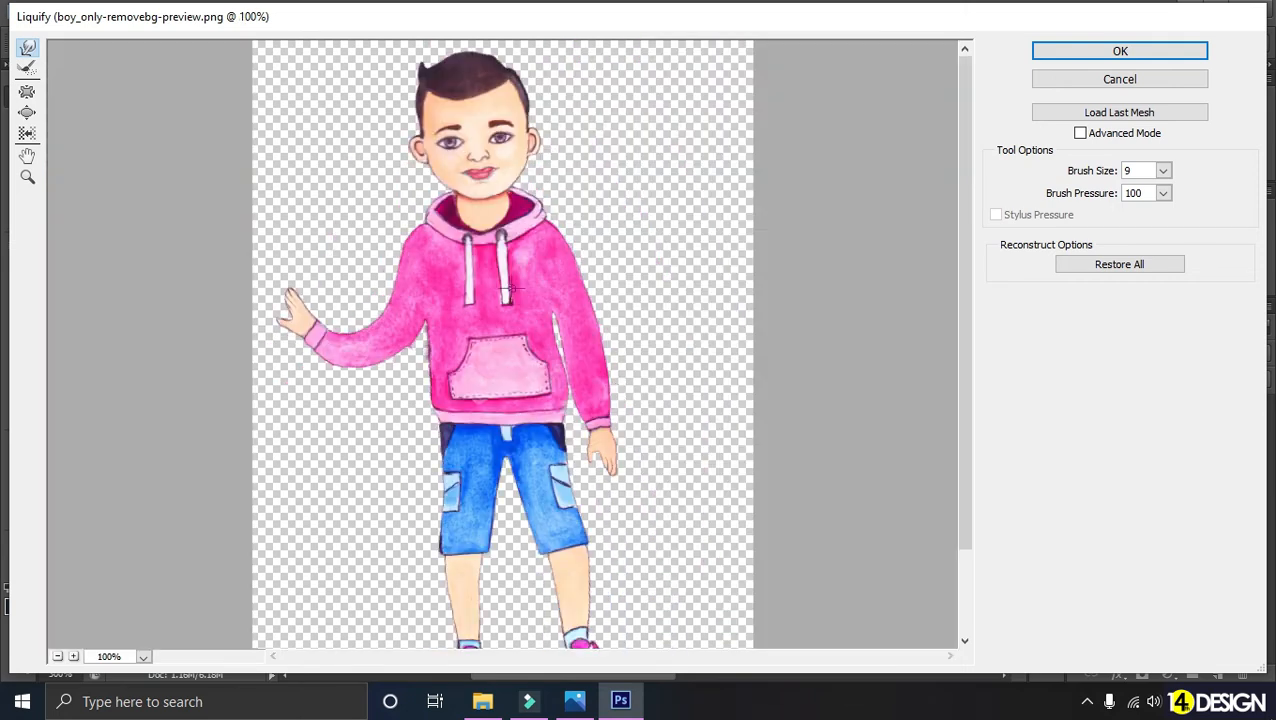
scroll(512, 379, down, 3)
key(ctrl+plus)
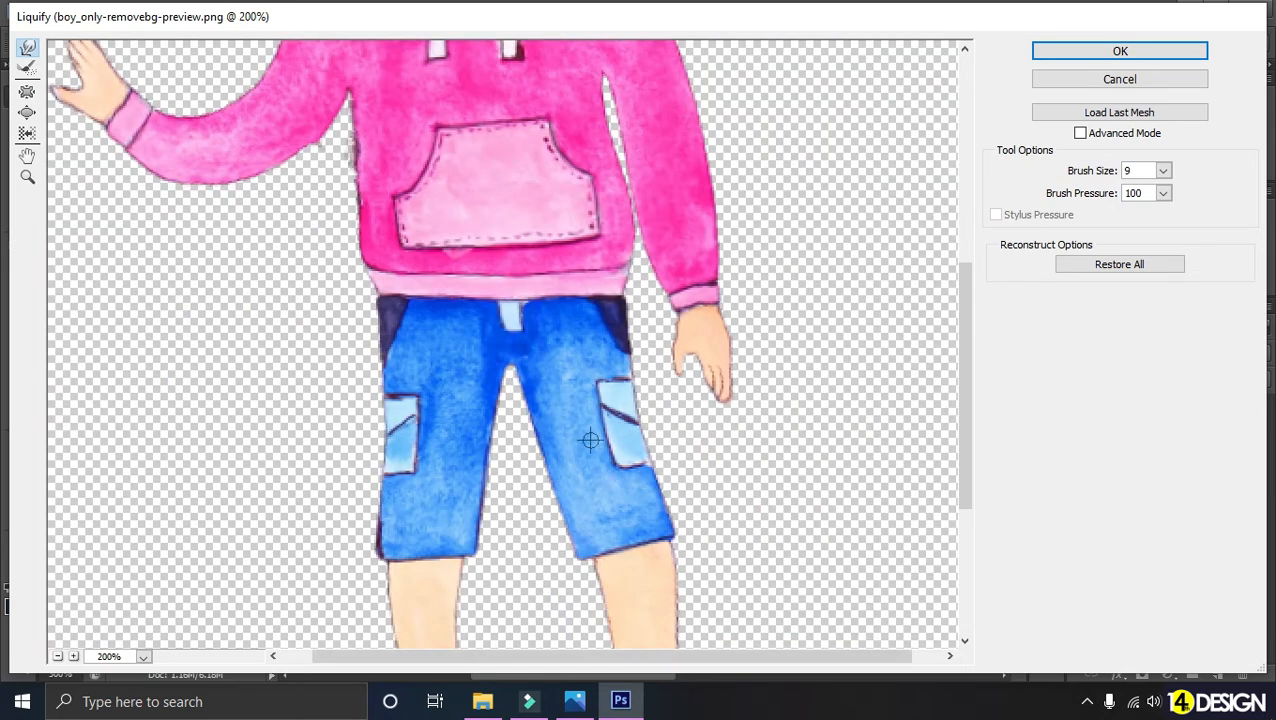
scroll(590, 441, up, 3)
key(ctrl+minus)
click(1159, 51)
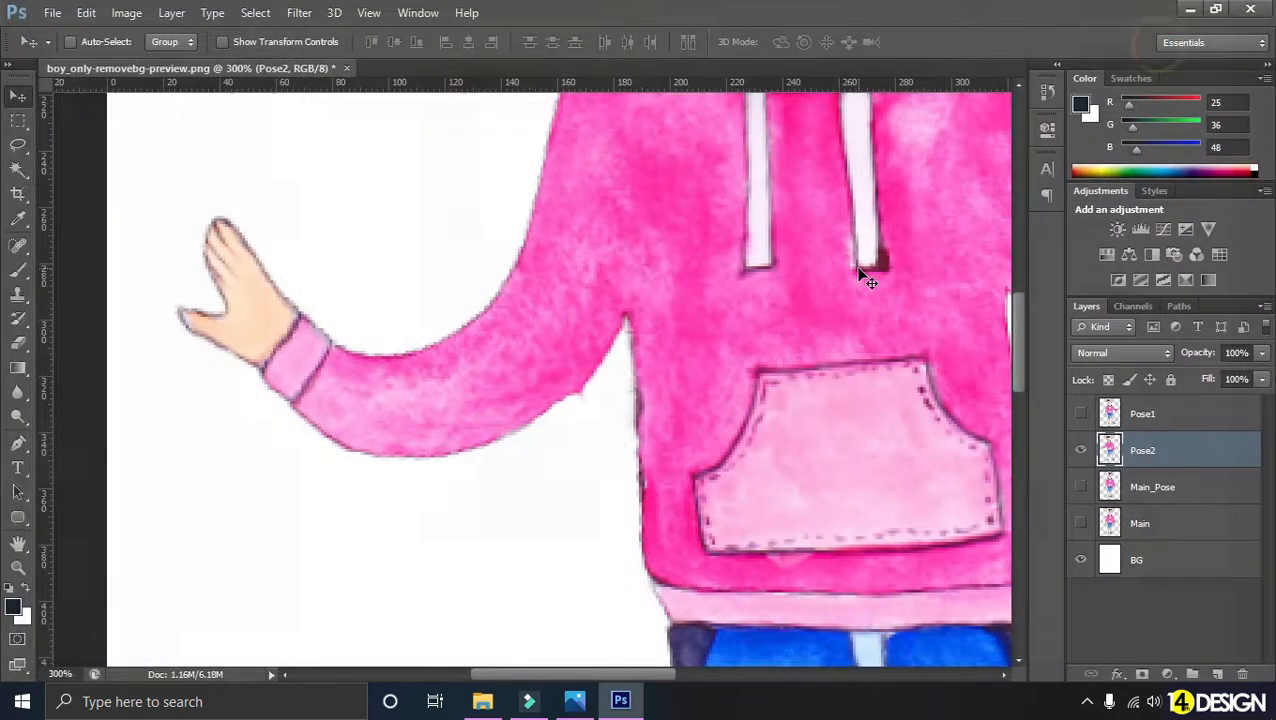
Step: Hide Pose2, show Main_Pose and make Main_Pose the active layer
key(ctrl+minus)
key(ctrl+minus)
key(ctrl+minus)
key(ctrl+minus)
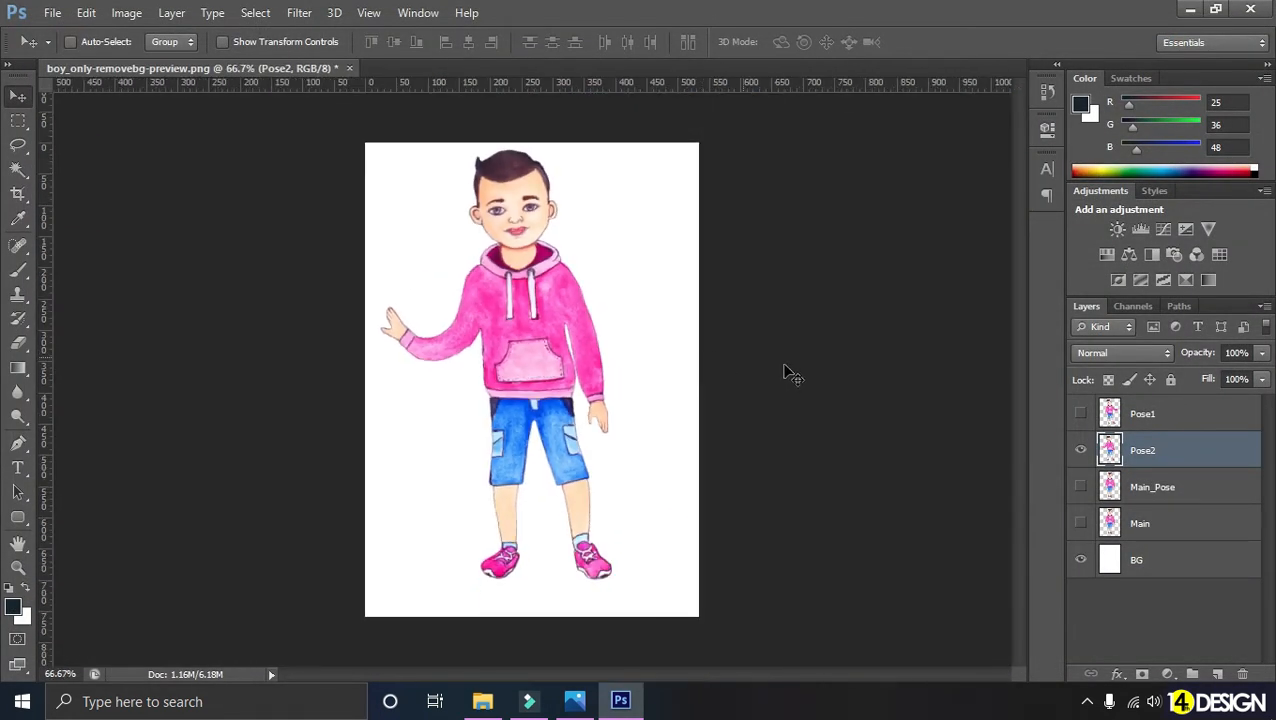
click(1081, 451)
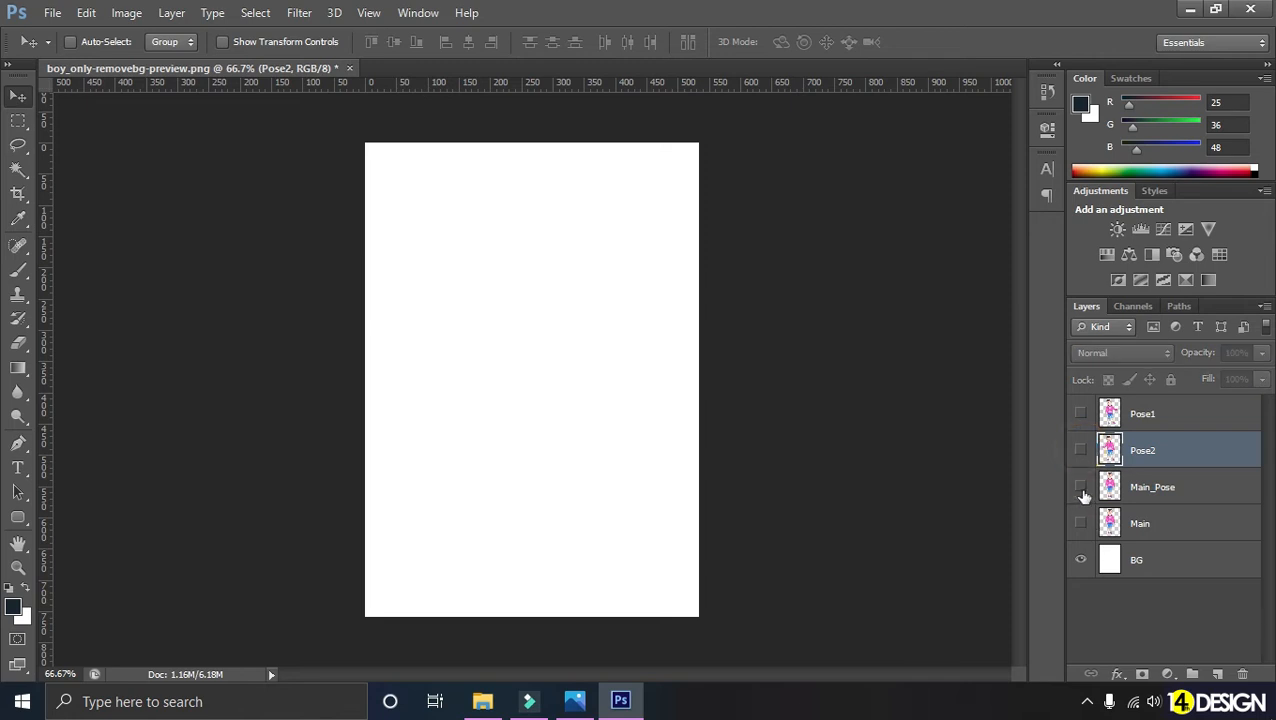
click(1081, 488)
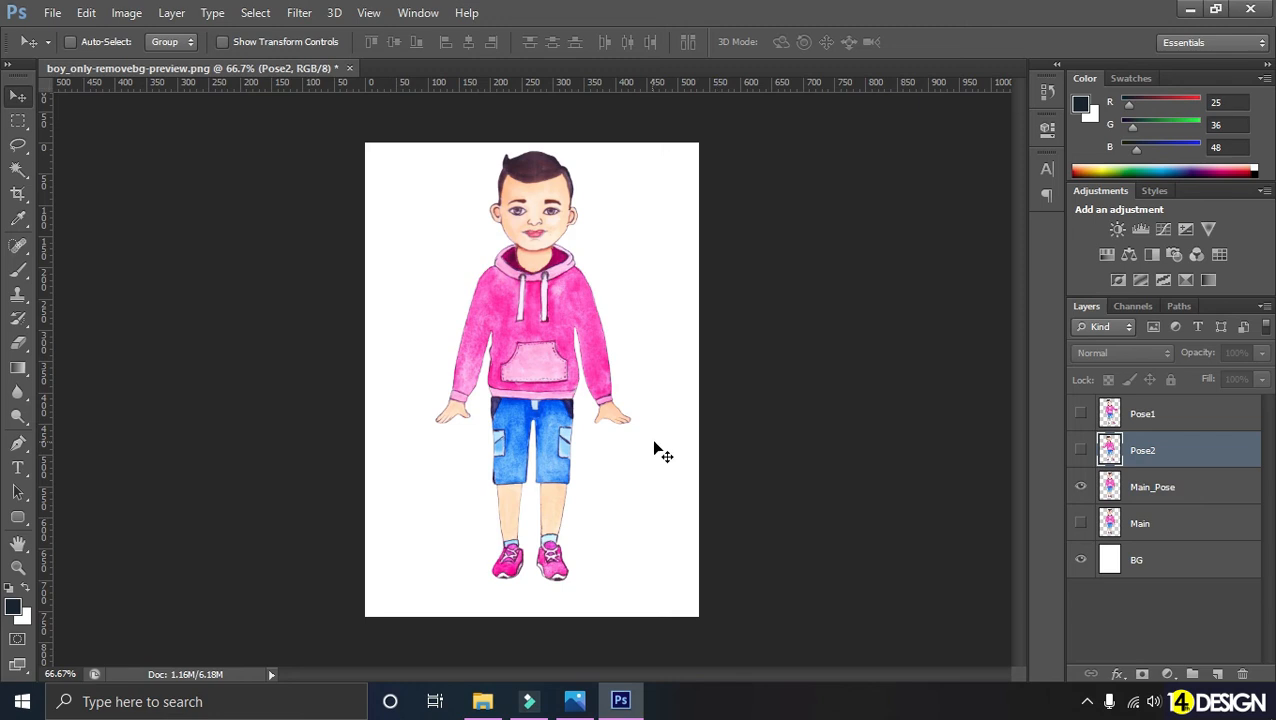
click(1160, 498)
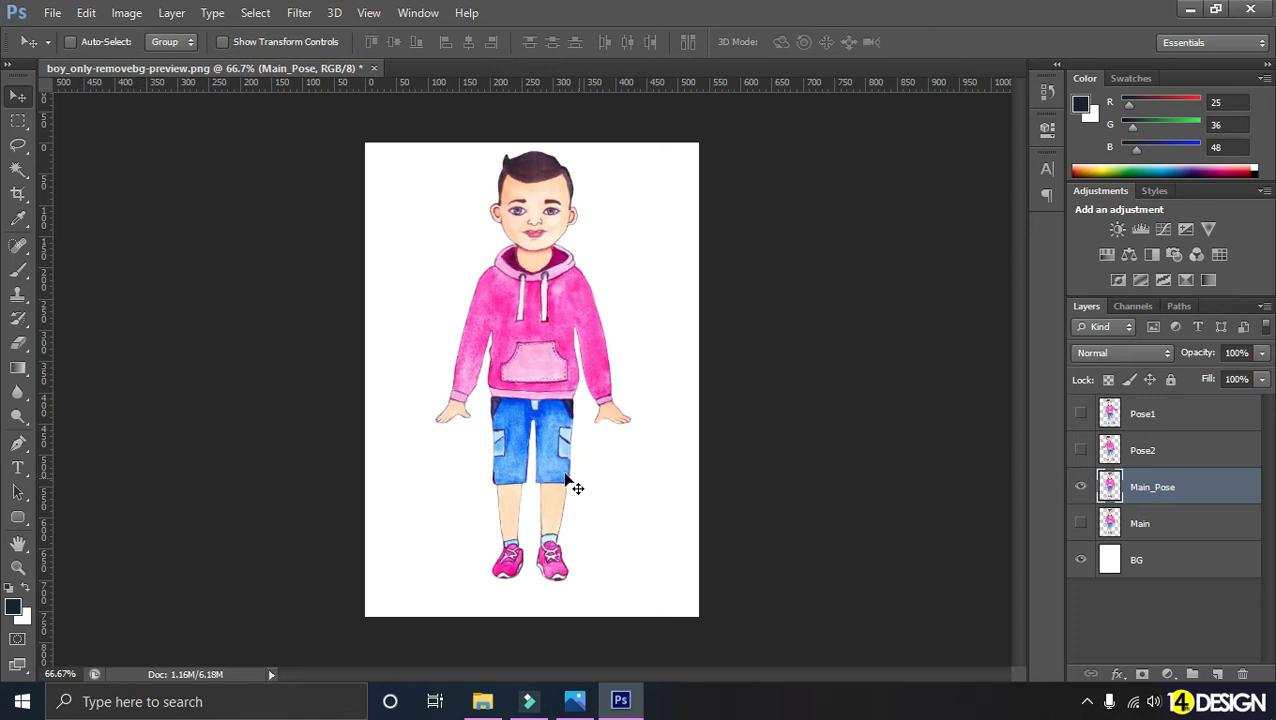
Step: Hide Main_Pose and compare Pose1 with Pose2 by toggling their visibility, leaving only Pose2 shown above the background
click(1082, 486)
click(1081, 414)
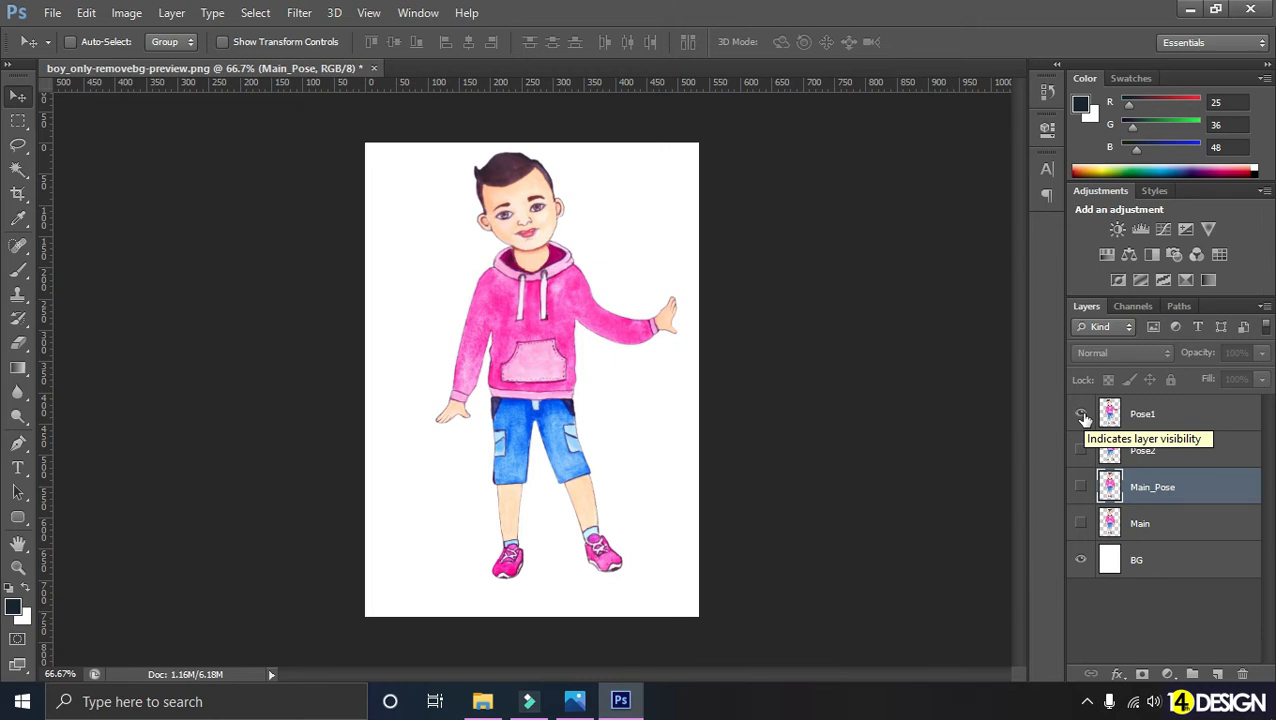
click(1082, 415)
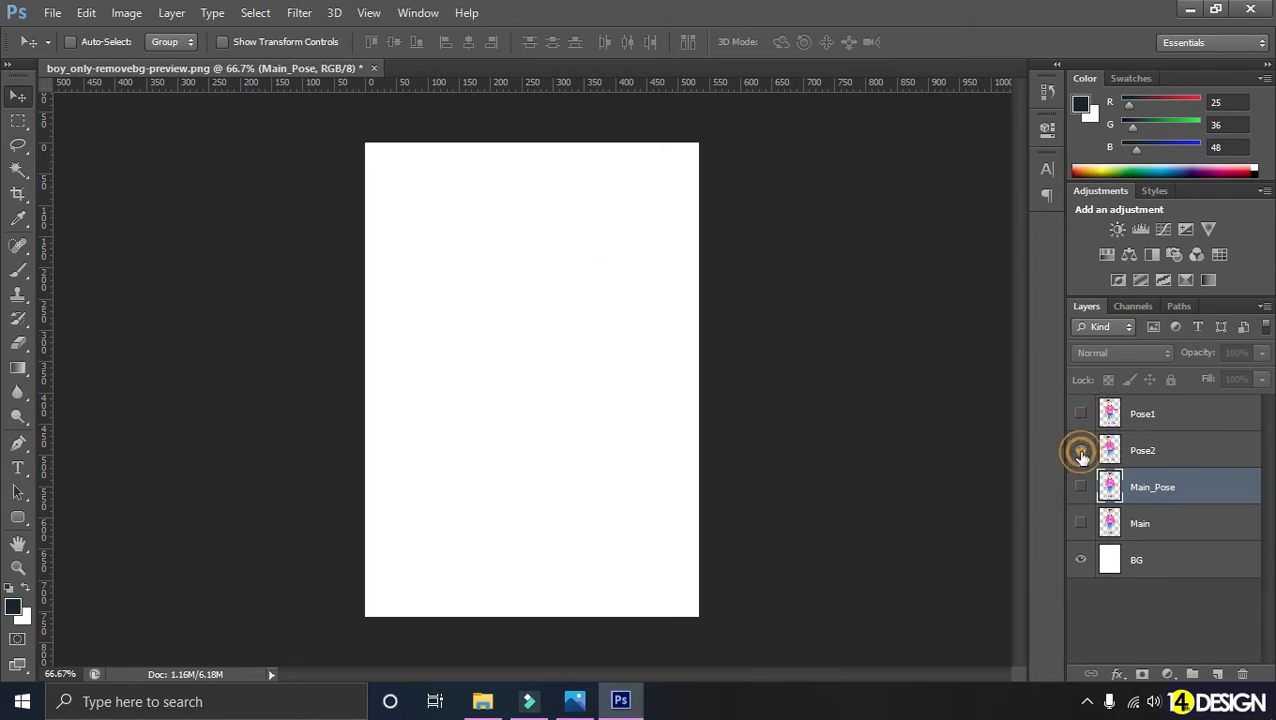
click(1081, 451)
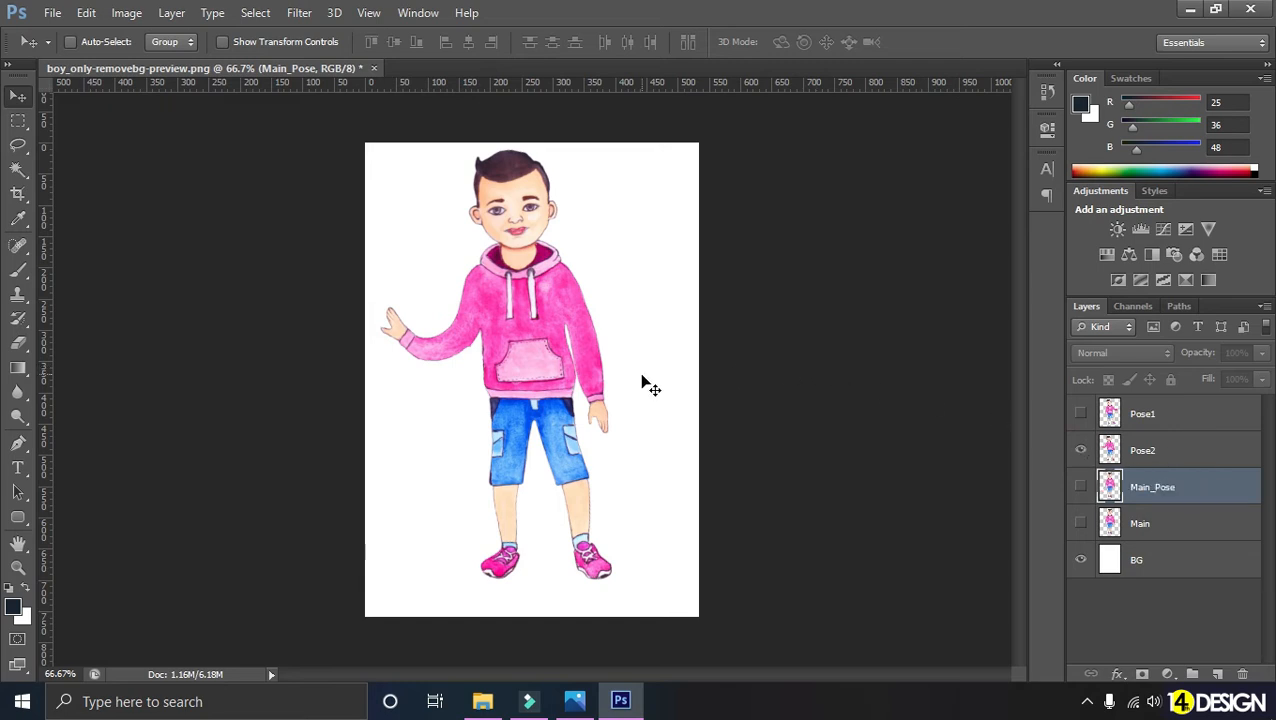
Step: Examine the boy's face in Pose2 up close, especially the mouth, eyes and eyebrows
key(ctrl+plus)
scroll(650, 390, up, 5)
key(ctrl+plus)
scroll(621, 402, up, 3)
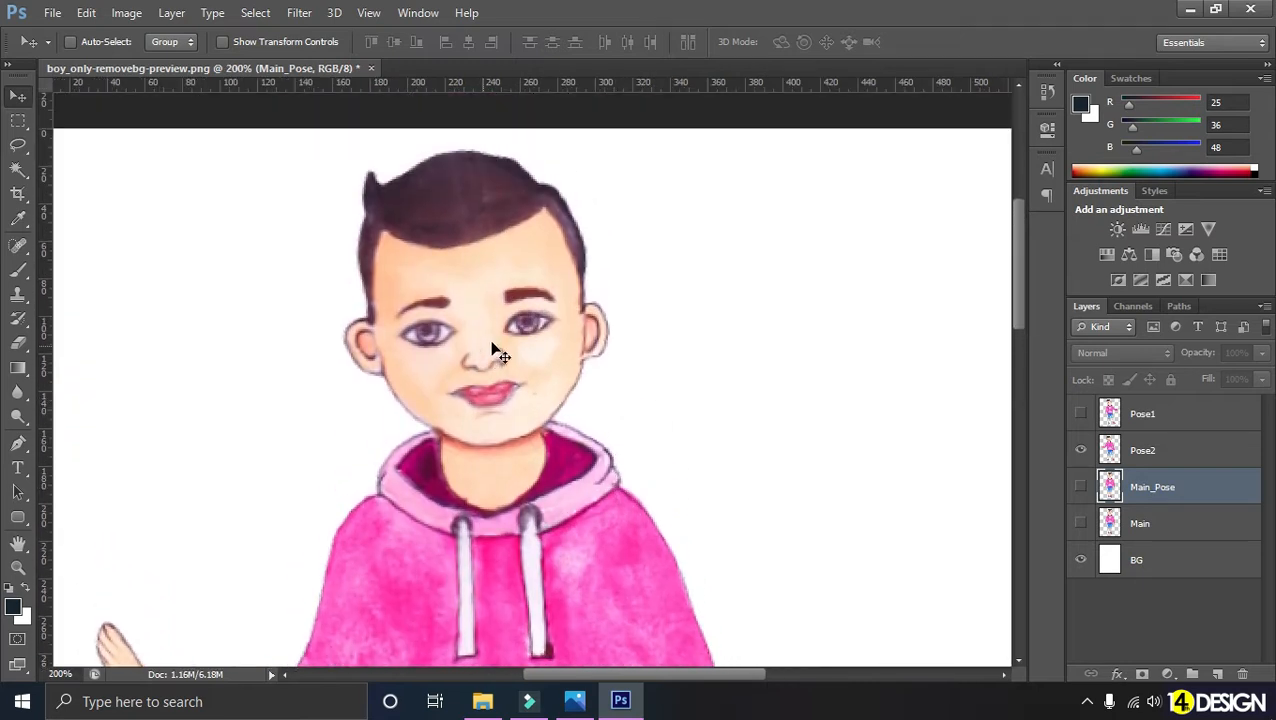
scroll(552, 345, down, 1)
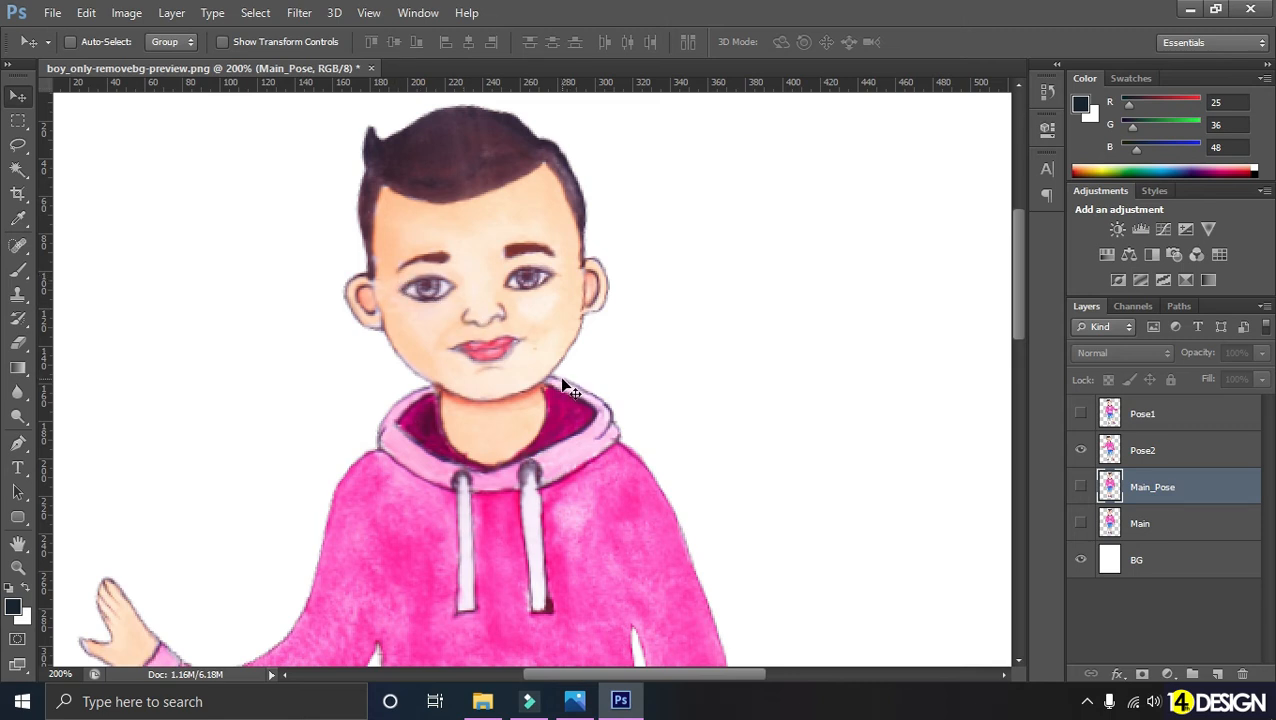
key(ctrl+plus)
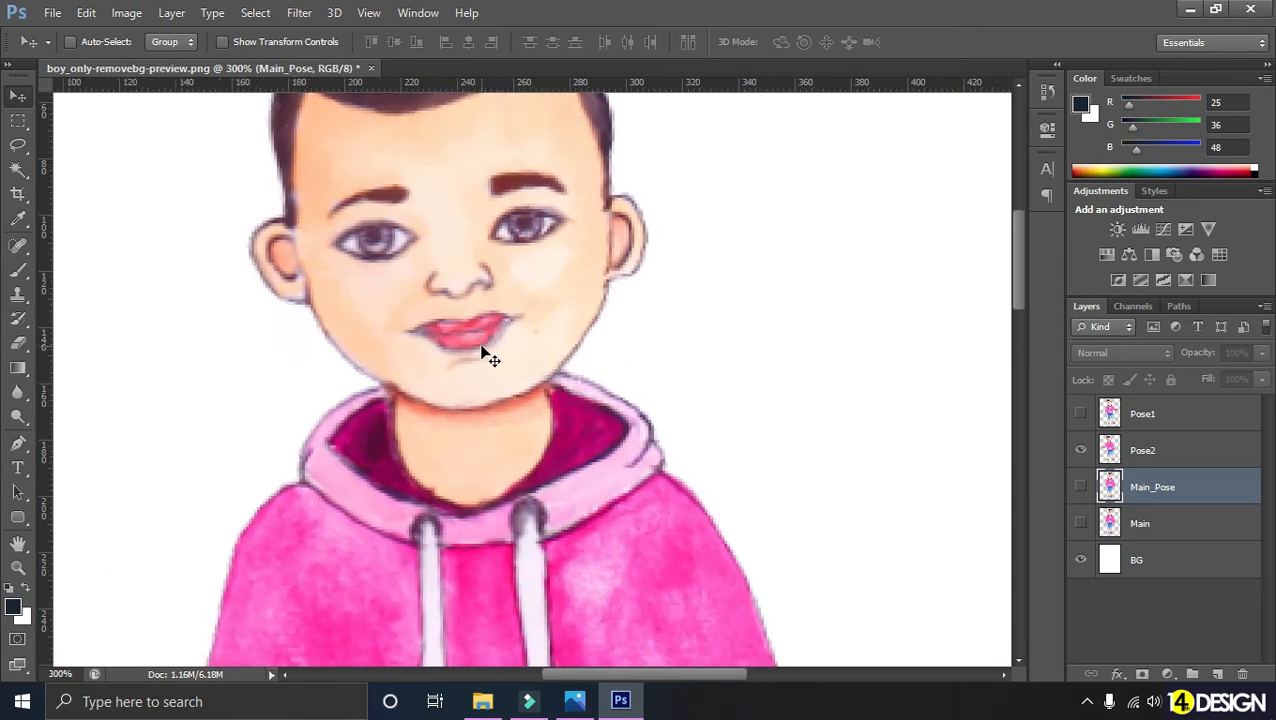
key(ctrl+plus)
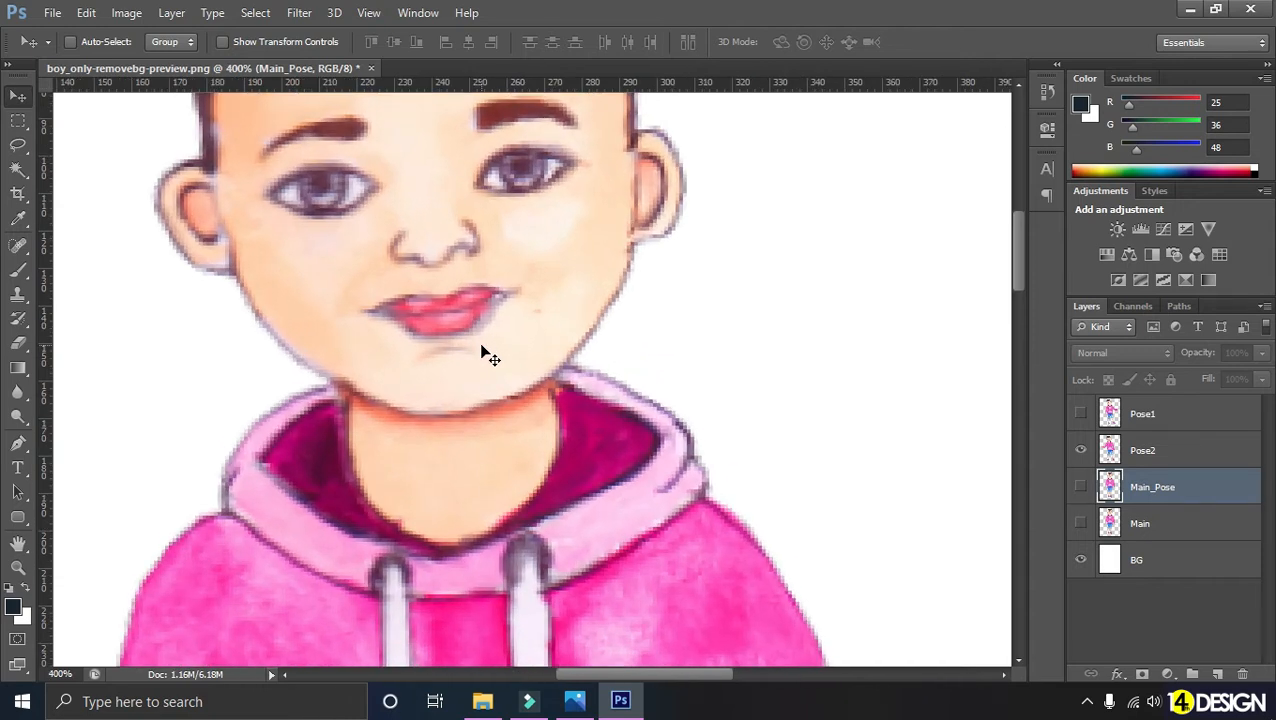
drag(480, 329, 618, 406)
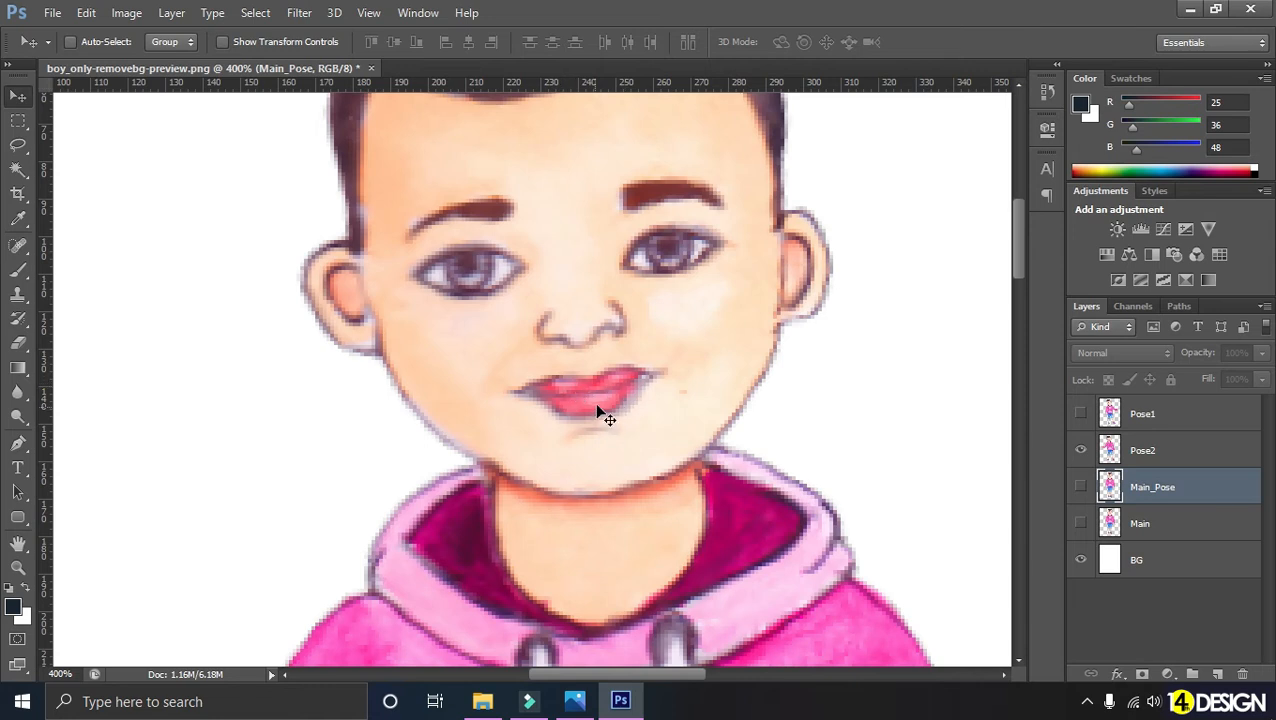
key(ctrl+minus)
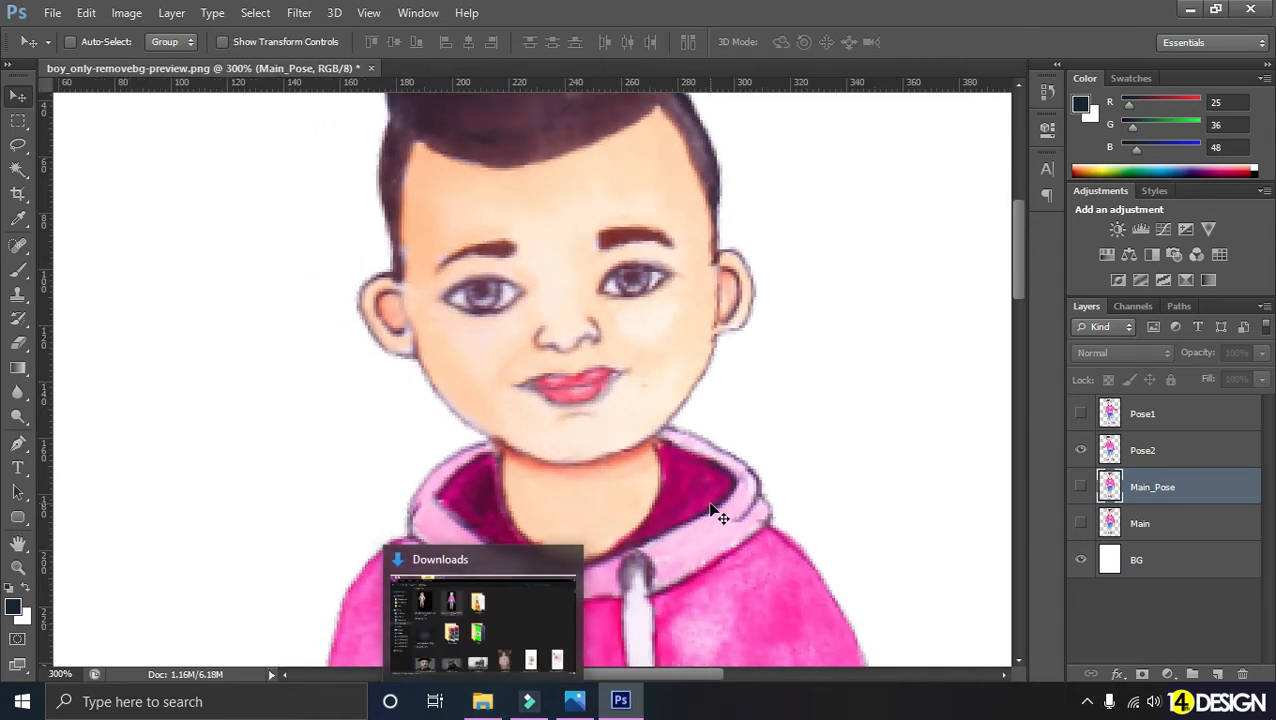
key(ctrl+minus)
key(ctrl+minus)
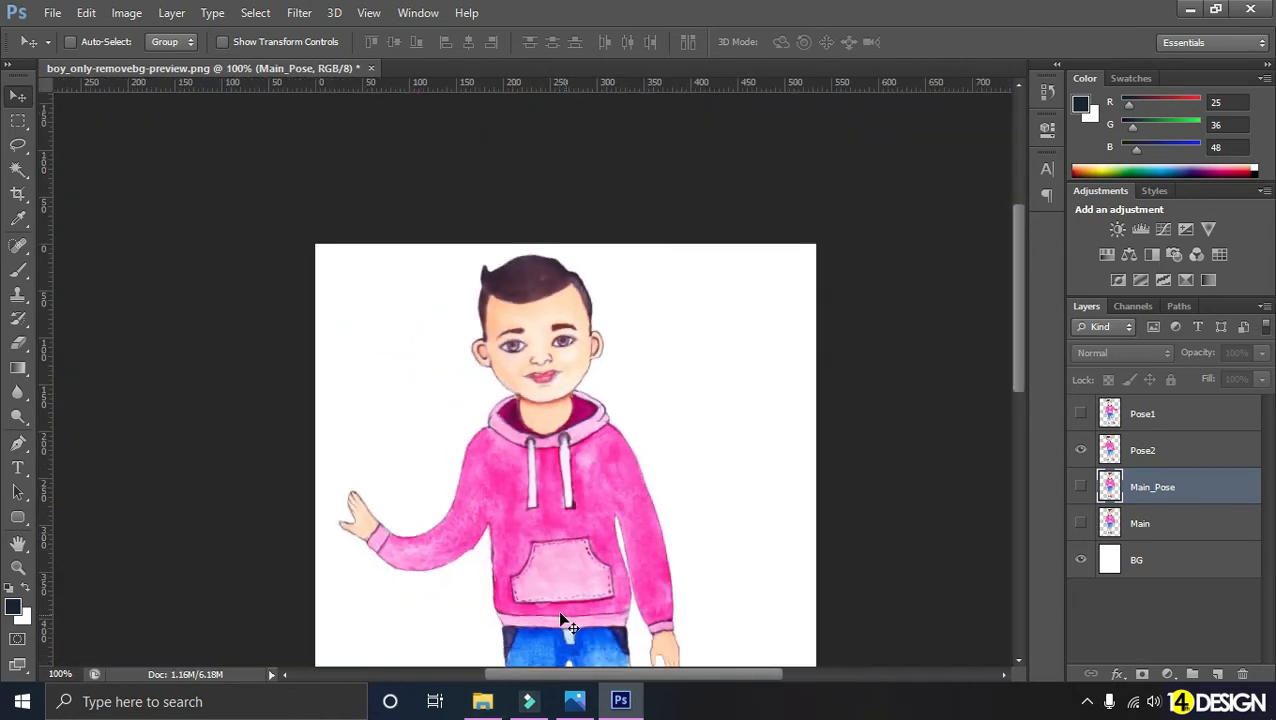
Step: Switch to File Explorer, open Pose1.jpg from the Furthergrow Technologies folder on Local Disk (E:), and go to Pose_Default.jpg
click(482, 701)
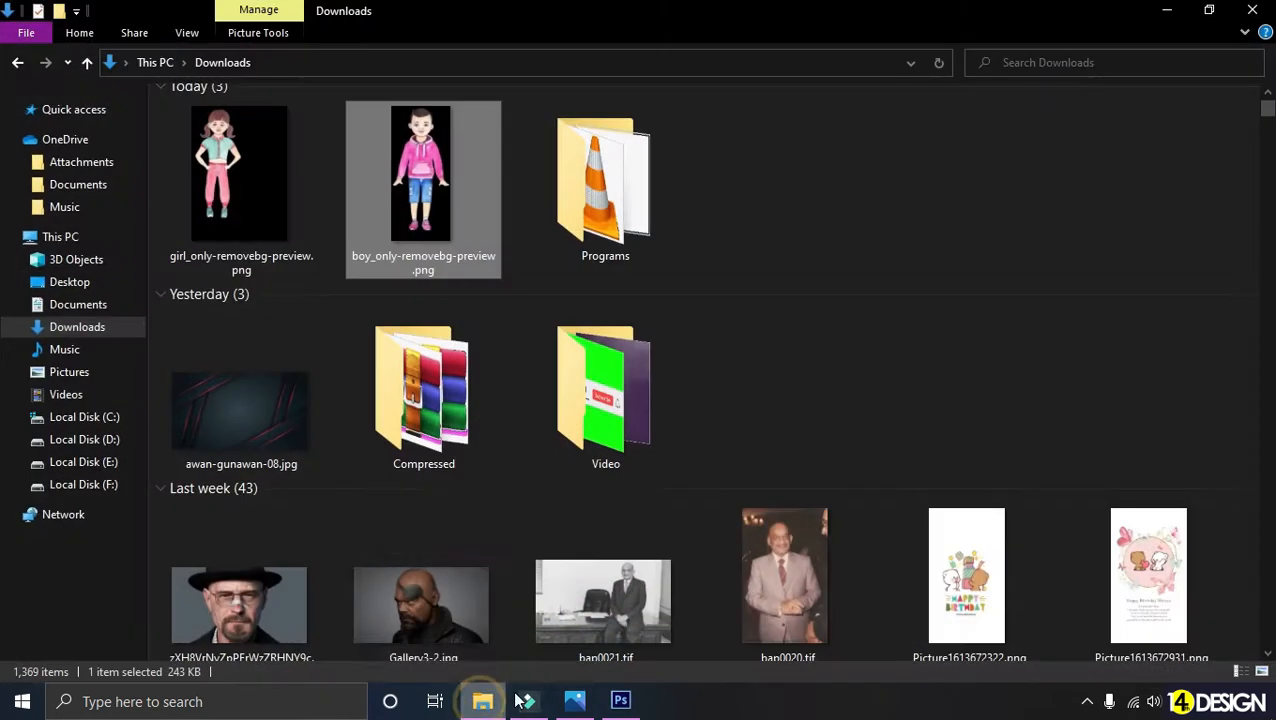
click(100, 462)
double_click(399, 436)
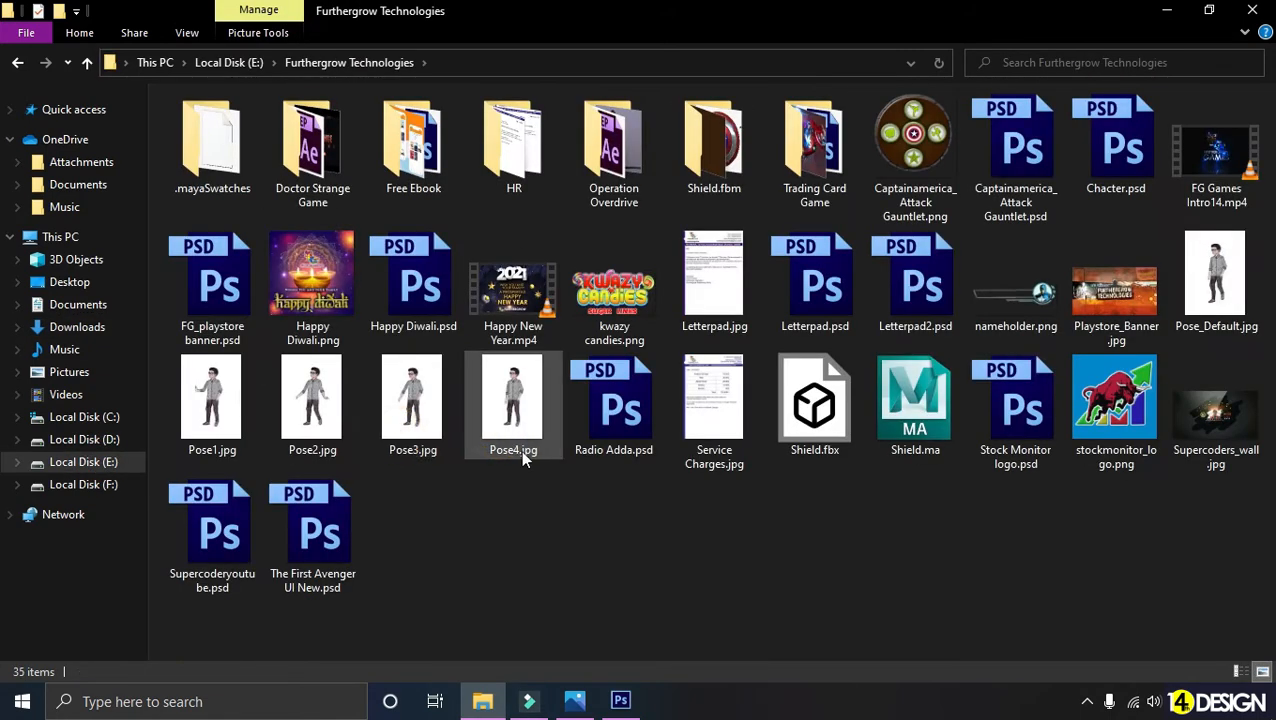
click(252, 389)
key(Left)
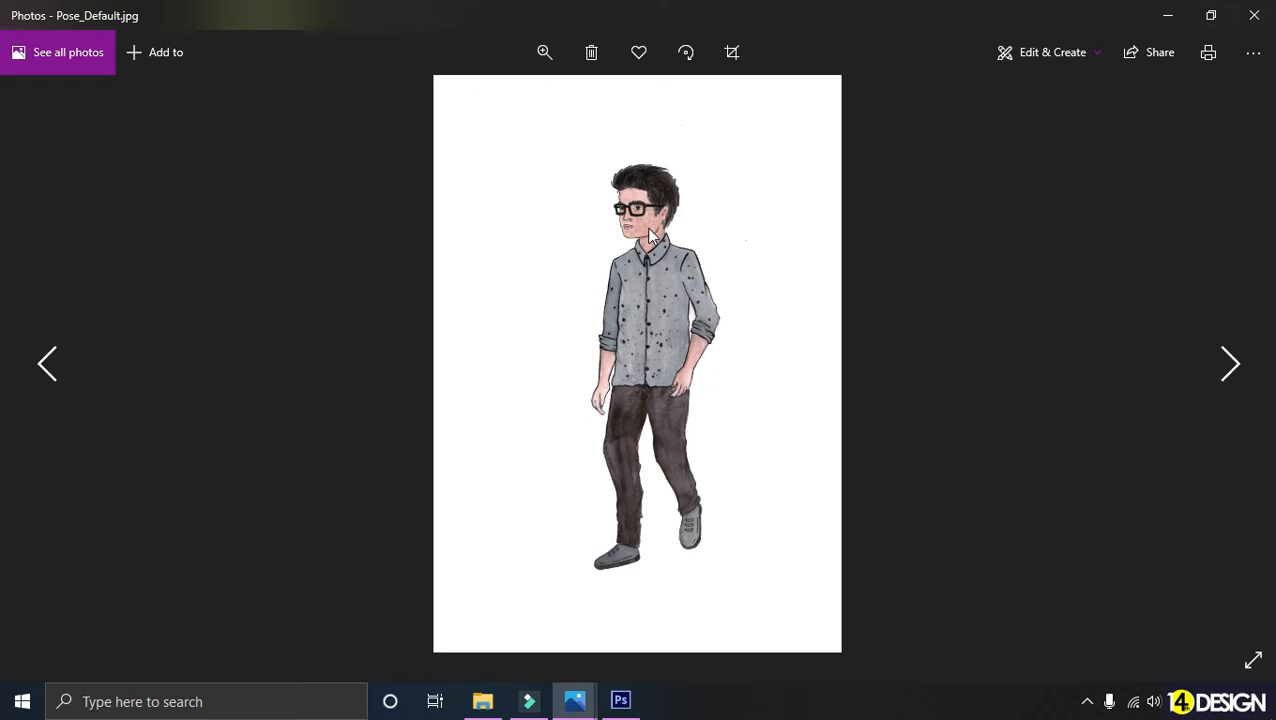
Step: Compare the character's face and arms in Pose_Default.jpg and Pose1.jpg up close, and close the image viewer
scroll(650, 235, up, 2)
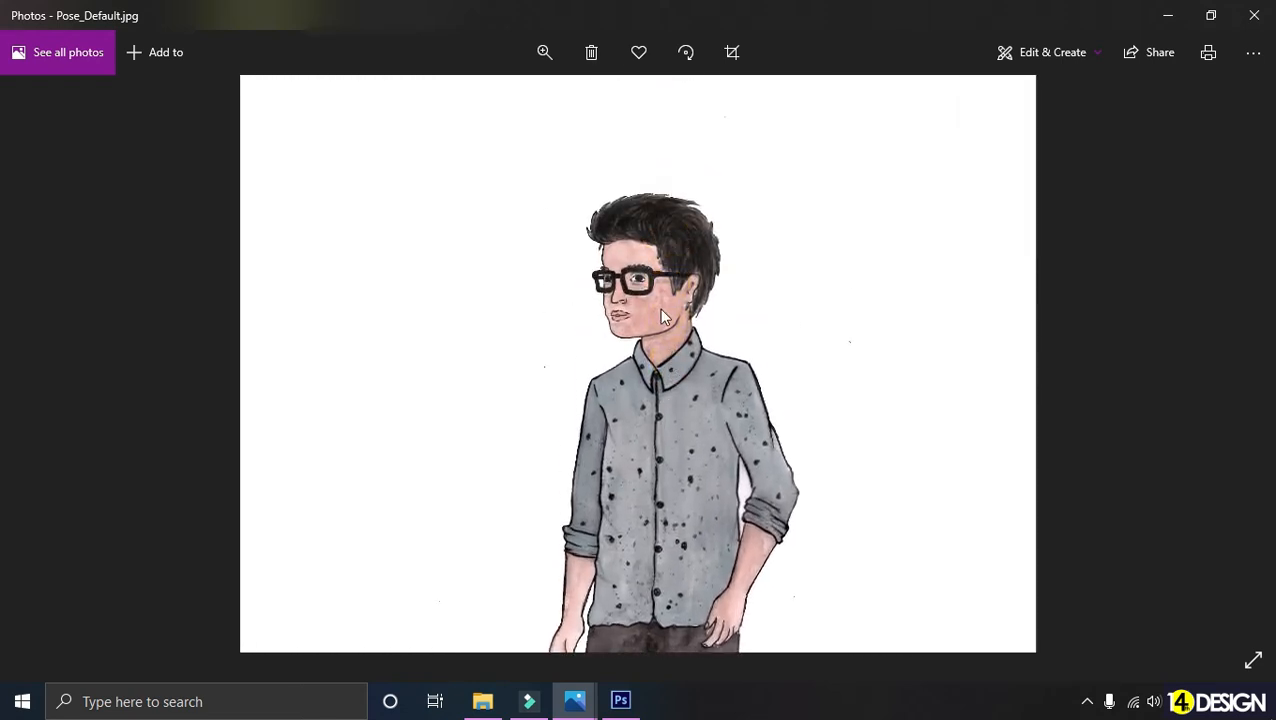
scroll(656, 285, up, 1)
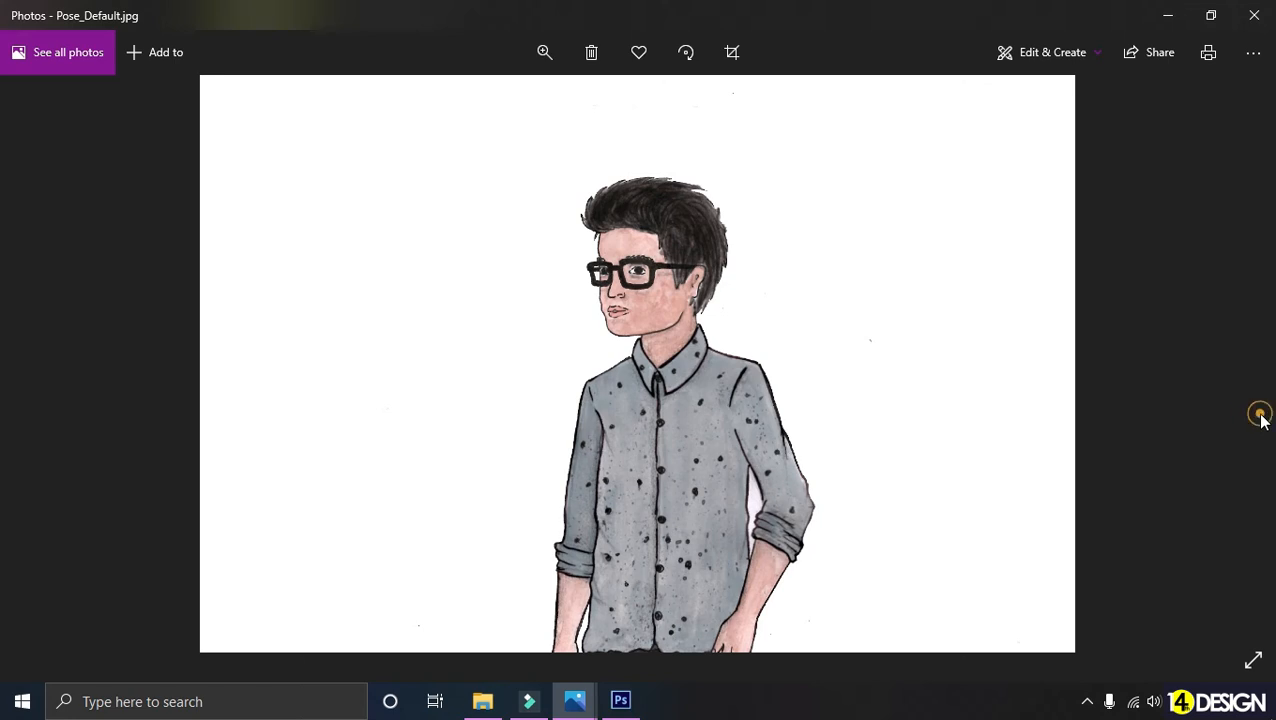
double_click(869, 362)
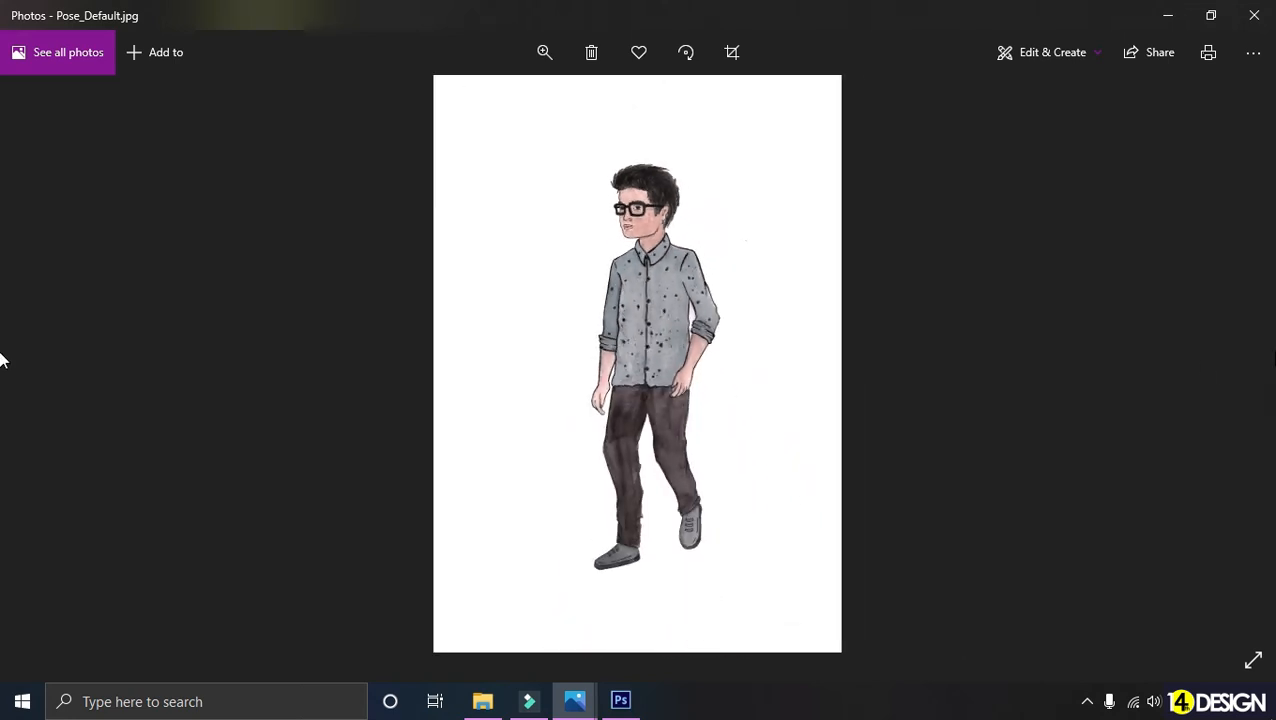
click(1229, 362)
scroll(786, 290, up, 3)
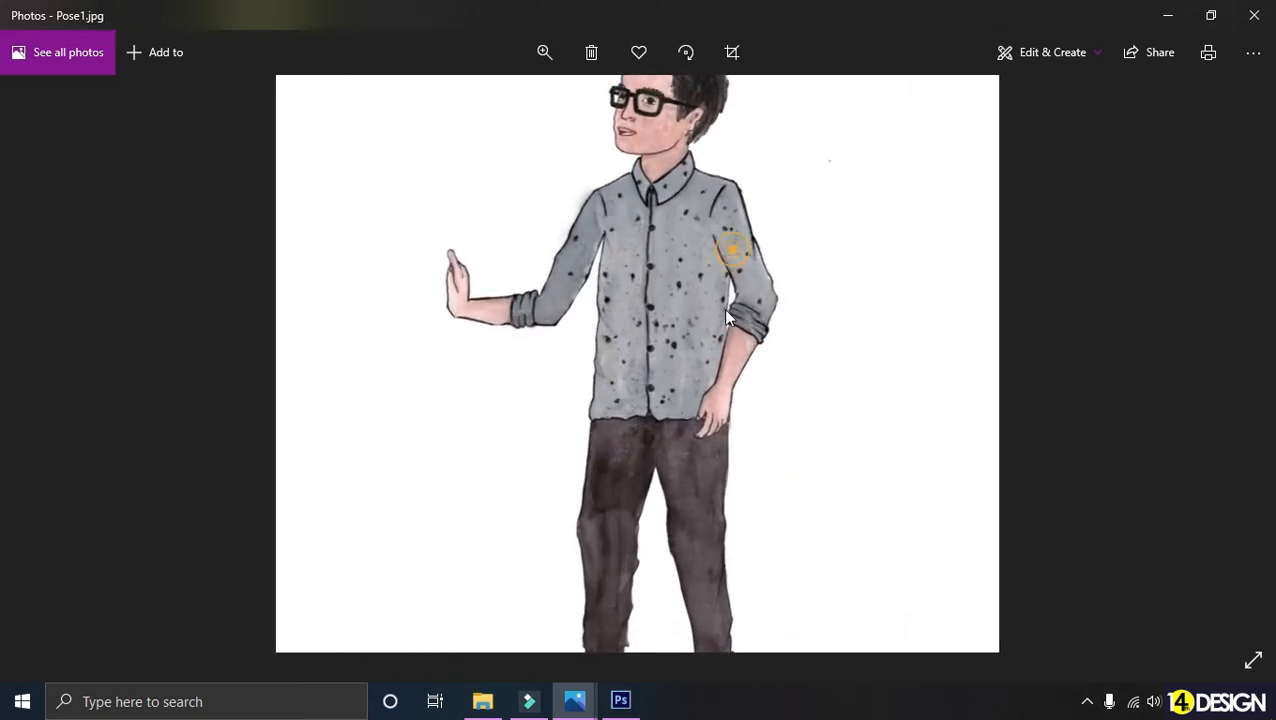
scroll(664, 229, up, 3)
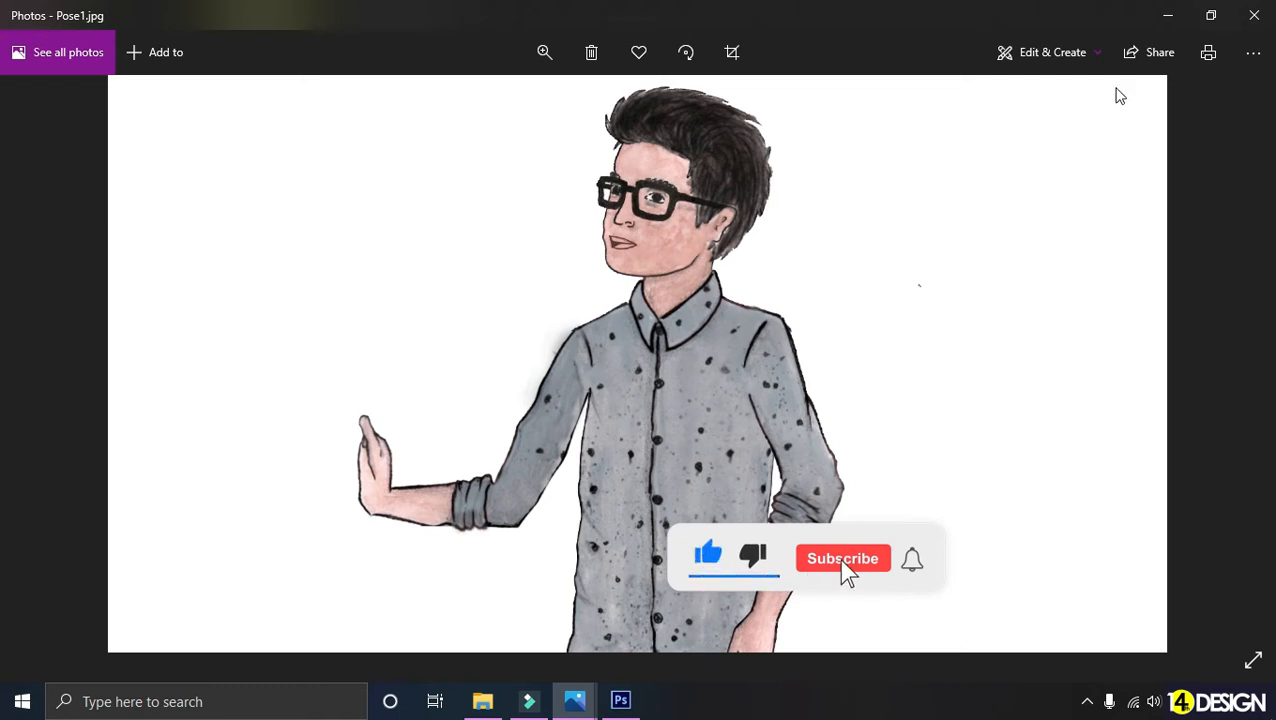
click(1254, 15)
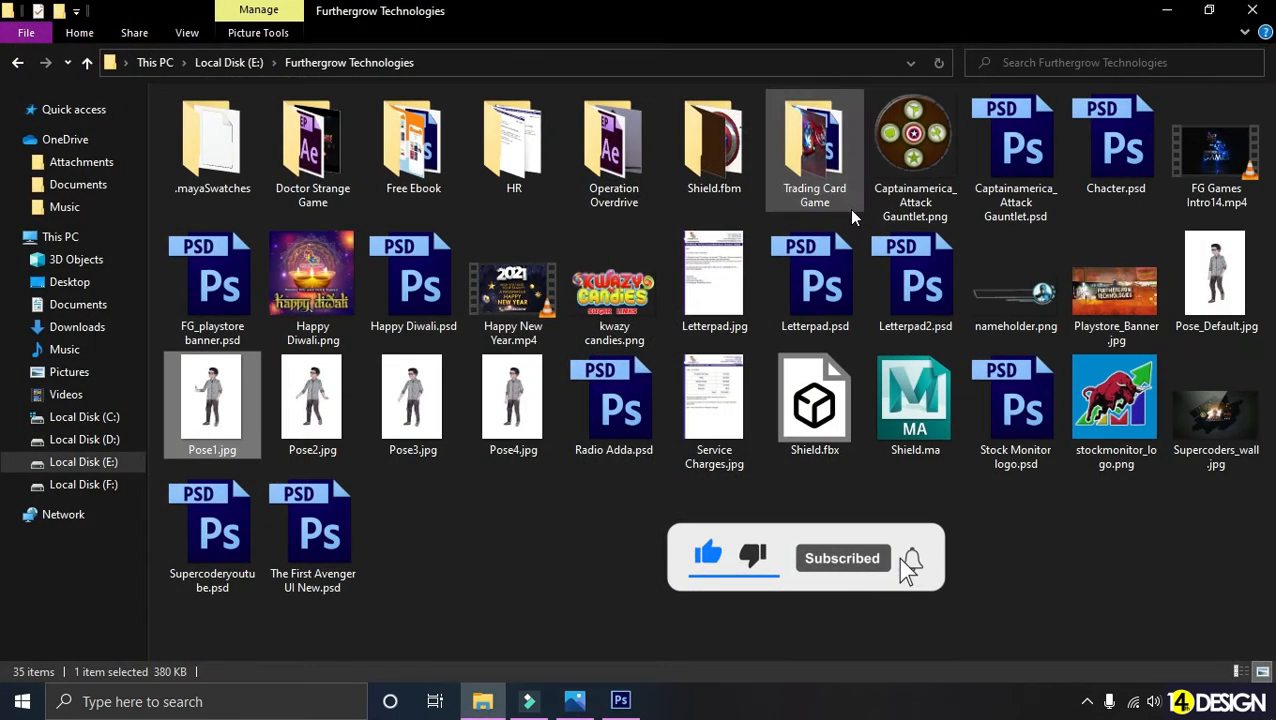
Step: Switch back to Photoshop and view the boy's head and upper body in Pose2 up close
click(626, 702)
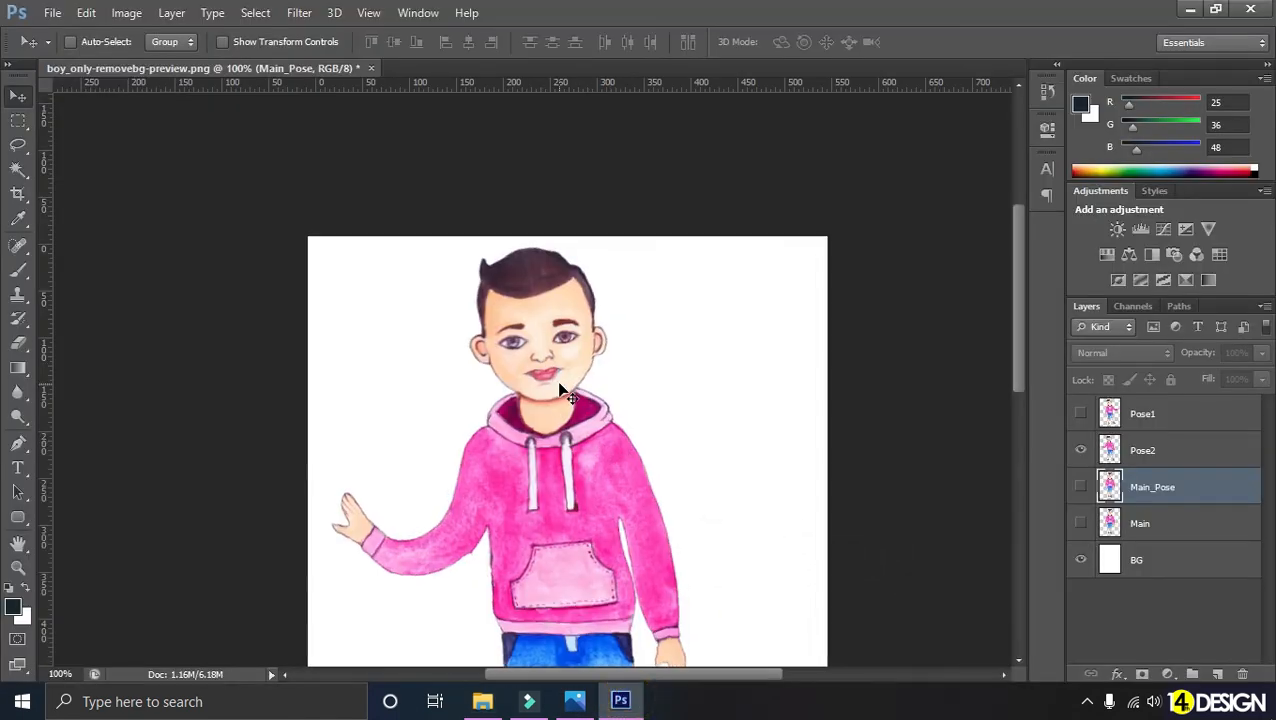
key(ctrl+plus)
scroll(571, 386, right, 1)
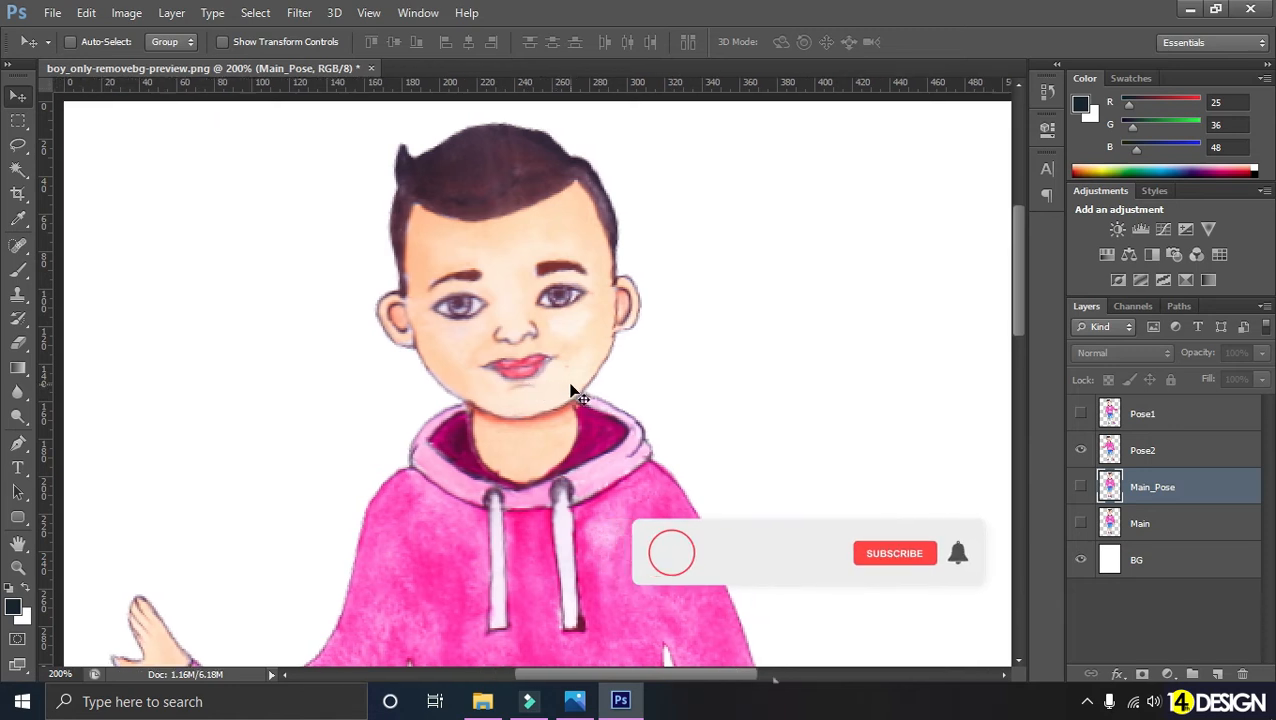
Step: Hide the Pose2 layer so that only the BG layer remains visible
scroll(575, 390, left, 1)
scroll(575, 390, down, 1)
scroll(575, 385, down, 5)
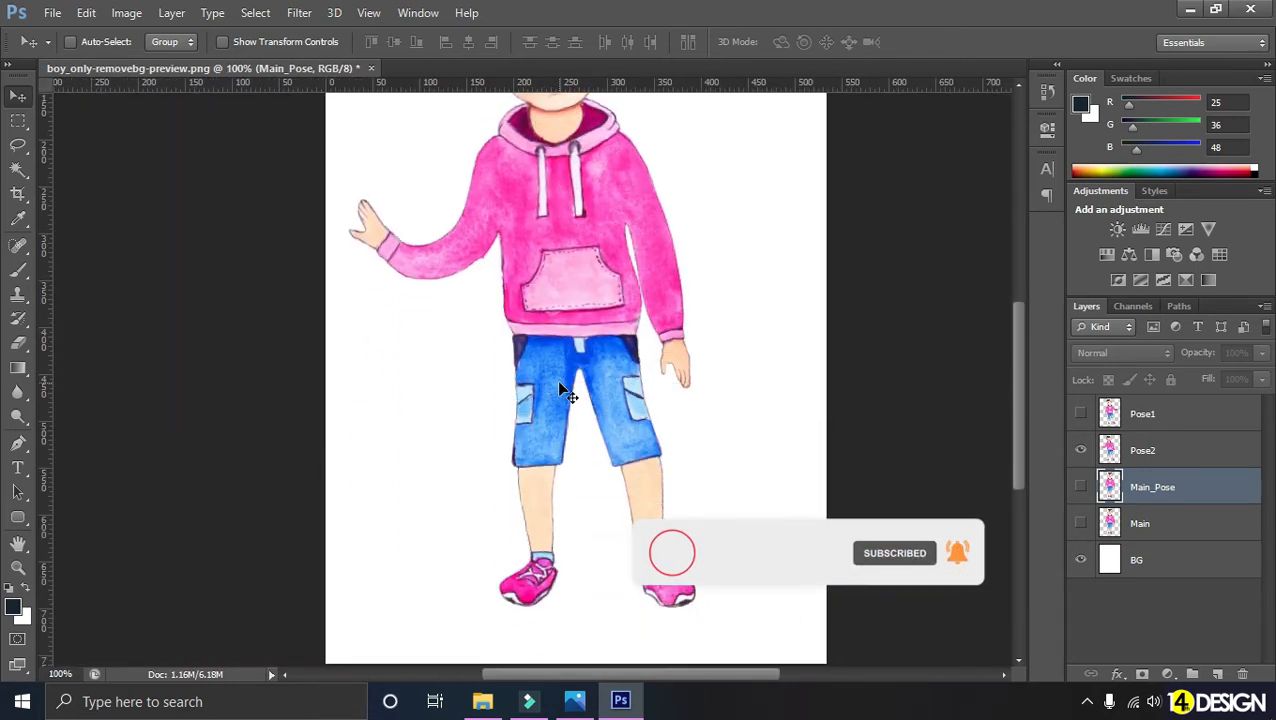
scroll(562, 390, down, 1)
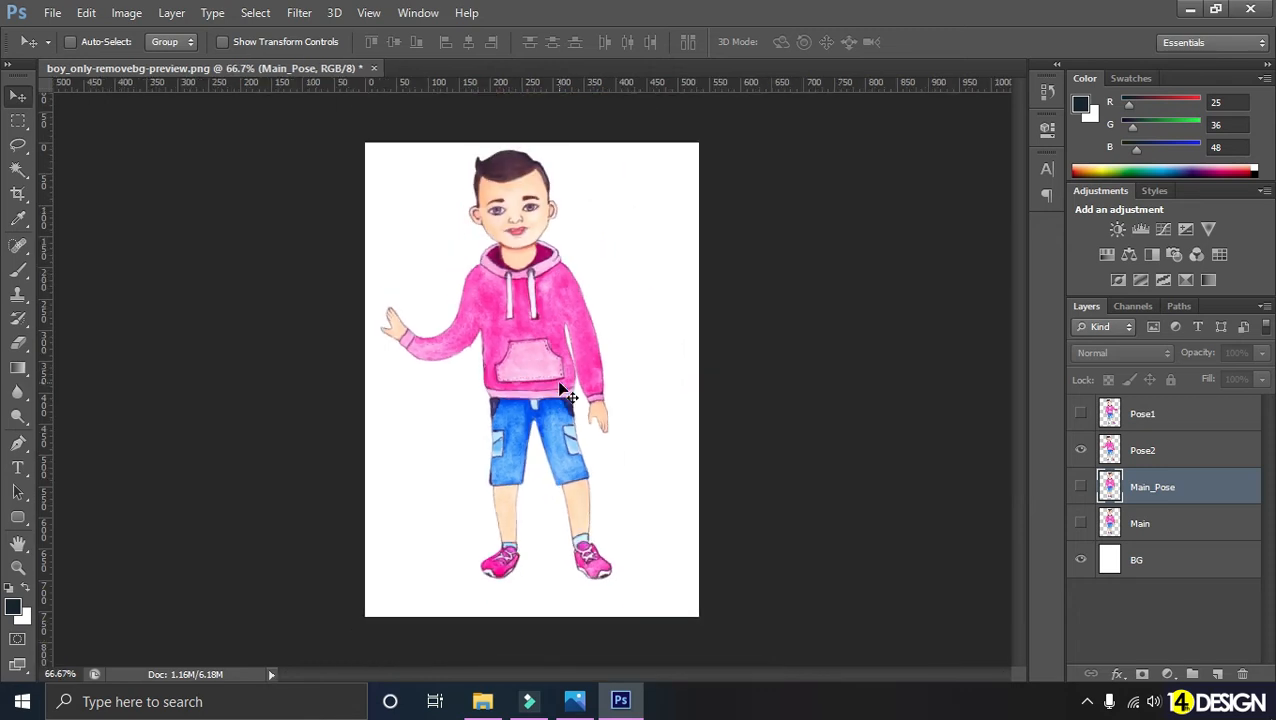
click(1081, 450)
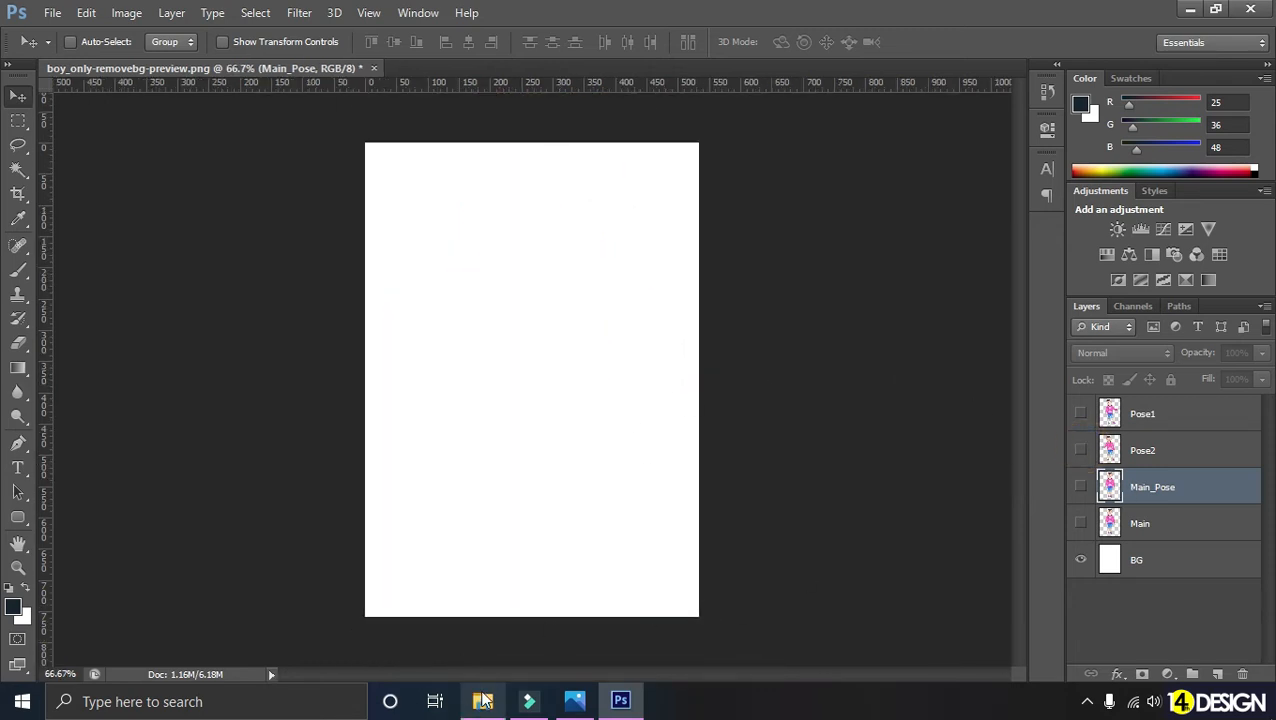
Step: Switch to File Explorer and open girl_only-removebg-preview.png from the Downloads folder
mouse_move(483, 700)
click(487, 587)
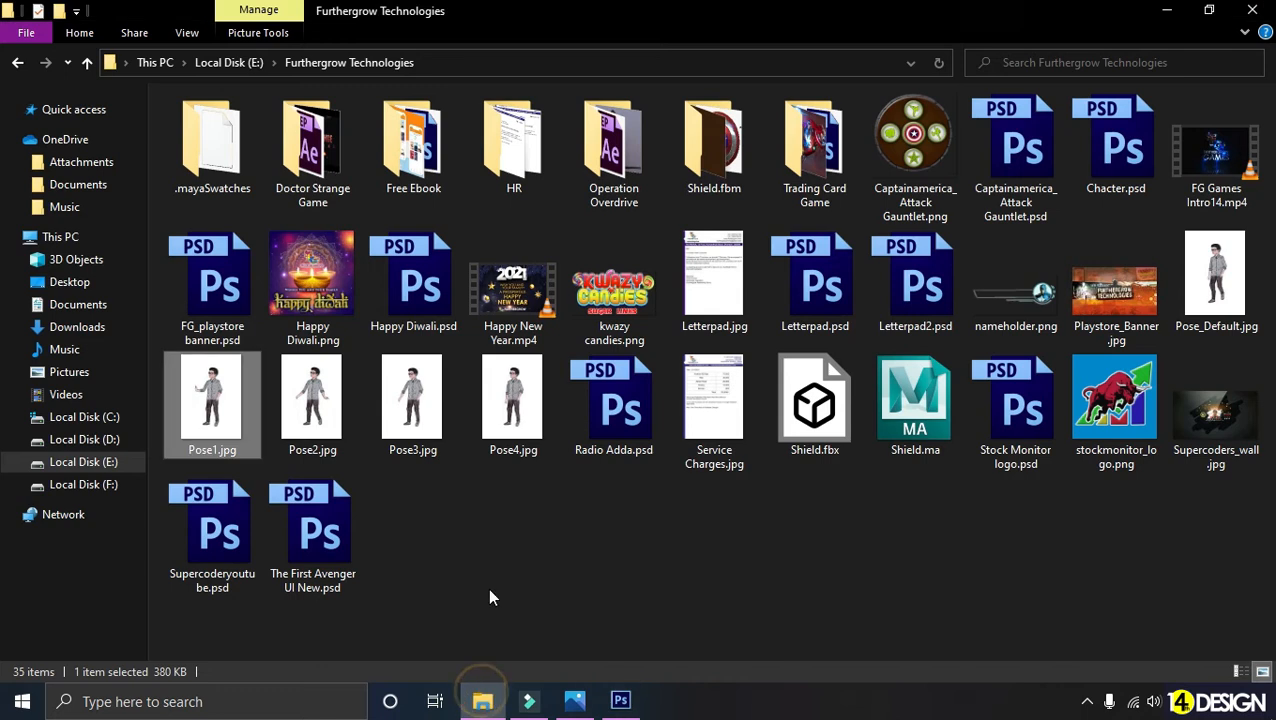
click(78, 326)
double_click(215, 190)
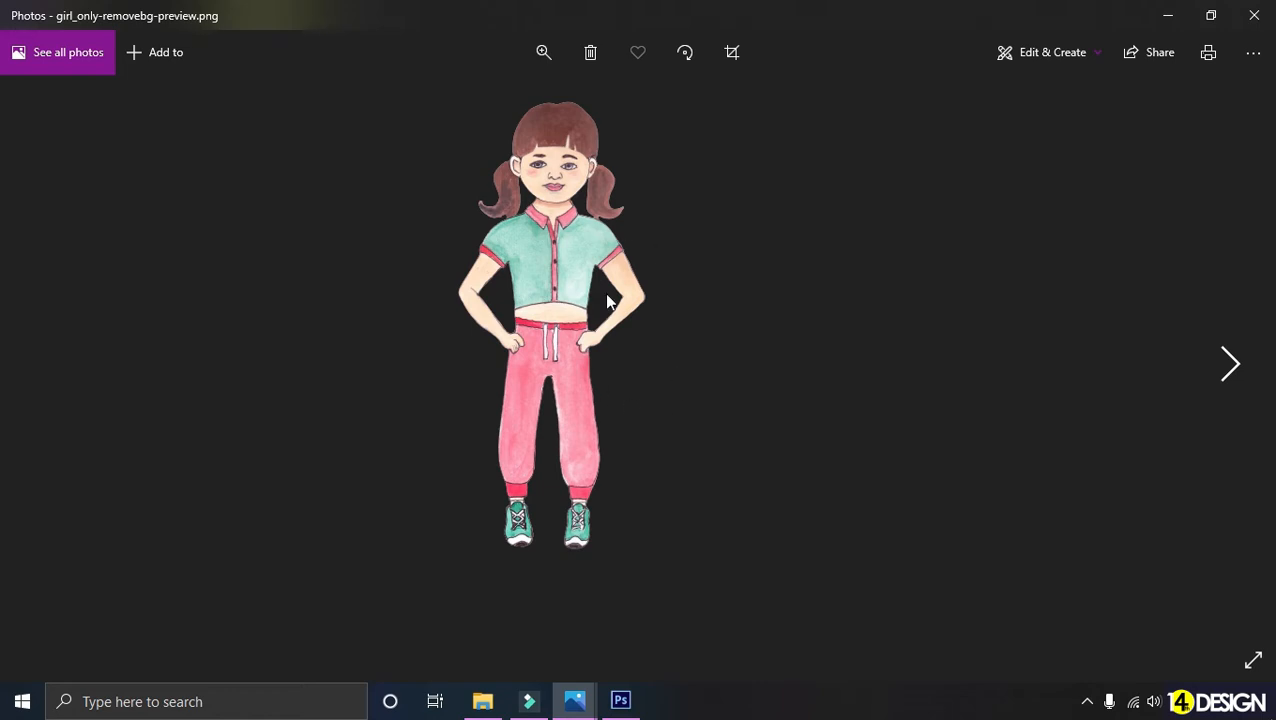
Step: Examine the girl's arms and overall figure up close, and close the image viewer
scroll(607, 302, up, 3)
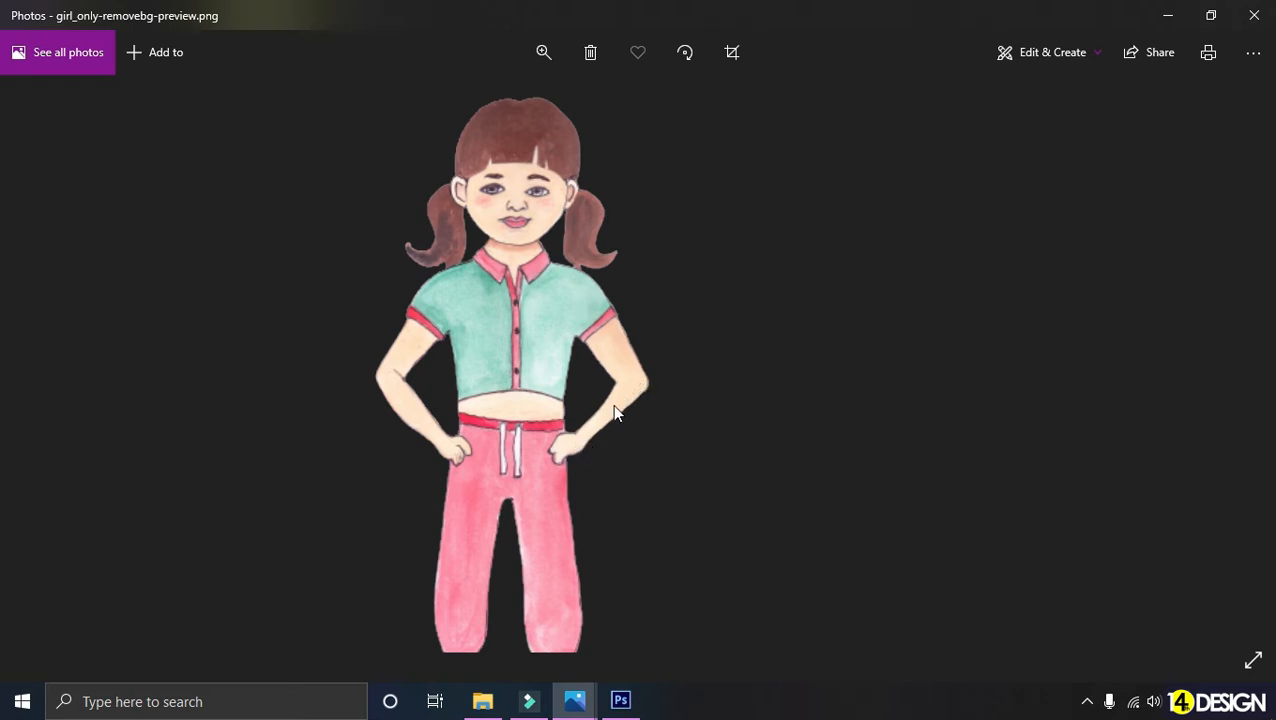
scroll(622, 404, up, 2)
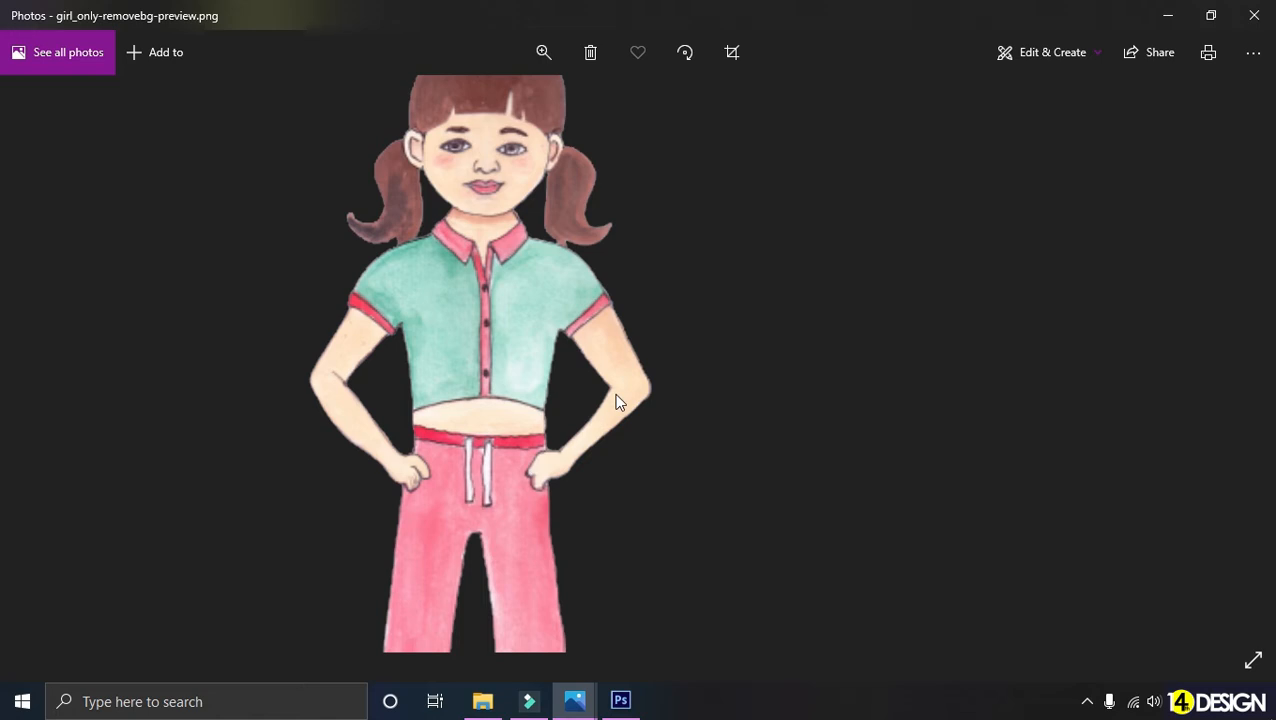
scroll(617, 402, down, 2)
drag(658, 487, 681, 450)
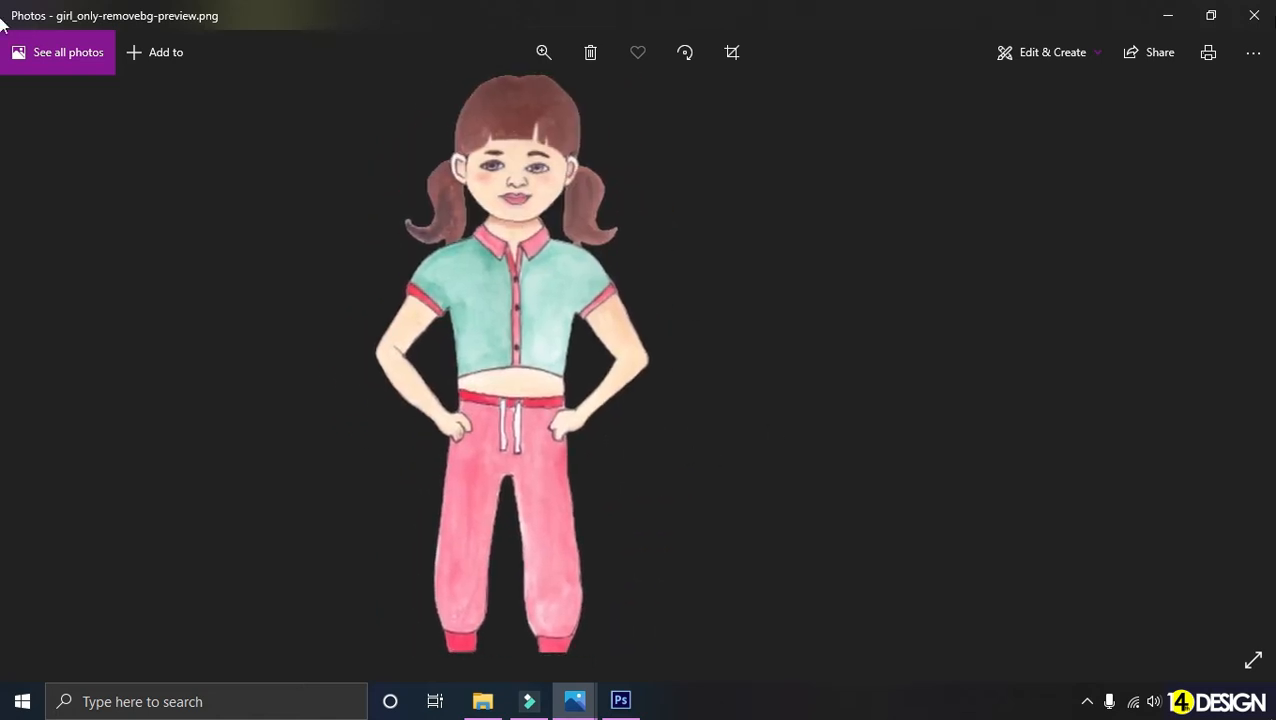
click(1254, 15)
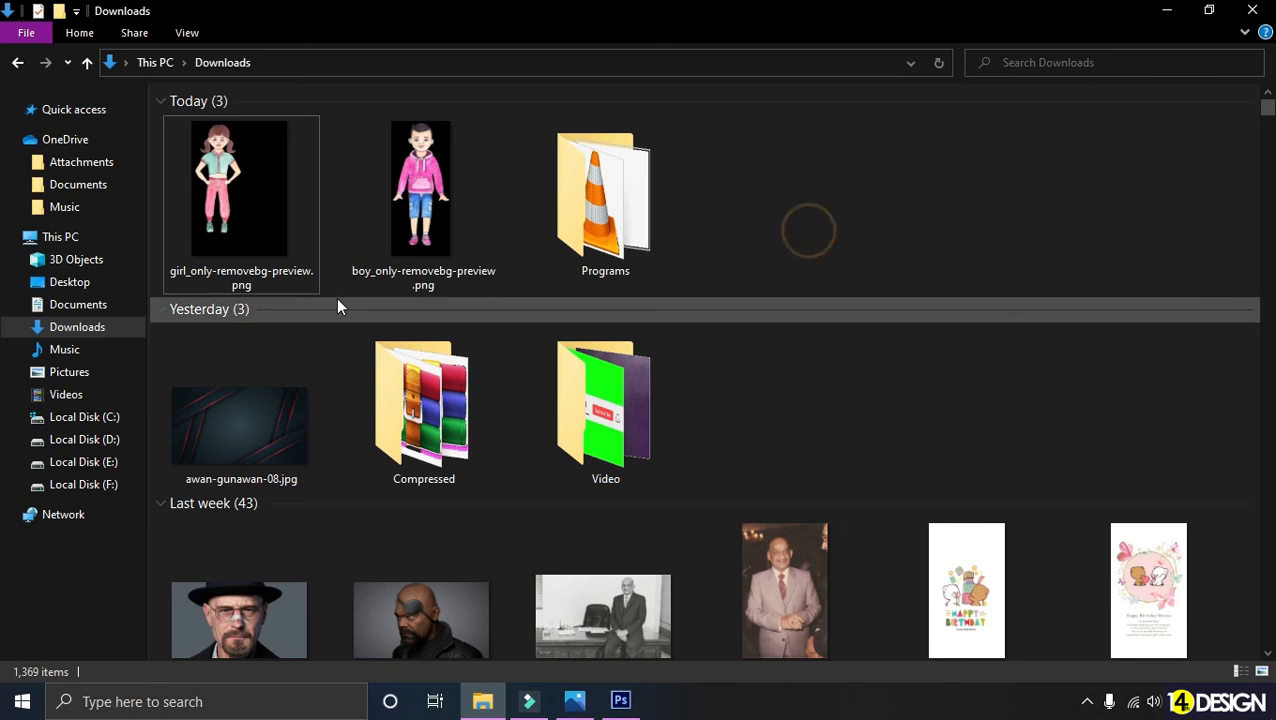
Step: Bring girl_only-removebg-preview.png from File Explorer into Photoshop as a separate document
drag(219, 197, 630, 63)
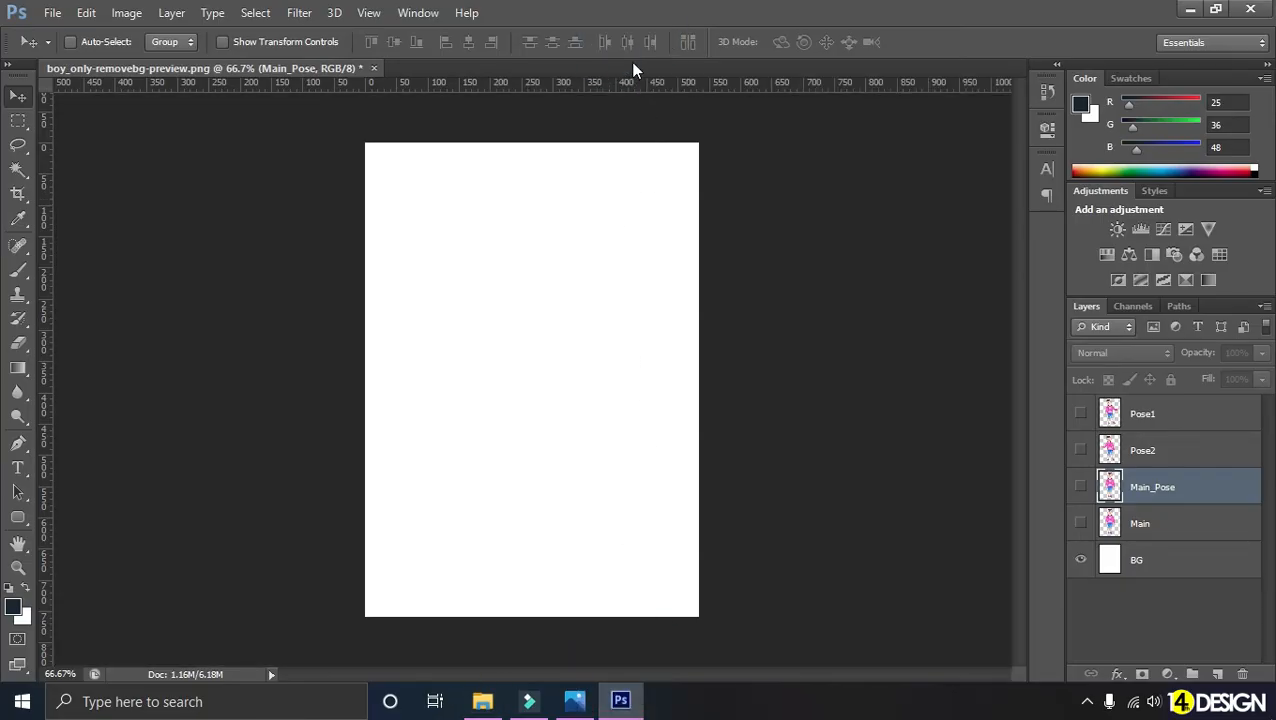
drag(528, 312, 614, 341)
click(568, 305)
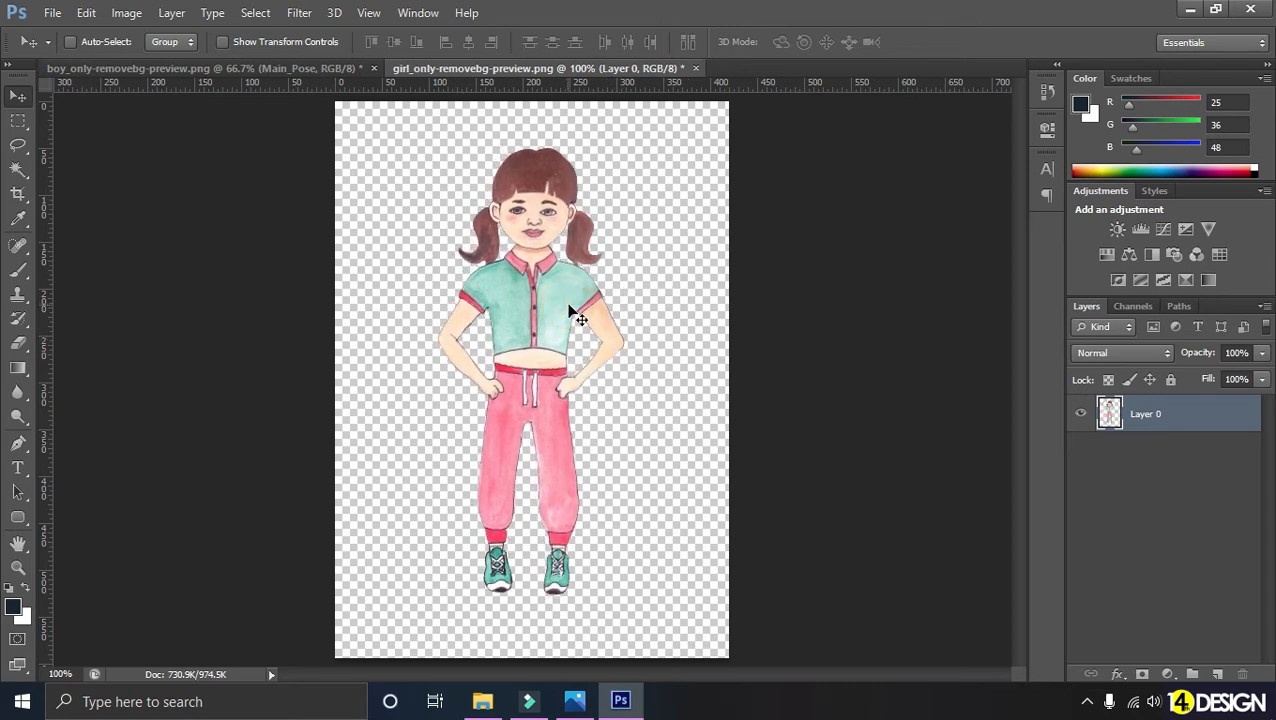
Step: Add a new layer beneath the girl's layer and fill it with the white background colour
click(1217, 673)
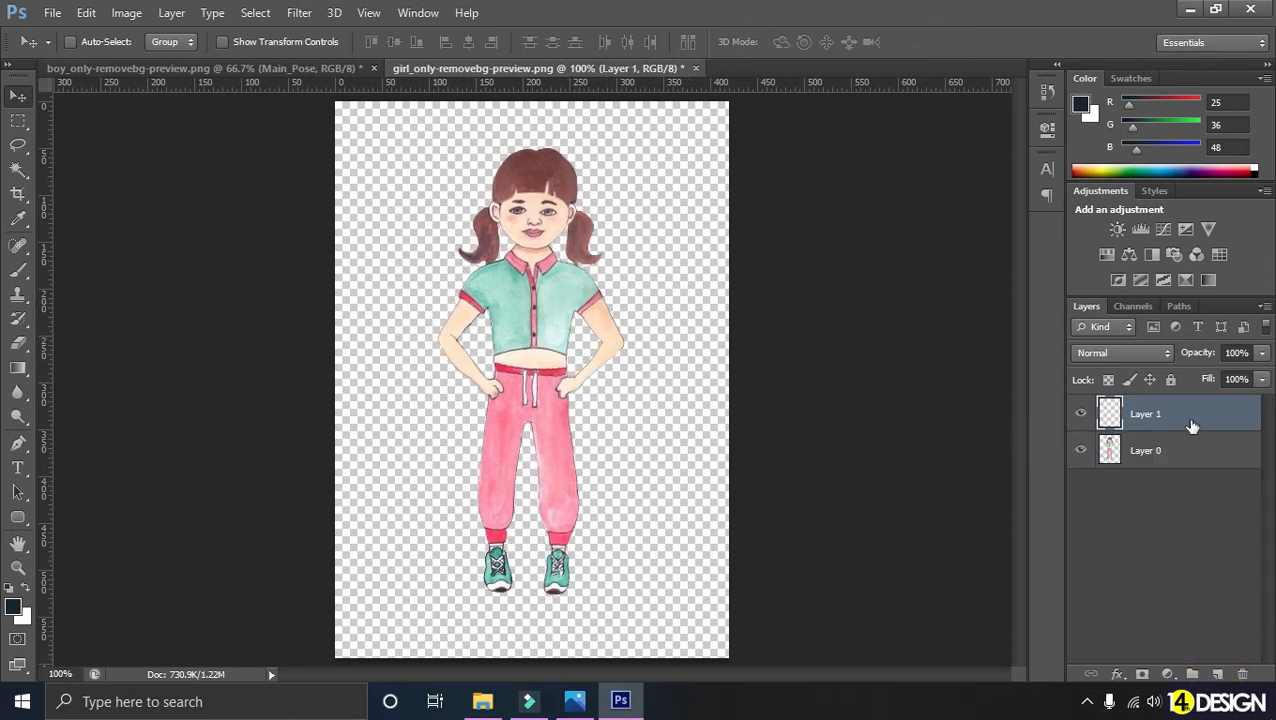
drag(1188, 425, 1177, 497)
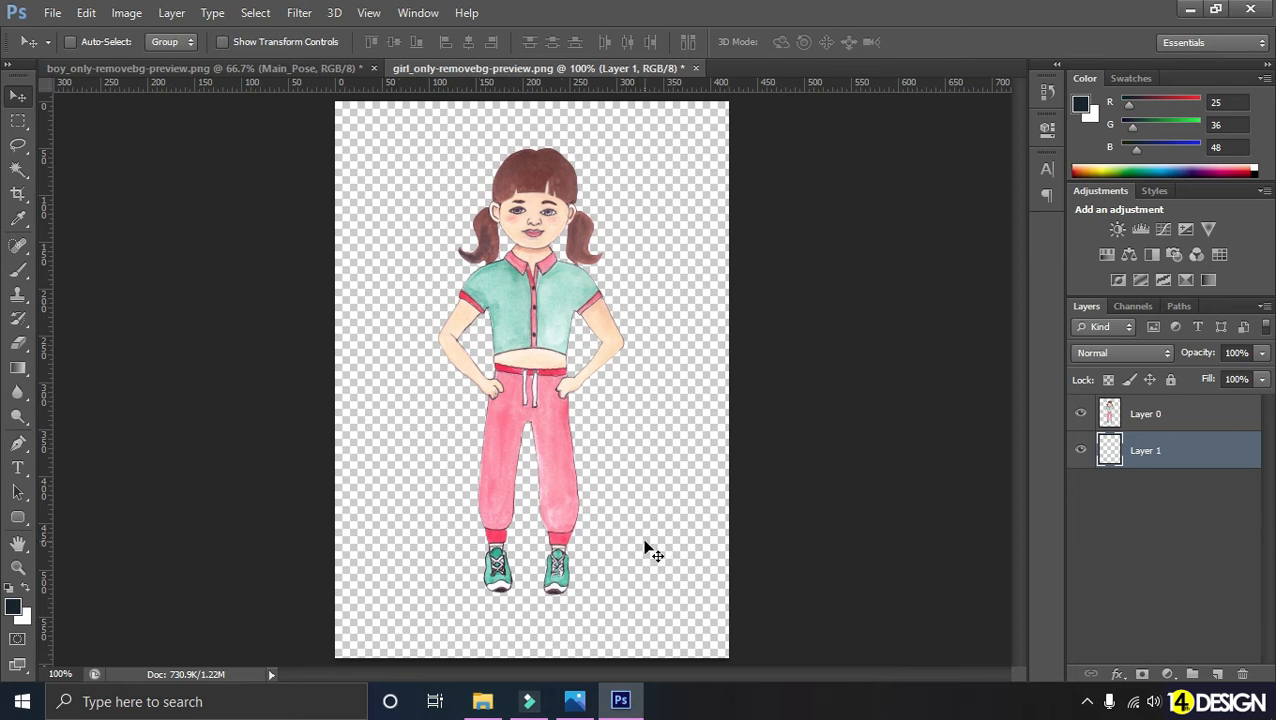
key(ctrl+BackSpace)
mouse_move(545, 480)
mouse_down()
mouse_move(533, 470)
mouse_move(540, 487)
mouse_up()
key(ctrl+z)
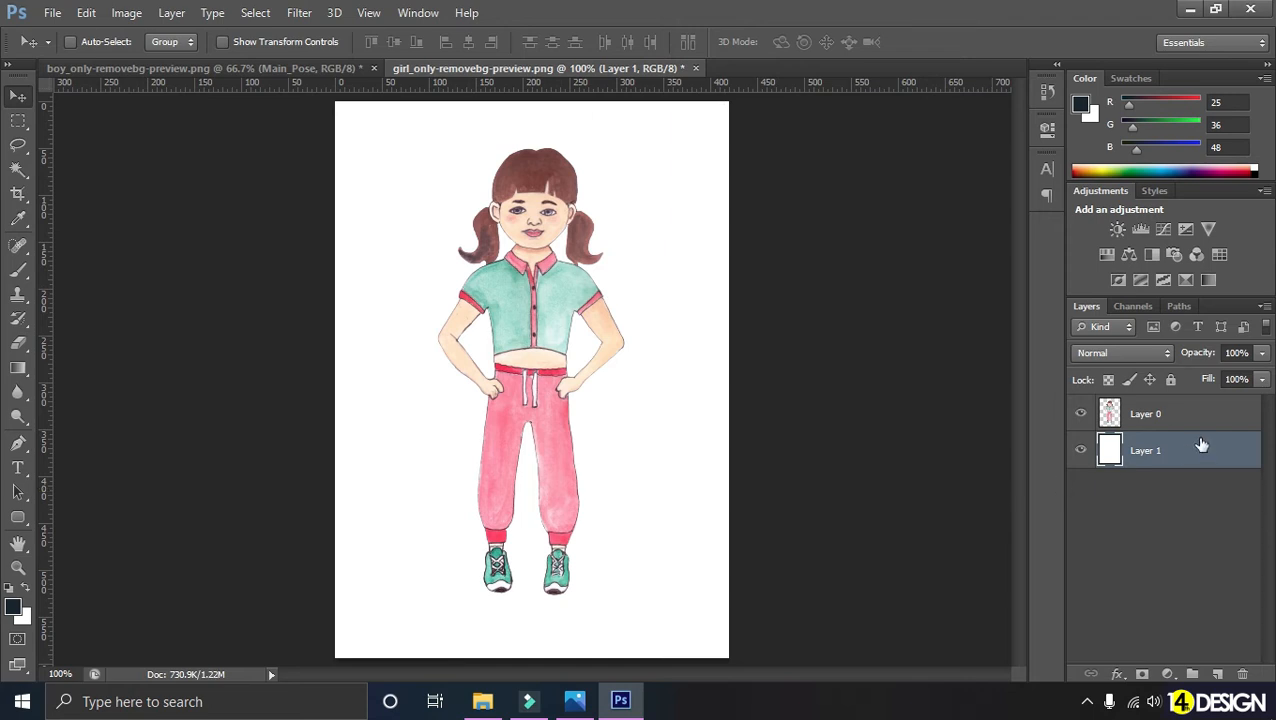
Step: Rename the girl's layer as Original
double_click(1158, 415)
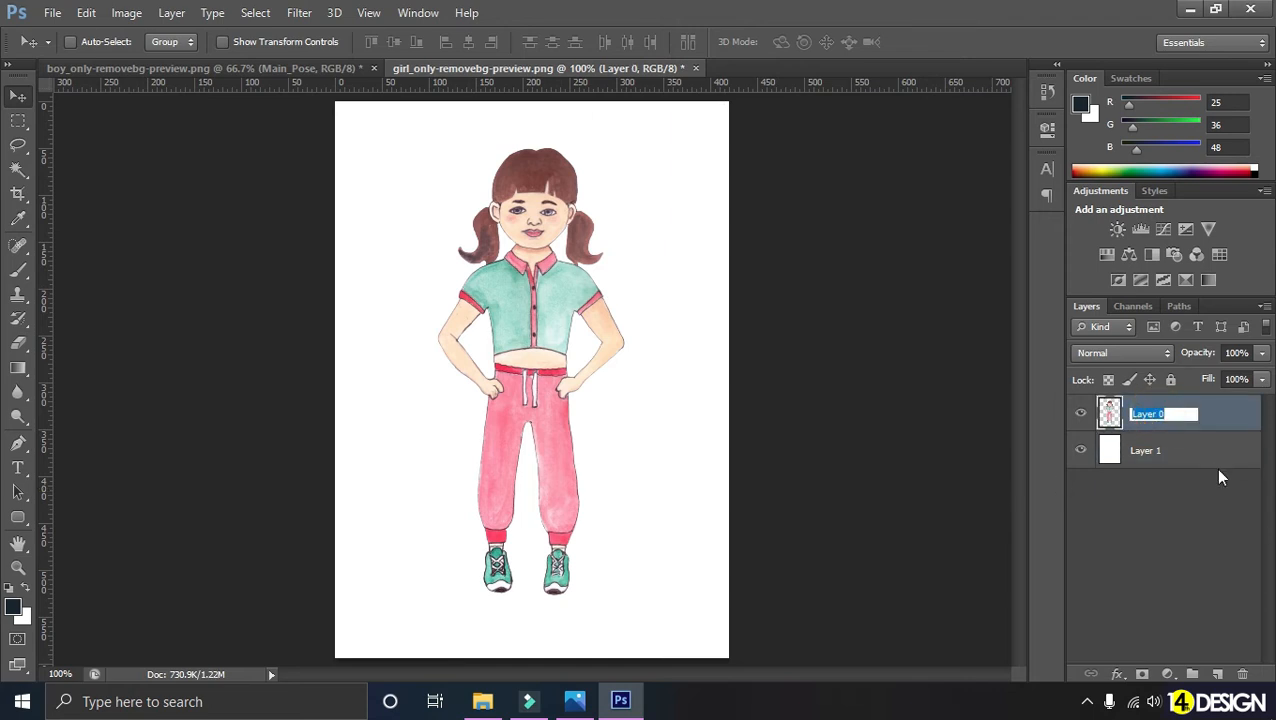
text(Original)
key(Return)
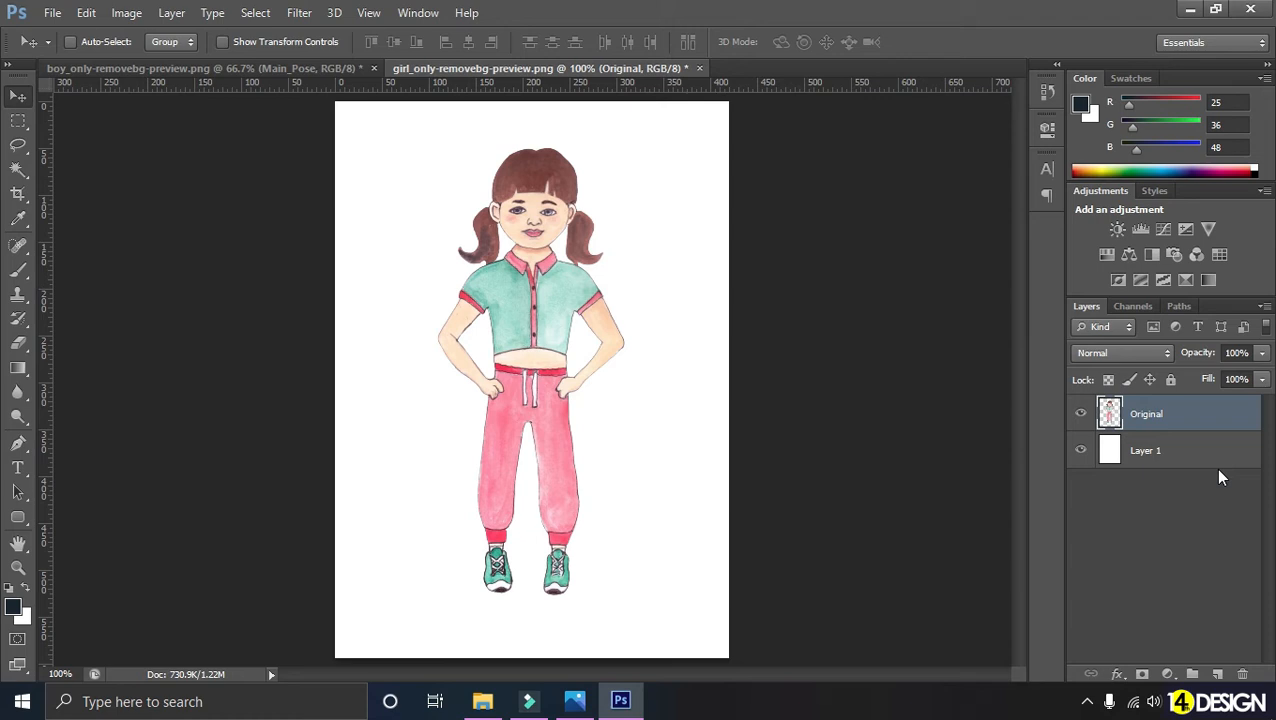
Step: Duplicate the Original layer, hide Original, and name the copy MAIN POSE
key(ctrl+j)
click(1081, 451)
double_click(1166, 416)
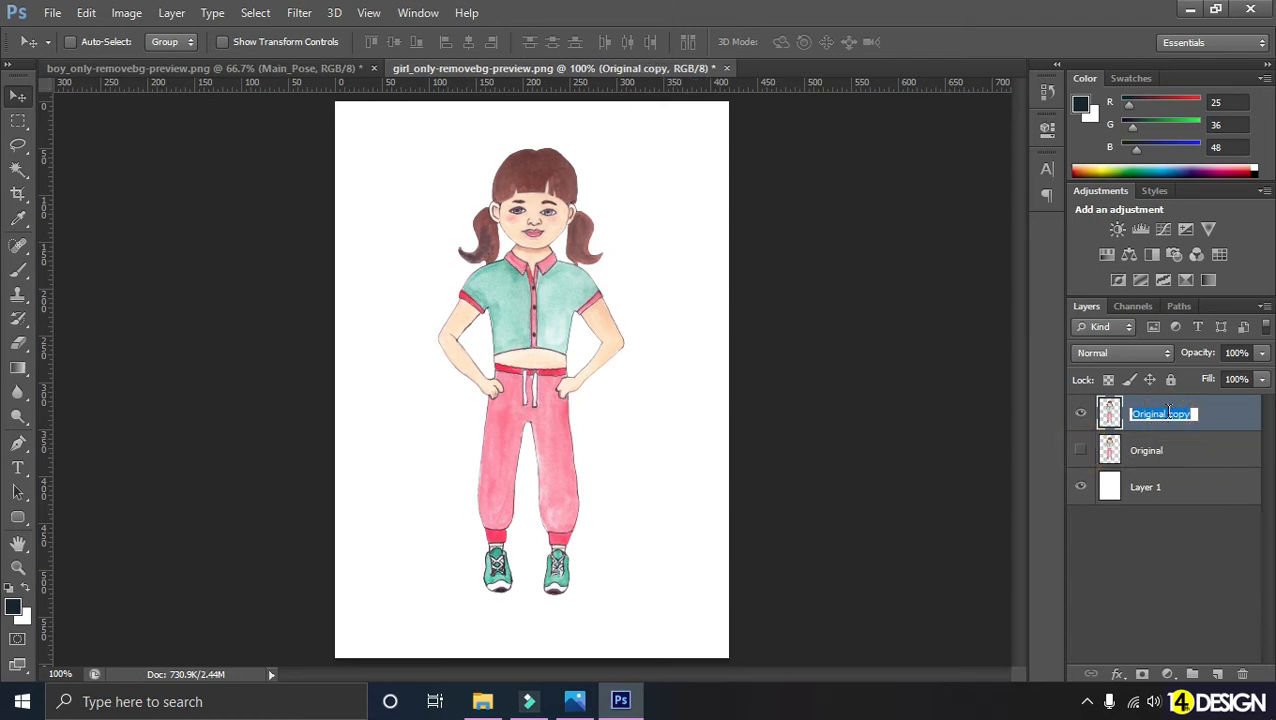
text(MAIN POSE)
click(1160, 456)
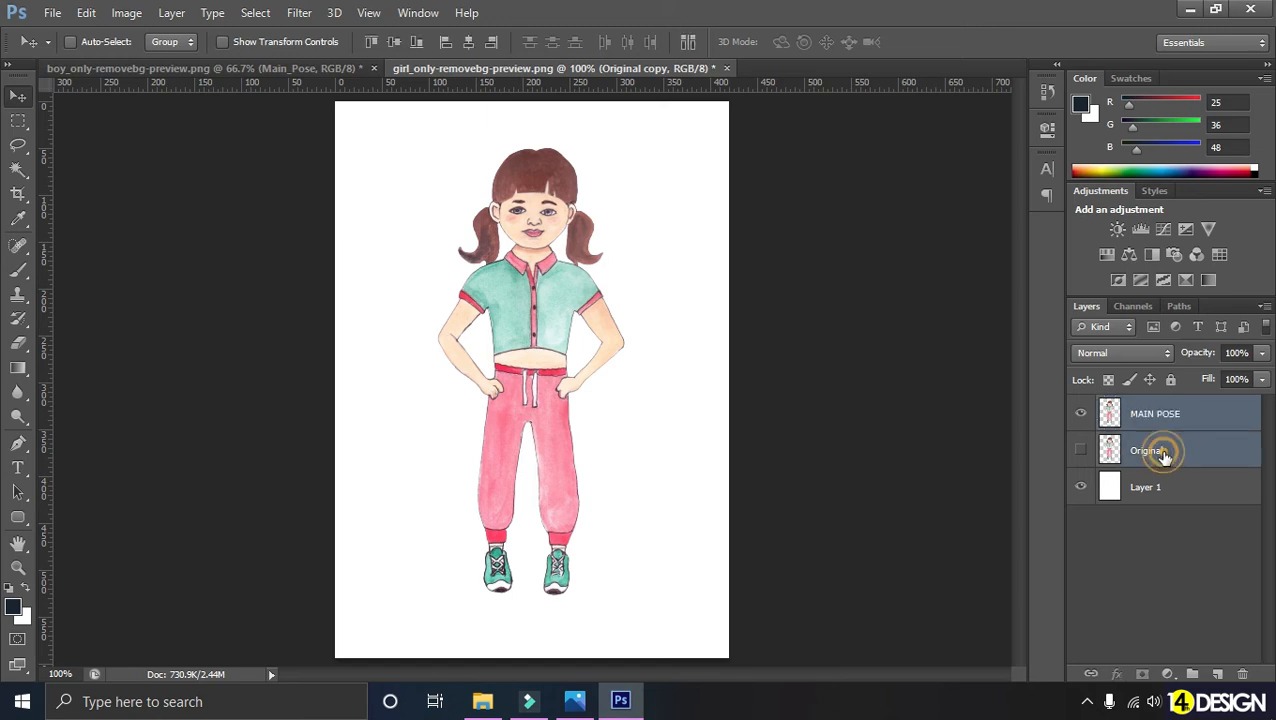
click(1180, 492)
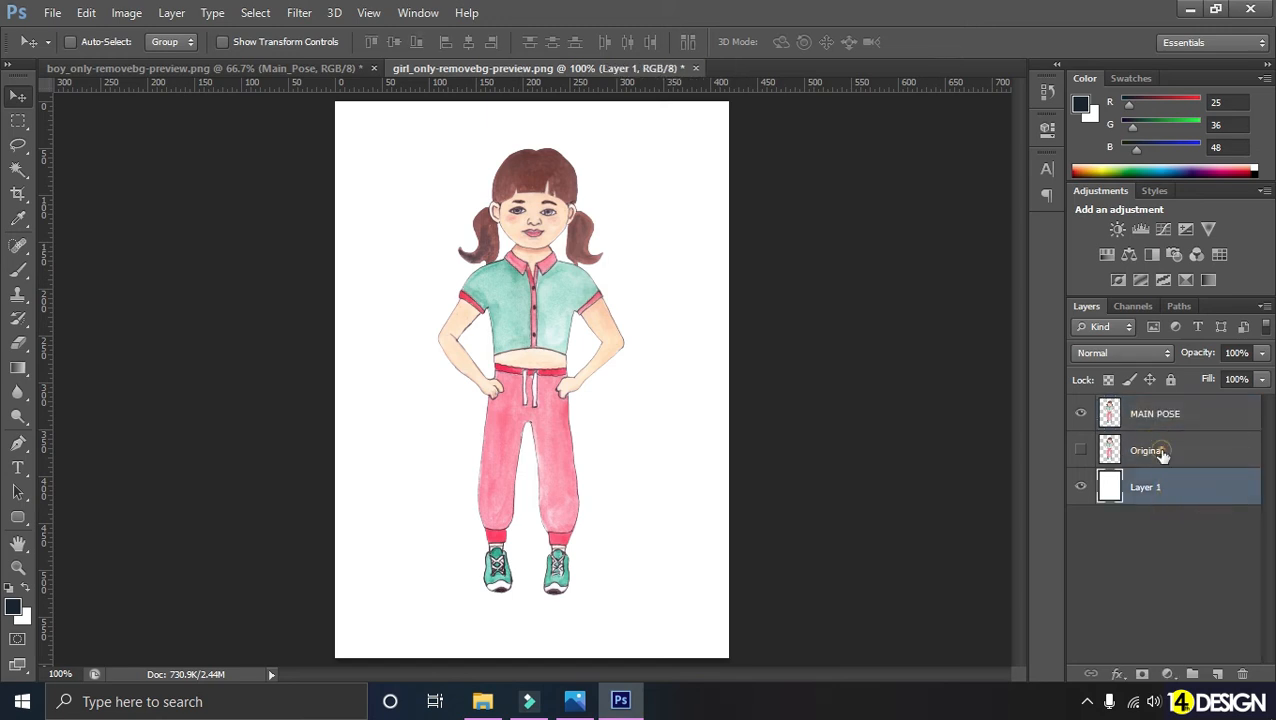
Step: Rename the duplicated girl layer in lowercase as main pose
click(1165, 414)
double_click(1160, 414)
text(a)
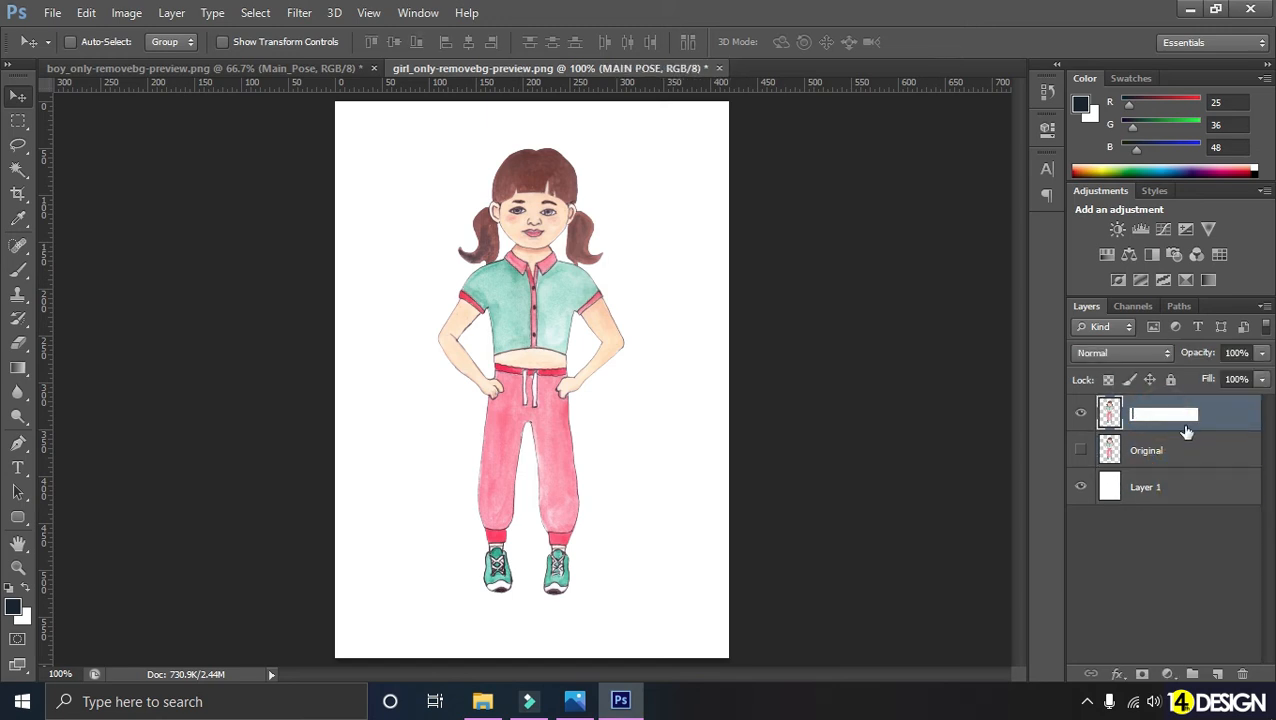
text(ain pose)
key(Return)
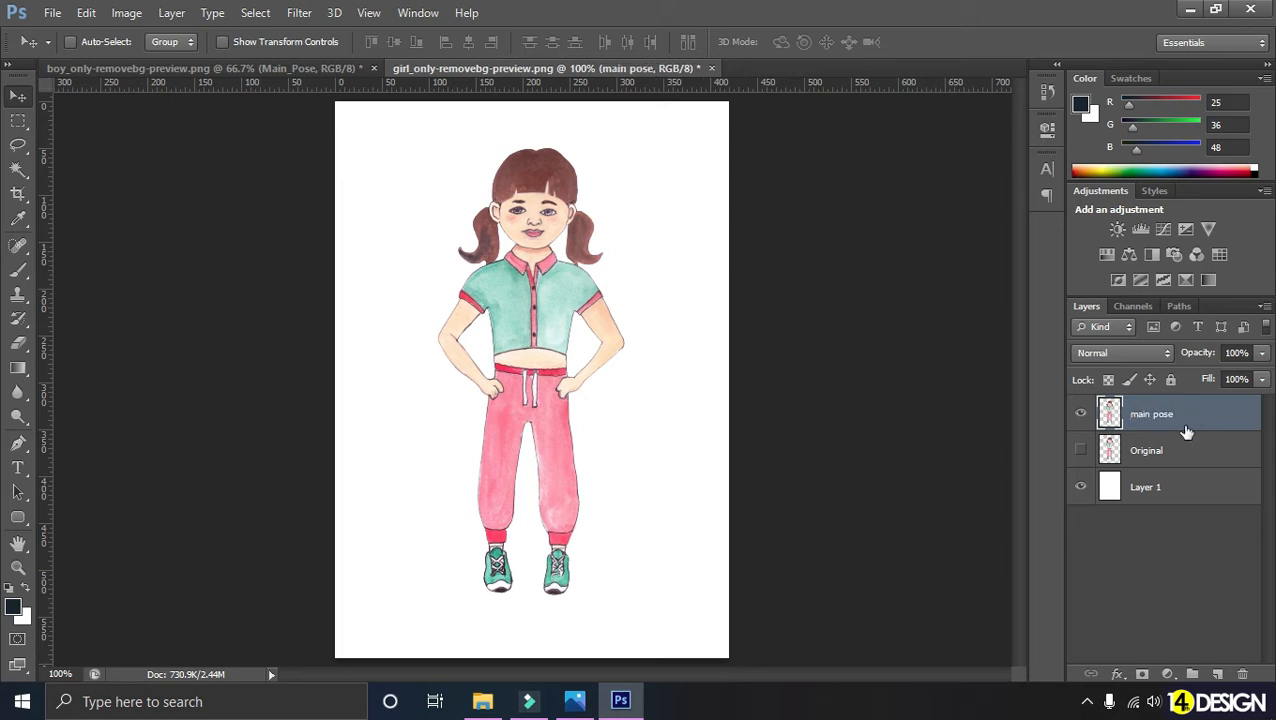
Step: Start a Pen tool path on the girl's left arm, crossing the elbow and running down the outer forearm to the wrist
key(ctrl+plus)
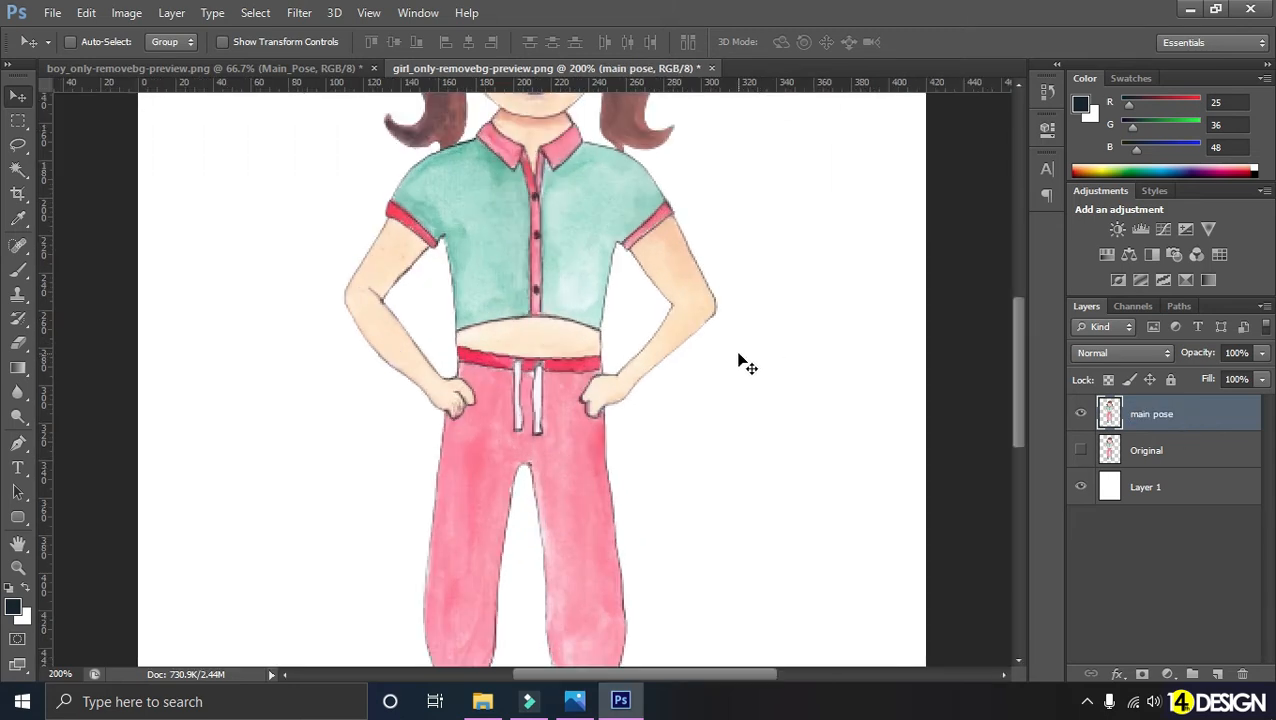
key(ctrl+plus)
drag(733, 318, 606, 374)
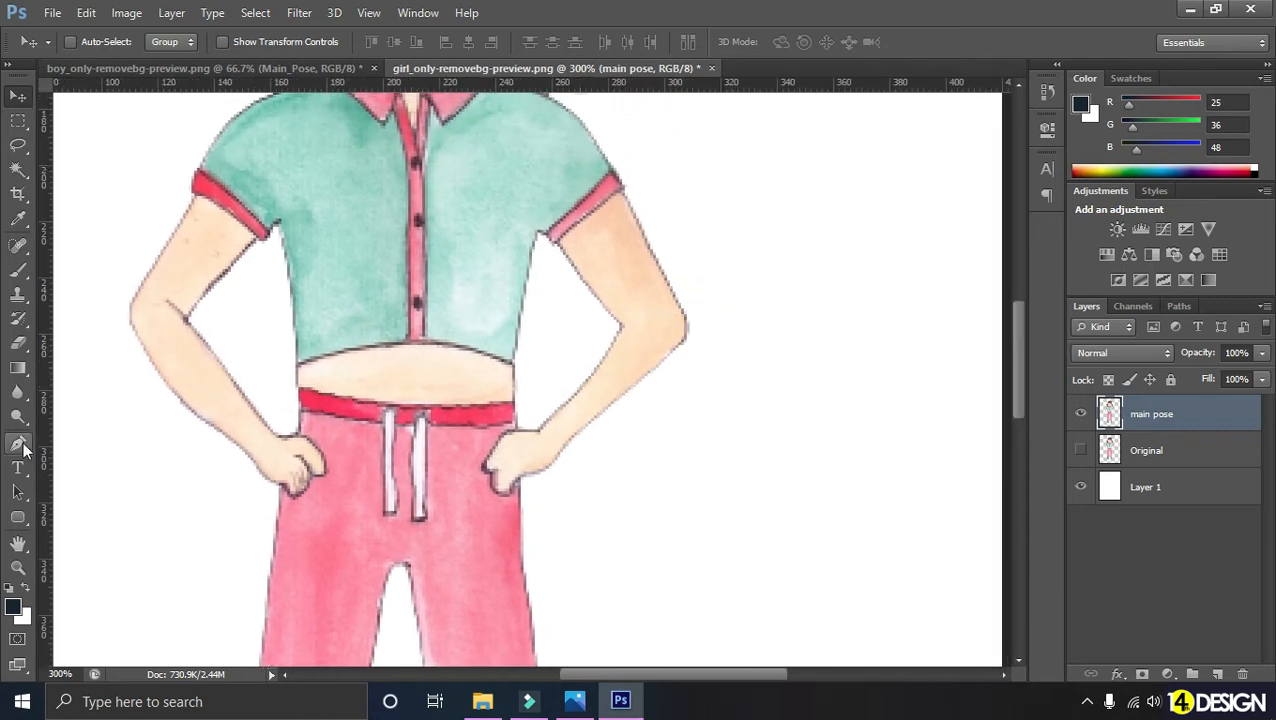
click(22, 449)
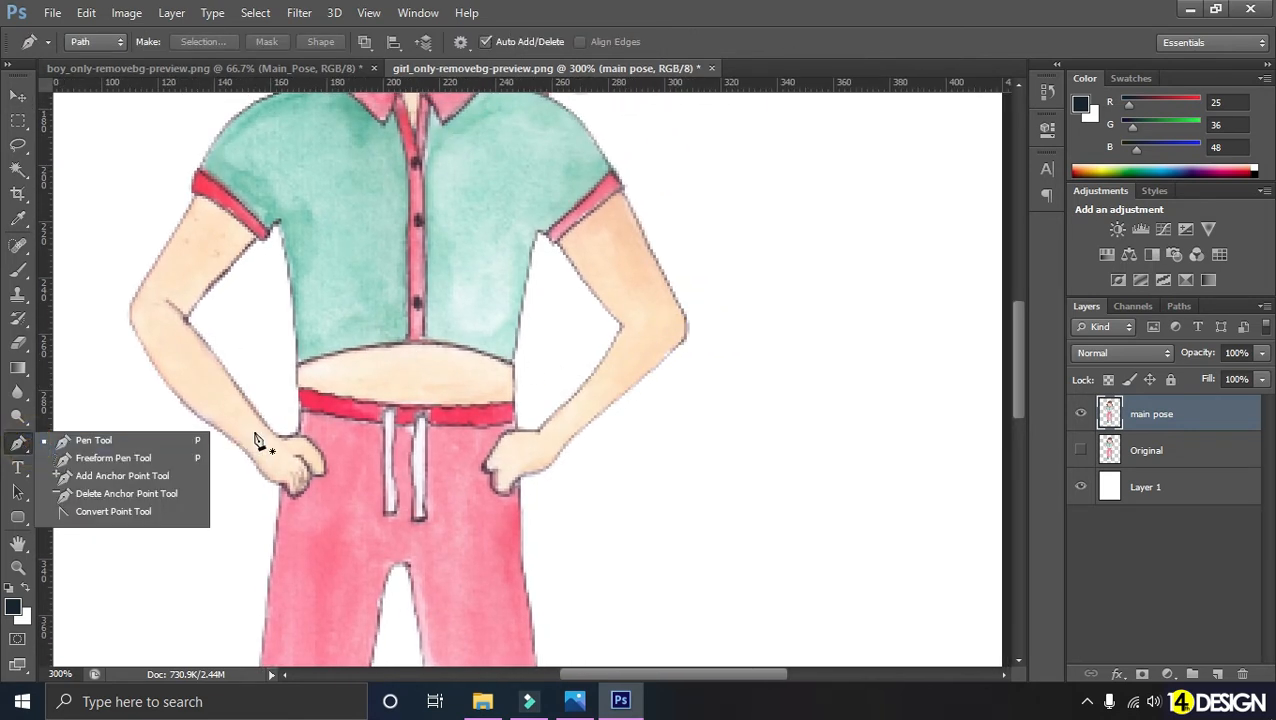
key(ctrl+plus)
drag(479, 380, 421, 394)
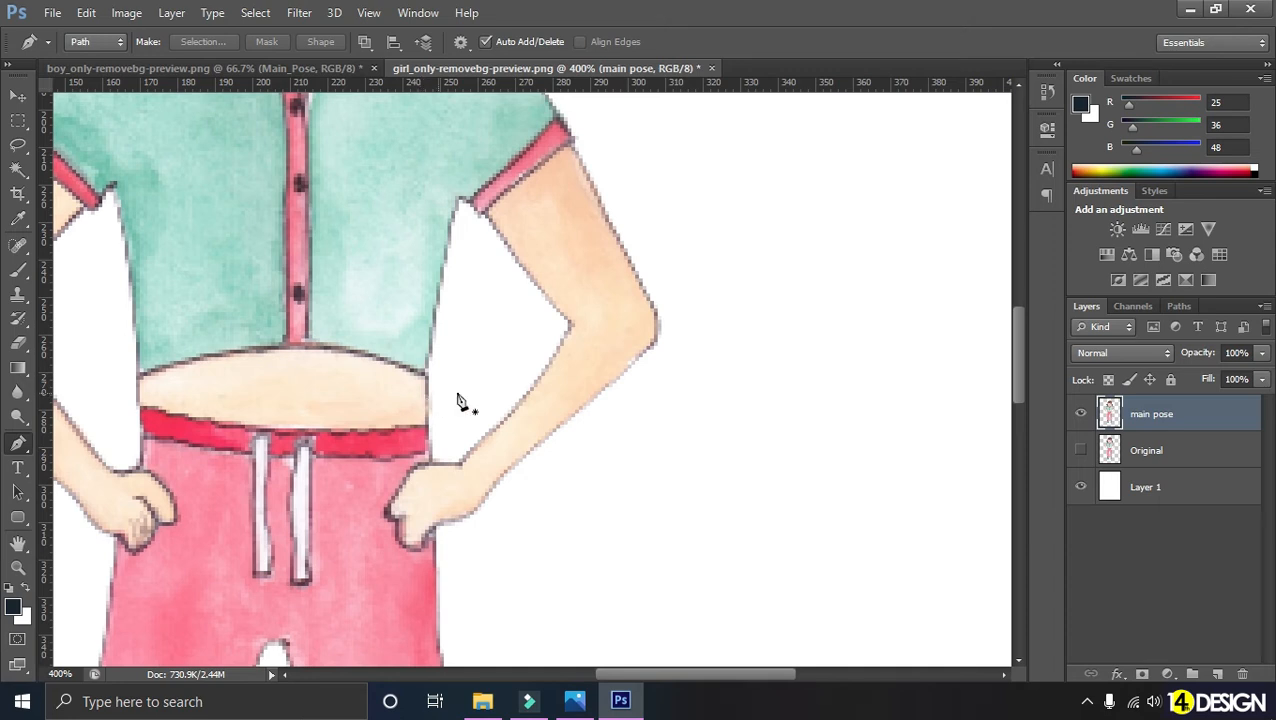
click(556, 324)
click(676, 331)
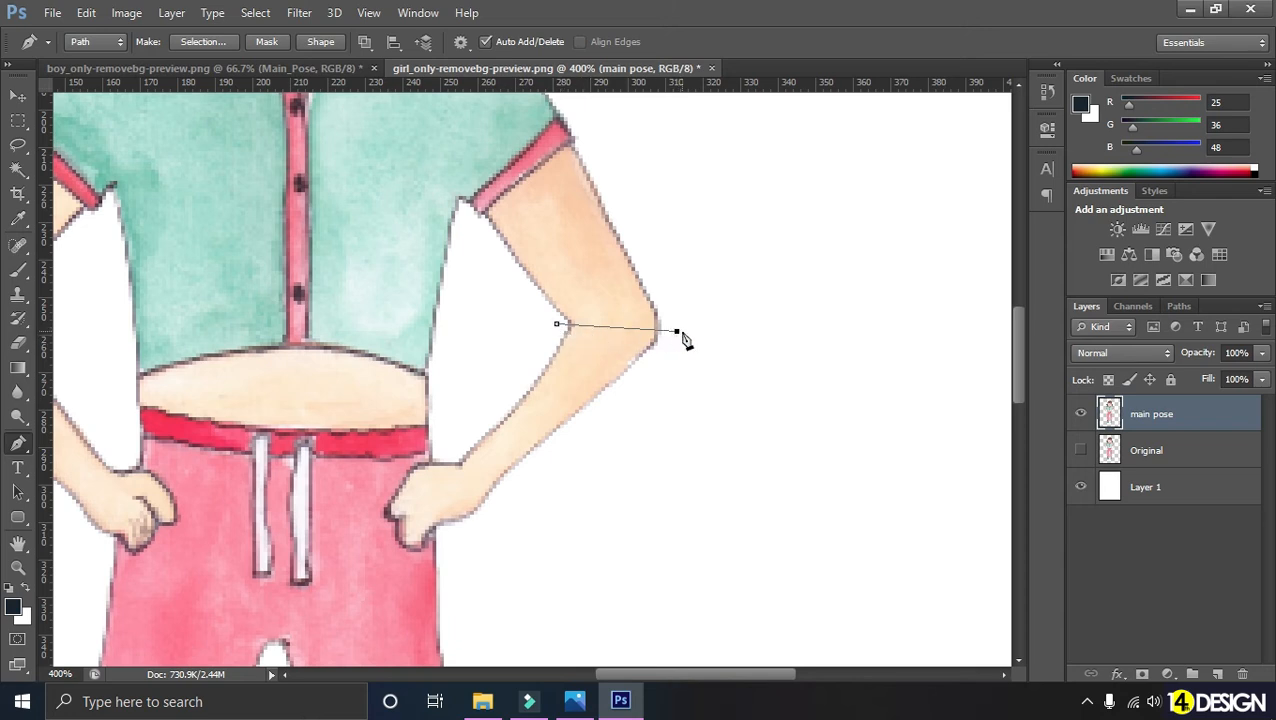
click(505, 504)
click(437, 526)
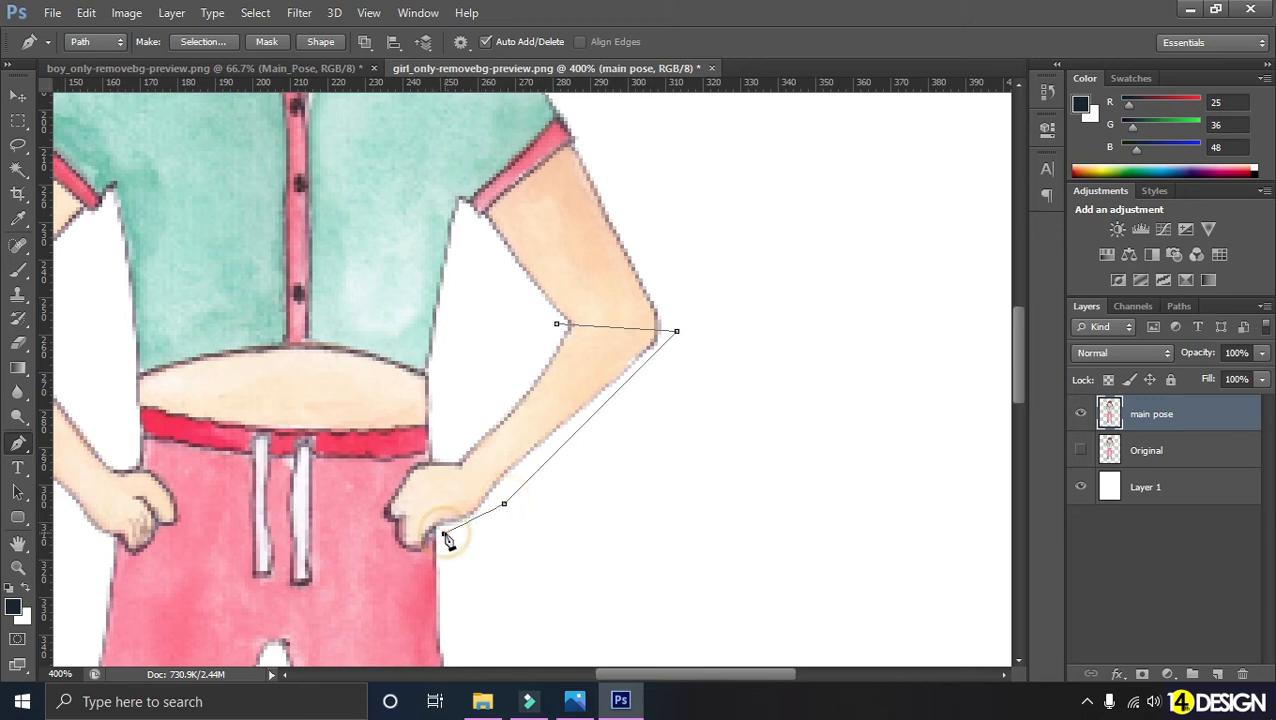
Step: Continue the pen path closely around the girl's left fist and along the top of the hand to the inner wrist
key(ctrl+plus)
drag(444, 531, 554, 445)
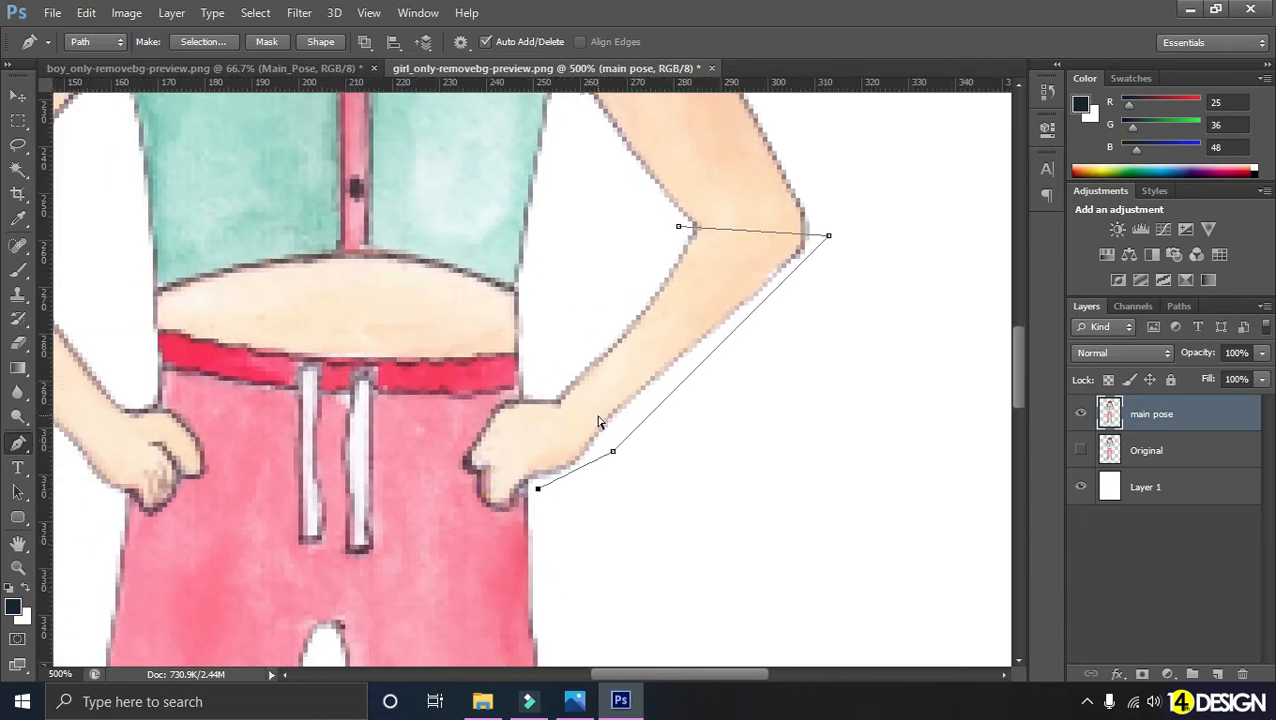
key(ctrl+plus)
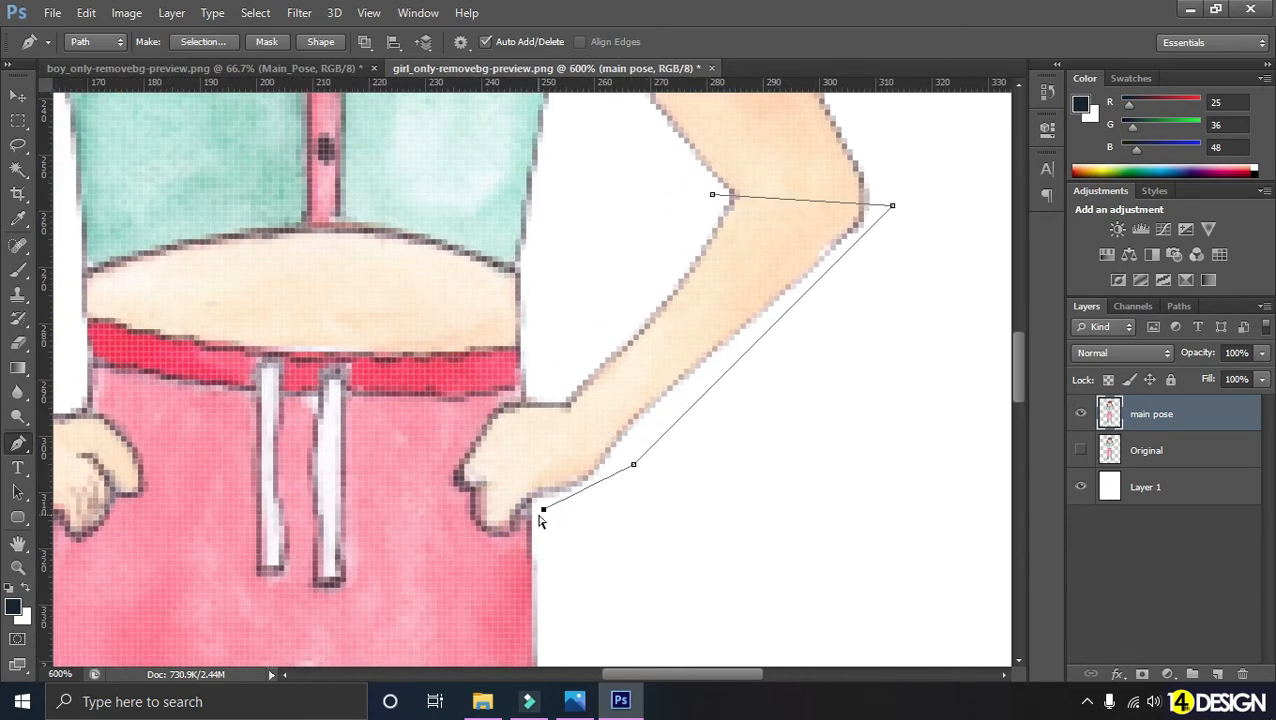
key(ctrl+plus)
key(ctrl+plus)
key(ctrl+plus)
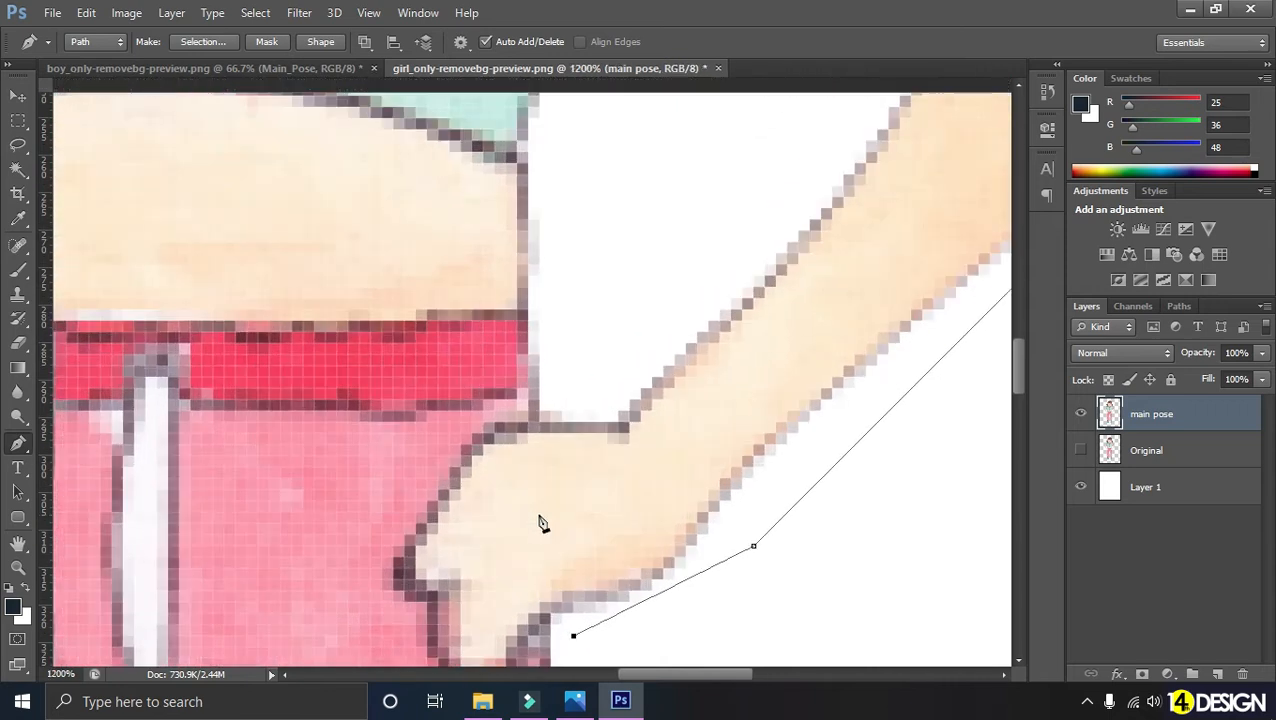
scroll(540, 521, down, 2)
scroll(540, 521, down, 2)
click(551, 414)
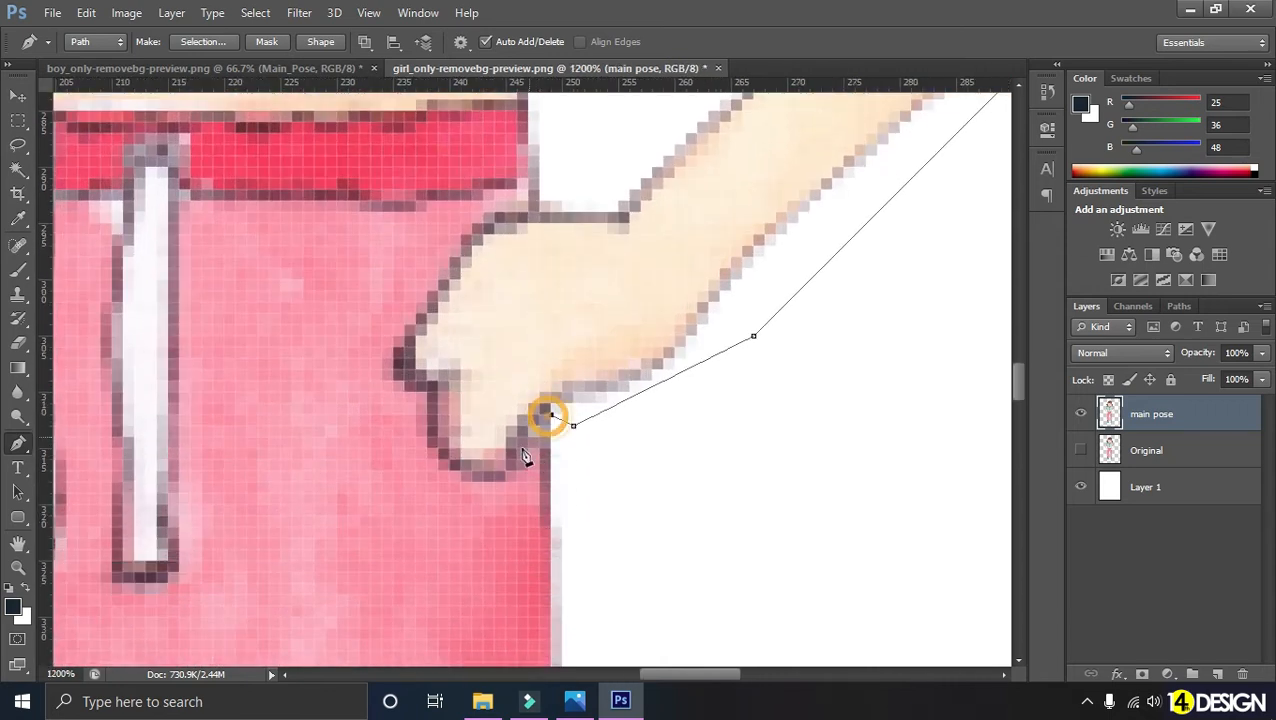
drag(432, 473, 433, 473)
drag(439, 393, 420, 299)
scroll(500, 315, up, 2)
drag(538, 320, 608, 318)
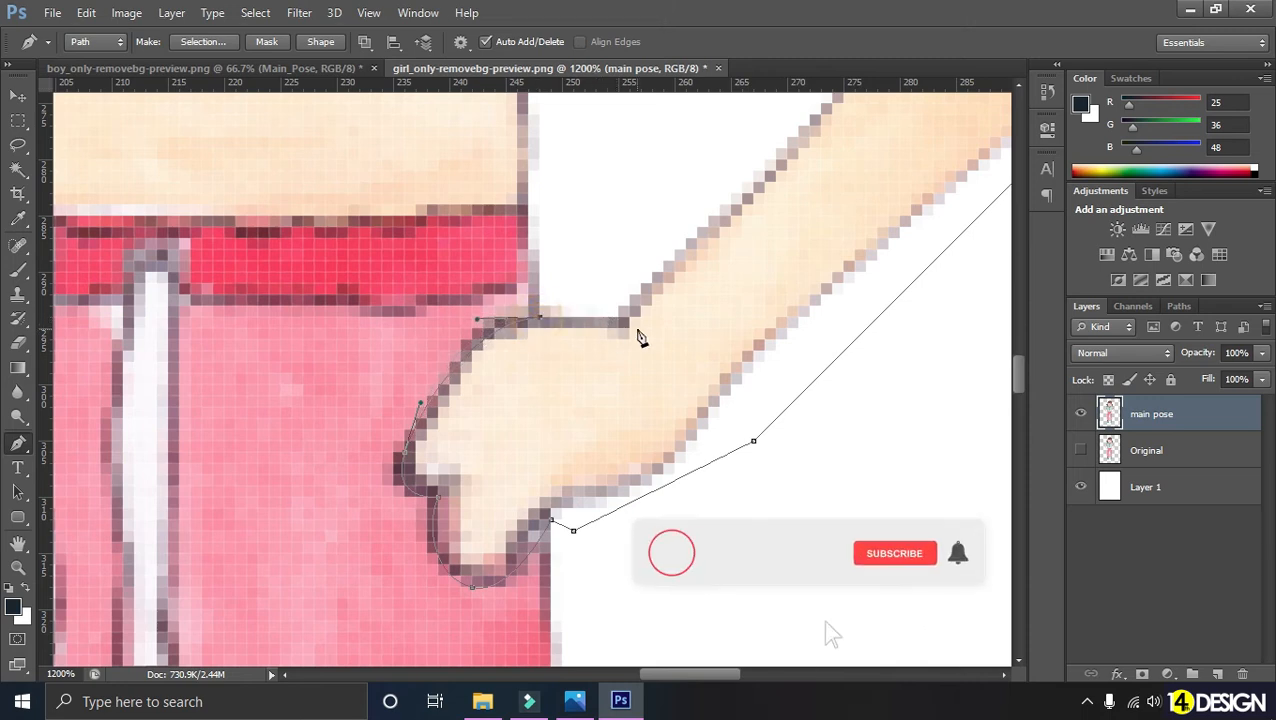
Step: Extend the pen path up beside the inner edge of the left forearm and close it at the inner elbow
drag(675, 375, 703, 305)
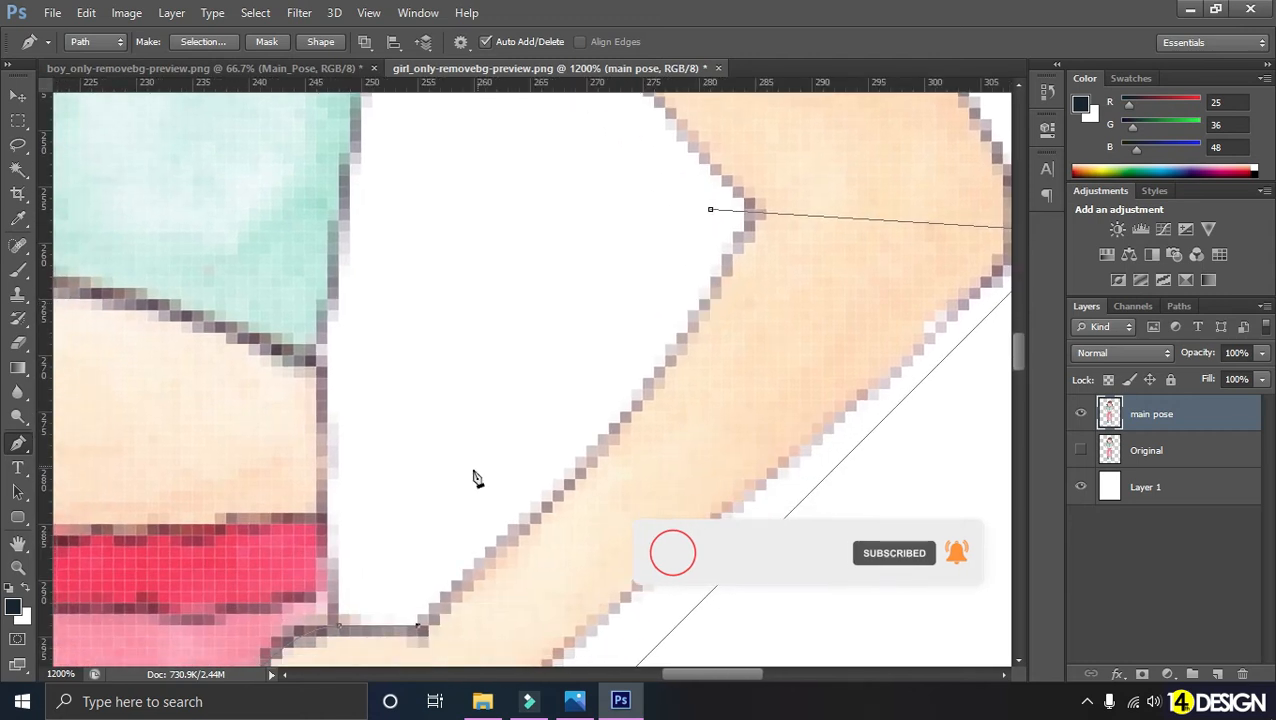
click(406, 558)
click(507, 468)
click(586, 367)
click(642, 311)
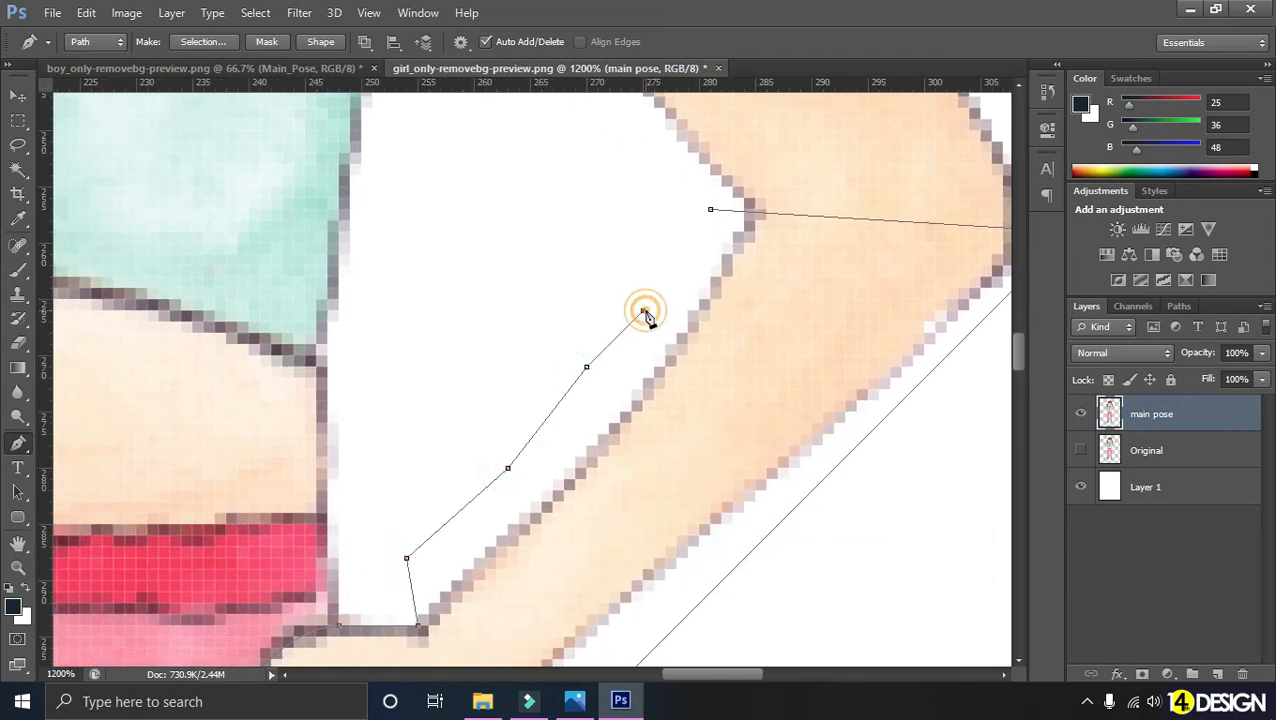
click(710, 211)
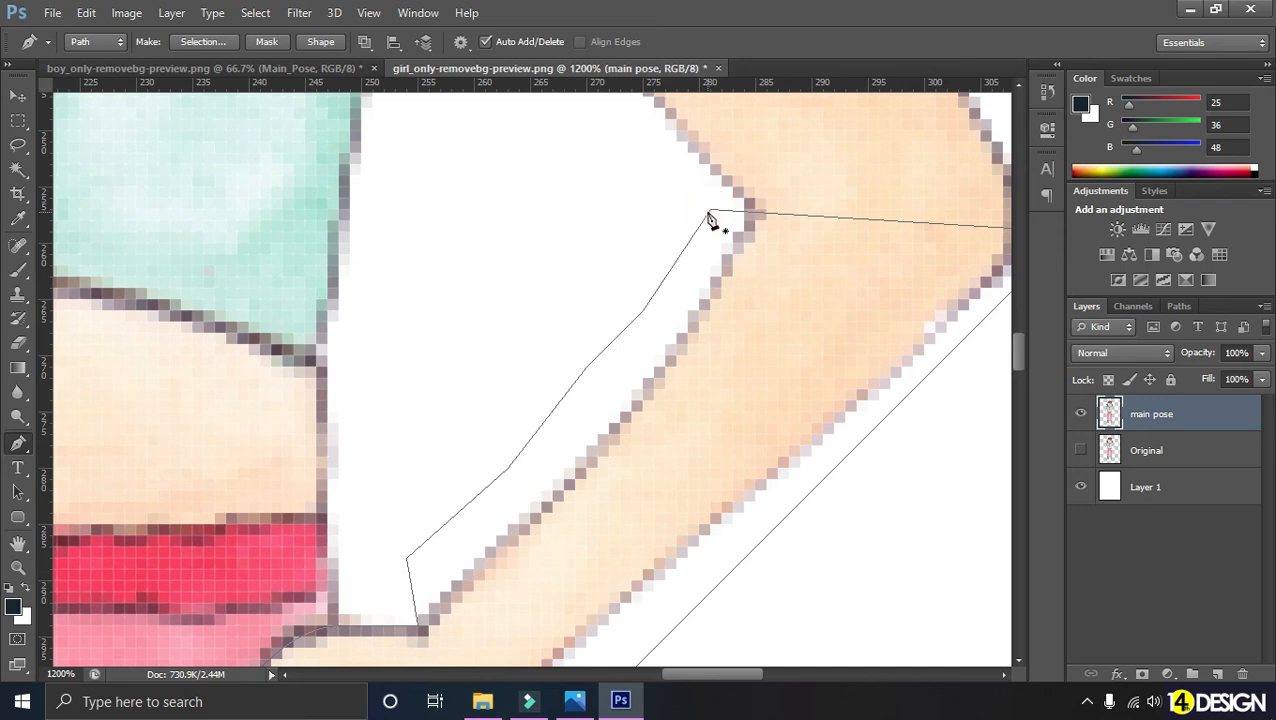
Step: Convert the closed pen path around the girl's left forearm and fist into a selection
key(ctrl+minus)
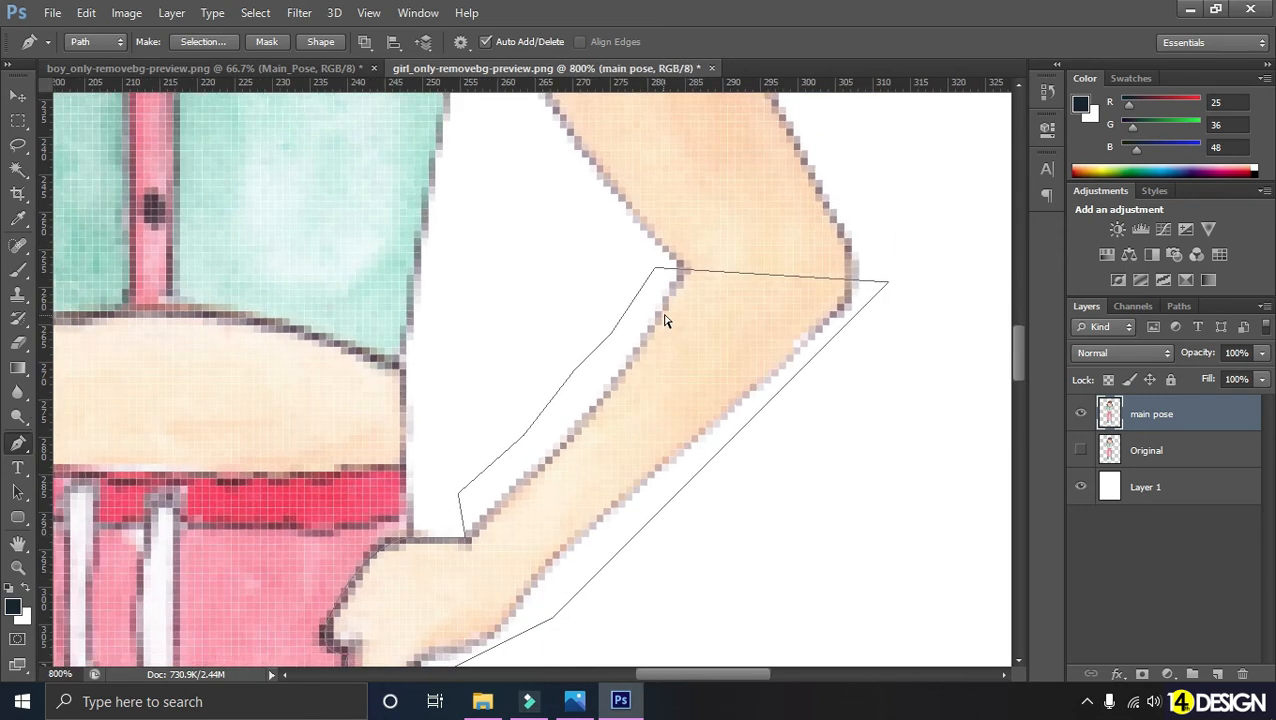
key(ctrl+minus)
key(ctrl+minus)
key(ctrl+minus)
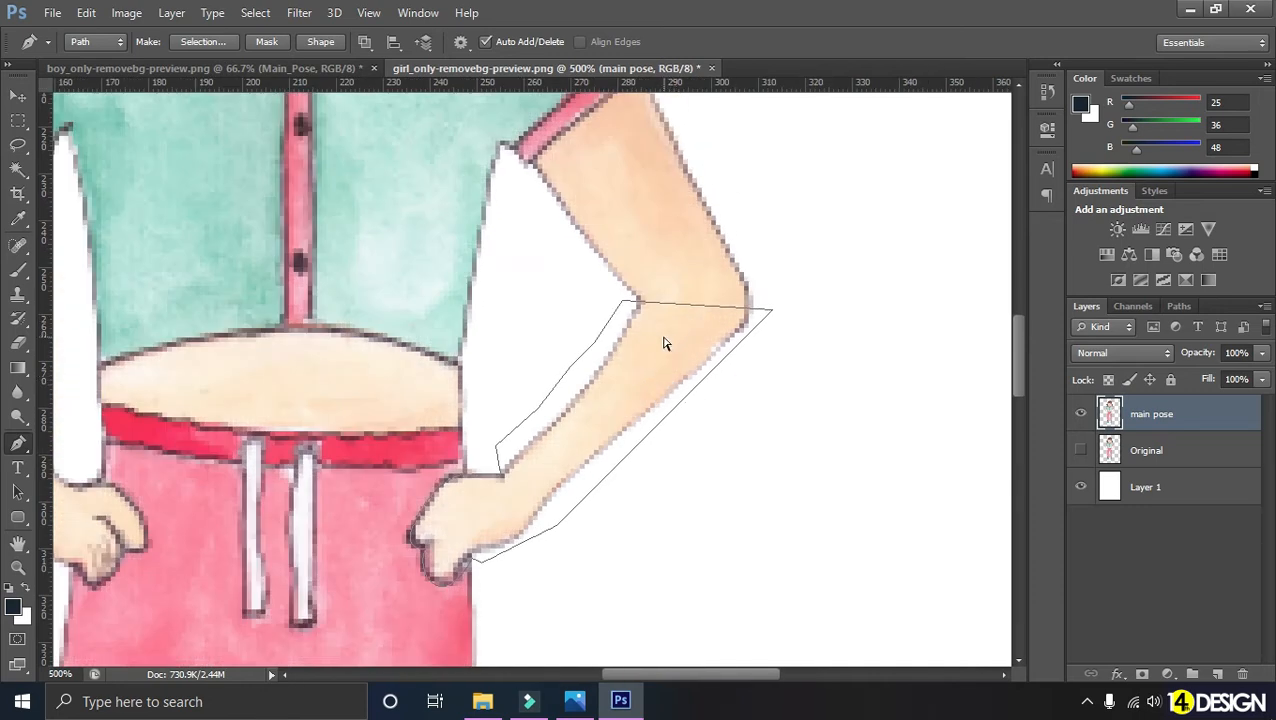
key(ctrl+Return)
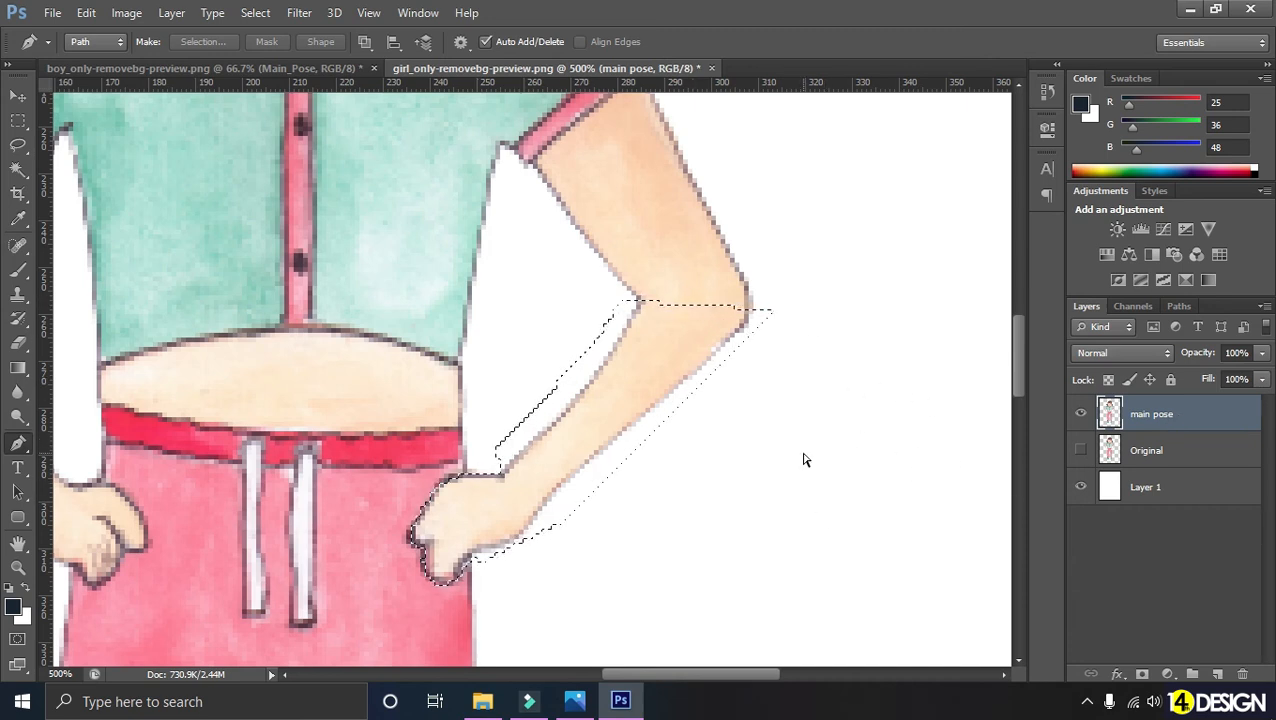
Step: Copy the selected left forearm to its own layer and rename that layer leftarm
key(ctrl+j)
key(v)
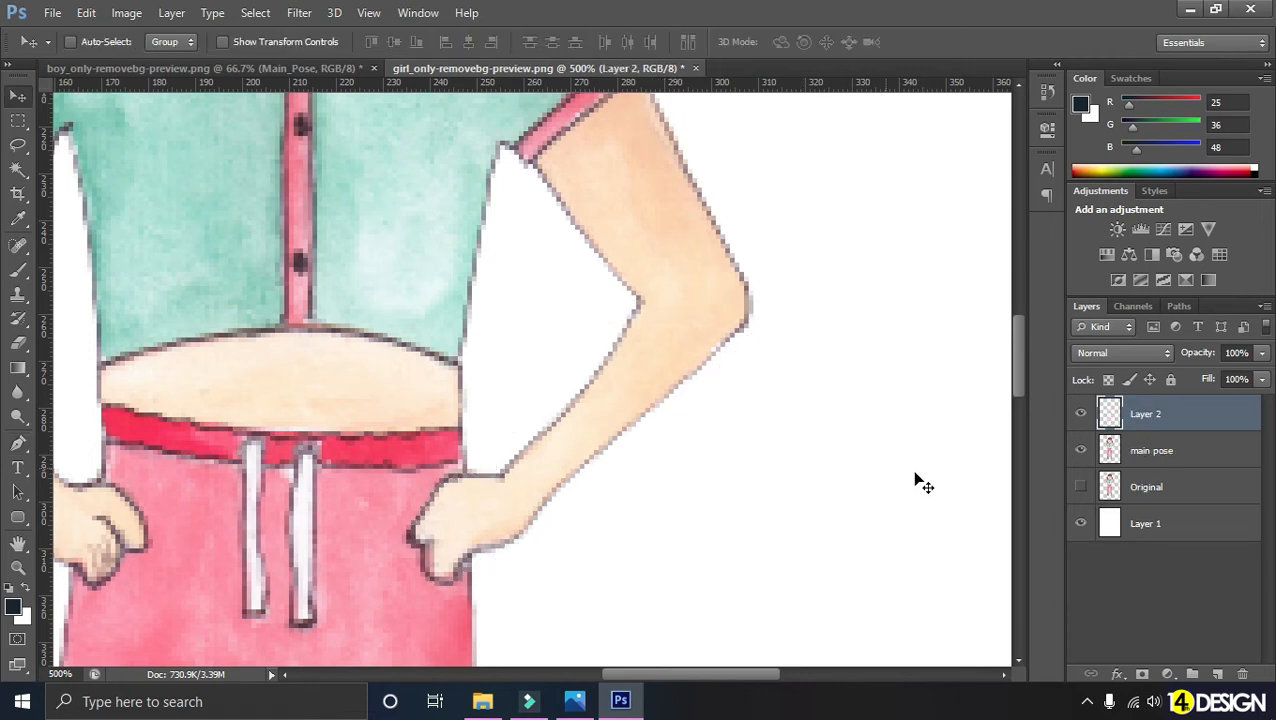
mouse_move(664, 433)
mouse_down()
mouse_move(920, 433)
mouse_move(860, 429)
mouse_move(937, 402)
mouse_move(584, 464)
mouse_move(538, 402)
mouse_move(800, 449)
mouse_move(515, 382)
mouse_move(669, 418)
mouse_up()
double_click(1158, 415)
text(leftarm)
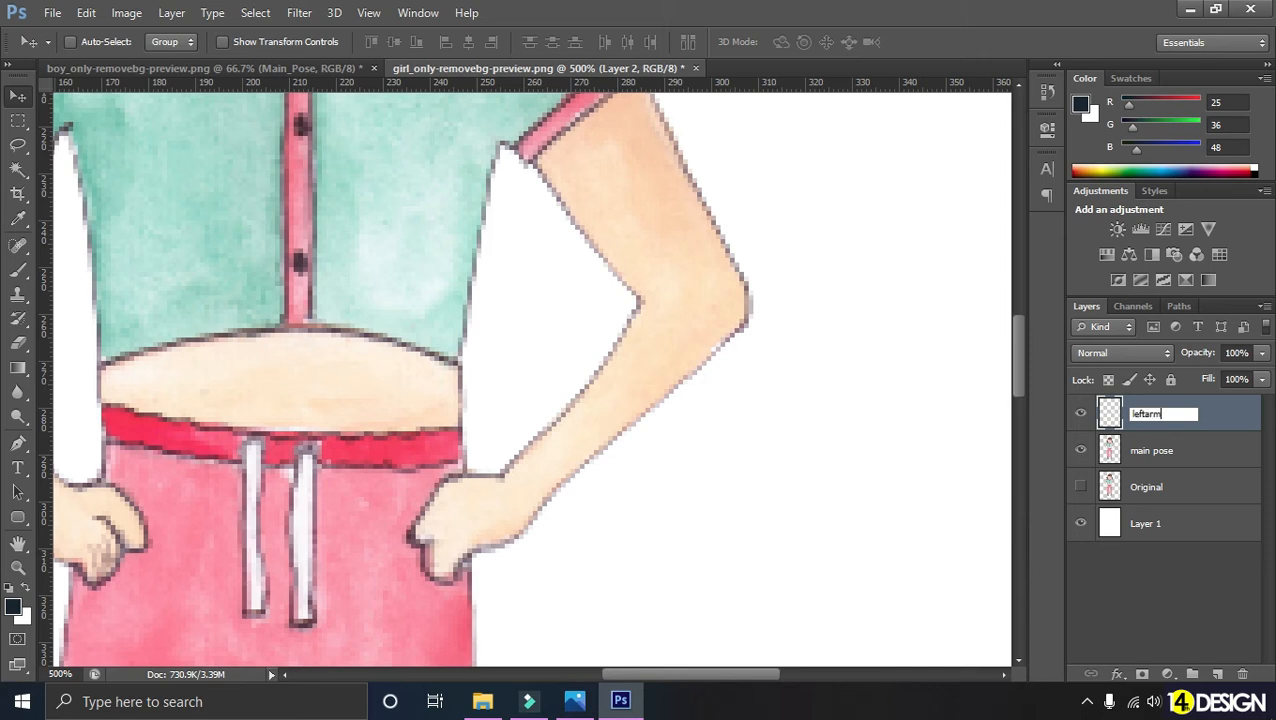
key(Return)
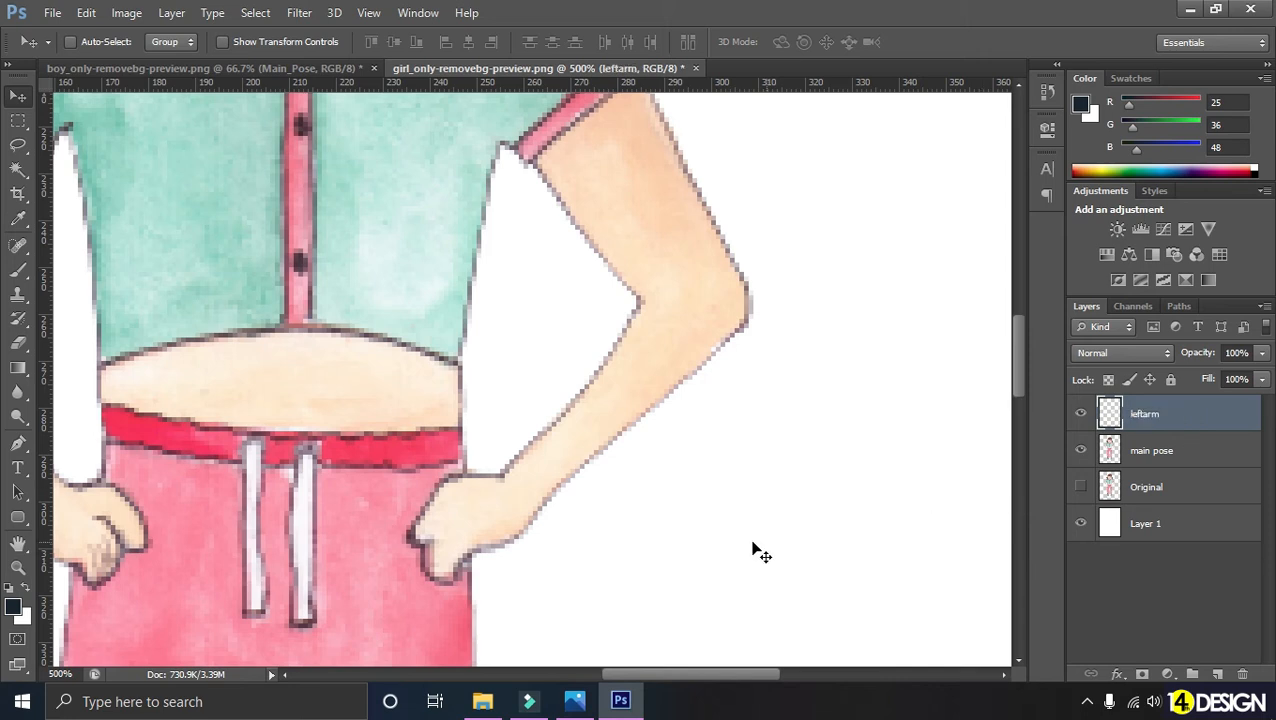
Step: Rotate the leftarm copy -67.45° about the elbow so the fist points down, and align it with the upper arm
key(ctrl+t)
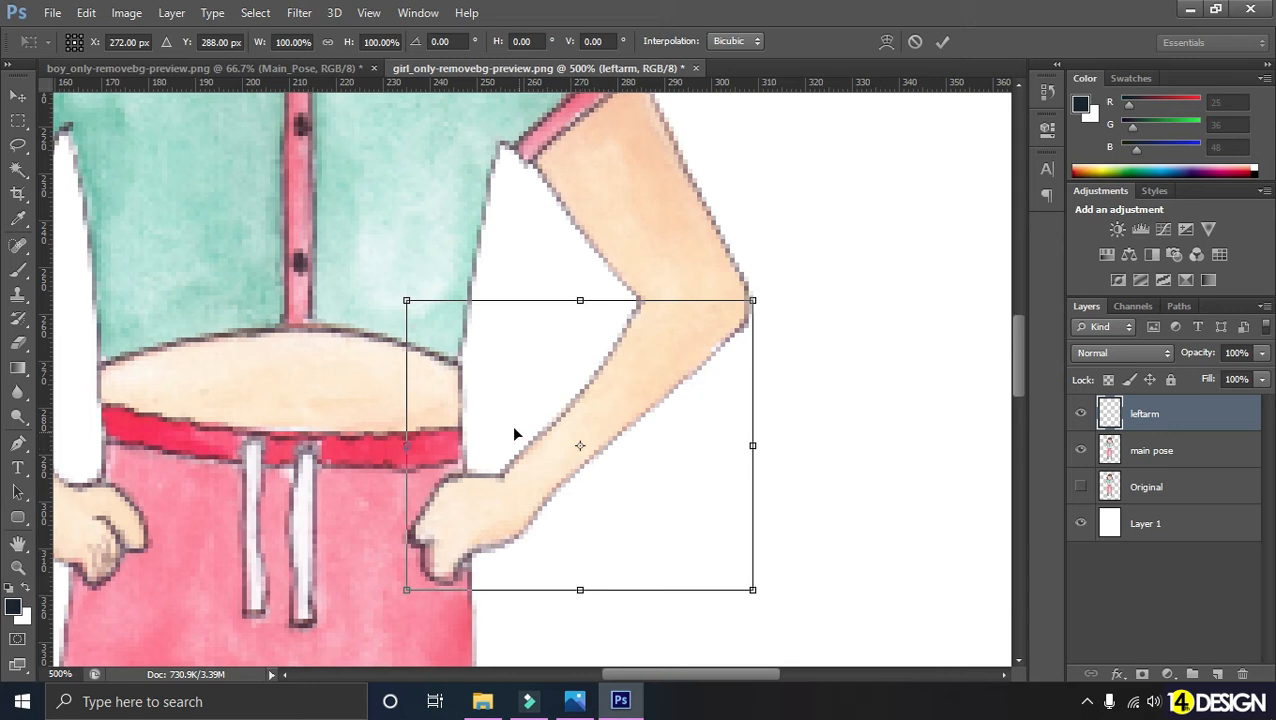
drag(778, 618, 451, 510)
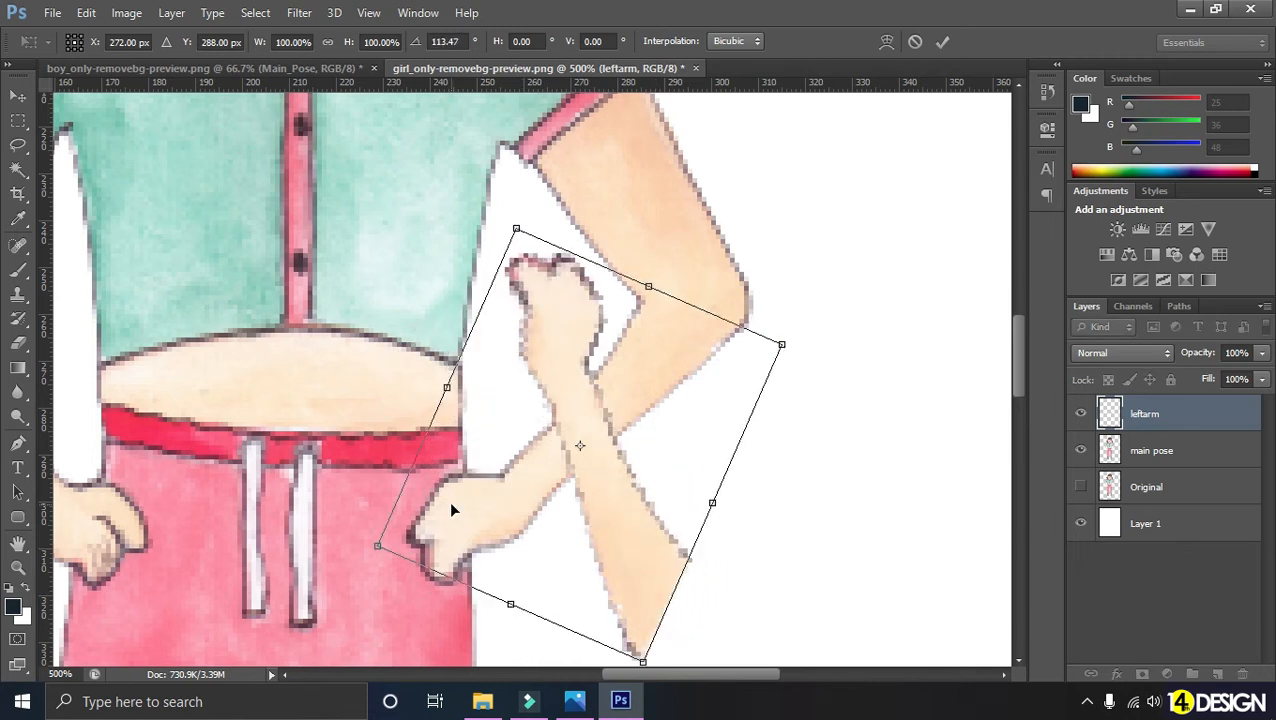
key(ctrl+z)
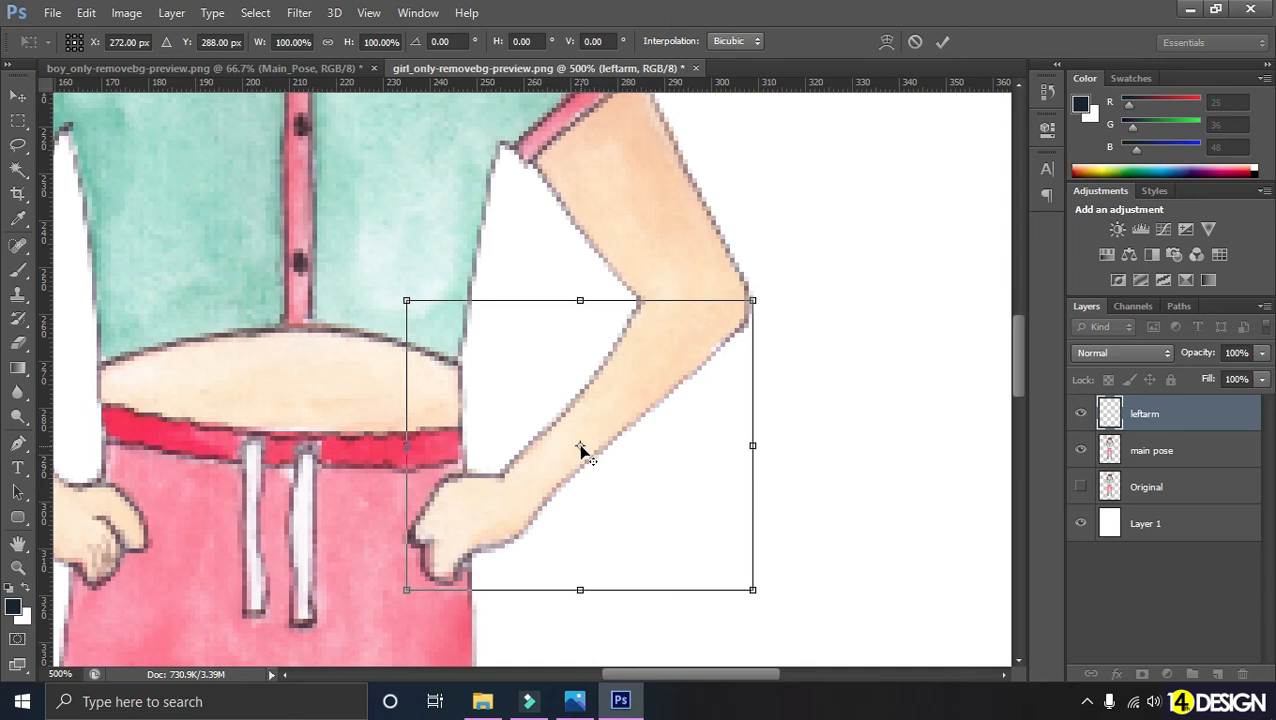
drag(581, 450, 695, 310)
drag(548, 624, 897, 528)
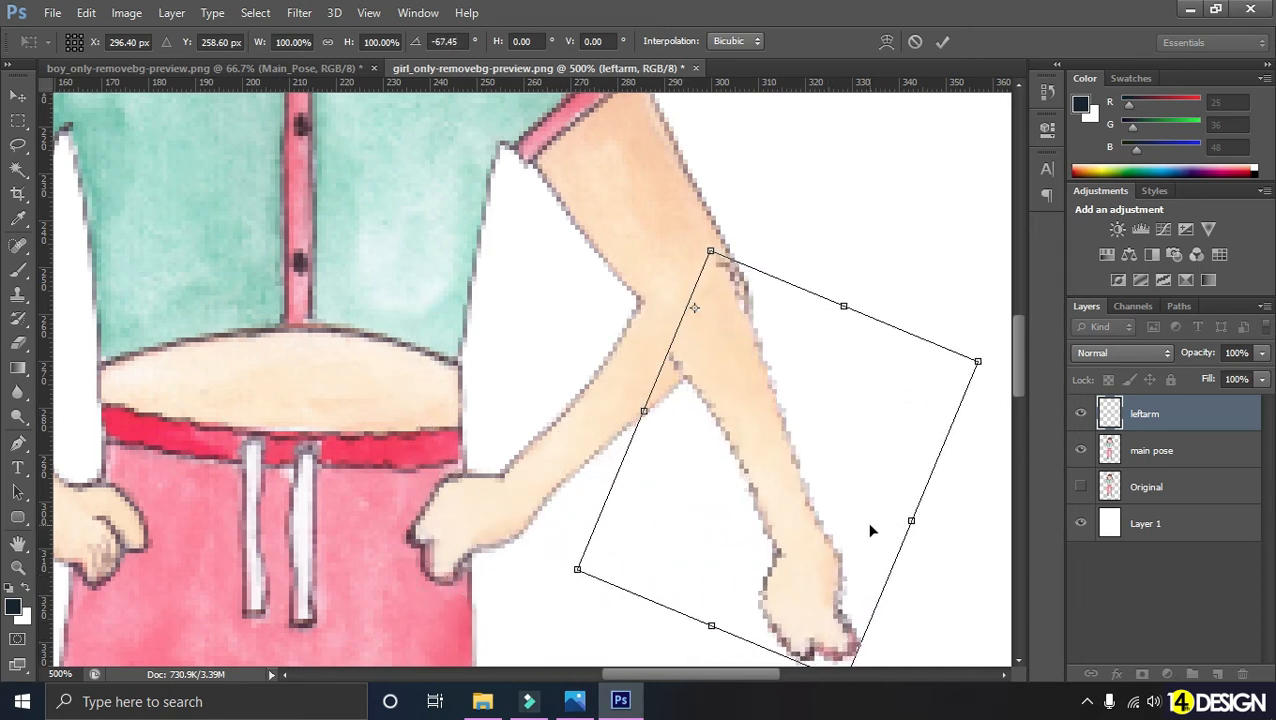
scroll(808, 526, down, 1)
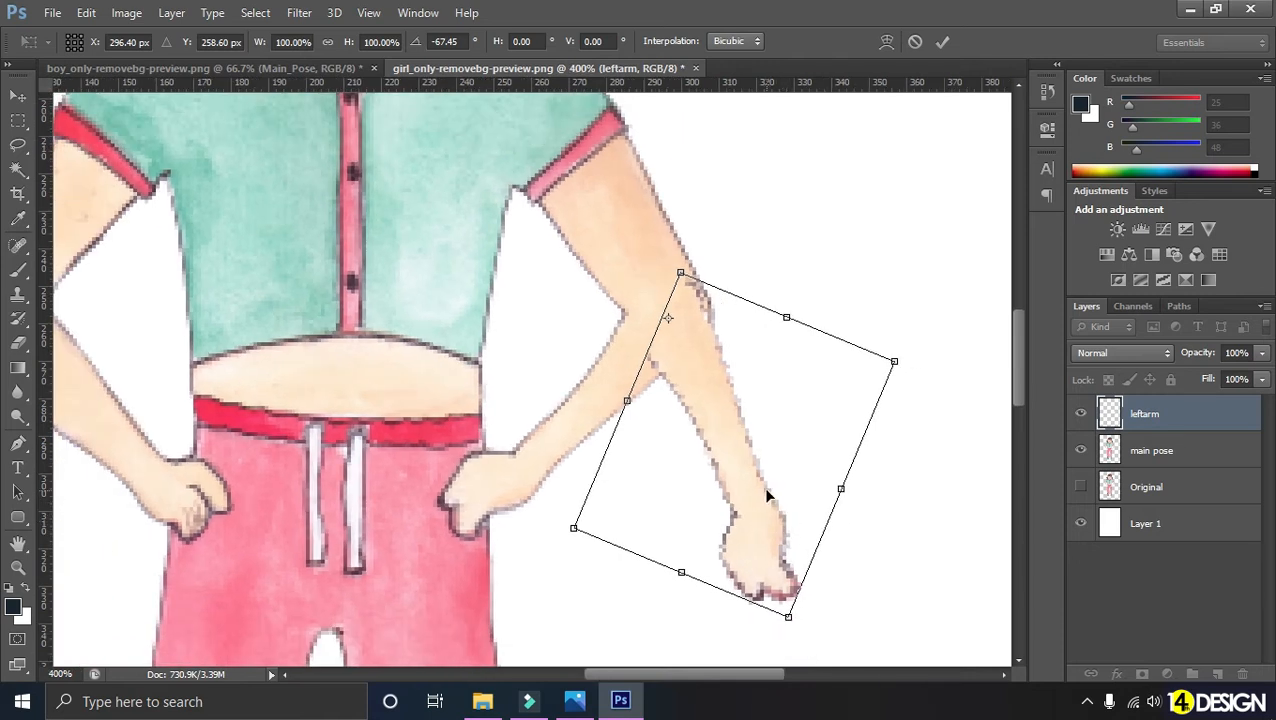
key(Return)
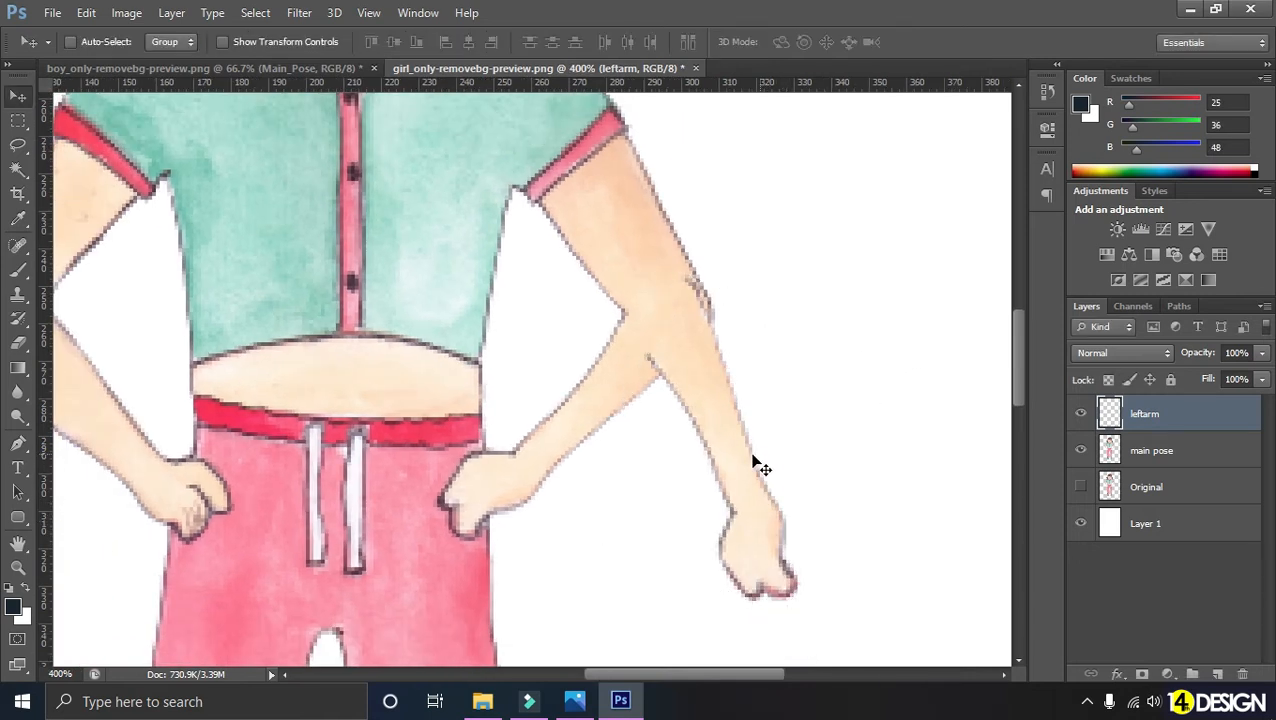
drag(732, 455, 743, 471)
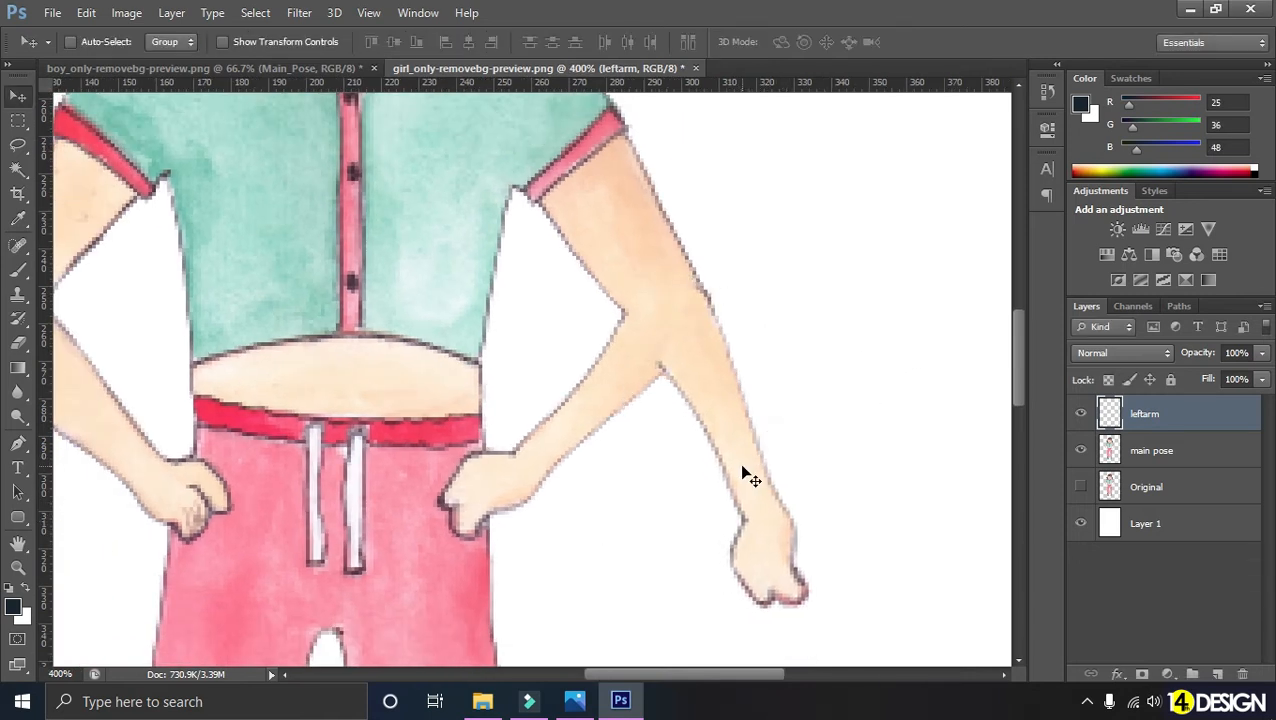
scroll(743, 470, down, 3)
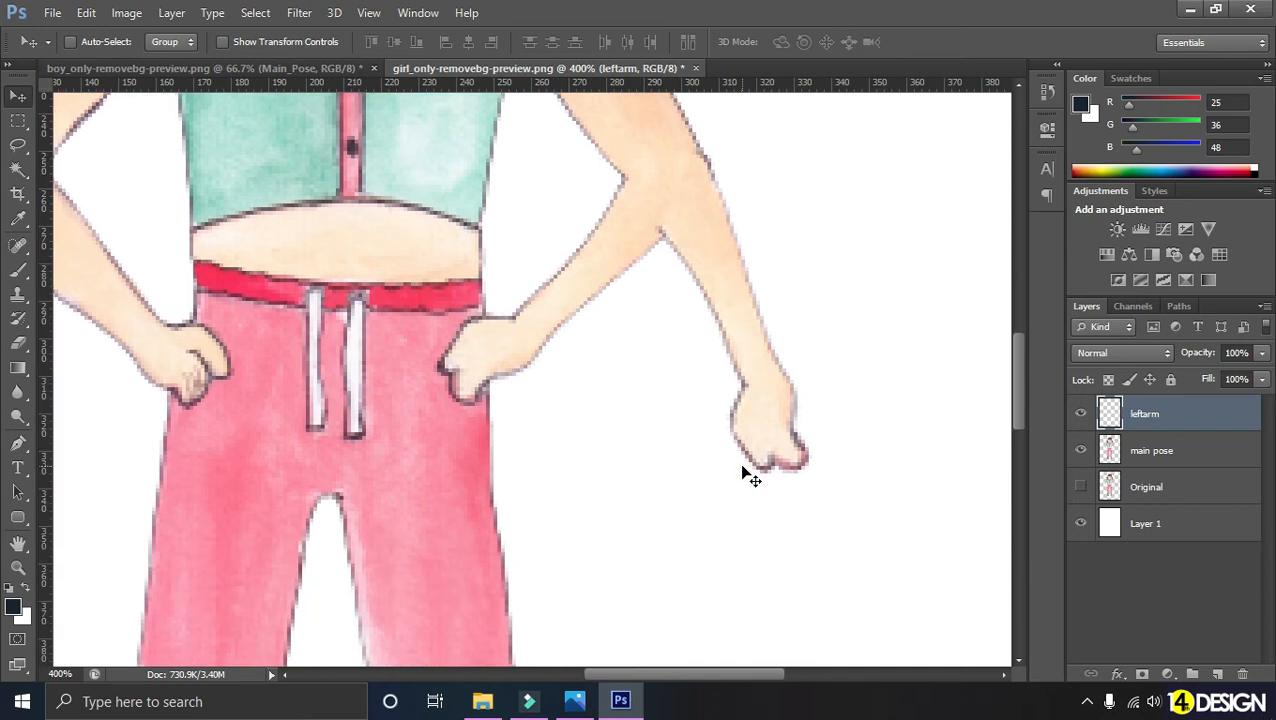
scroll(743, 472, up, 3)
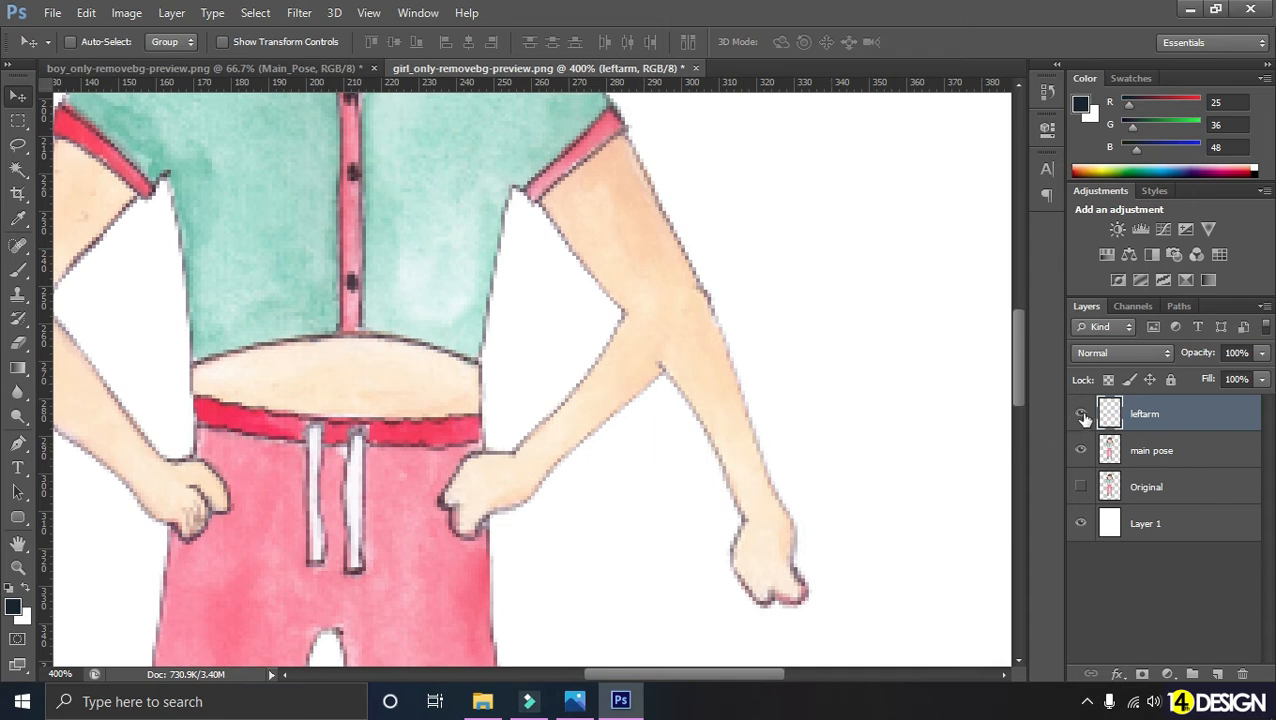
Step: Undo the leftarm copy and its transformation, going back to the forearm selection on the main pose layer
ctrl+click(1113, 418)
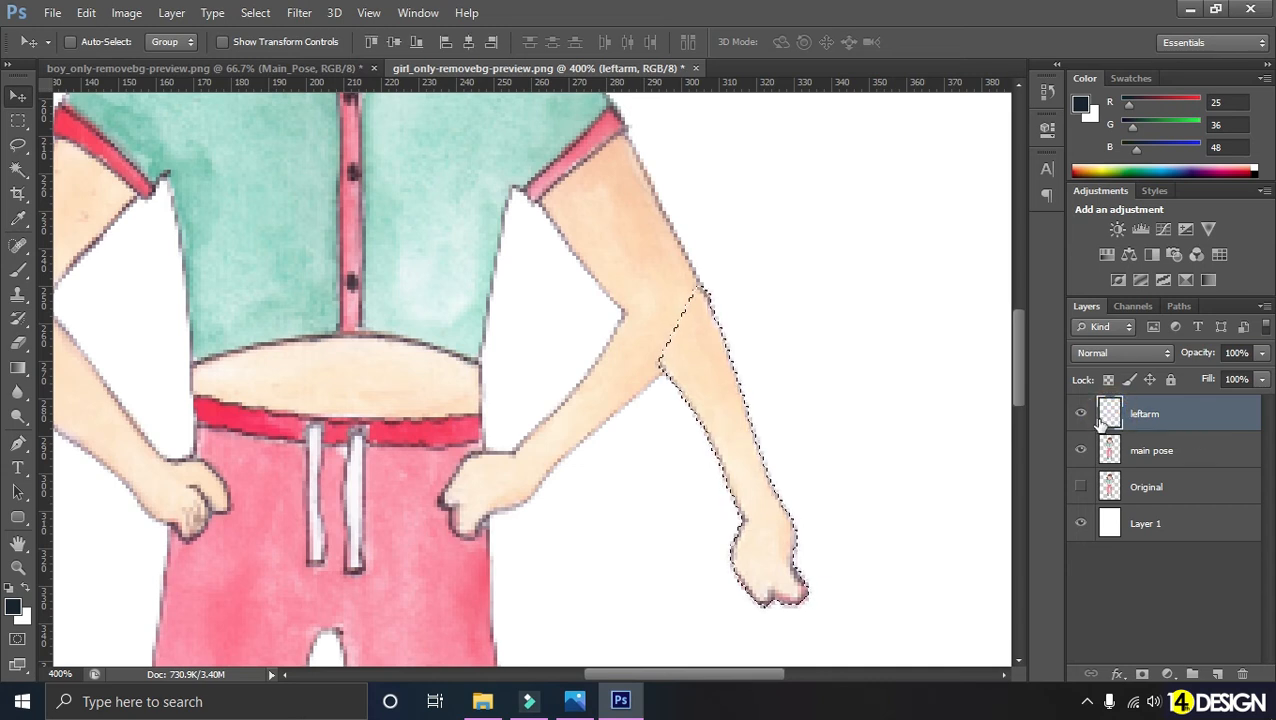
key(ctrl+d)
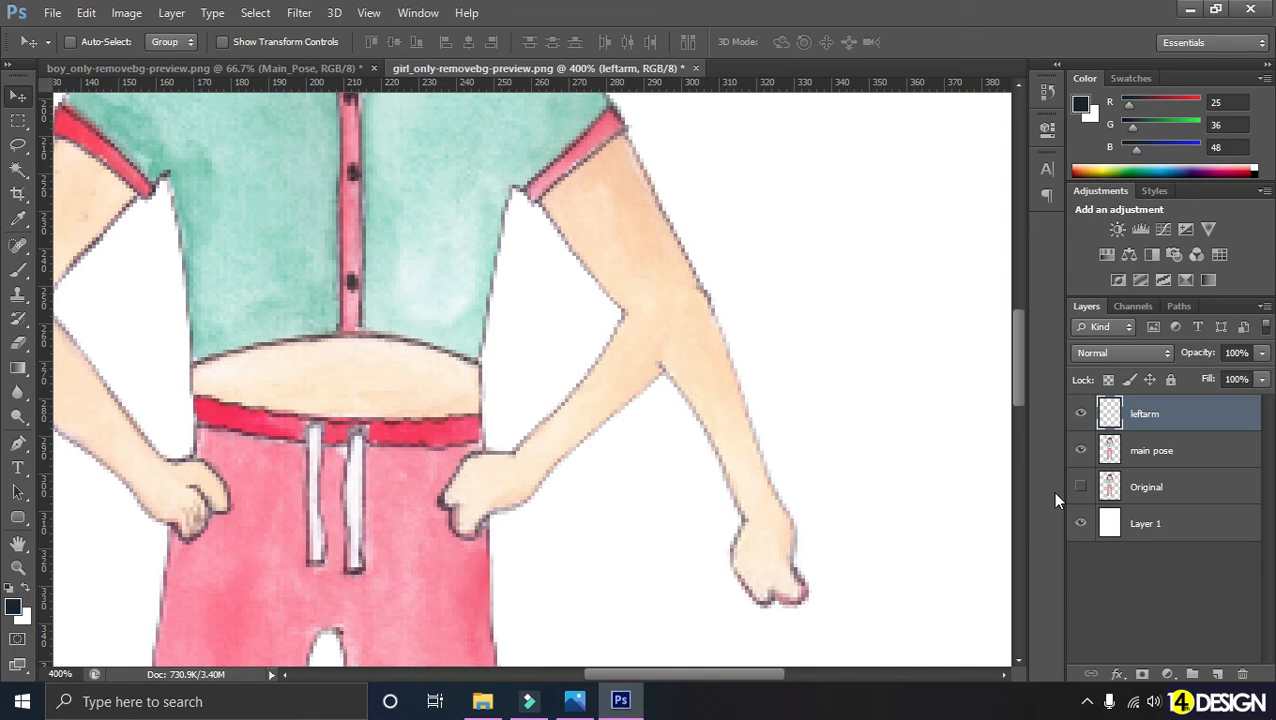
click(1172, 452)
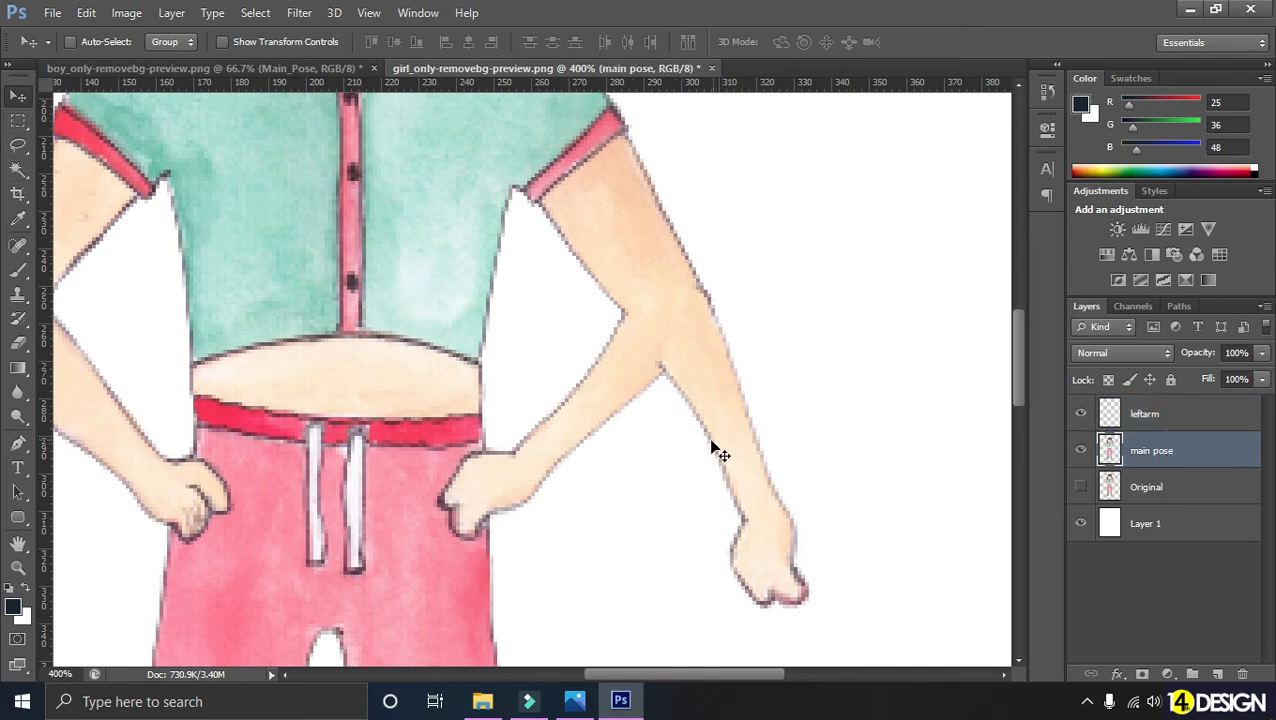
key(ctrl+alt+z)
key(ctrl+alt+z)
key(ctrl+alt+z)
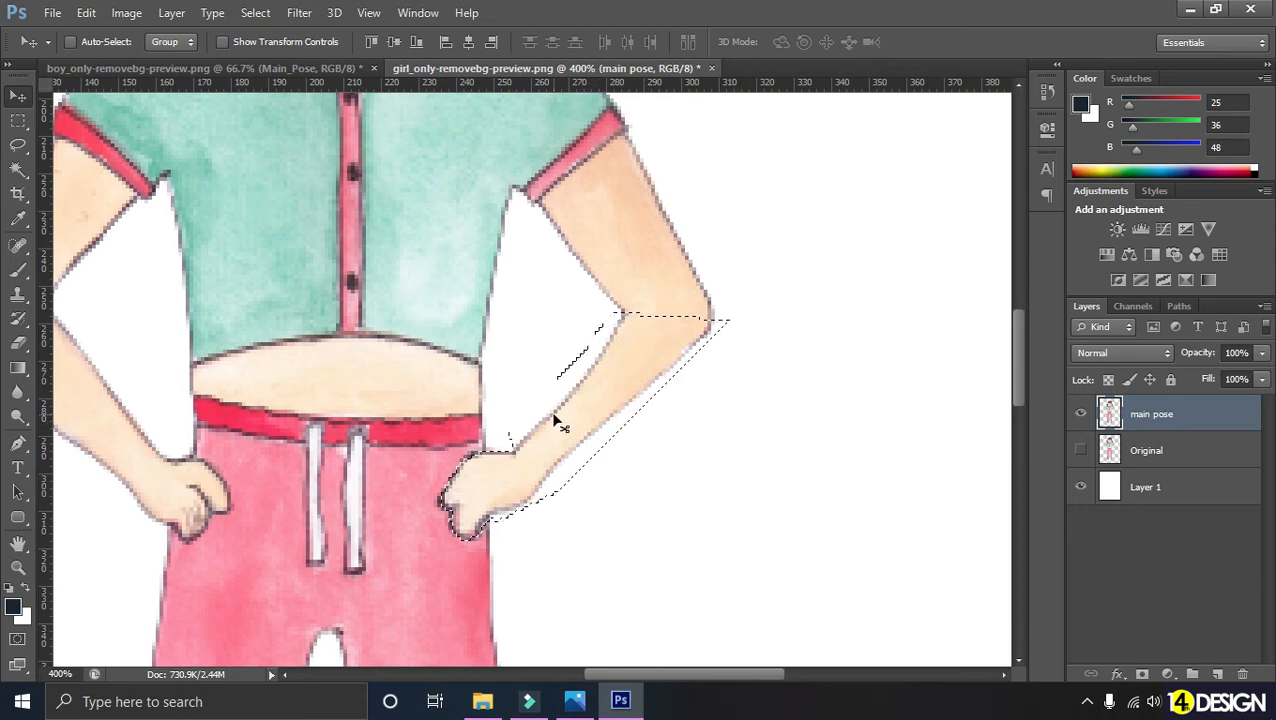
Step: Cut the selected forearm out of the main pose layer, paste it as a separate layer and realign it at the elbow
key(Delete)
key(ctrl+d)
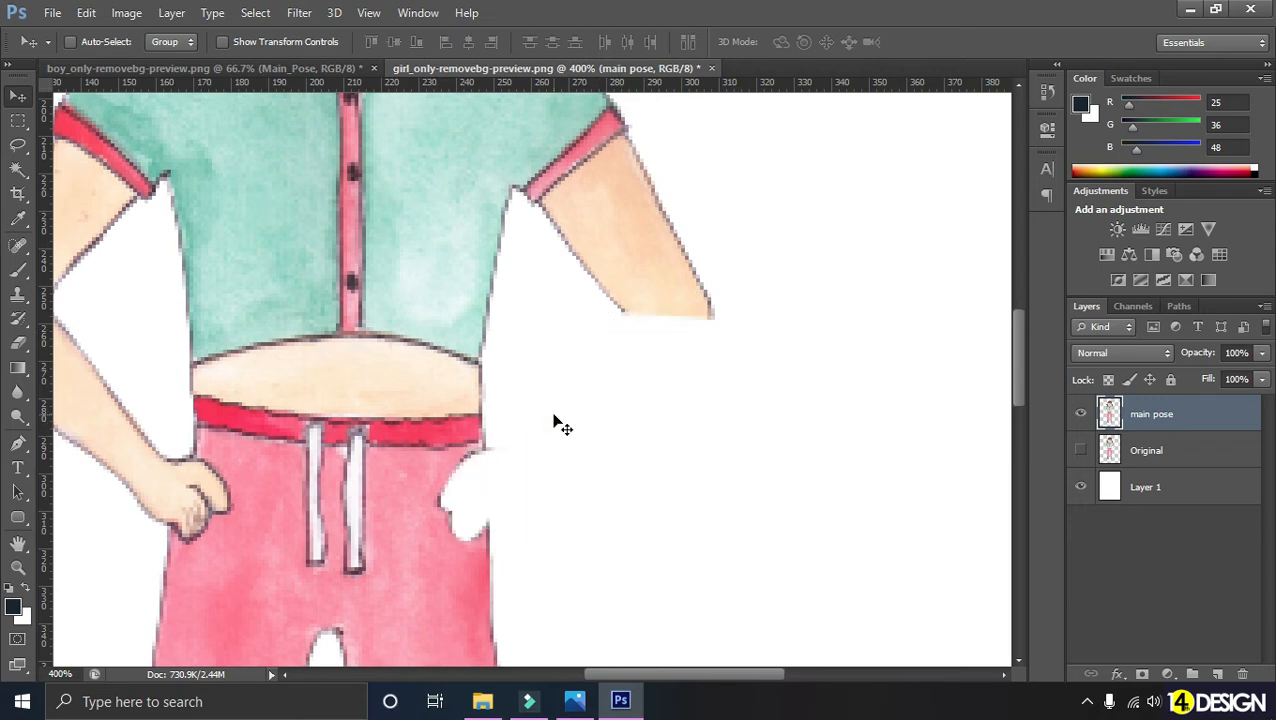
key(ctrl+v)
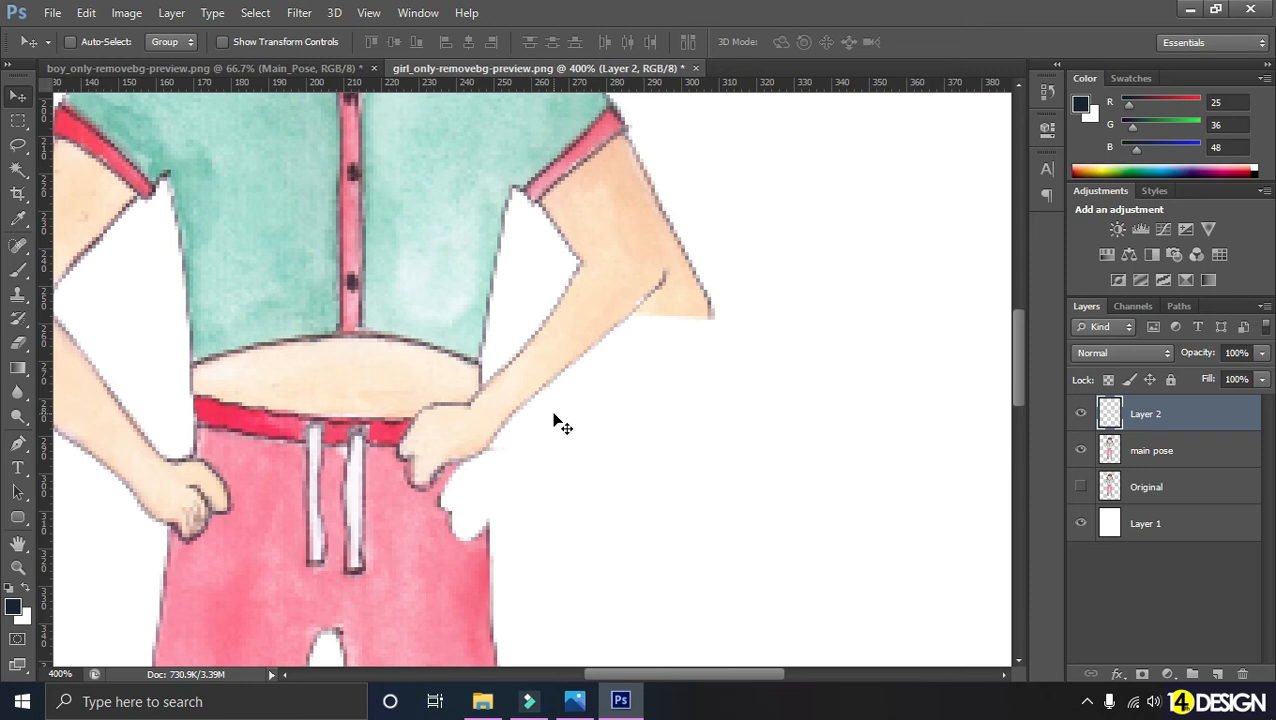
drag(550, 338, 600, 394)
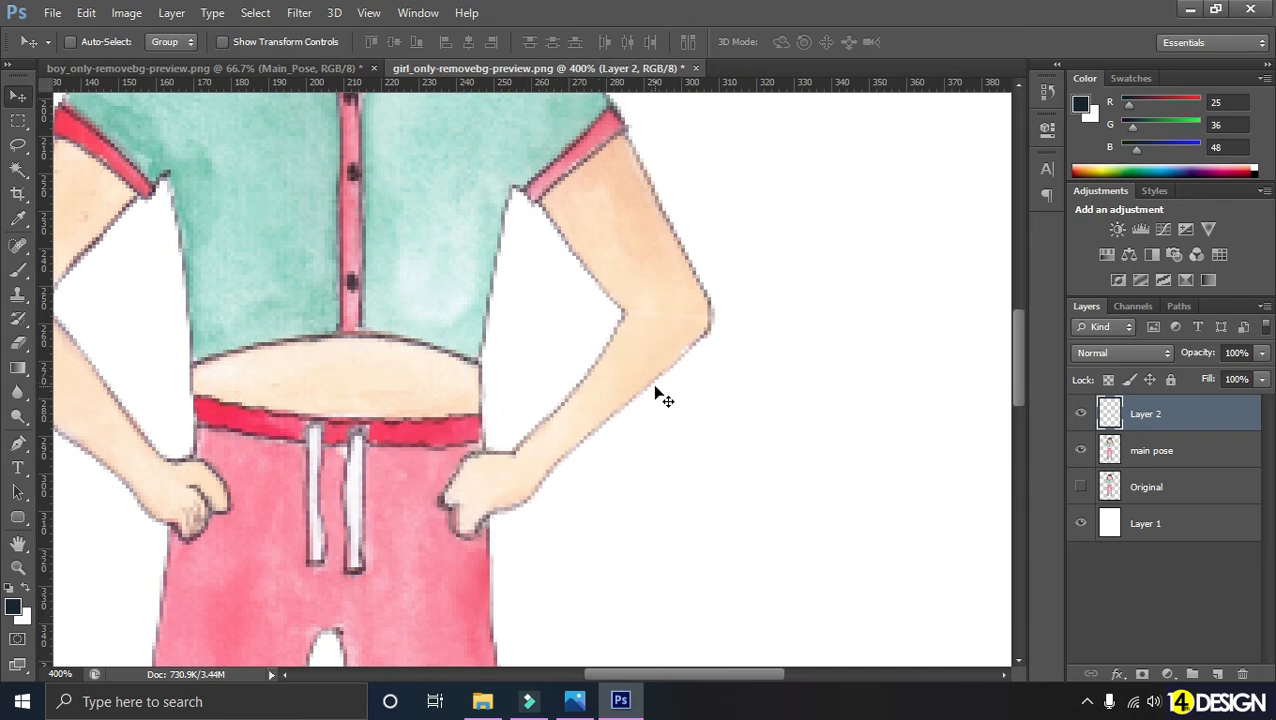
Step: Rotate the pasted forearm about -67.8° around the elbow and nudge it to meet the upper arm's outer edge
key(ctrl+t)
drag(576, 430, 669, 322)
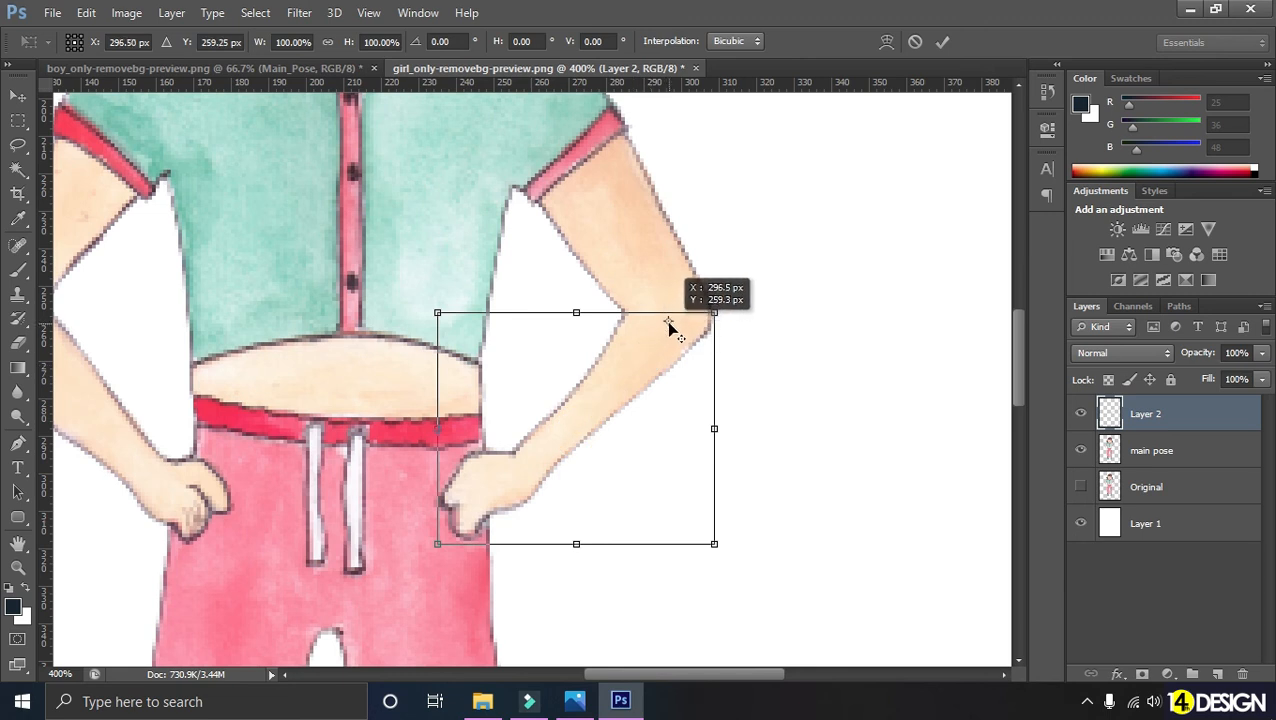
drag(506, 588, 806, 507)
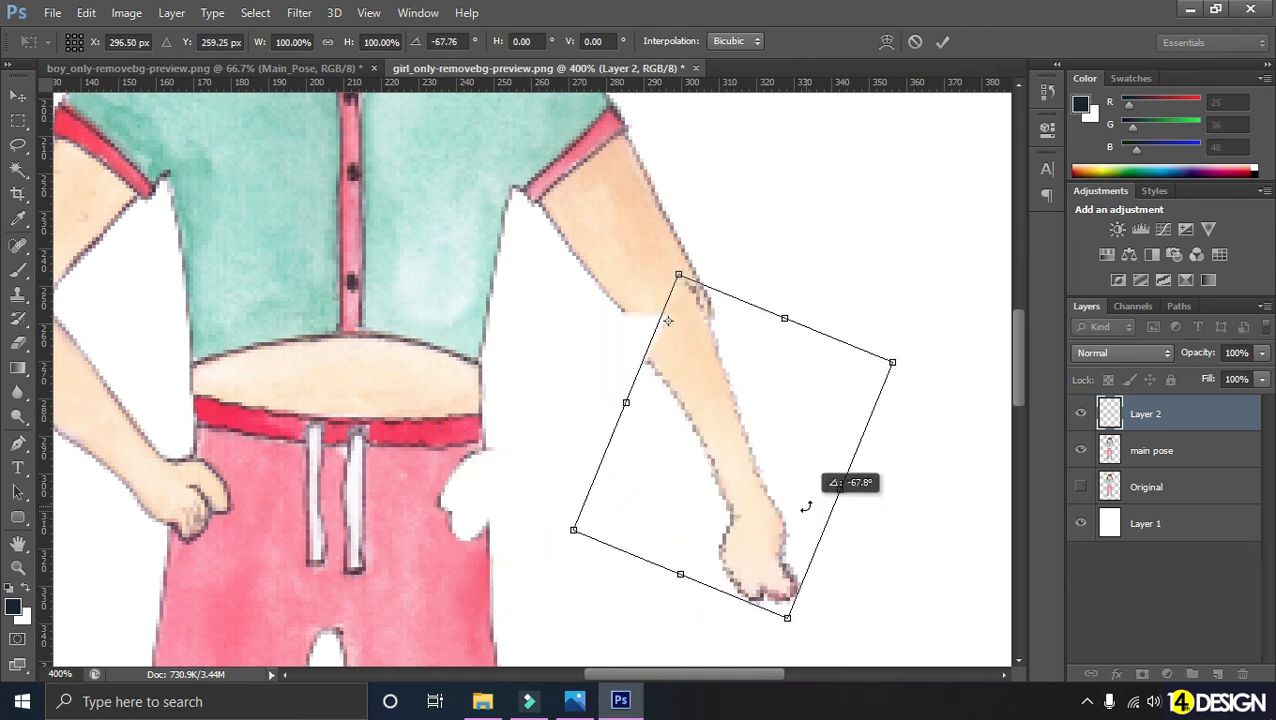
key(Return)
drag(726, 468, 734, 461)
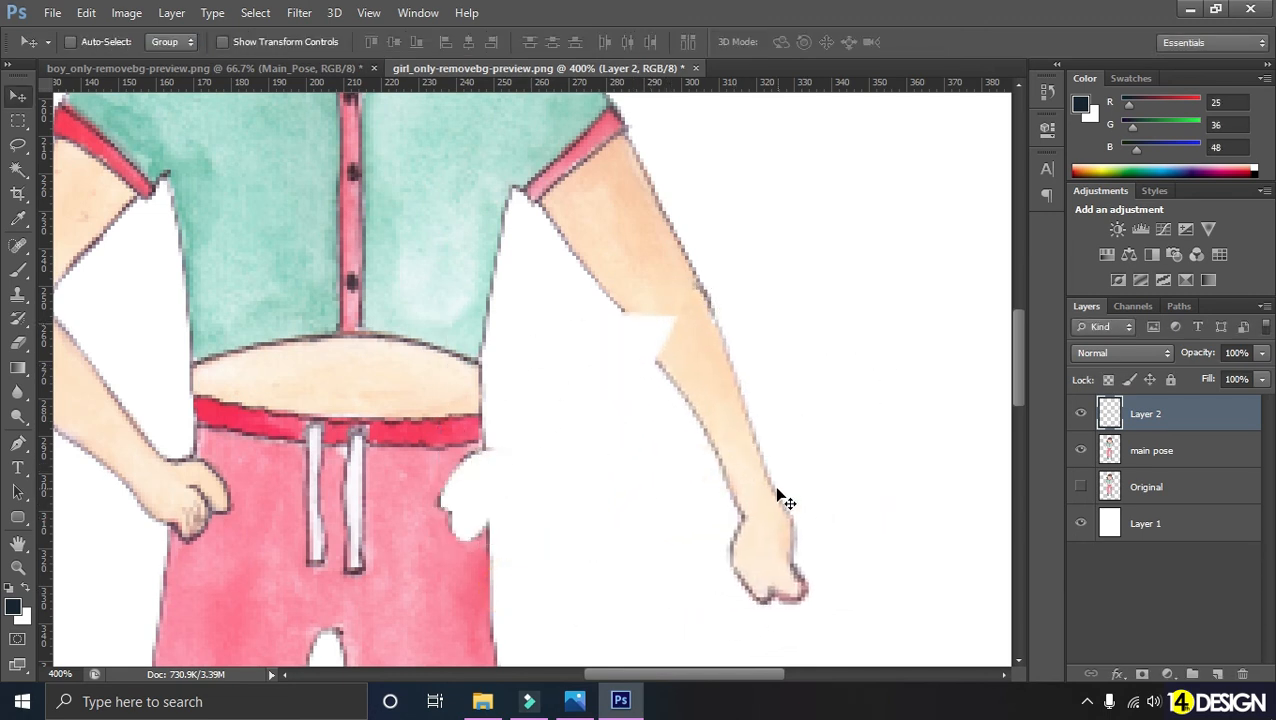
Step: Examine the rotated forearm's elbow joint and the cut-out area at the trousers' hip
key(ctrl+minus)
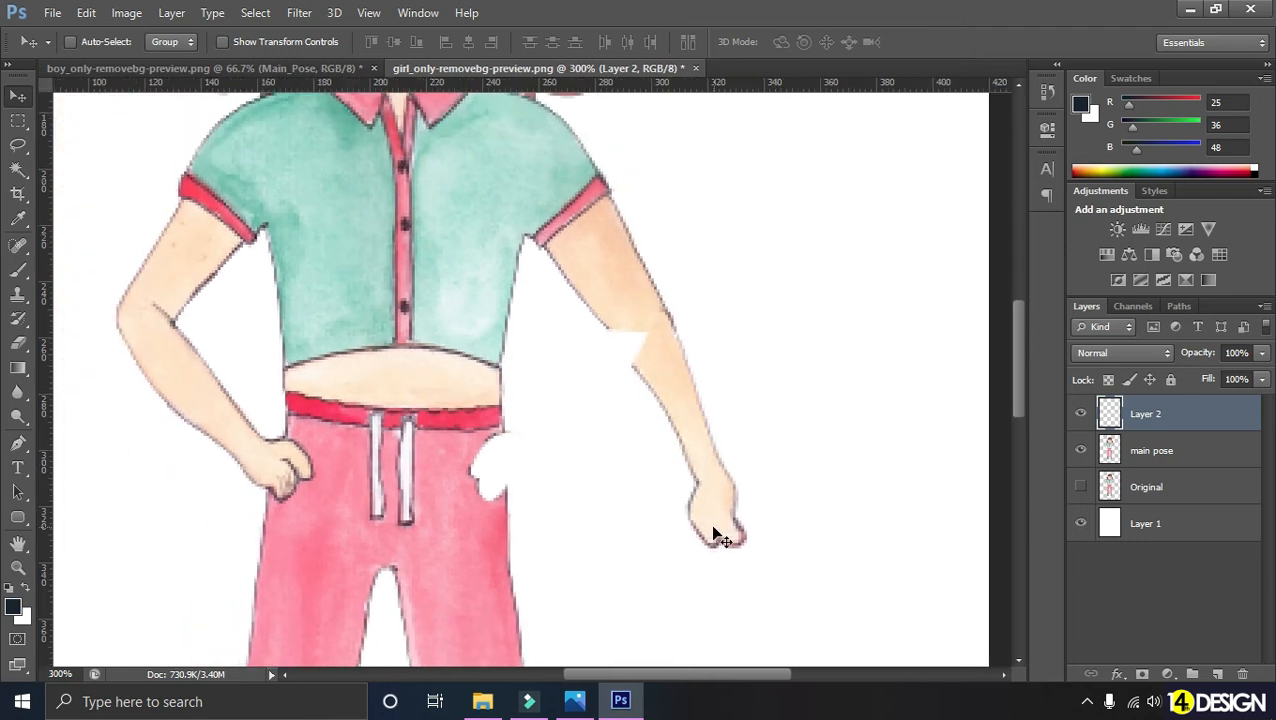
key(ctrl+plus)
scroll(725, 530, down, 5)
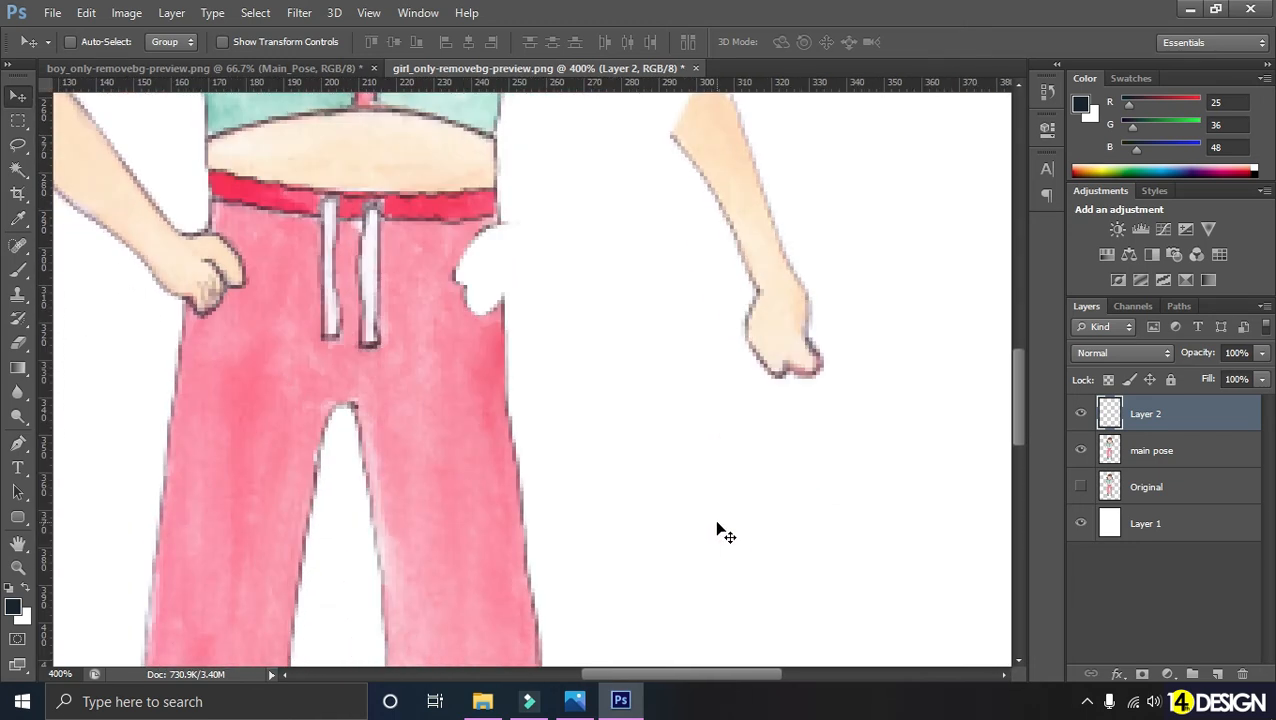
scroll(740, 340, up, 5)
scroll(712, 410, down, 2)
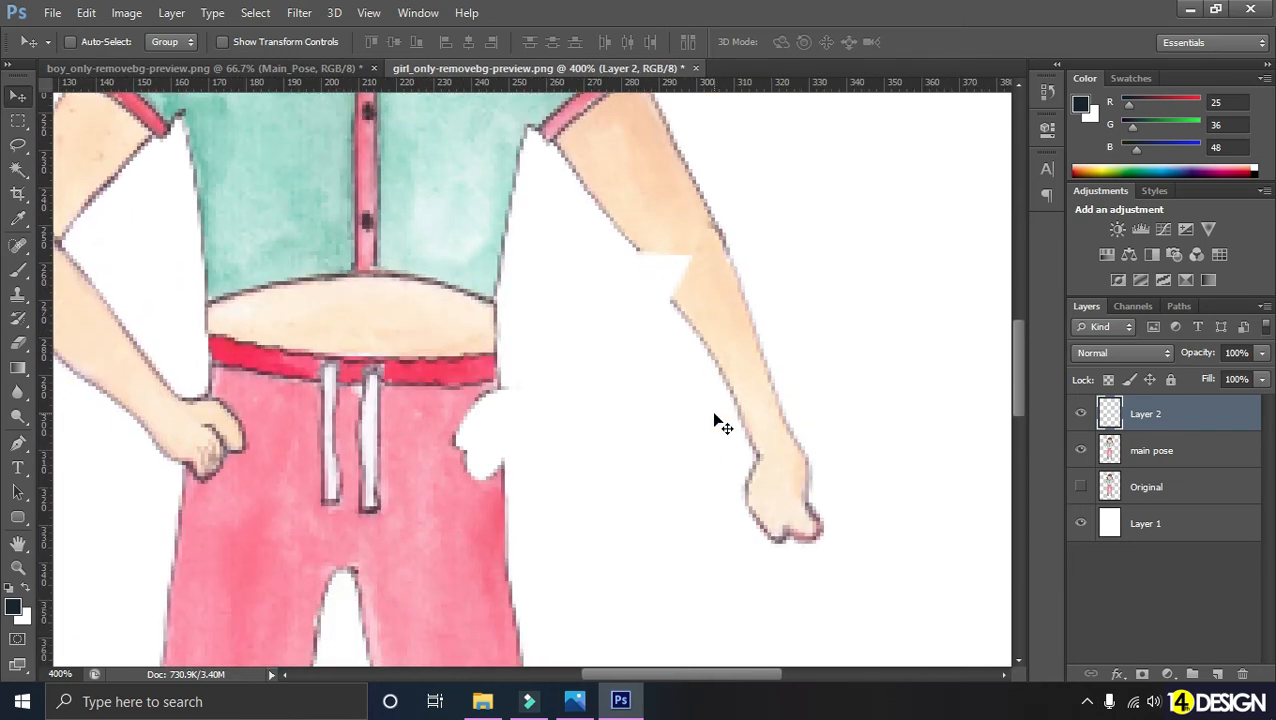
key(ctrl+plus)
key(ctrl+minus)
key(ctrl+plus)
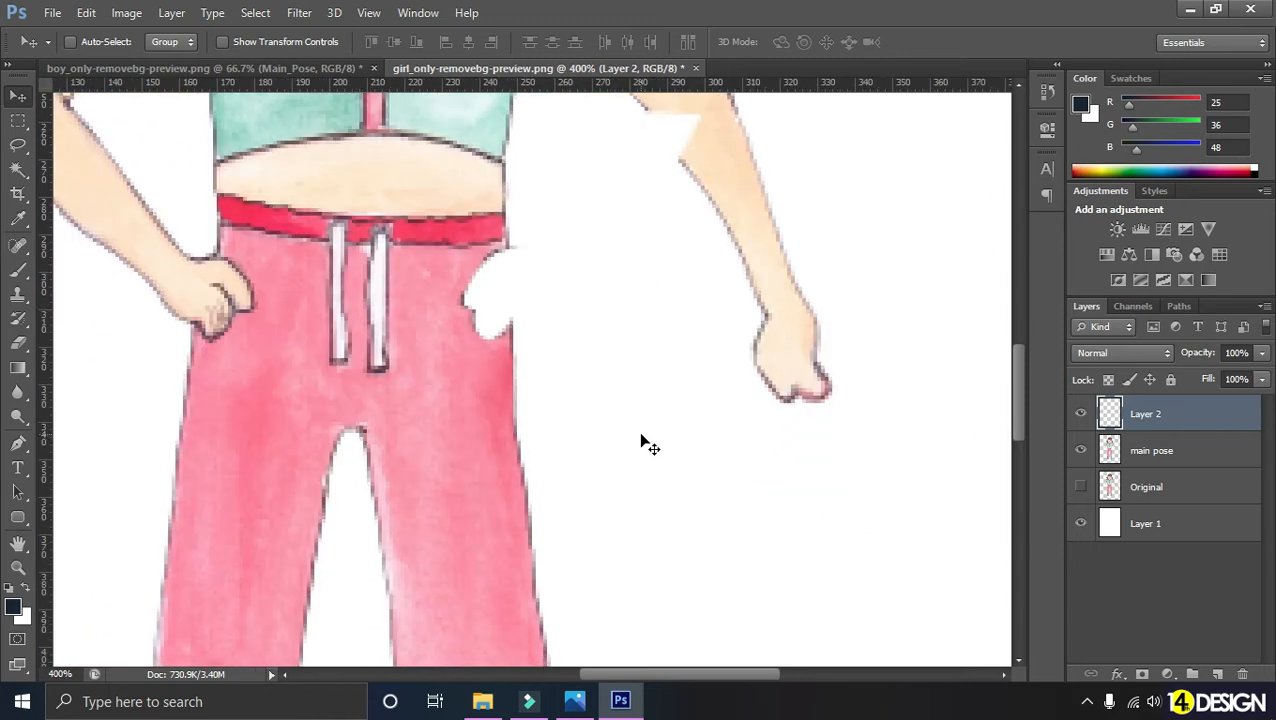
Step: Fill the fist-shaped hole in the main pose trousers using the Clone Stamp at size 15, sampling the pink fabric below it
click(1176, 449)
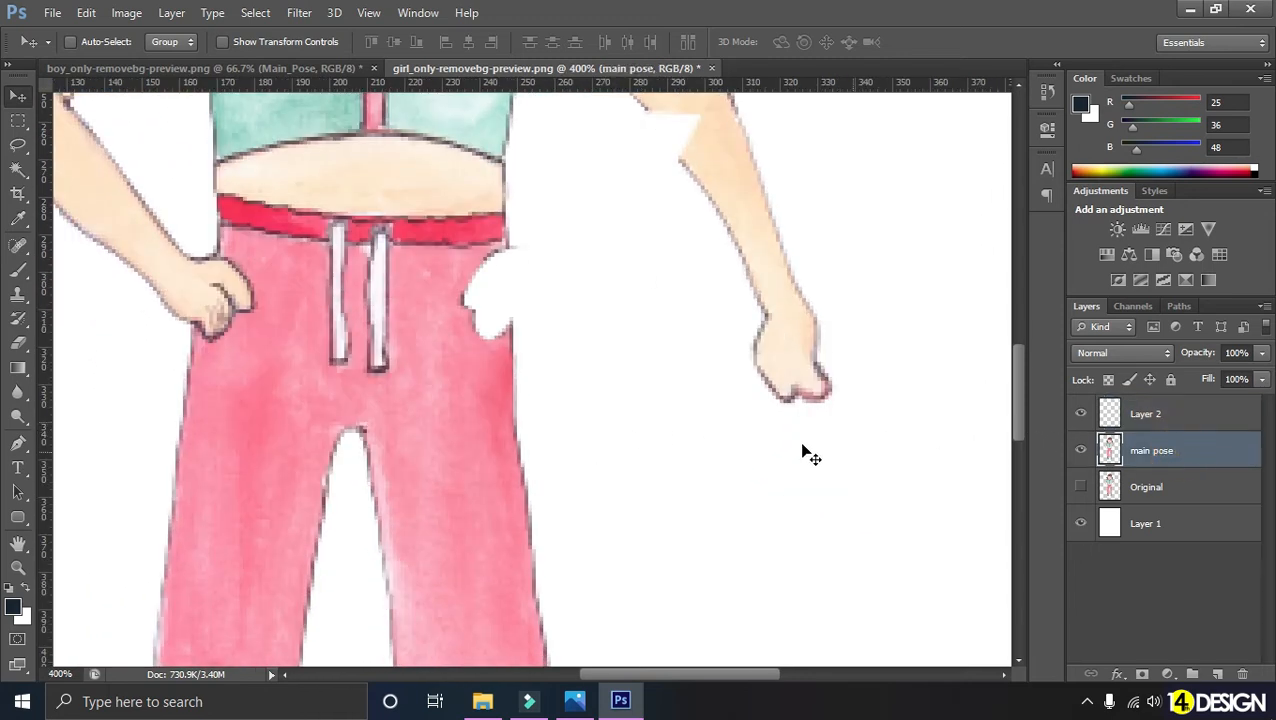
click(21, 300)
click(125, 294)
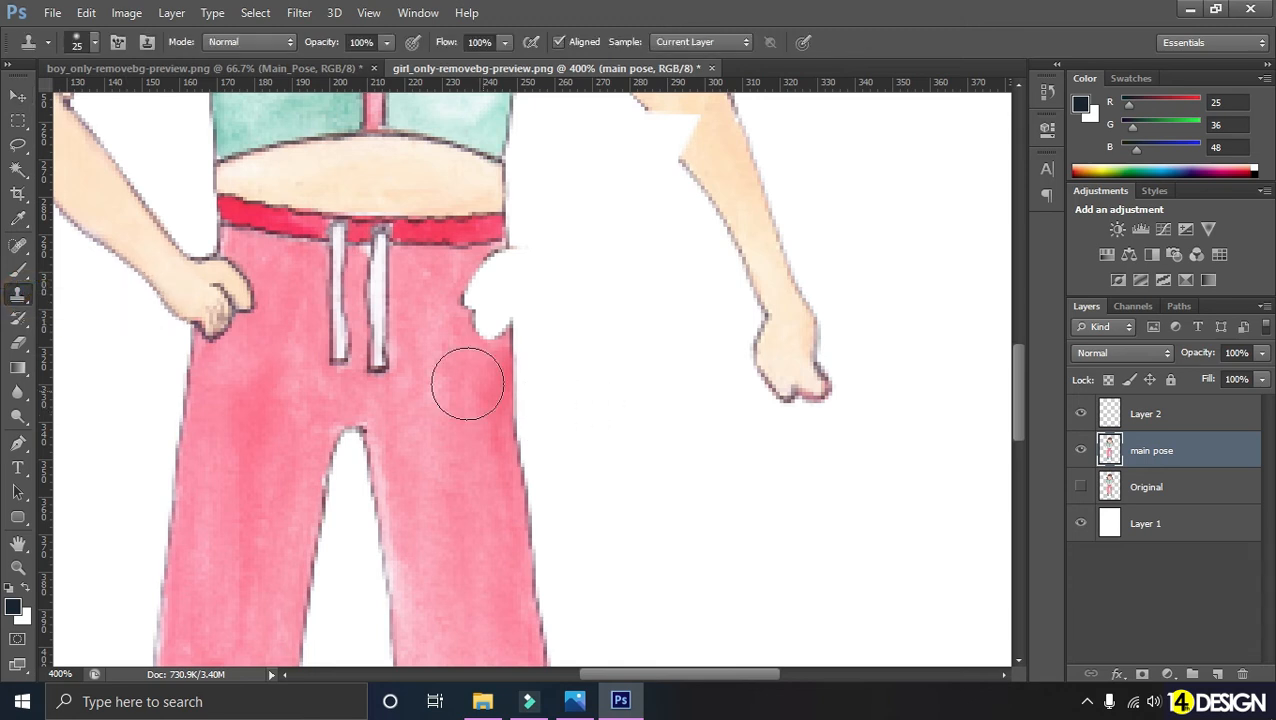
key(bracketleft)
key(bracketleft)
key(bracketleft)
key(bracketright)
alt+click(463, 440)
mouse_move(478, 342)
mouse_down()
mouse_move(484, 272)
mouse_move(484, 328)
mouse_move(488, 316)
mouse_up()
Step: Touch up the repaired hip just below the trousers' waistband with the Clone Stamp at size 7
scroll(488, 318, up, 2)
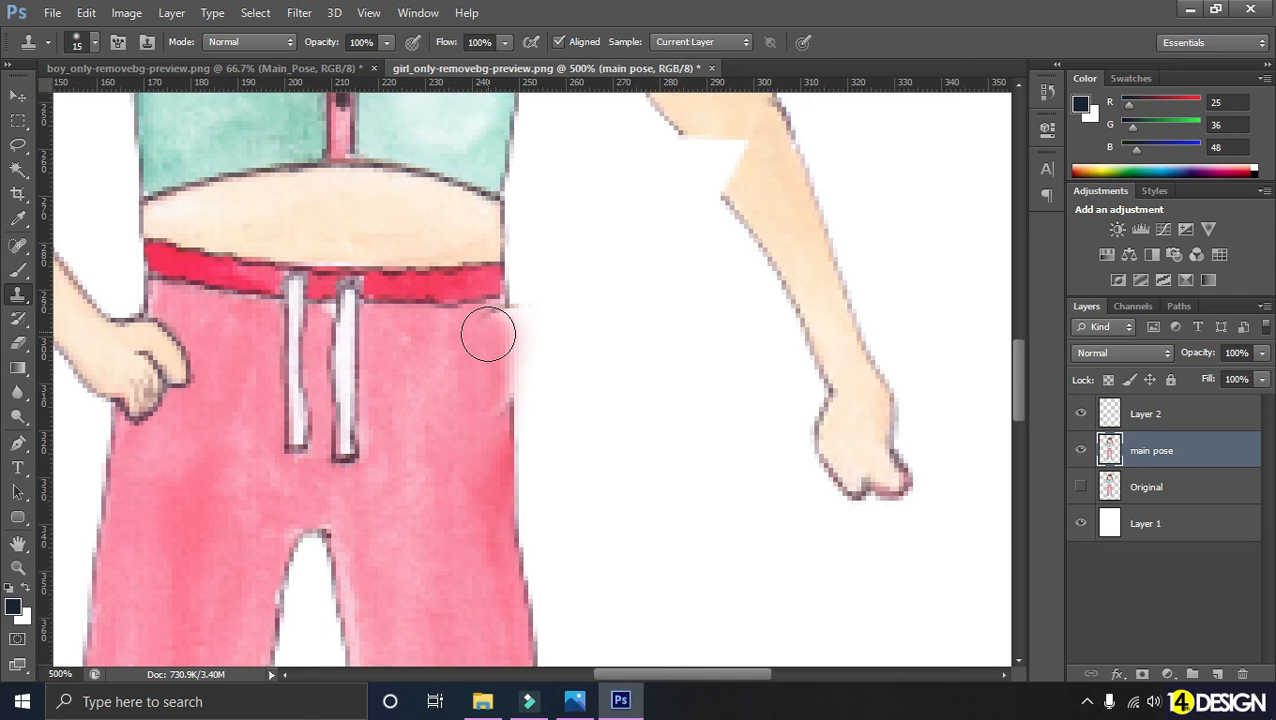
key(bracketleft)
key(bracketleft)
key(bracketleft)
key(bracketleft)
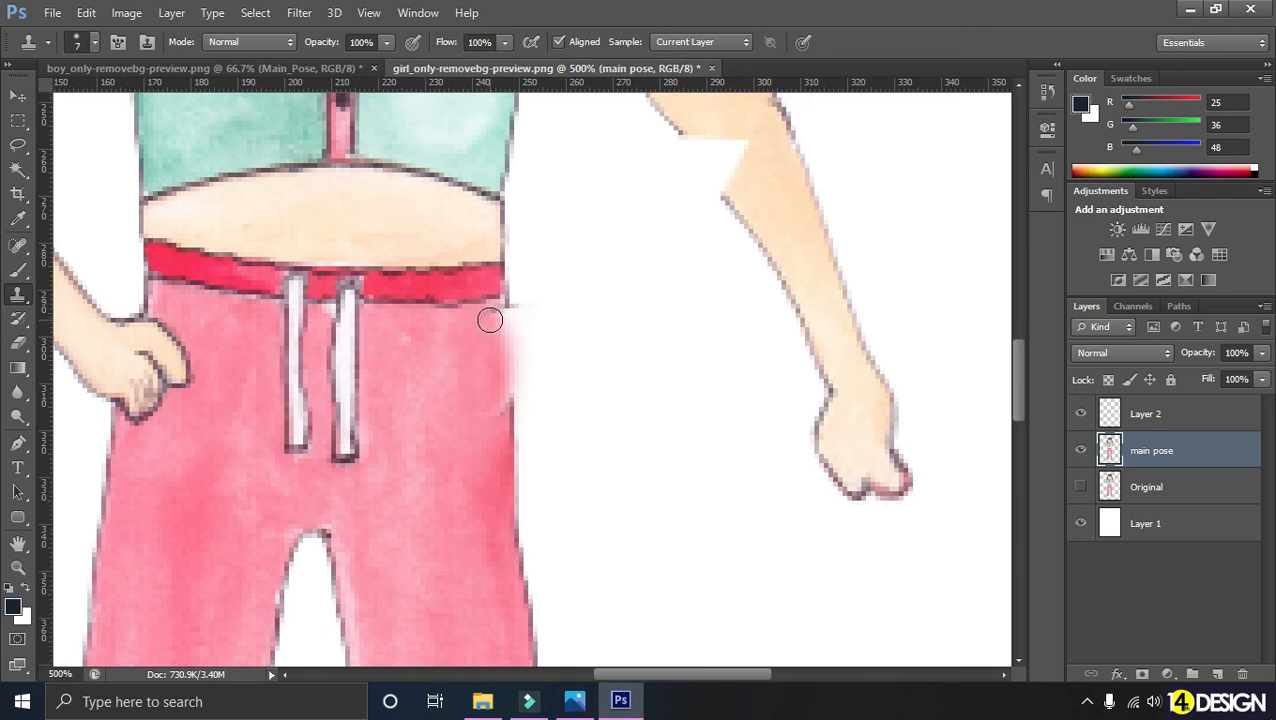
mouse_move(490, 326)
mouse_down()
mouse_move(497, 414)
mouse_move(492, 321)
mouse_up()
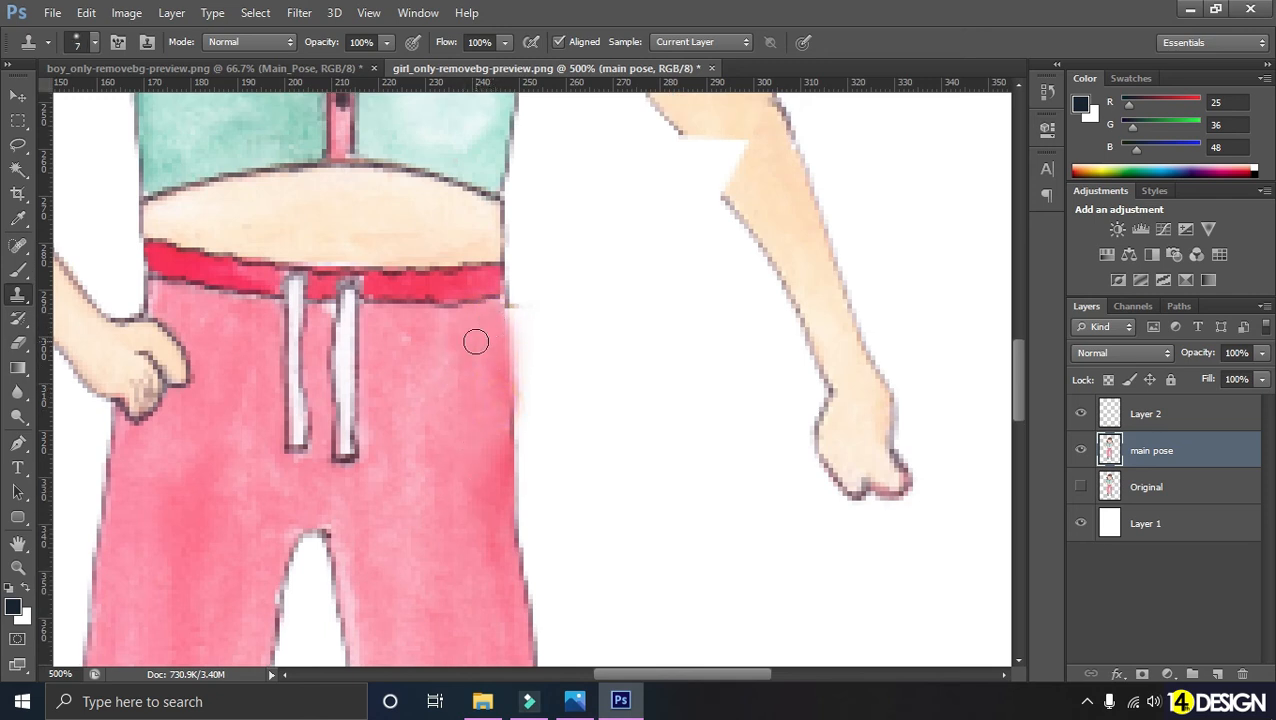
Step: Examine the repaired trousers' hip edge and the remaining wedge-shaped gap inside the girl's elbow
scroll(471, 424, down, 3)
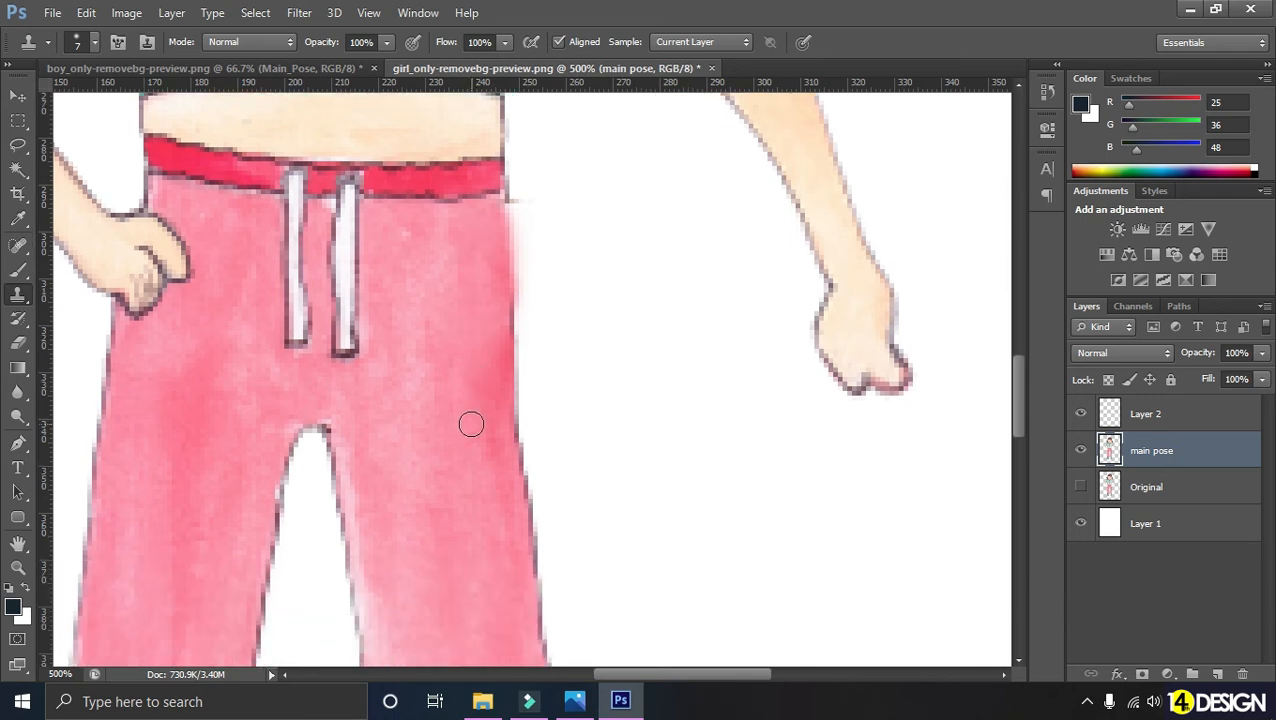
scroll(471, 424, down, 1)
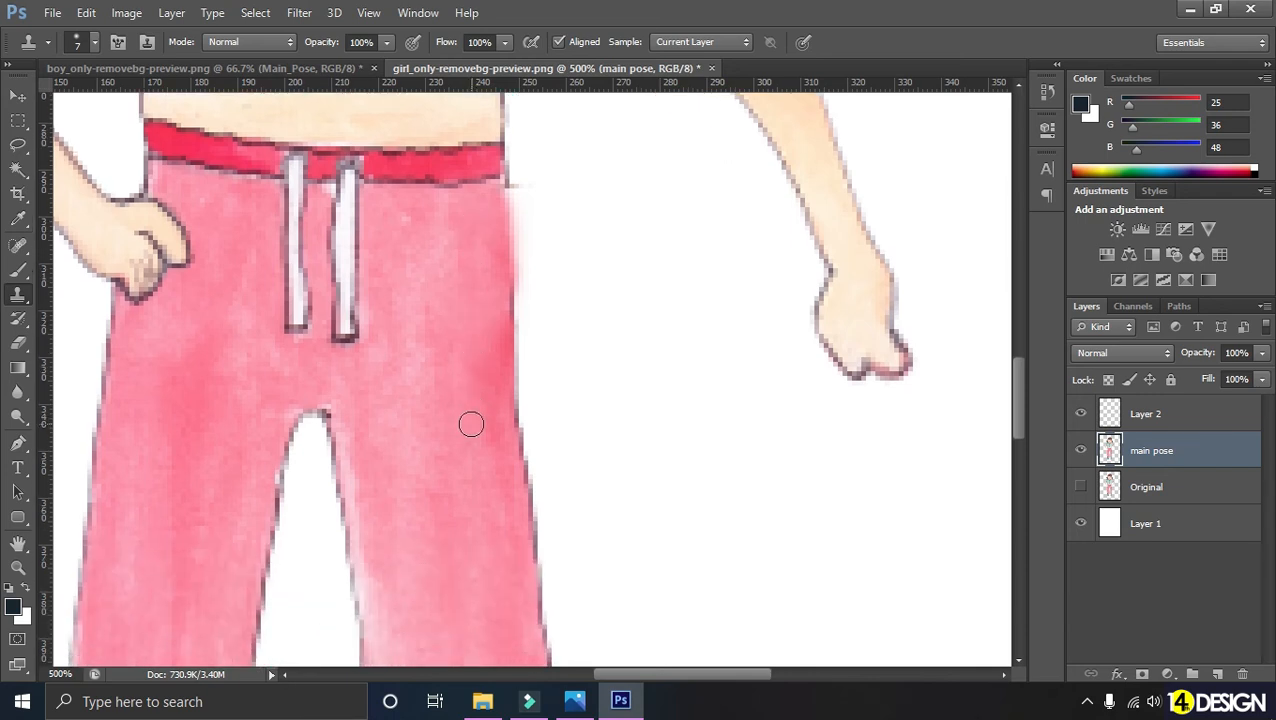
scroll(471, 424, up, 7)
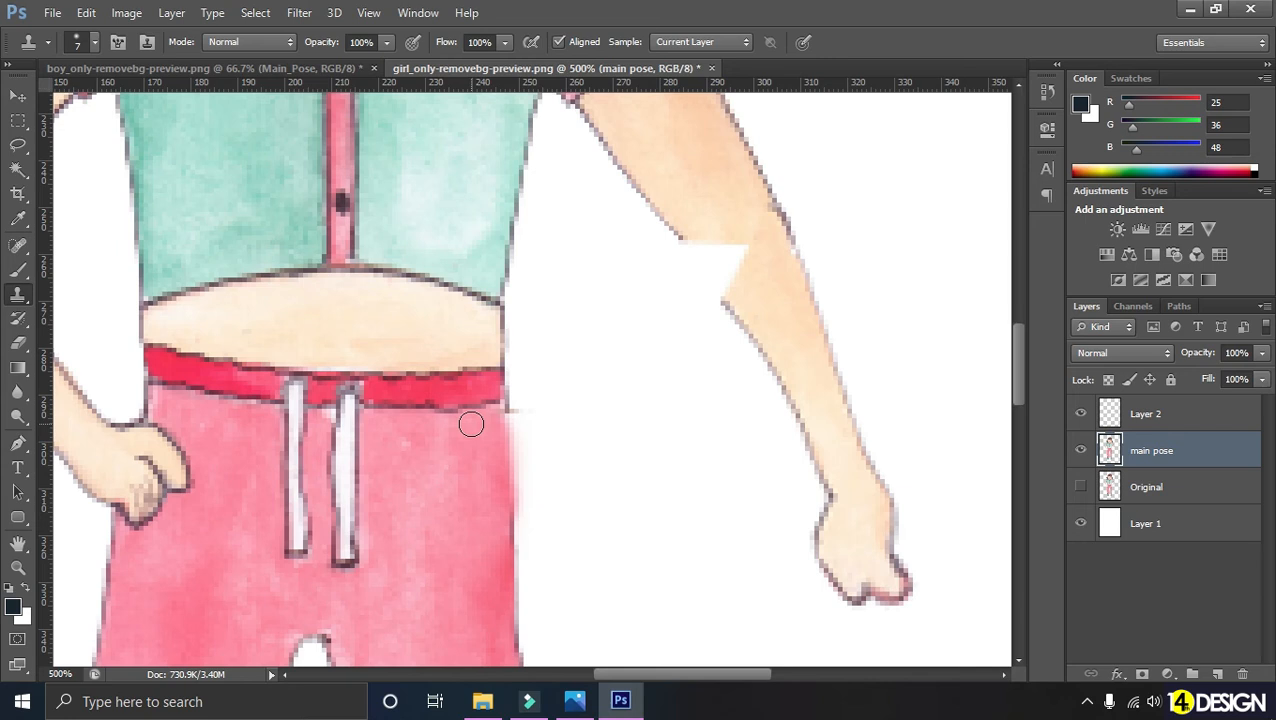
key(ctrl+minus)
scroll(471, 424, down, 3)
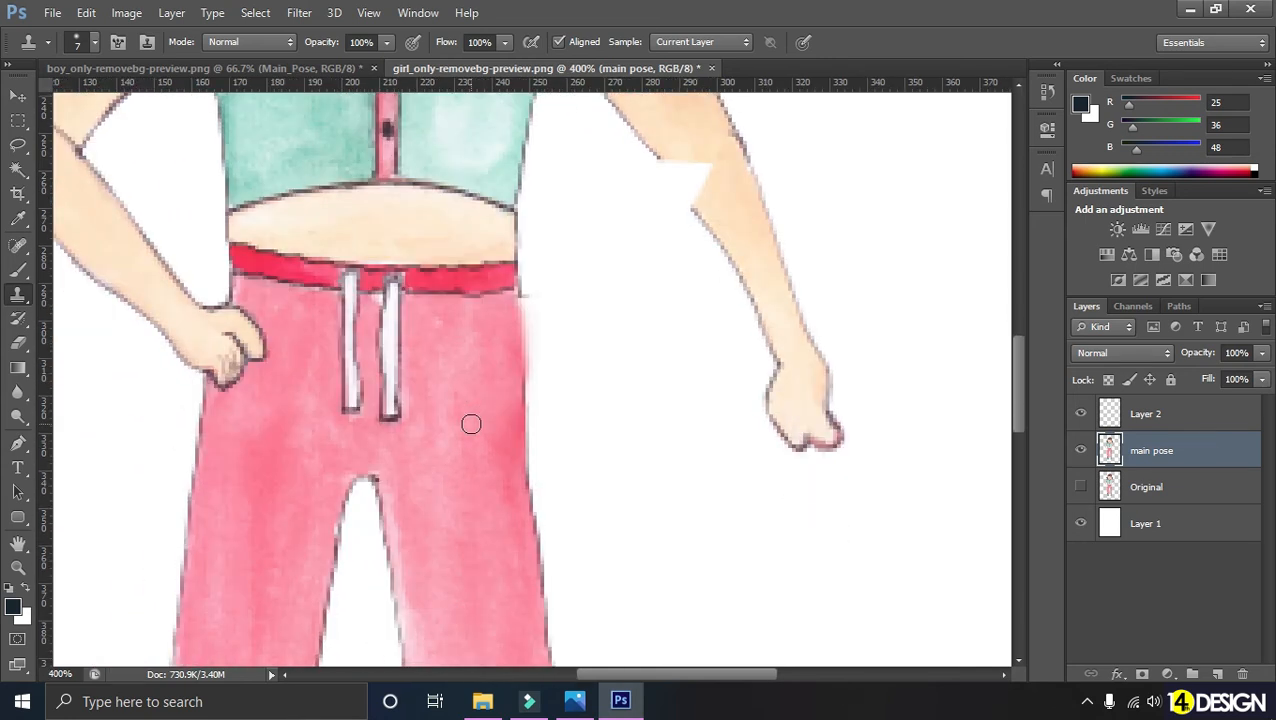
scroll(471, 424, up, 6)
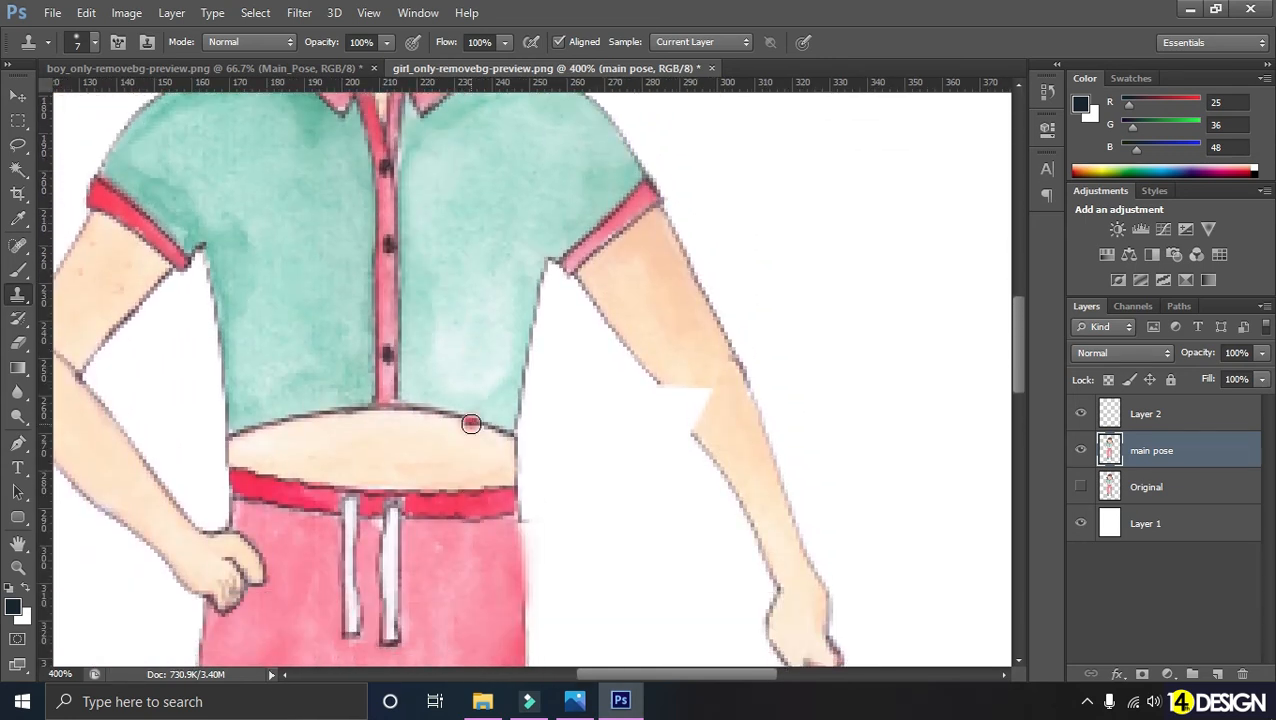
key(ctrl+plus)
mouse_move(672, 486)
mouse_down()
mouse_move(504, 467)
mouse_move(517, 424)
mouse_move(524, 435)
mouse_move(609, 407)
mouse_move(726, 340)
mouse_move(666, 336)
mouse_move(684, 322)
mouse_move(669, 293)
mouse_move(581, 305)
mouse_move(618, 345)
mouse_move(575, 416)
mouse_move(592, 452)
mouse_move(672, 367)
mouse_move(561, 475)
mouse_up()
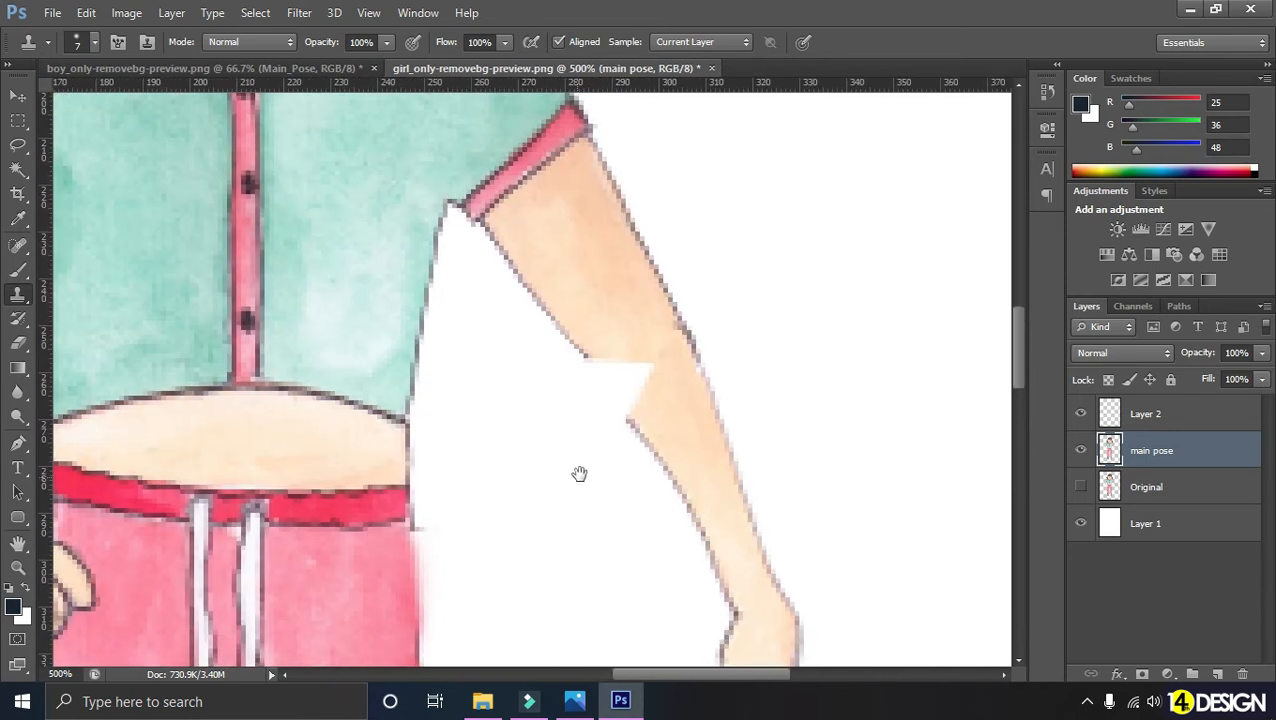
scroll(582, 471, down, 2)
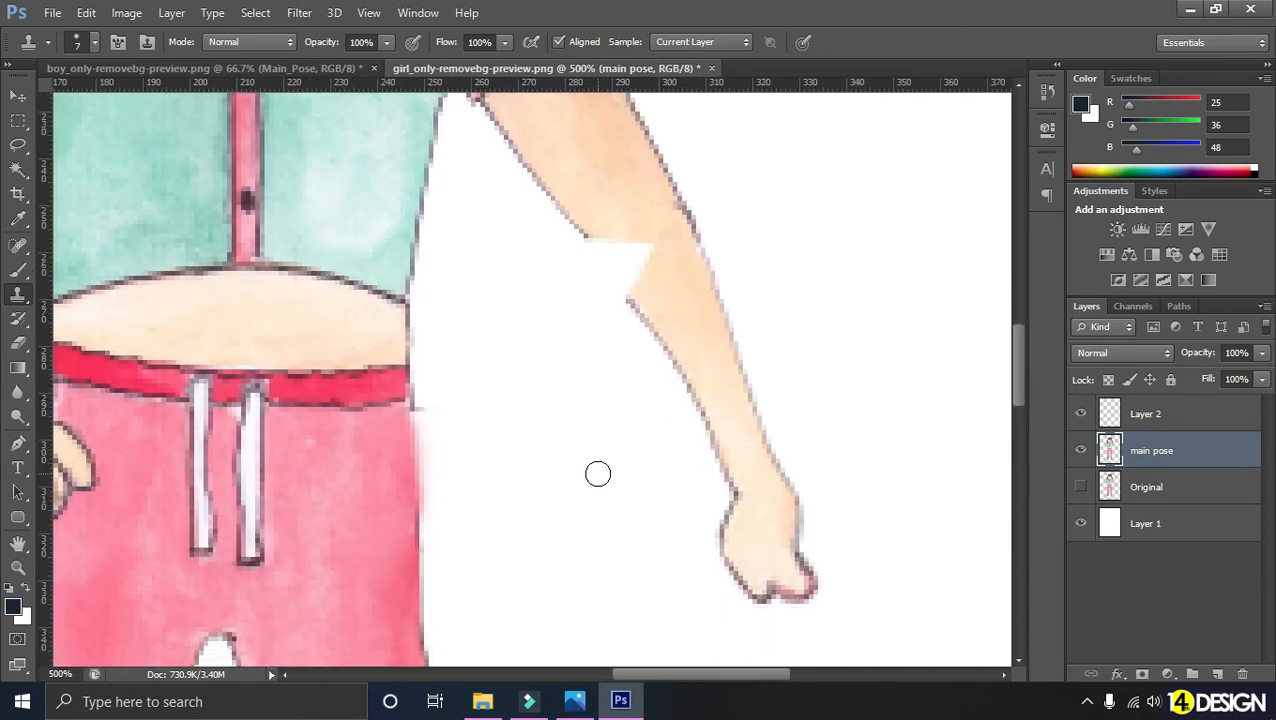
scroll(597, 473, down, 2)
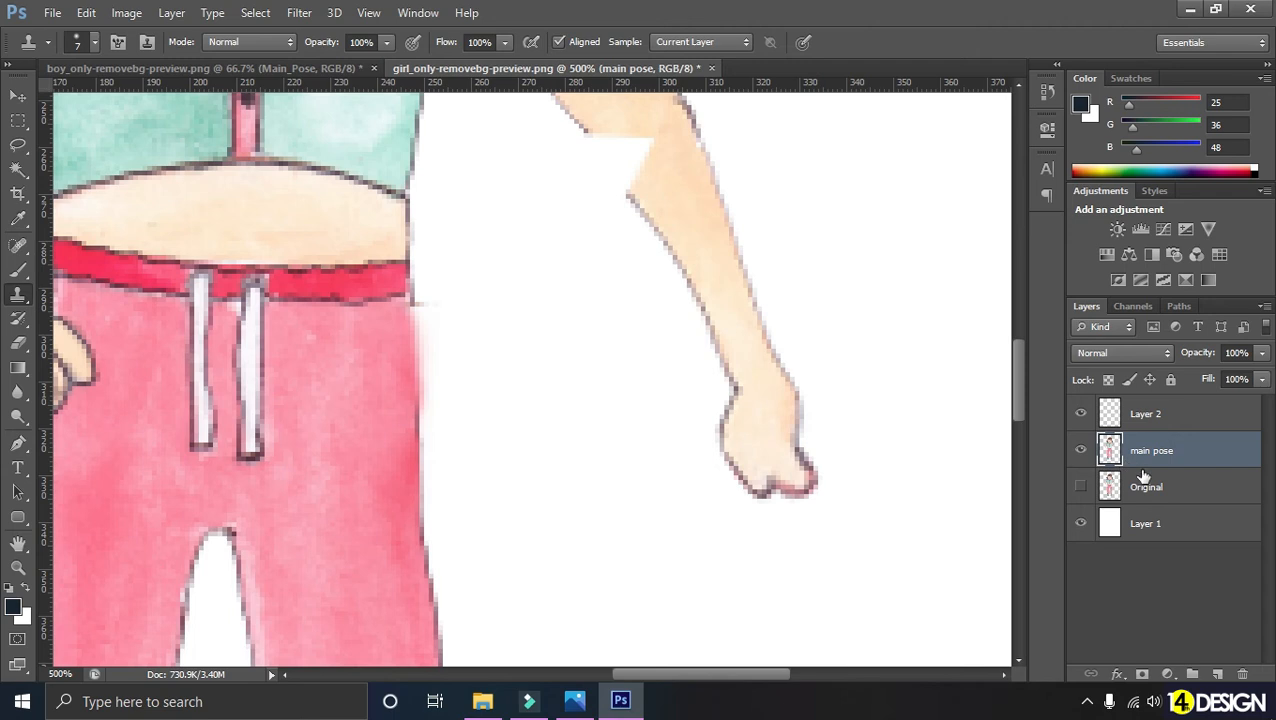
scroll(832, 484, up, 2)
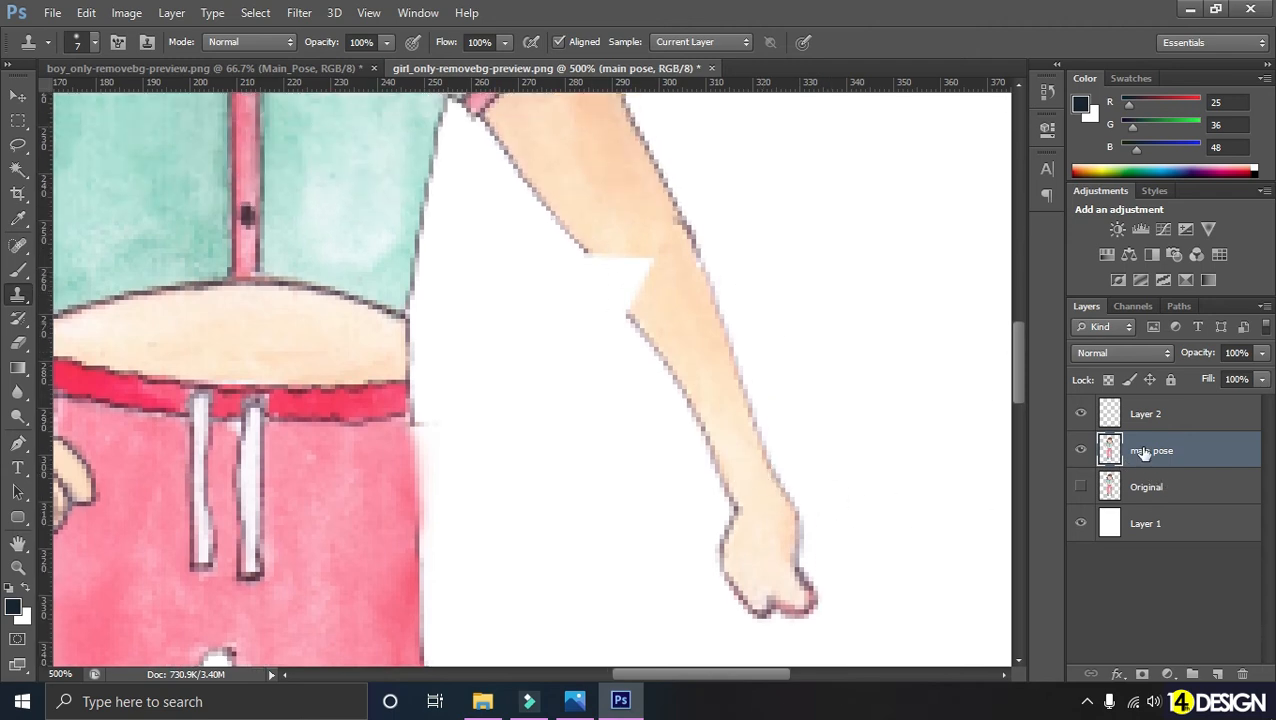
scroll(642, 276, up, 2)
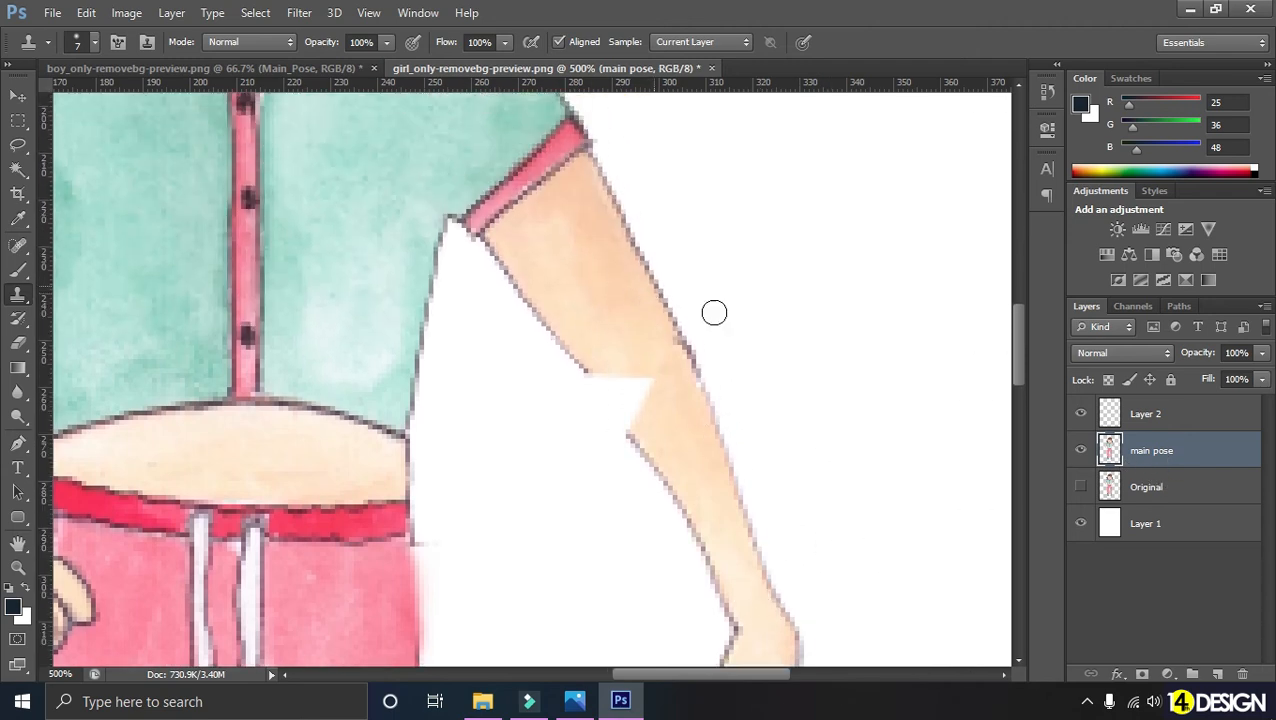
Step: Fill the gap inside the elbow on the main pose layer using the Clone Stamp at size 7, sampling the upper arm's skin
alt+click(595, 294)
drag(600, 362, 623, 397)
mouse_move(608, 370)
mouse_down()
mouse_move(646, 419)
mouse_move(638, 370)
mouse_move(599, 369)
mouse_up()
drag(603, 371, 610, 379)
drag(641, 425, 645, 423)
mouse_move(646, 418)
mouse_down()
mouse_move(642, 373)
mouse_move(696, 407)
mouse_up()
alt+click(626, 322)
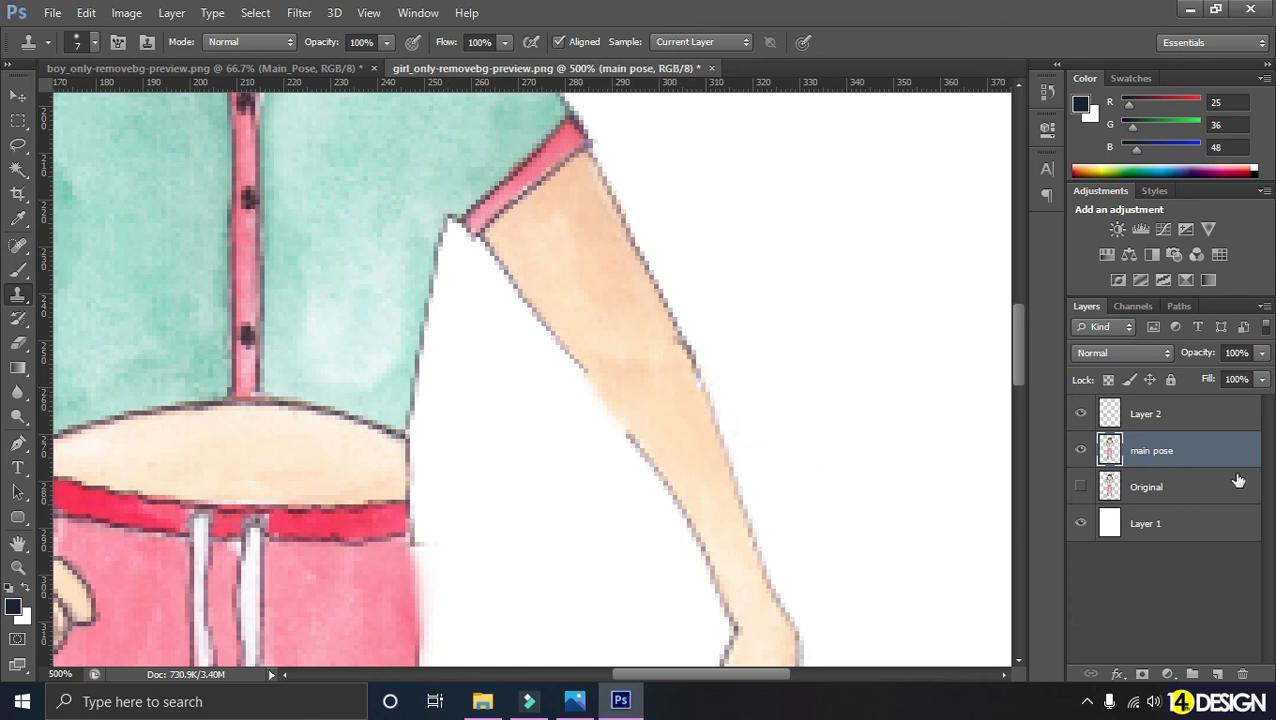
Step: Test-move the separate forearm on Layer 2 away from the body and undo the move
click(1180, 417)
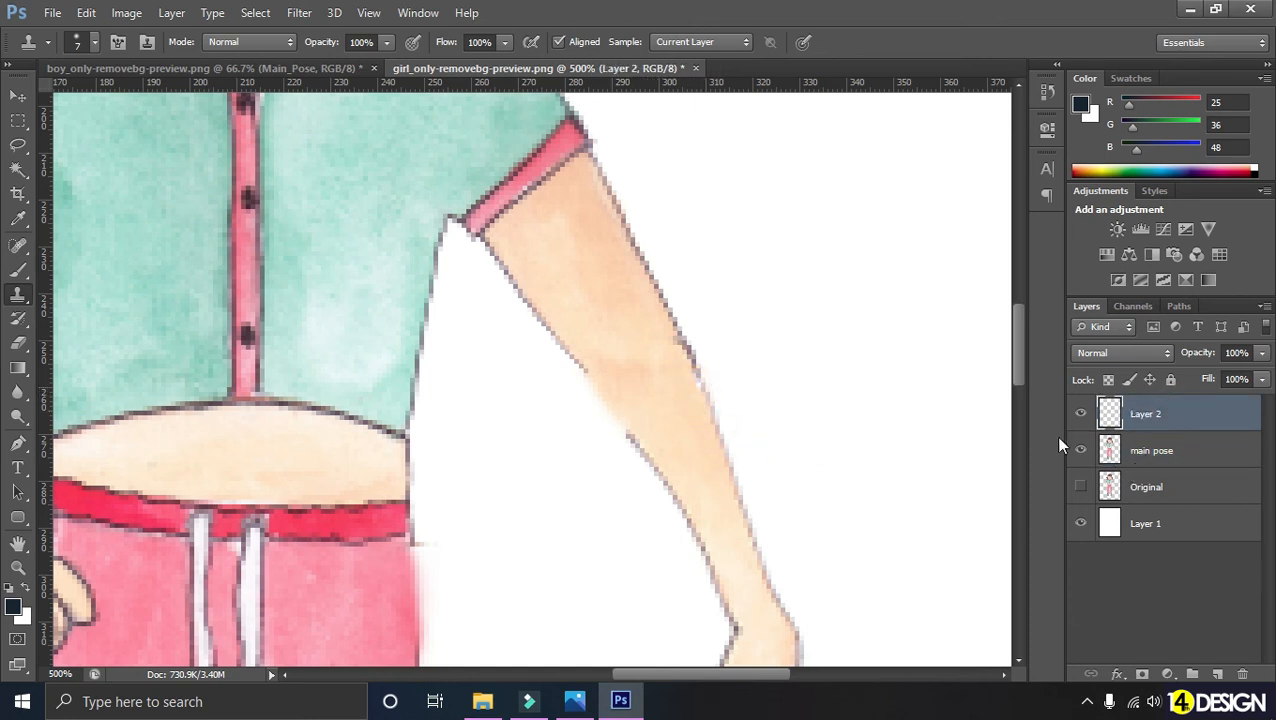
key(v)
mouse_move(740, 489)
mouse_down()
mouse_move(891, 378)
mouse_move(885, 352)
mouse_up()
key(ctrl+z)
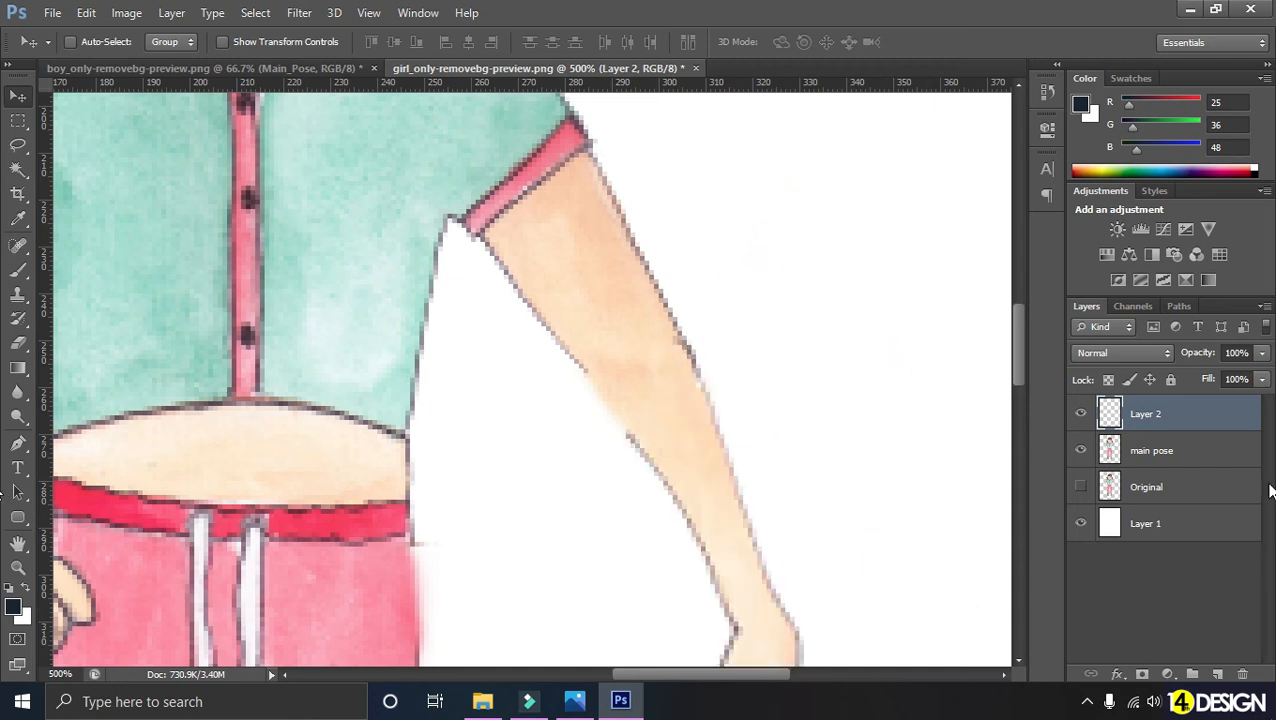
Step: Merge Layer 2 with the main pose layer and name the merged layer Mainpose
click(1193, 448)
click(1177, 409)
shift+click(1179, 456)
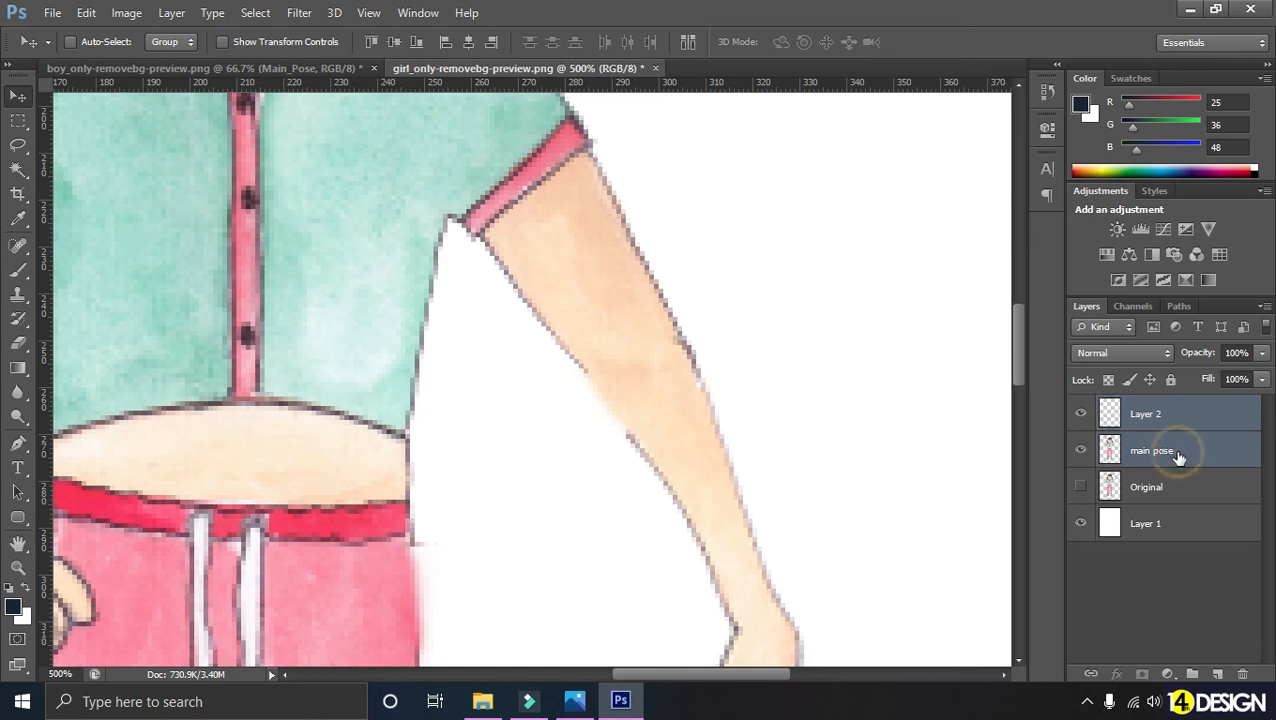
key(ctrl+e)
double_click(1148, 416)
text(Mainpose)
key(Return)
Step: Test-move the merged Mainpose figure and undo the move
scroll(817, 427, down, 1)
drag(716, 387, 817, 441)
key(ctrl+z)
scroll(742, 416, down, 2)
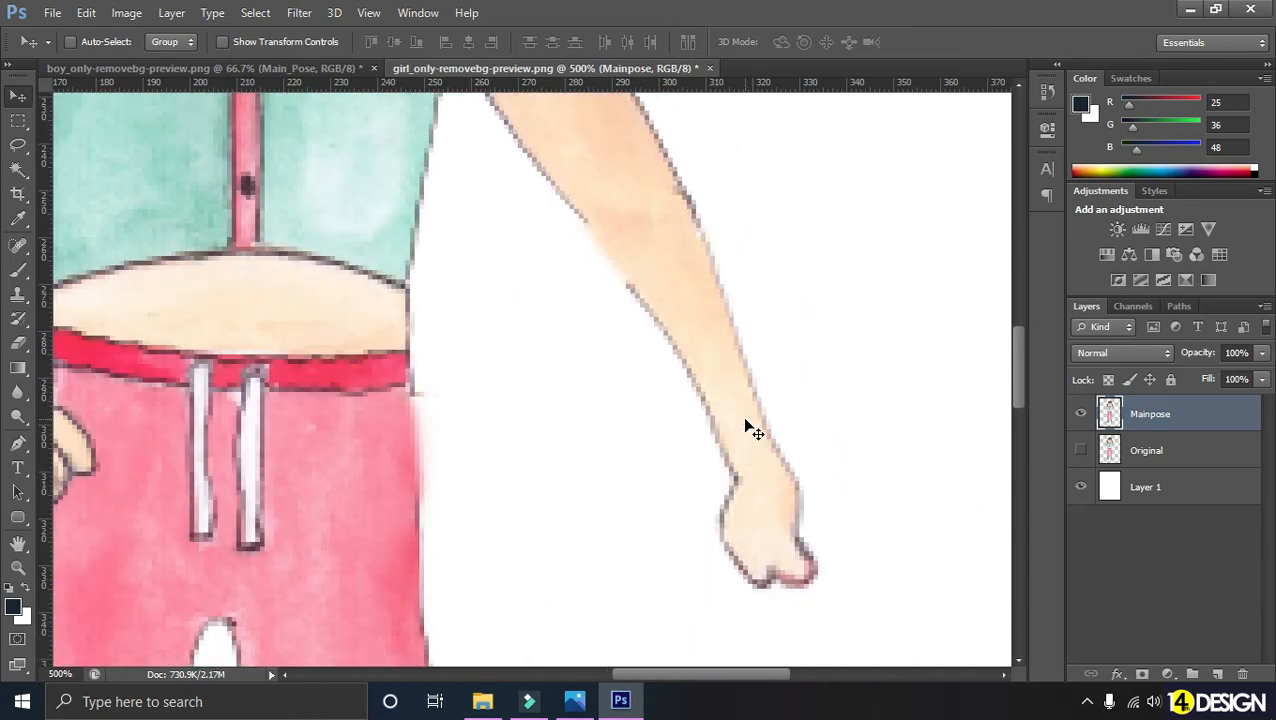
scroll(740, 435, up, 3)
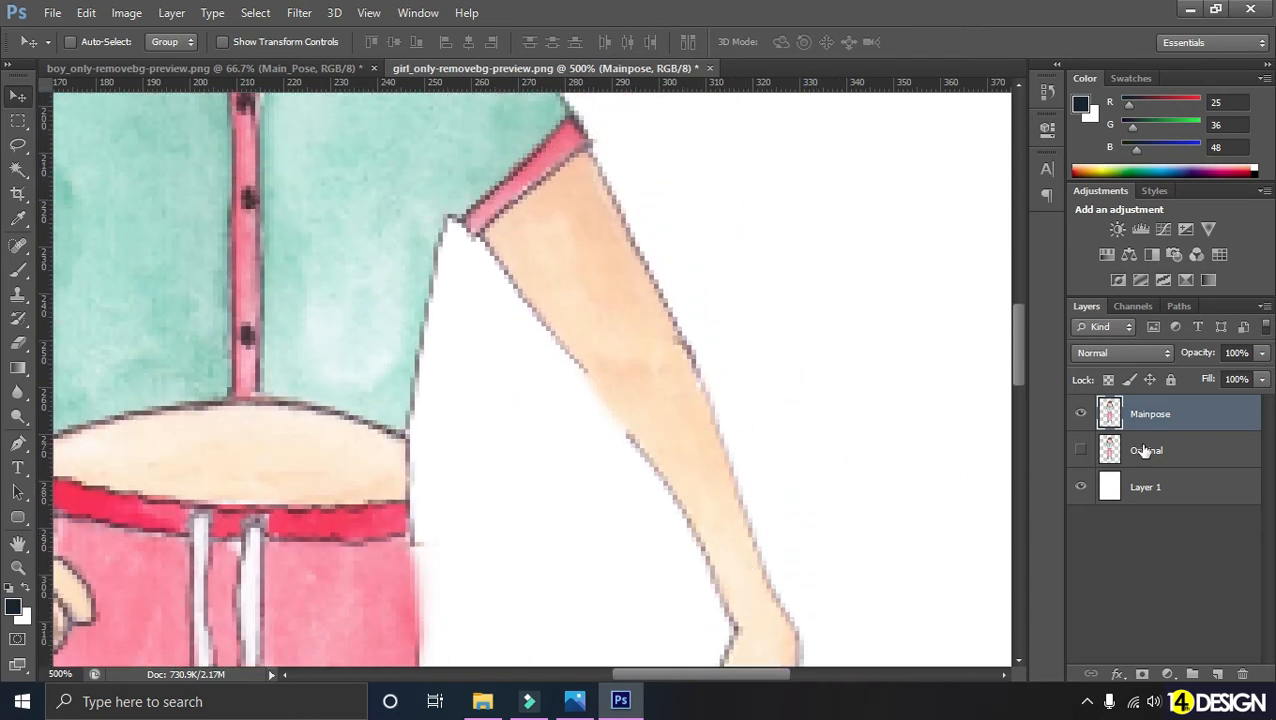
Step: Load the Mainpose layer's outline as a selection, paint the missing inner elbow line in black 000000 with a size 1 brush, and deselect
ctrl+click(1110, 414)
key(ctrl+d)
ctrl+click(1113, 415)
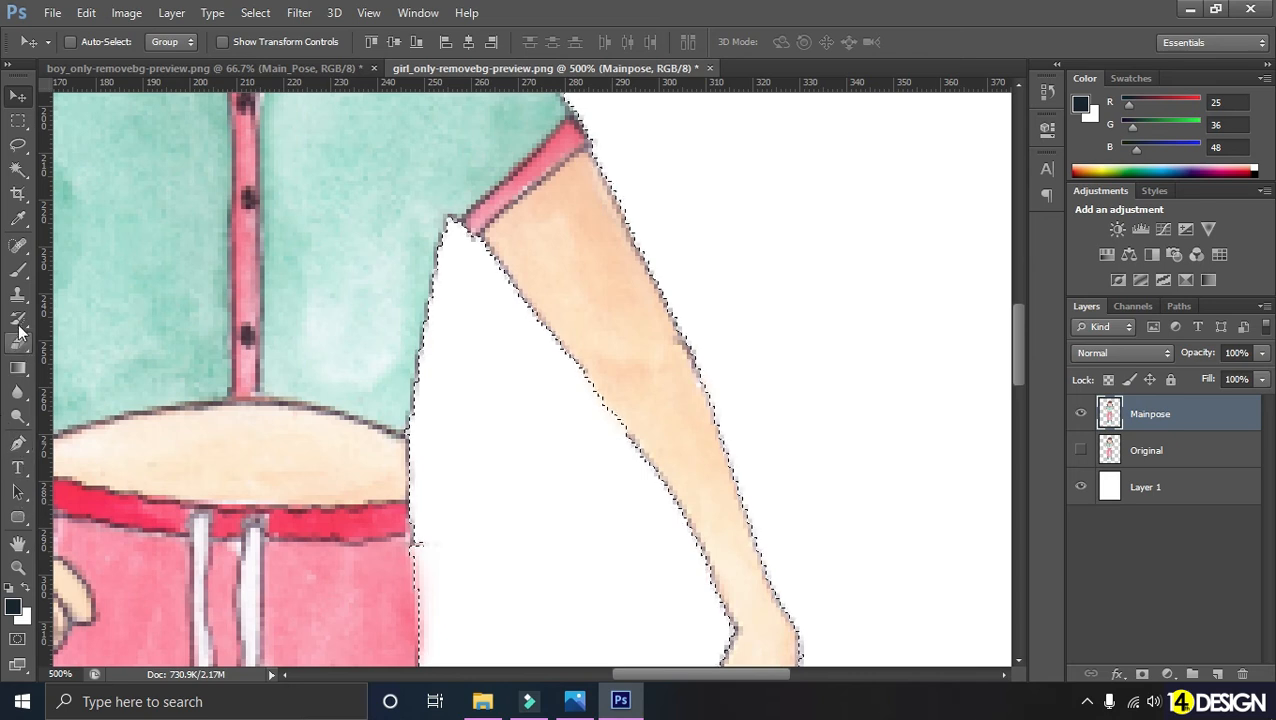
click(24, 270)
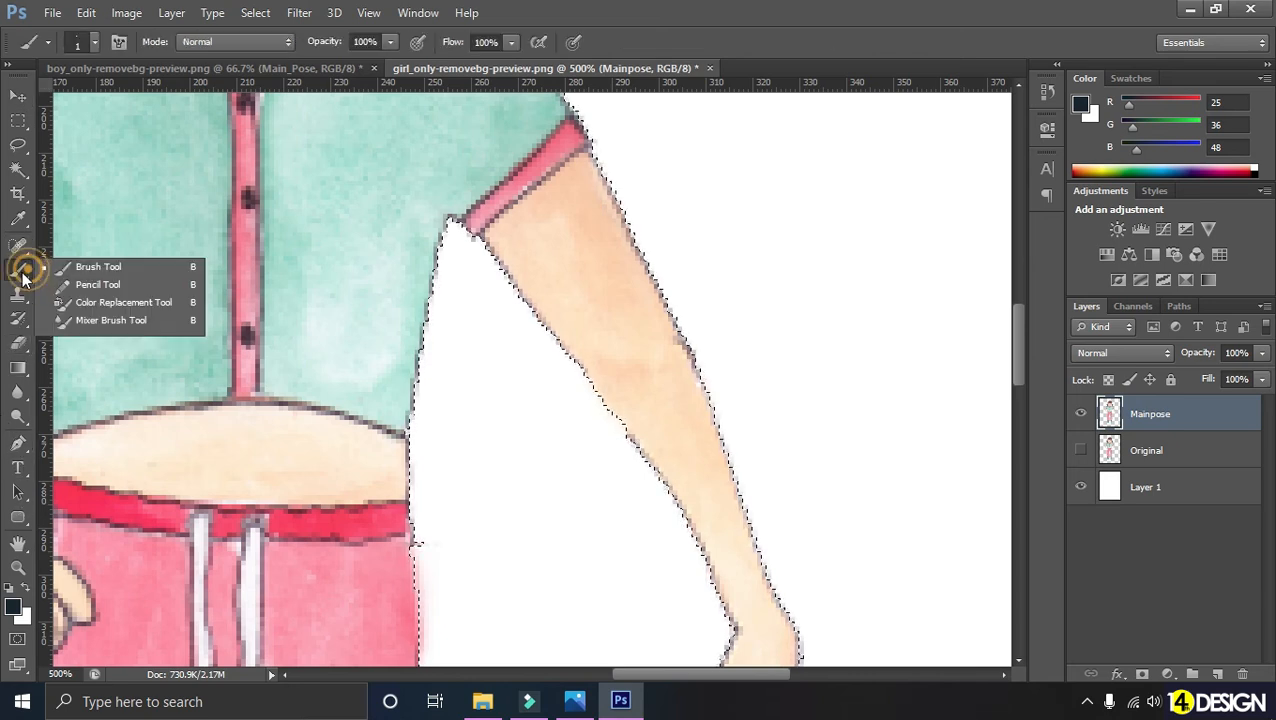
click(18, 609)
drag(979, 509, 1199, 633)
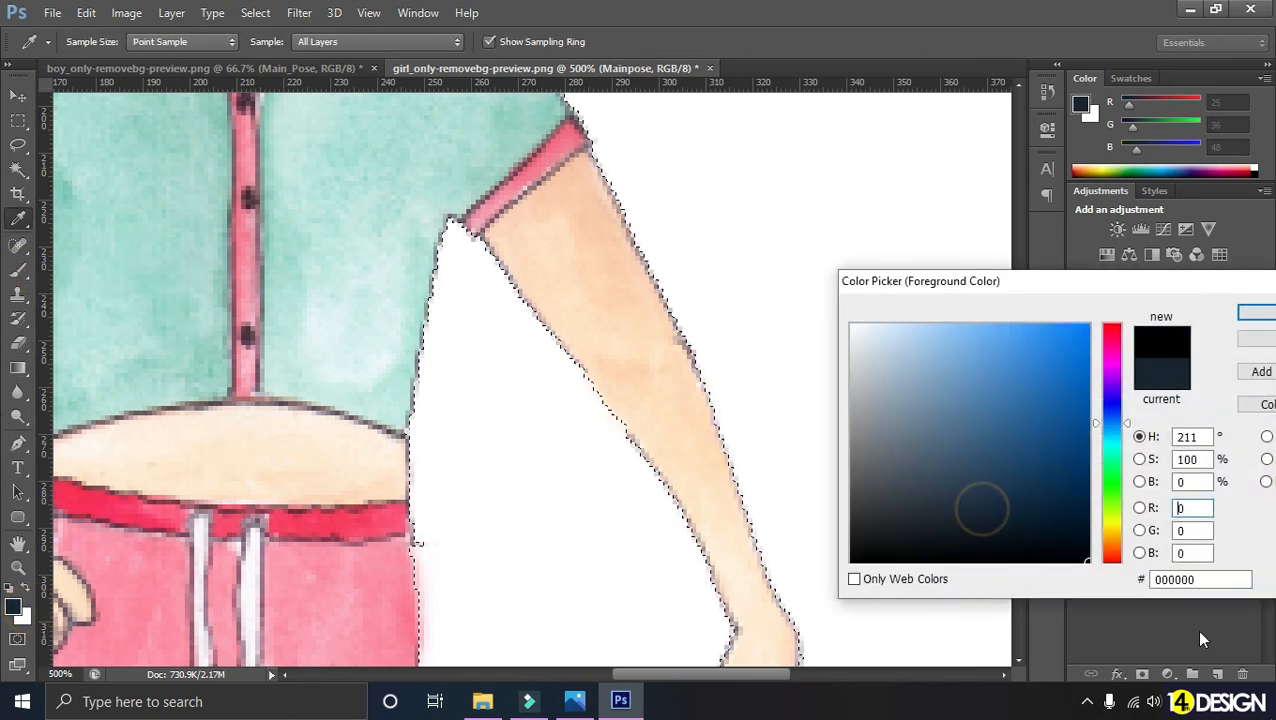
click(1256, 313)
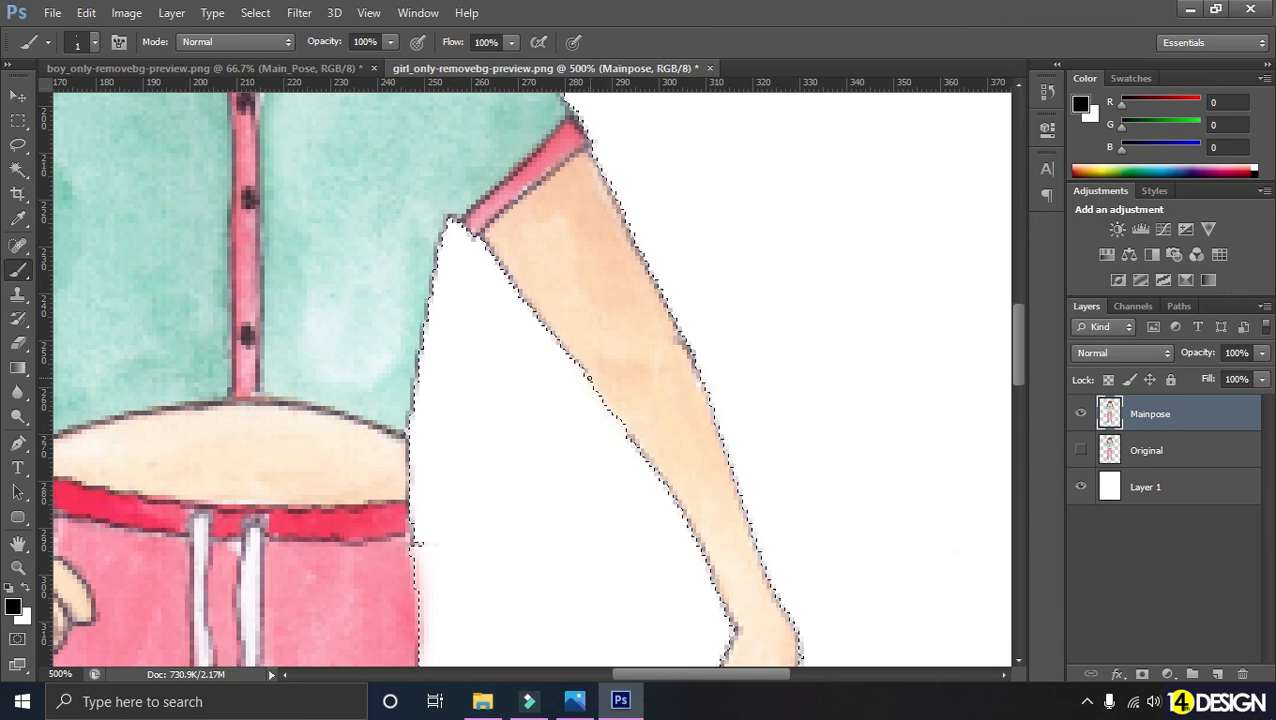
drag(629, 435, 643, 451)
key(ctrl+d)
key(v)
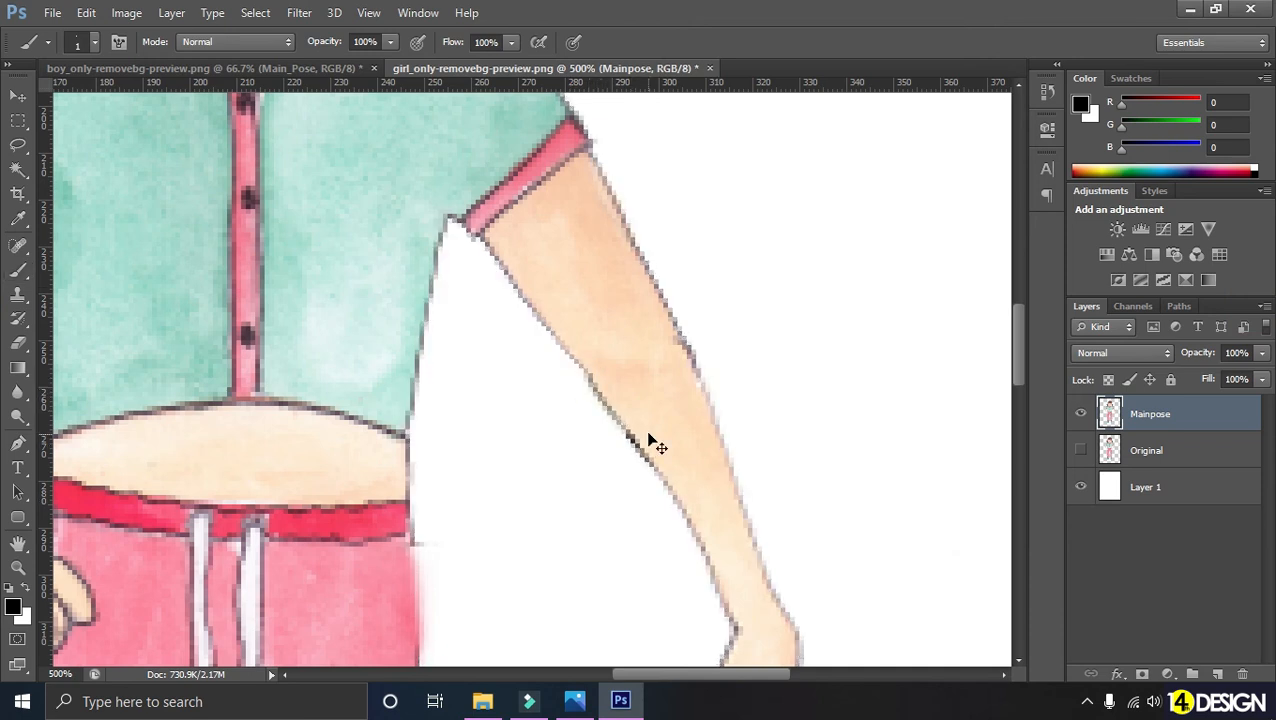
Step: Review the girl's full figure and compare it with the Main_Pose layer in the boy document
key(ctrl+minus)
key(ctrl+minus)
key(ctrl+minus)
key(ctrl+minus)
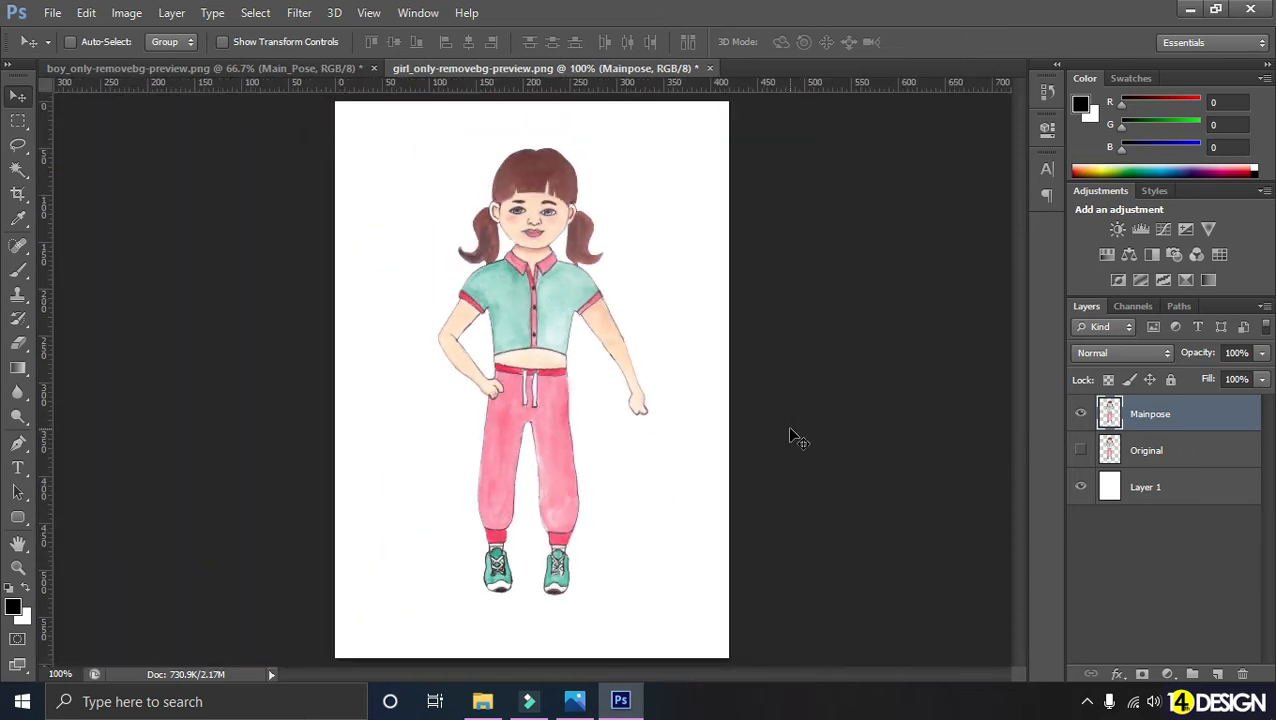
mouse_move(650, 428)
mouse_down()
mouse_move(642, 441)
mouse_move(658, 444)
mouse_up()
click(250, 67)
click(1080, 487)
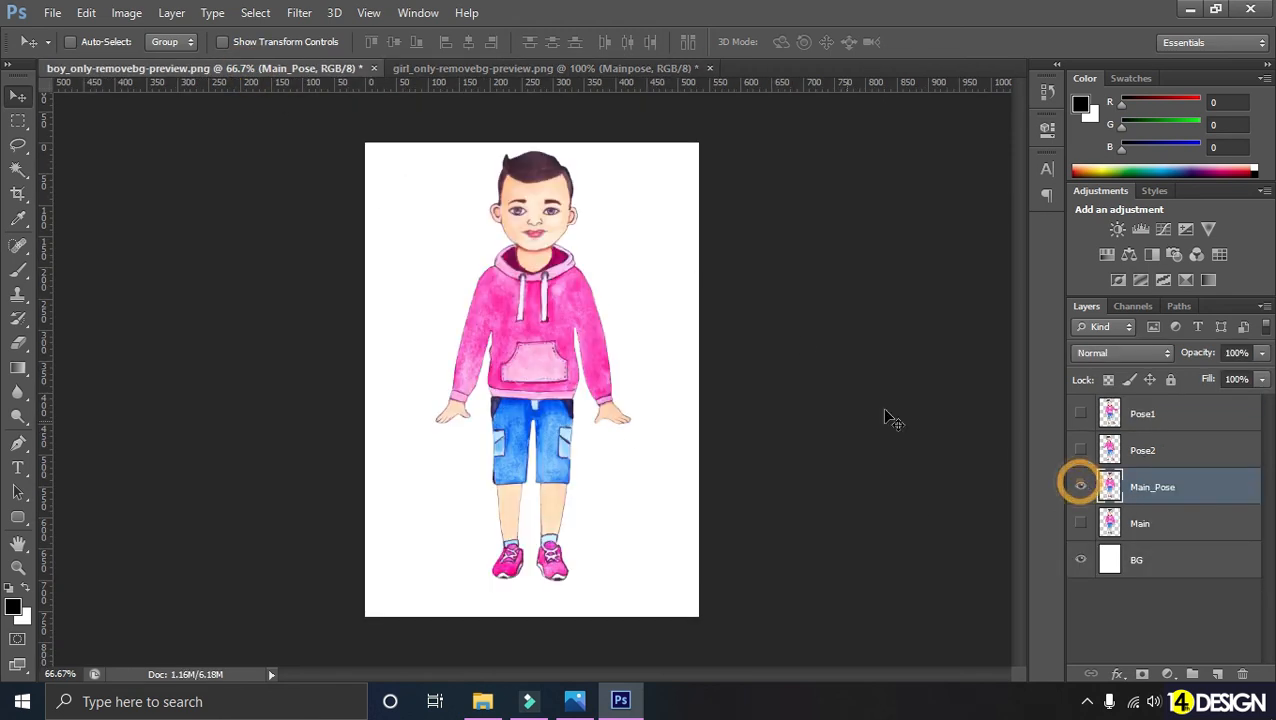
click(491, 68)
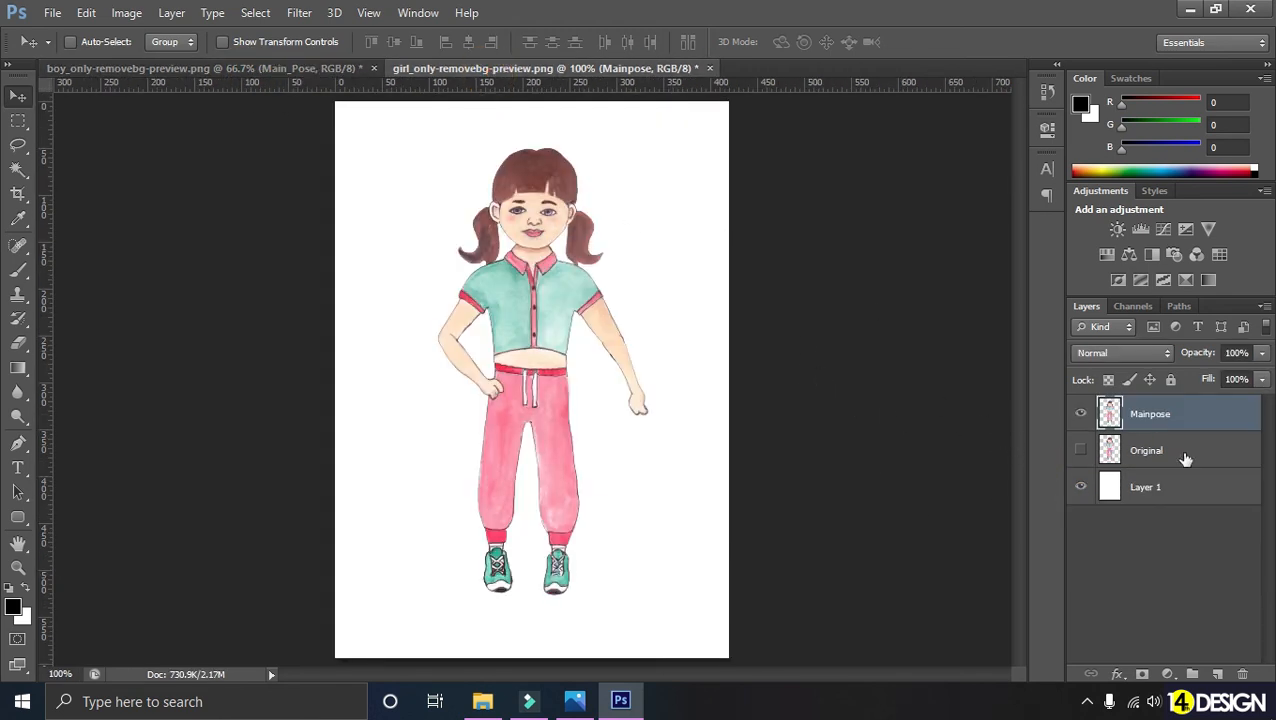
Step: Duplicate the Mainpose layer and name the copy Pose1
click(86, 12)
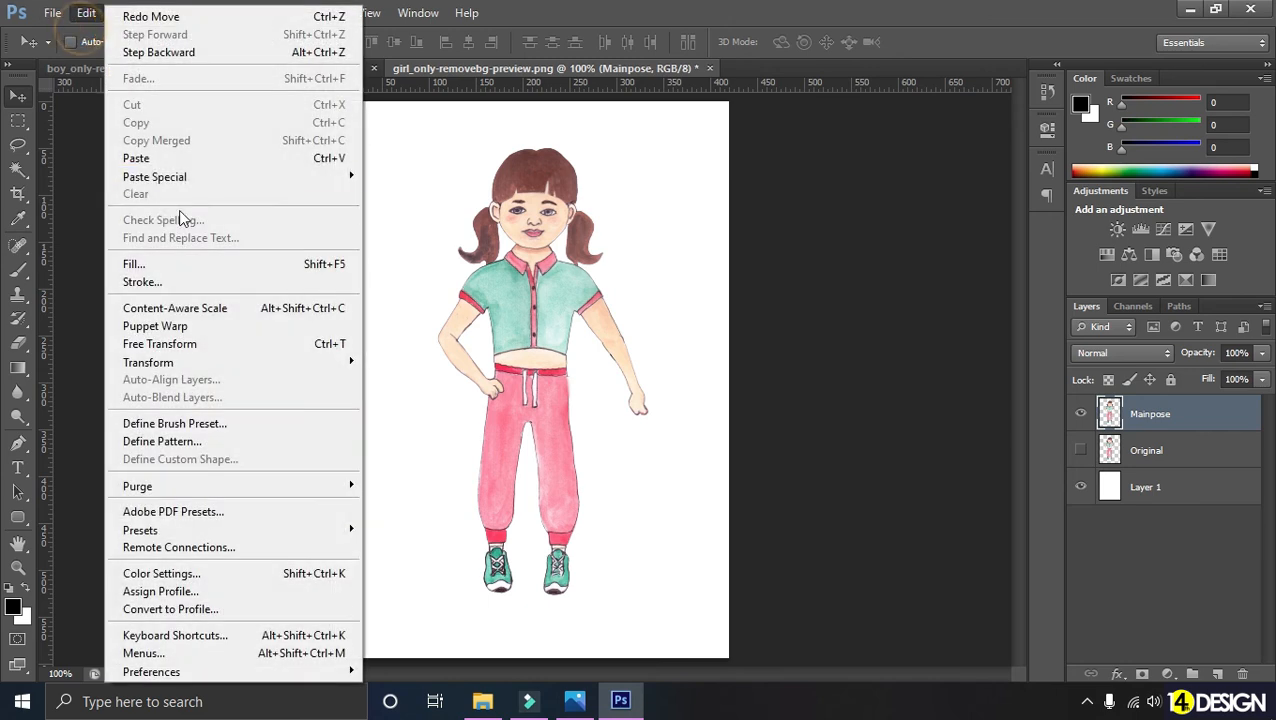
click(1108, 531)
click(1150, 414)
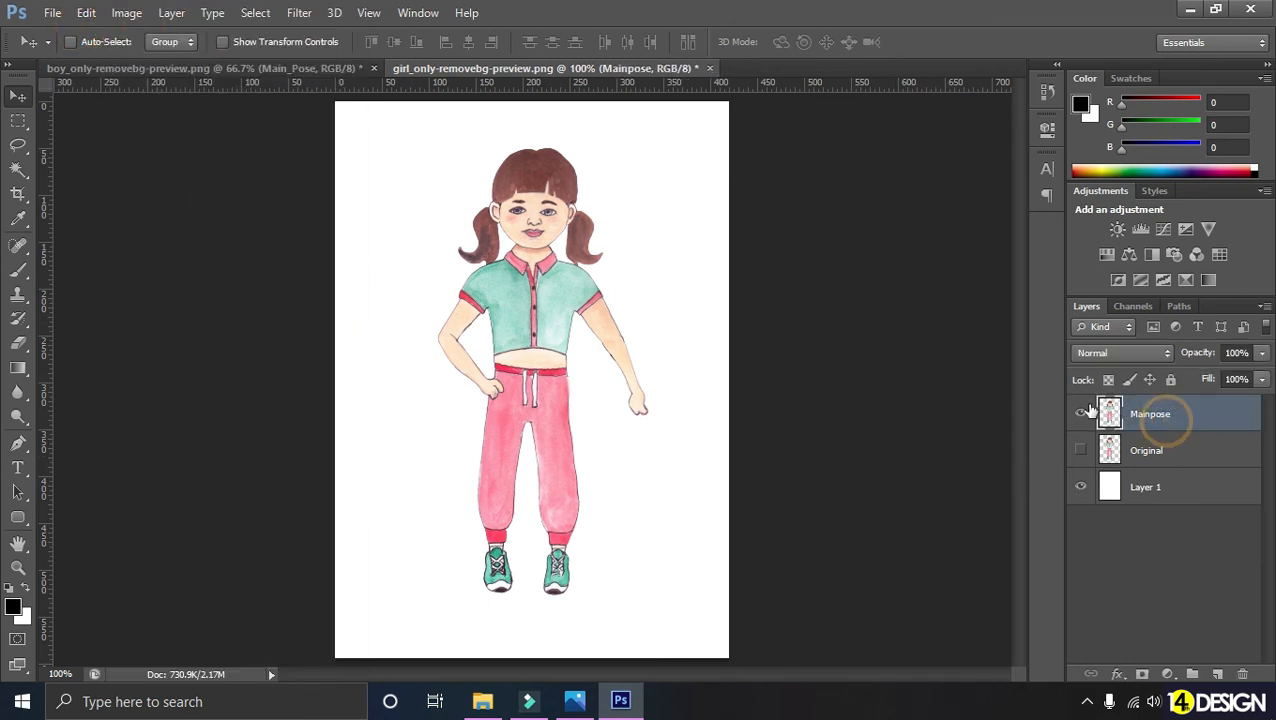
key(ctrl+j)
double_click(1172, 418)
text(Pose)
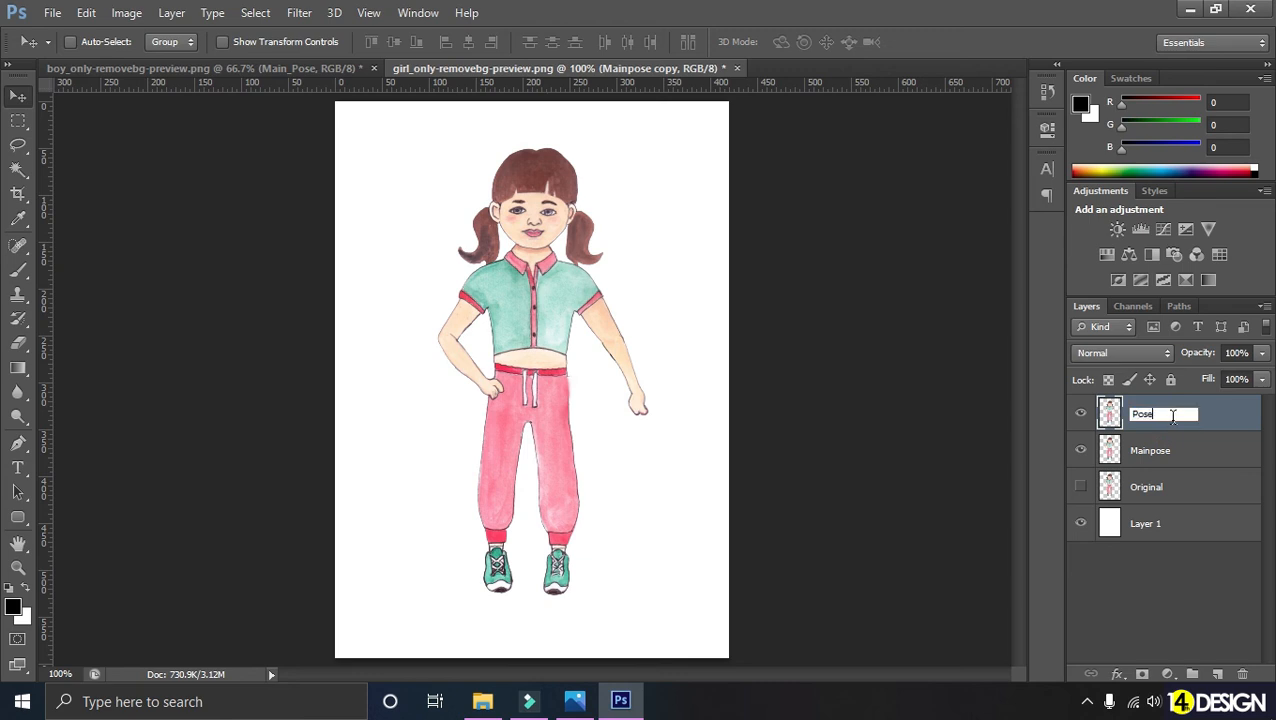
text(1)
key(Return)
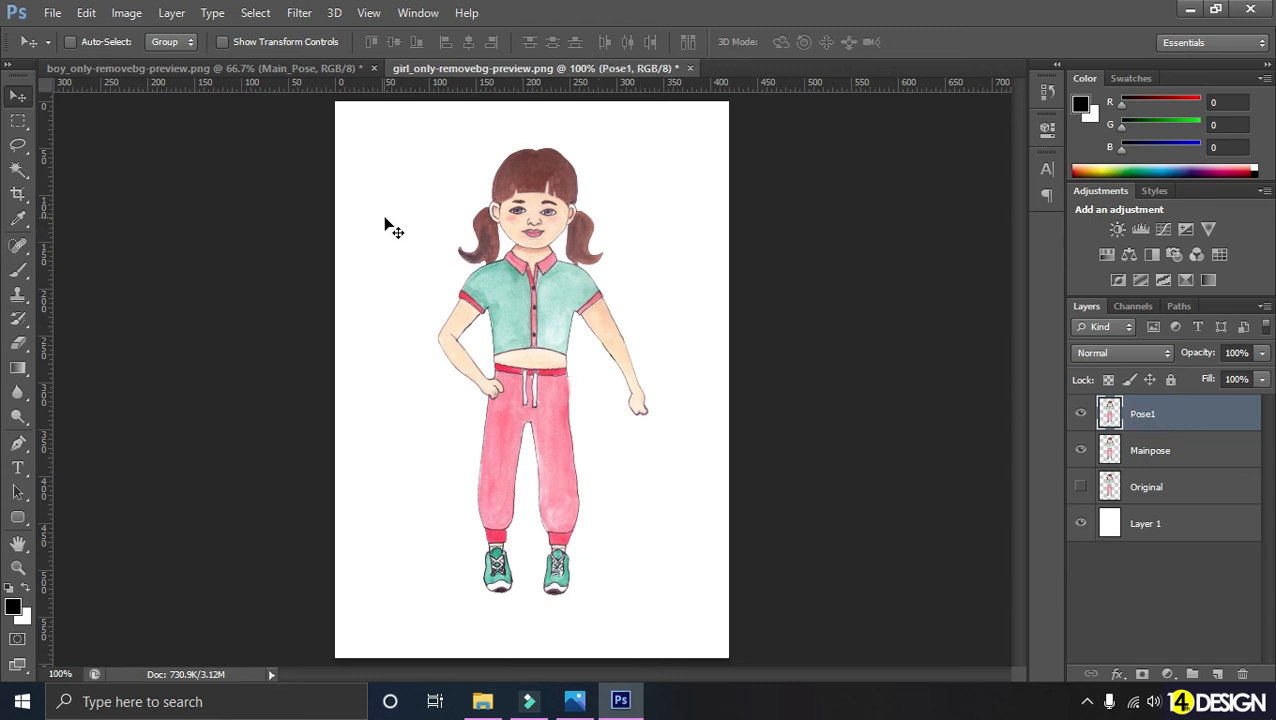
Step: Start Puppet Warp on the Pose1 layer and place pins at the centre of the waistband and at the collar
click(87, 14)
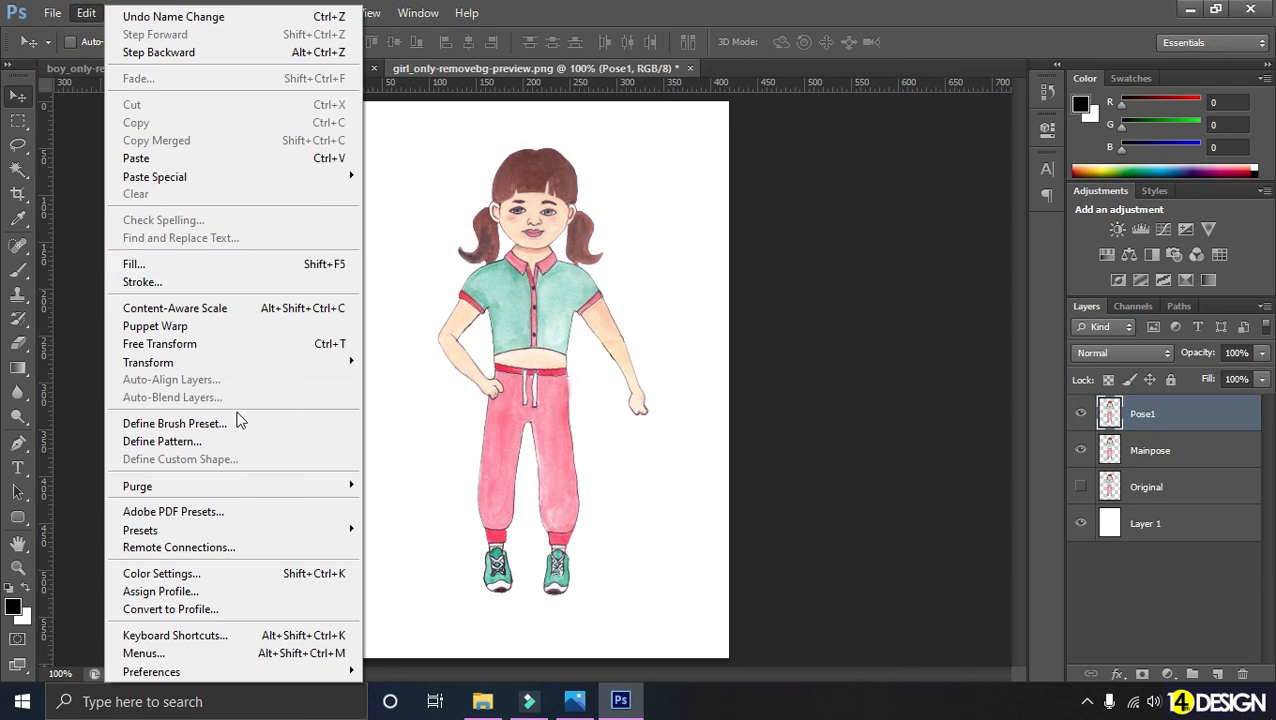
click(216, 326)
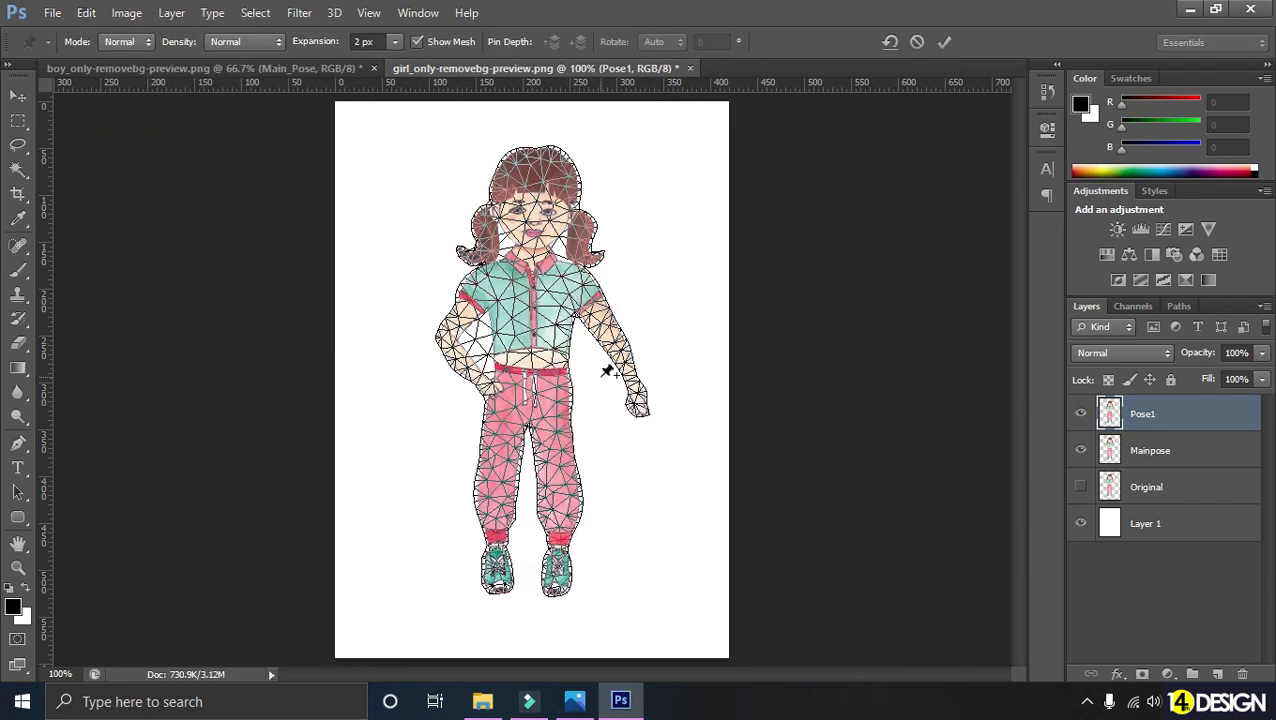
scroll(607, 371, up, 2)
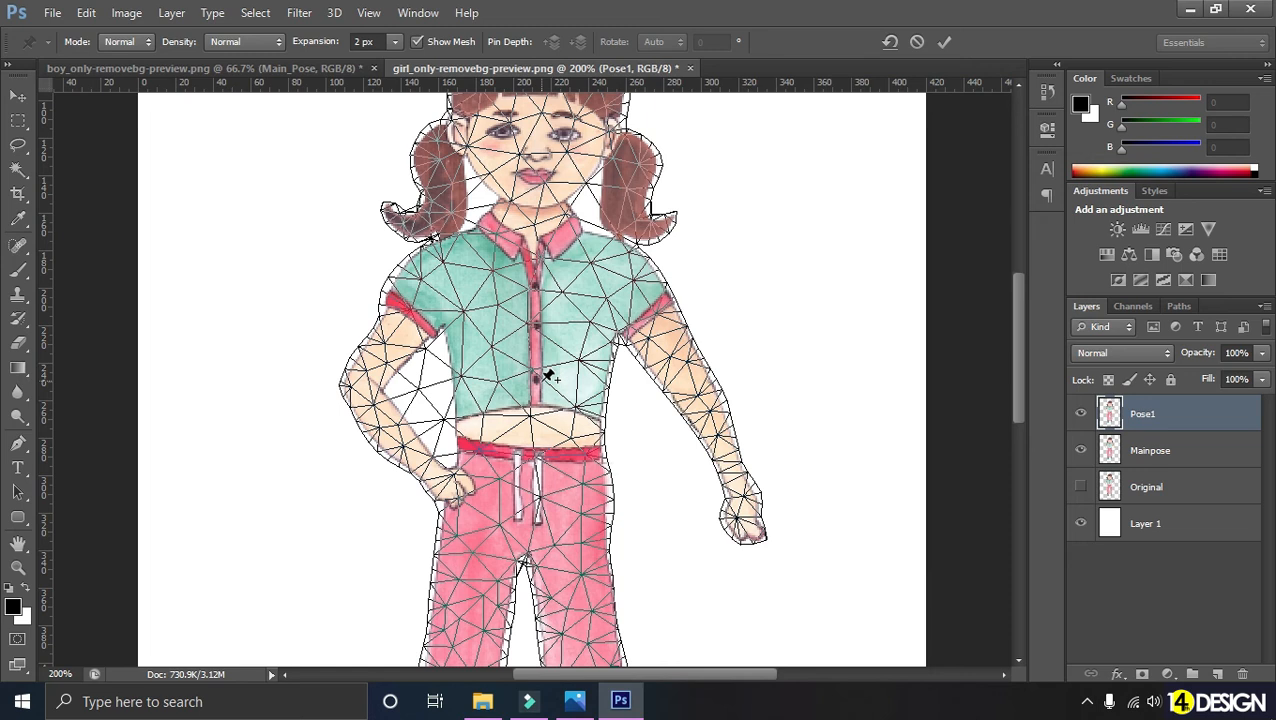
click(533, 455)
click(533, 243)
Step: Raise the hand of the girl's straight arm to about shoulder height, pulling the elbow down and adjusting the forearm with Puppet Warp pins
drag(746, 487, 786, 201)
drag(732, 318, 724, 359)
drag(763, 301, 755, 301)
Step: Refine the raised forearm's curve by shifting its inner-edge pin slightly outward and tilting the fist toward the head
key(ctrl+plus)
key(ctrl+plus)
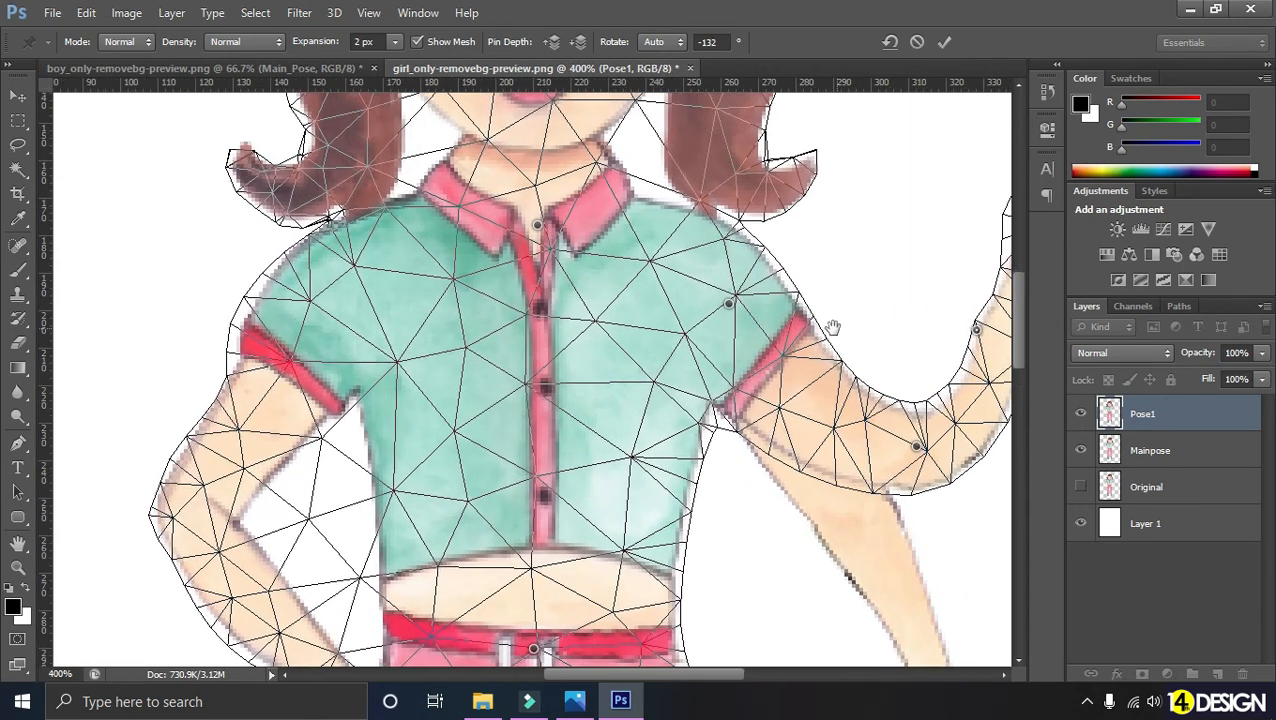
drag(832, 327, 571, 403)
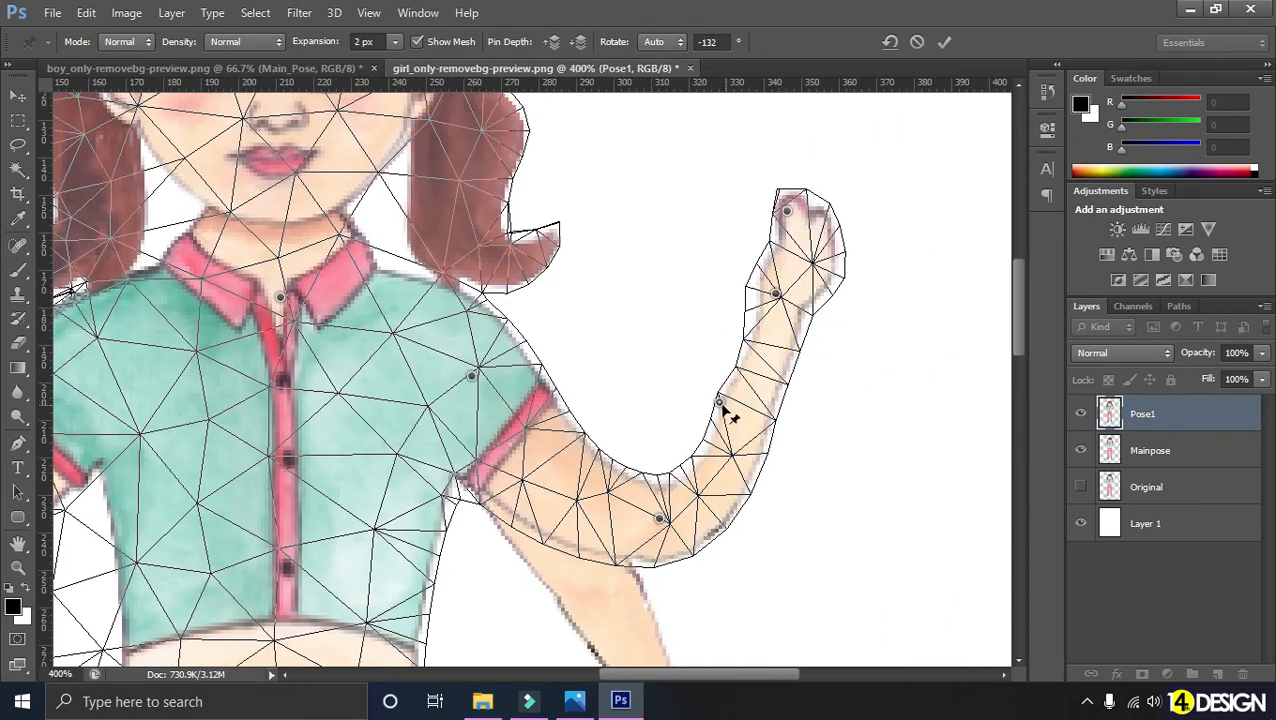
drag(722, 403, 727, 405)
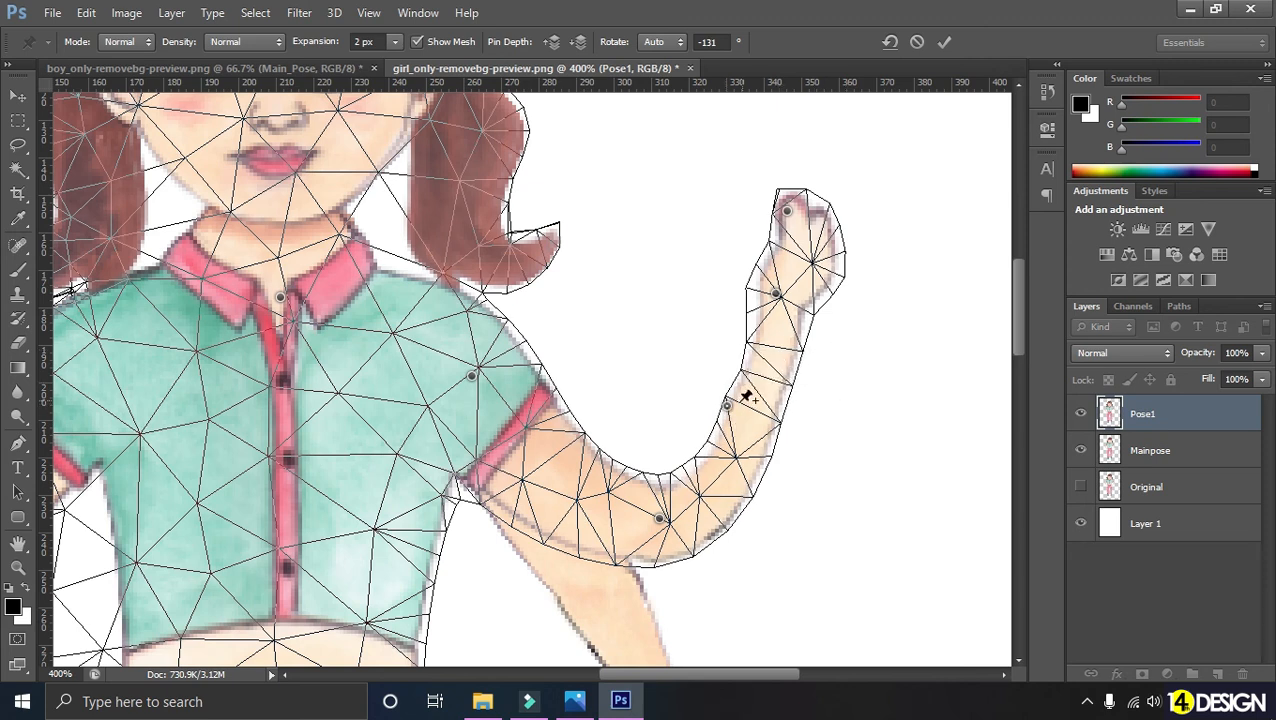
drag(731, 406, 730, 410)
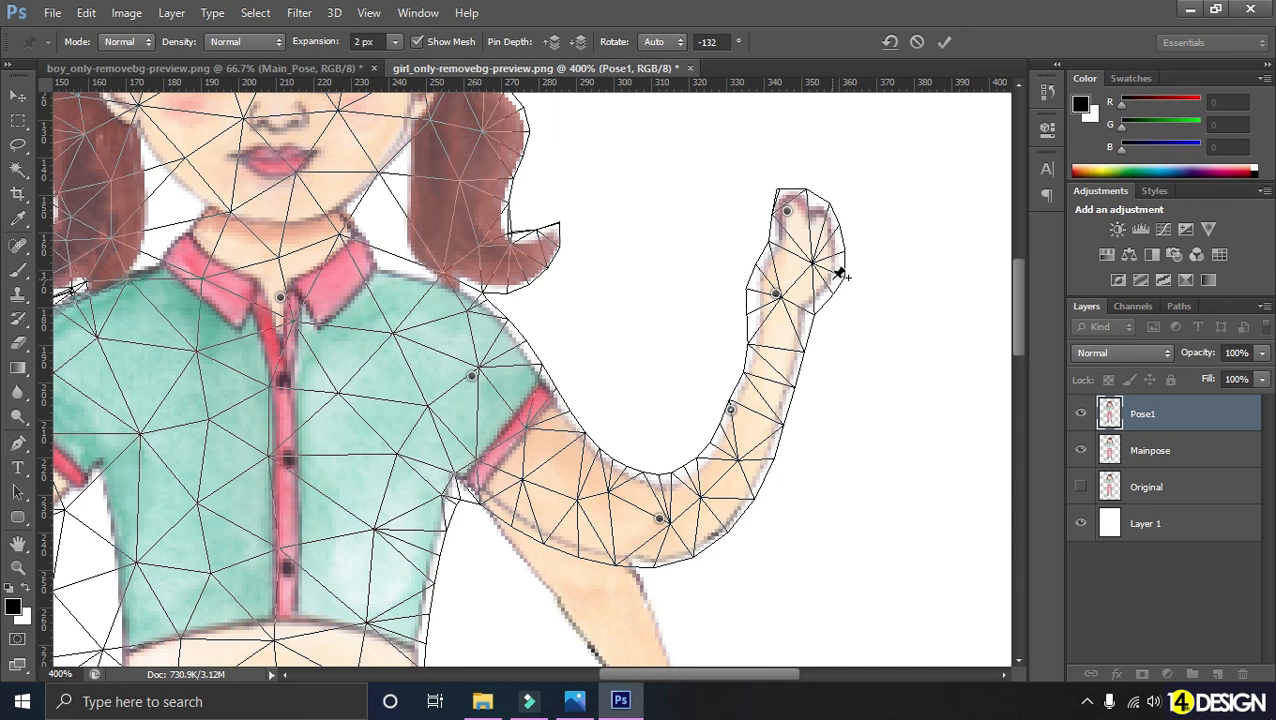
scroll(735, 328, up, 1)
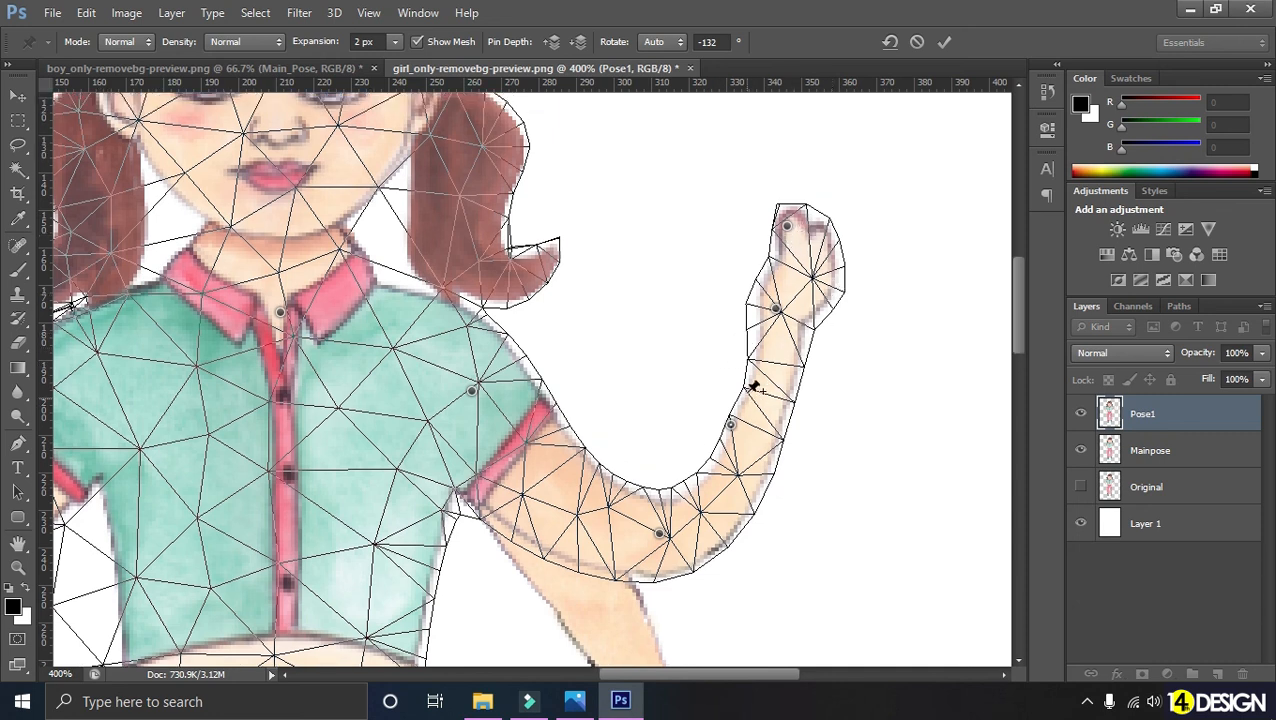
drag(787, 229, 760, 218)
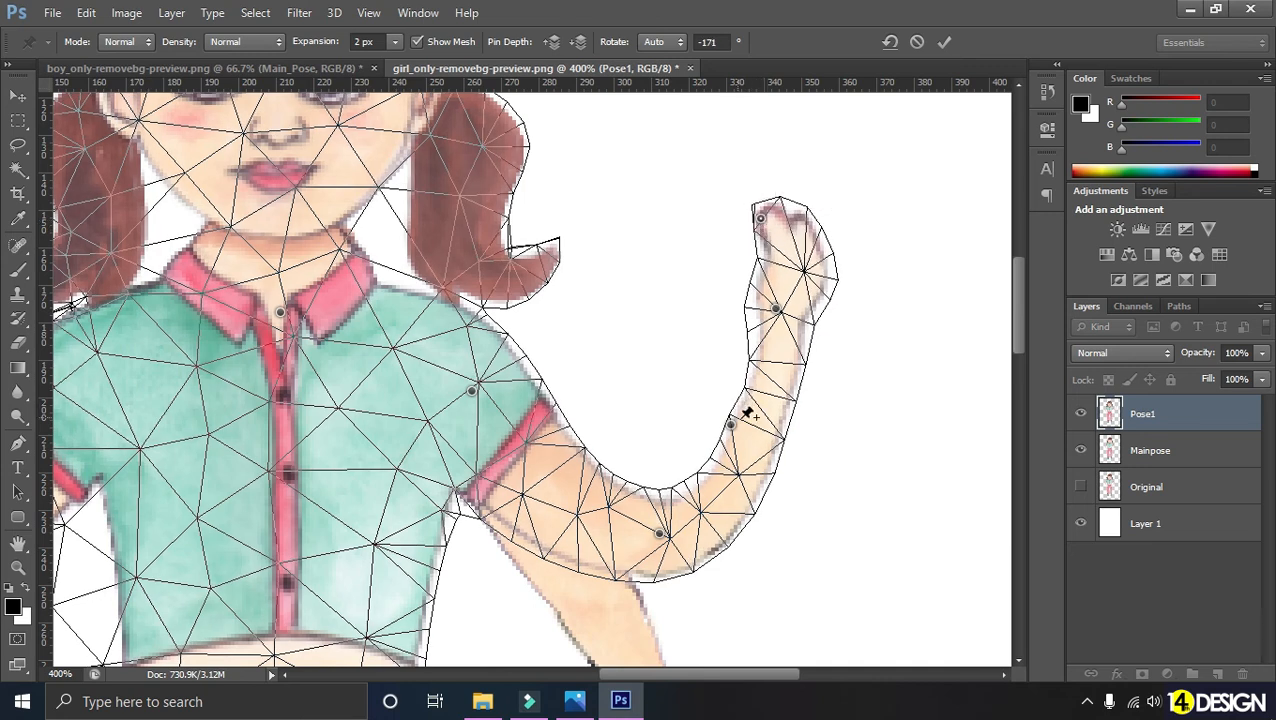
drag(732, 426, 739, 430)
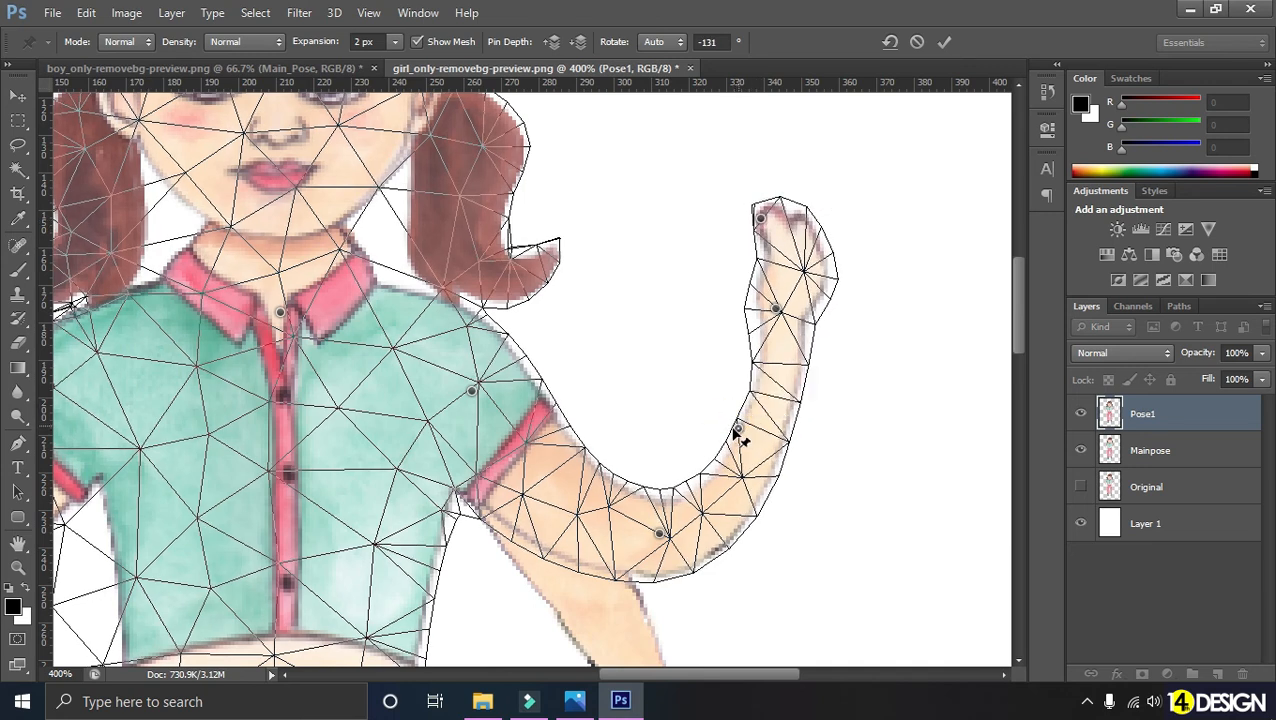
Step: Add pins around the inner and outer elbow of the raised arm and reposition them to sharpen the bend
drag(697, 500, 652, 505)
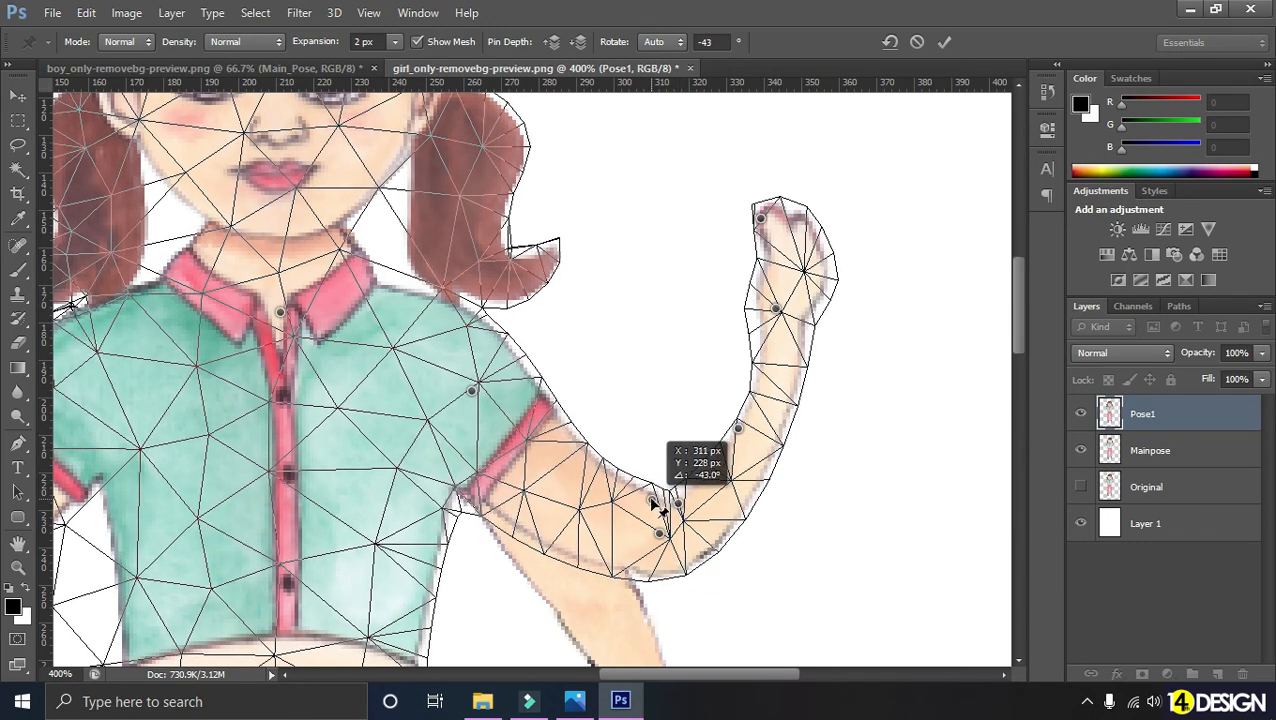
key(ctrl+plus)
scroll(750, 497, down, 3)
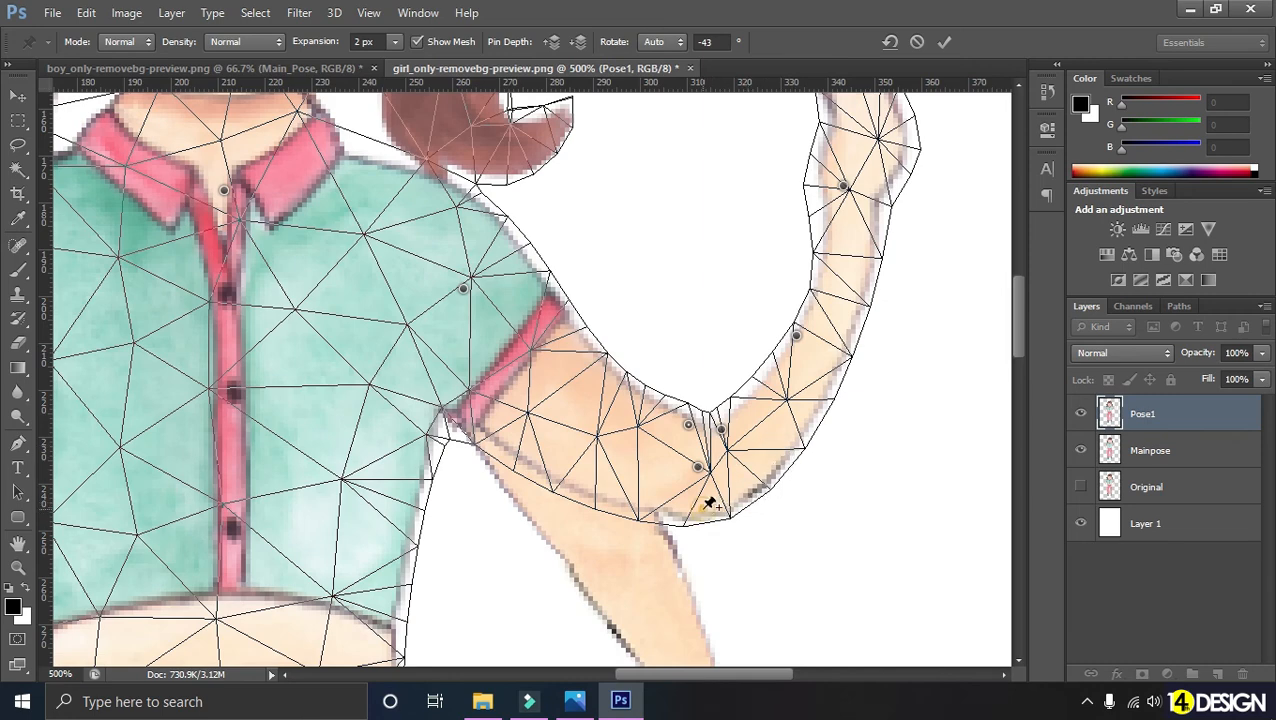
drag(703, 518, 738, 530)
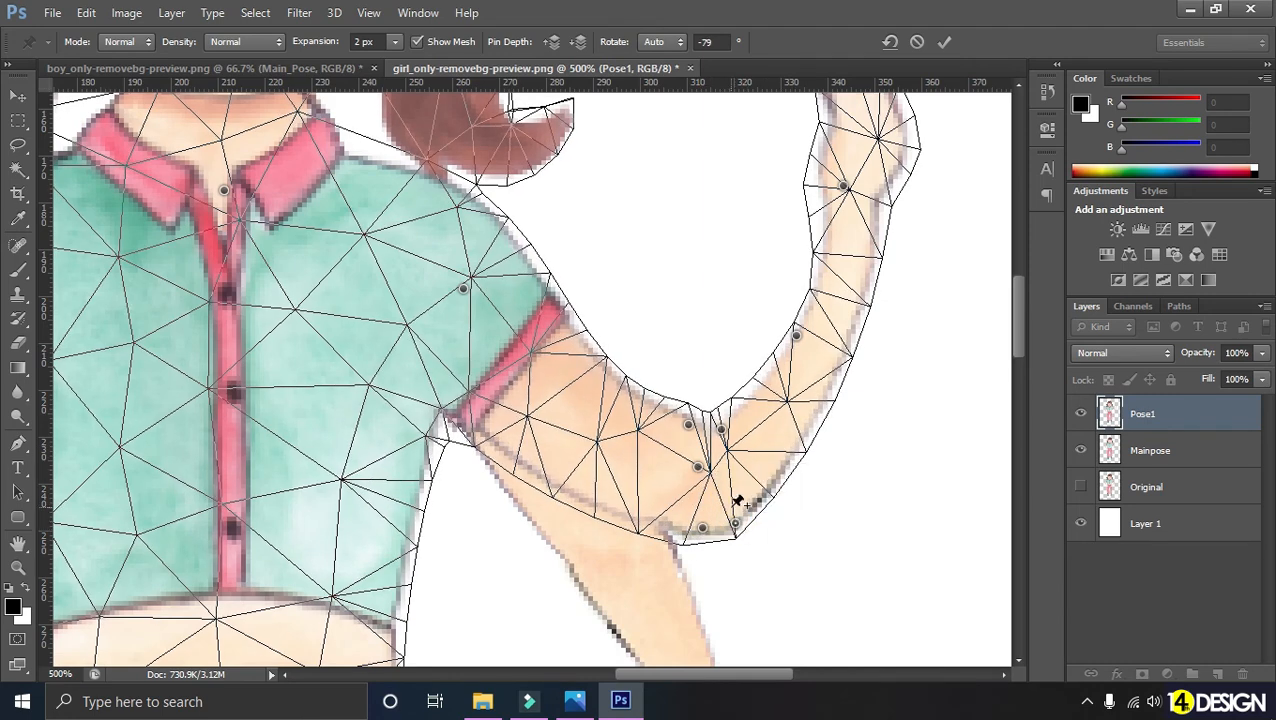
Step: Pin the top of the girl's head, tilt it away from the raised arm, and apply the warp
key(ctrl+minus)
key(ctrl+minus)
key(ctrl+minus)
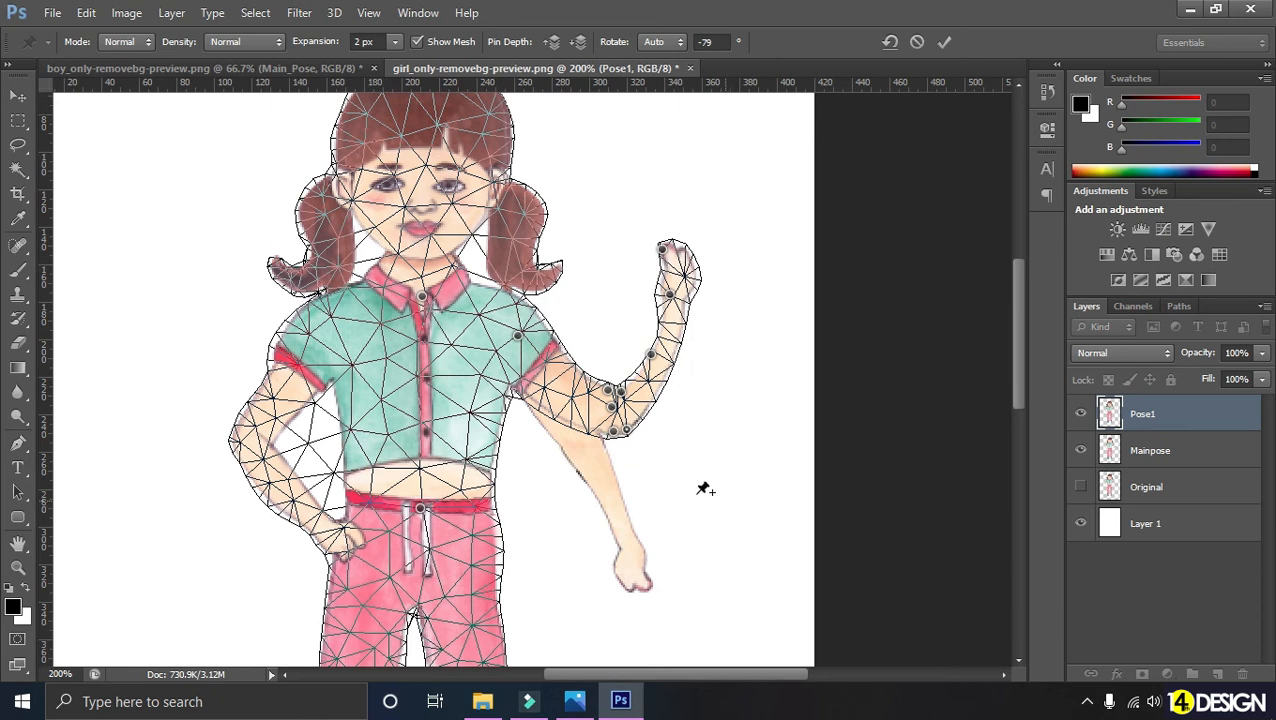
scroll(463, 432, up, 3)
click(416, 193)
drag(416, 193, 365, 186)
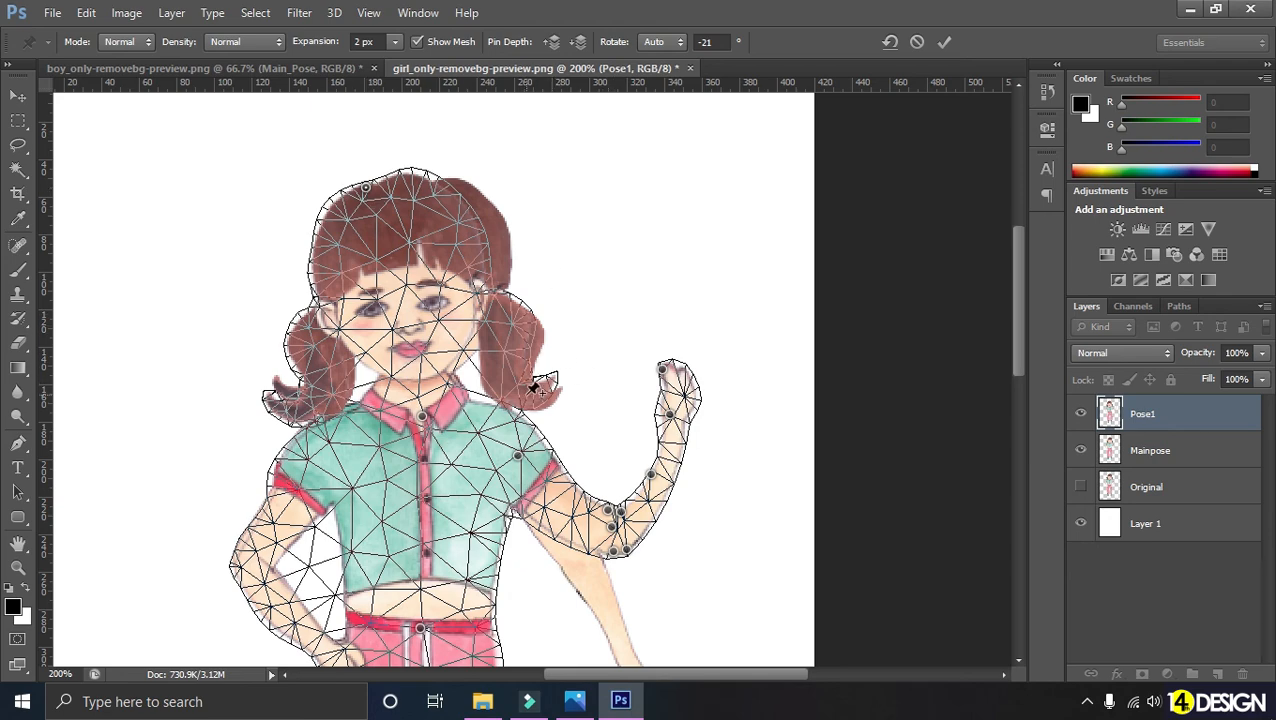
scroll(533, 388, up, 3)
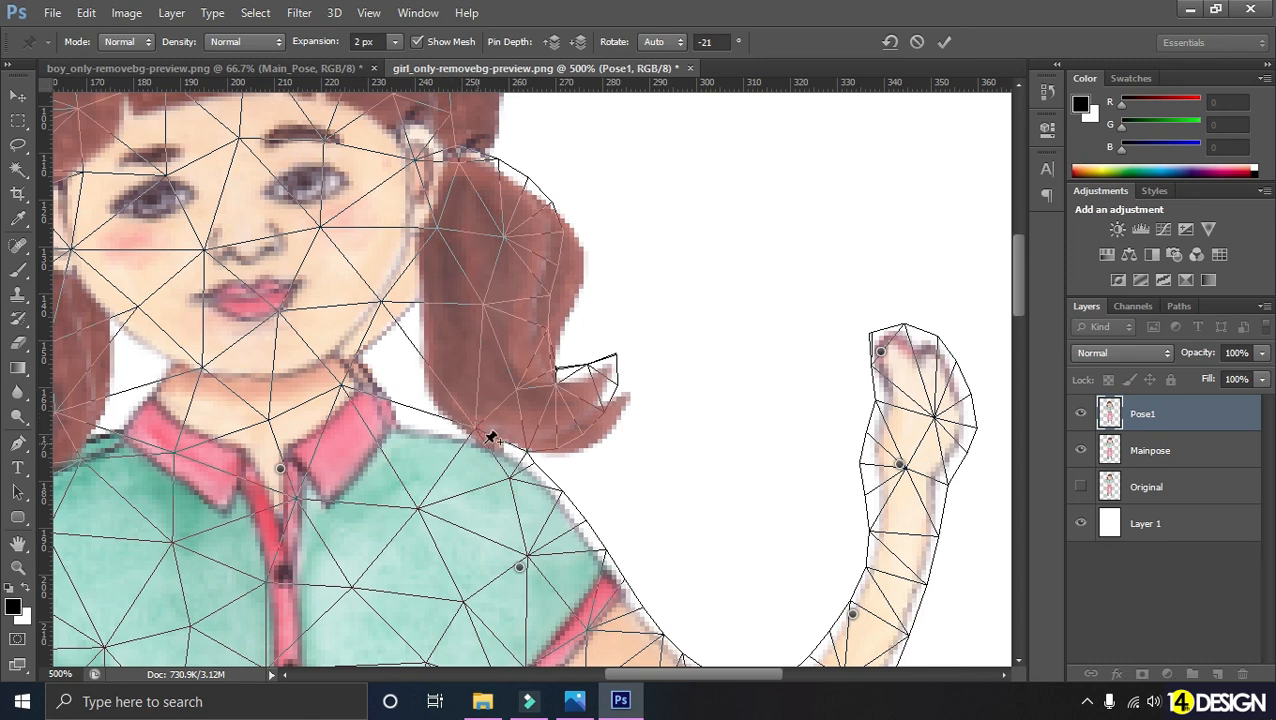
scroll(527, 327, down, 3)
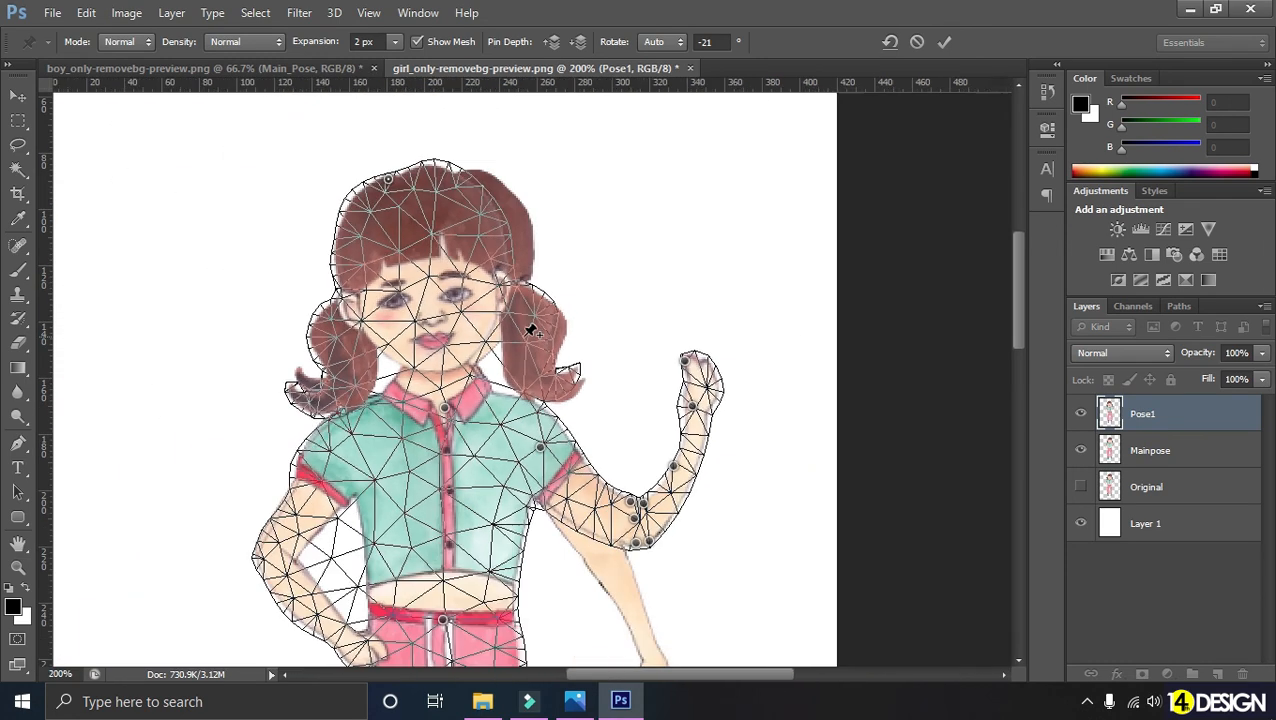
scroll(530, 330, down, 2)
key(Return)
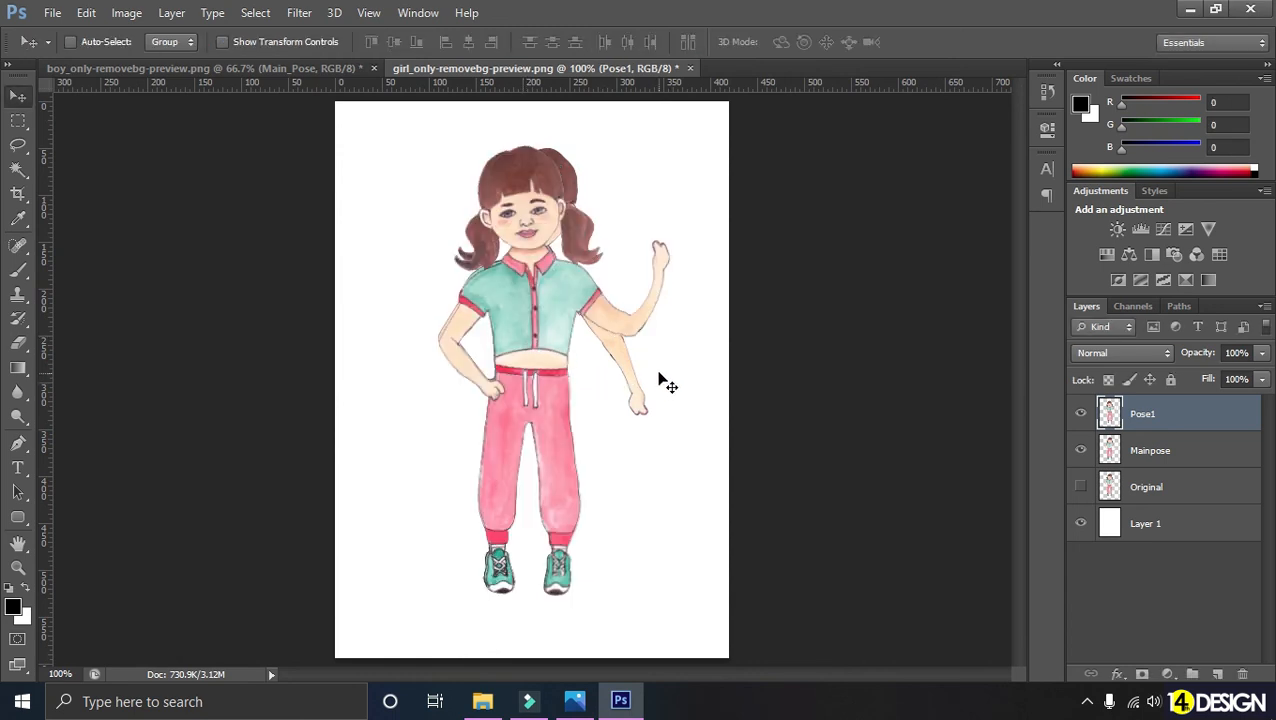
Step: Run Puppet Warp again on Pose1, pin the shoulder, elbow and wrist of the raised arm, straighten the forearm's curve, and apply
key(ctrl+plus)
key(ctrl+plus)
drag(757, 197, 606, 463)
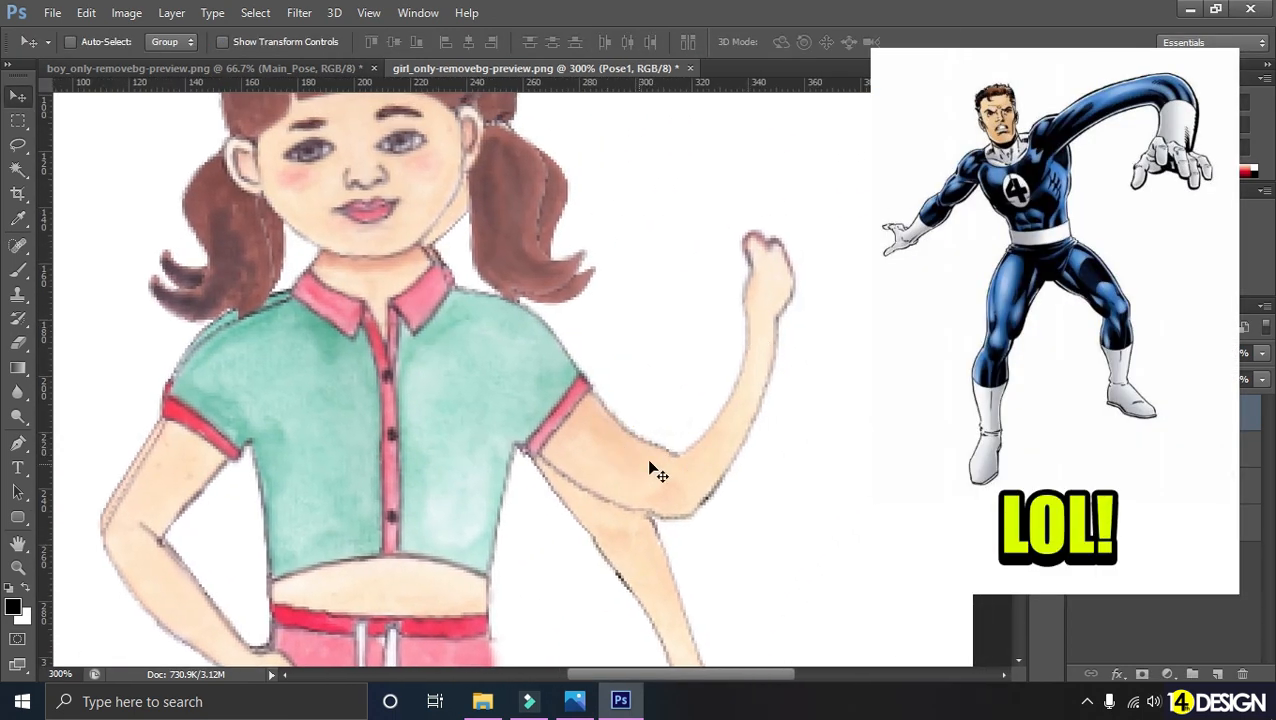
click(86, 12)
click(210, 328)
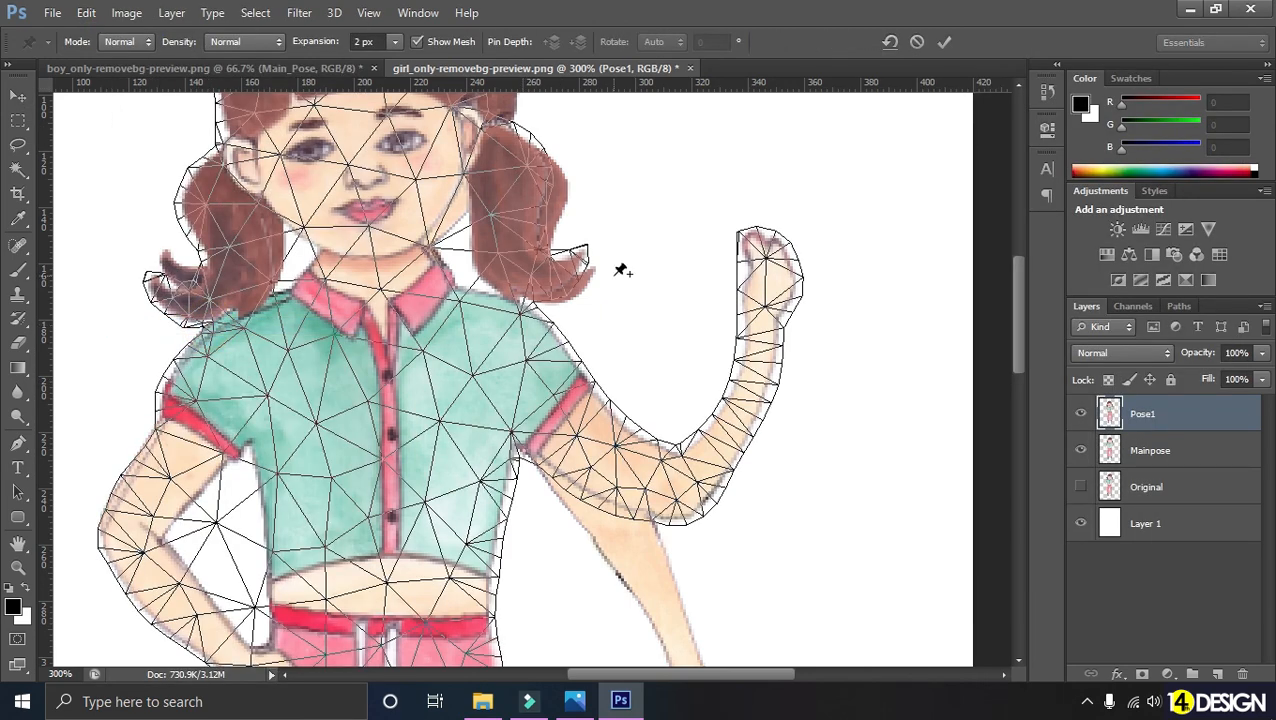
key(ctrl+plus)
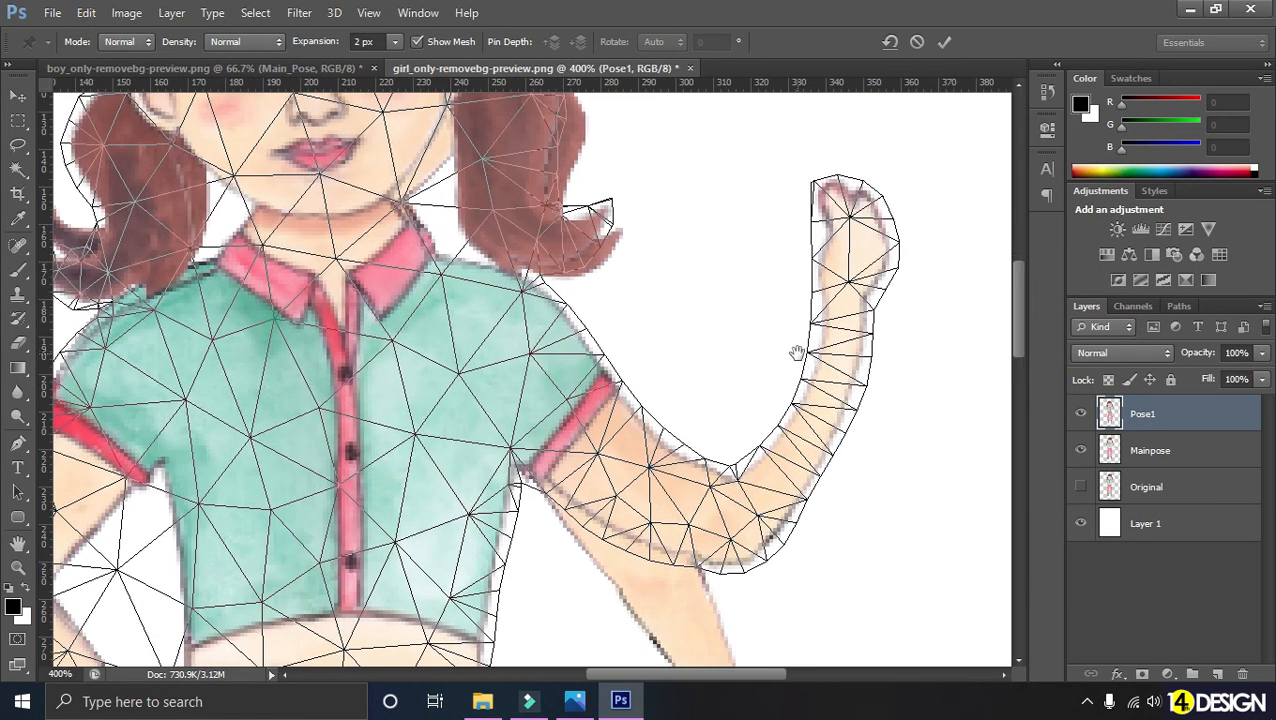
drag(788, 355, 687, 354)
click(722, 389)
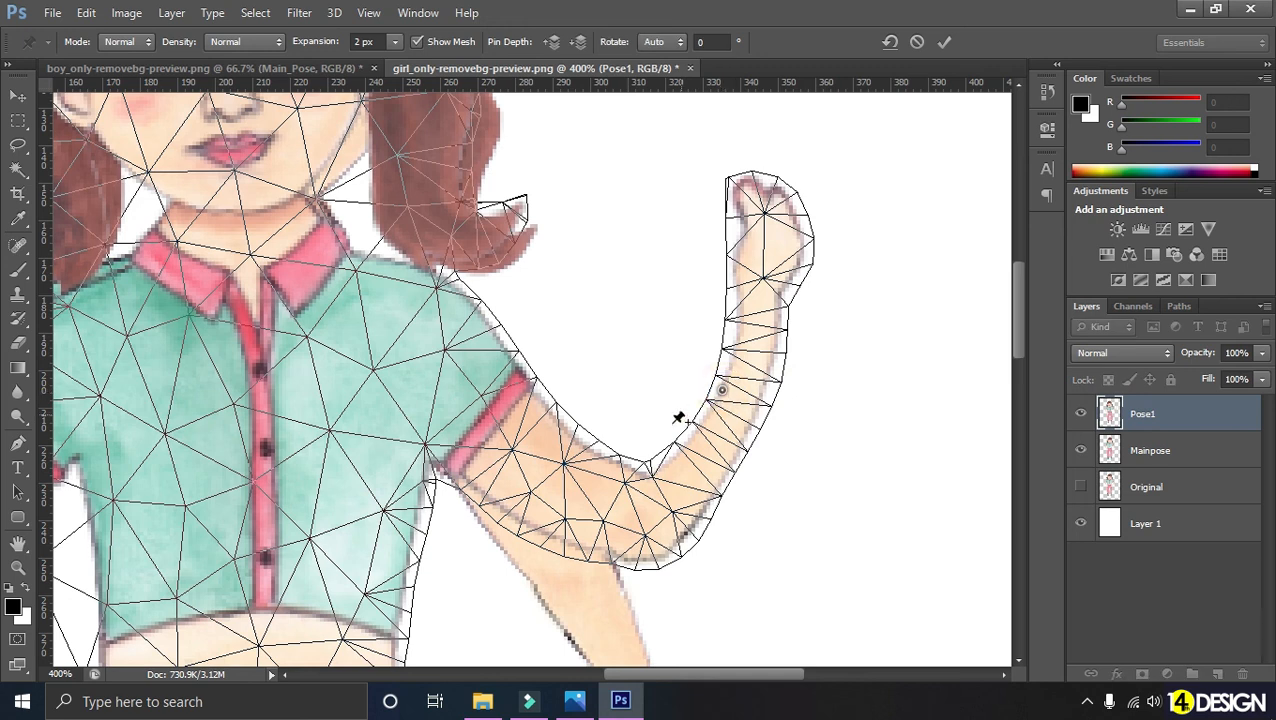
click(645, 484)
click(650, 551)
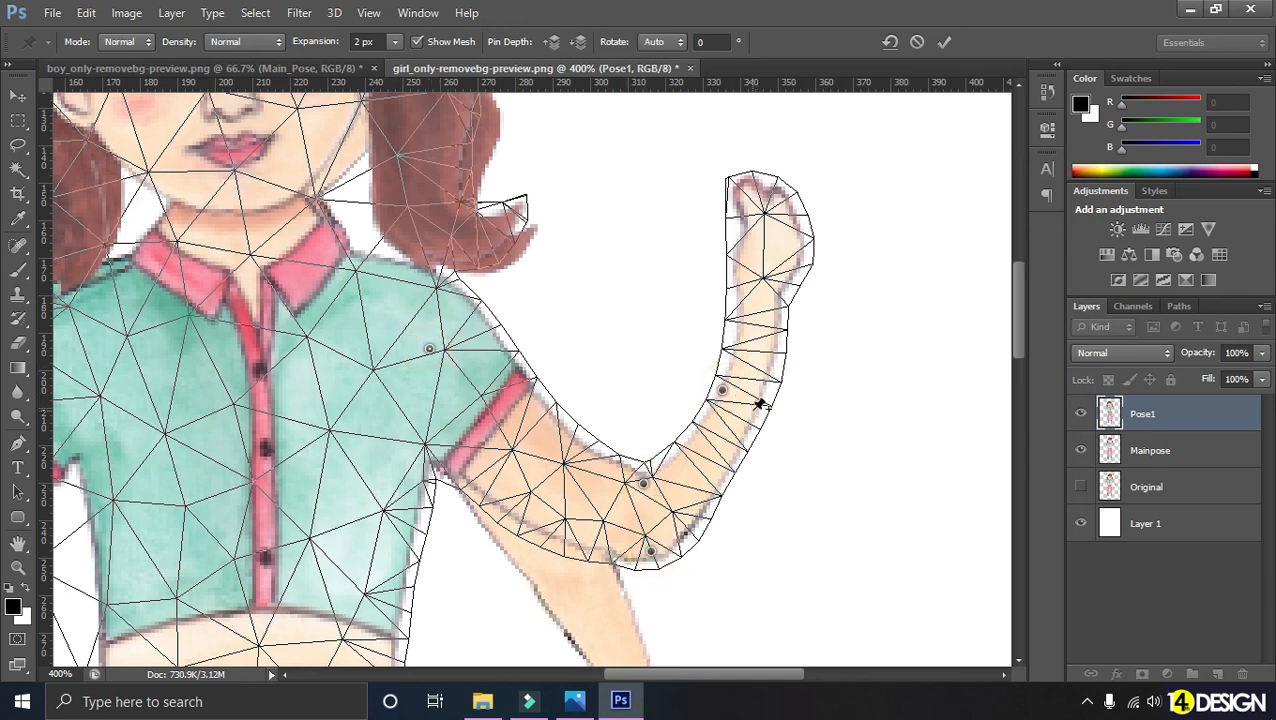
click(757, 298)
drag(722, 389, 748, 403)
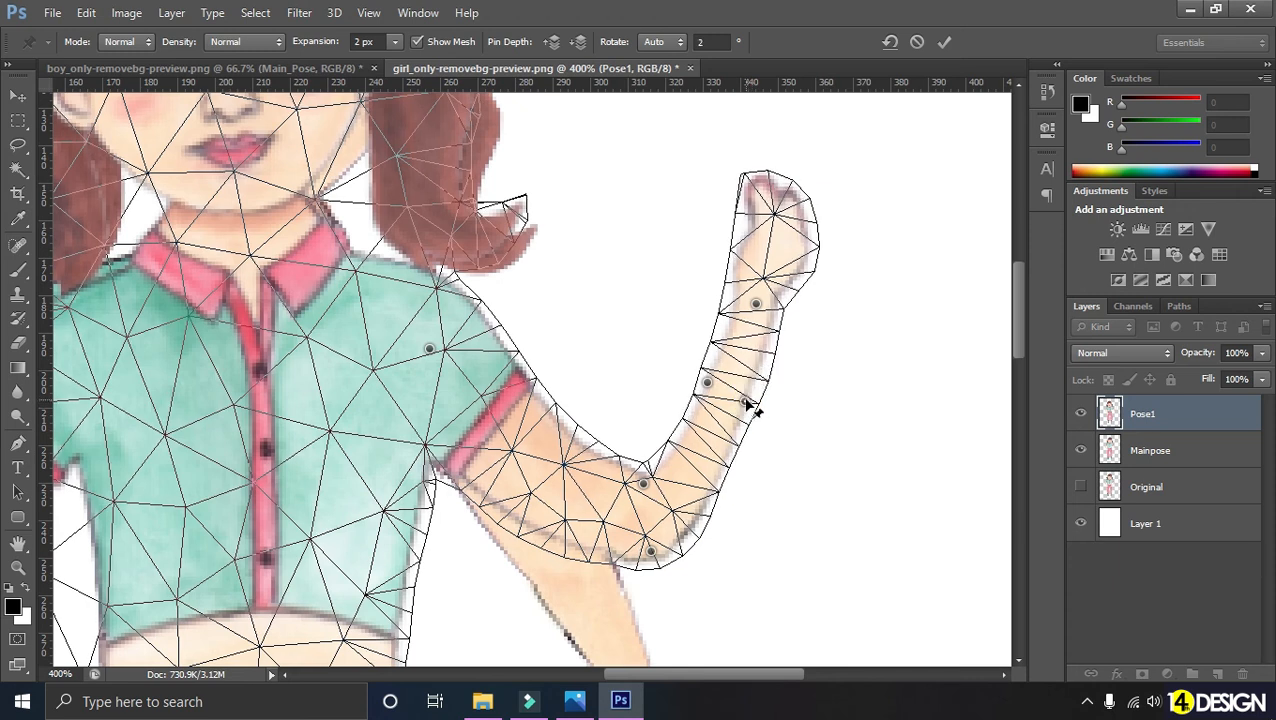
key(Return)
Step: Fit the girl's canvas to the window and compare the Pose1 and Mainpose layers by toggling their visibility
key(ctrl+0)
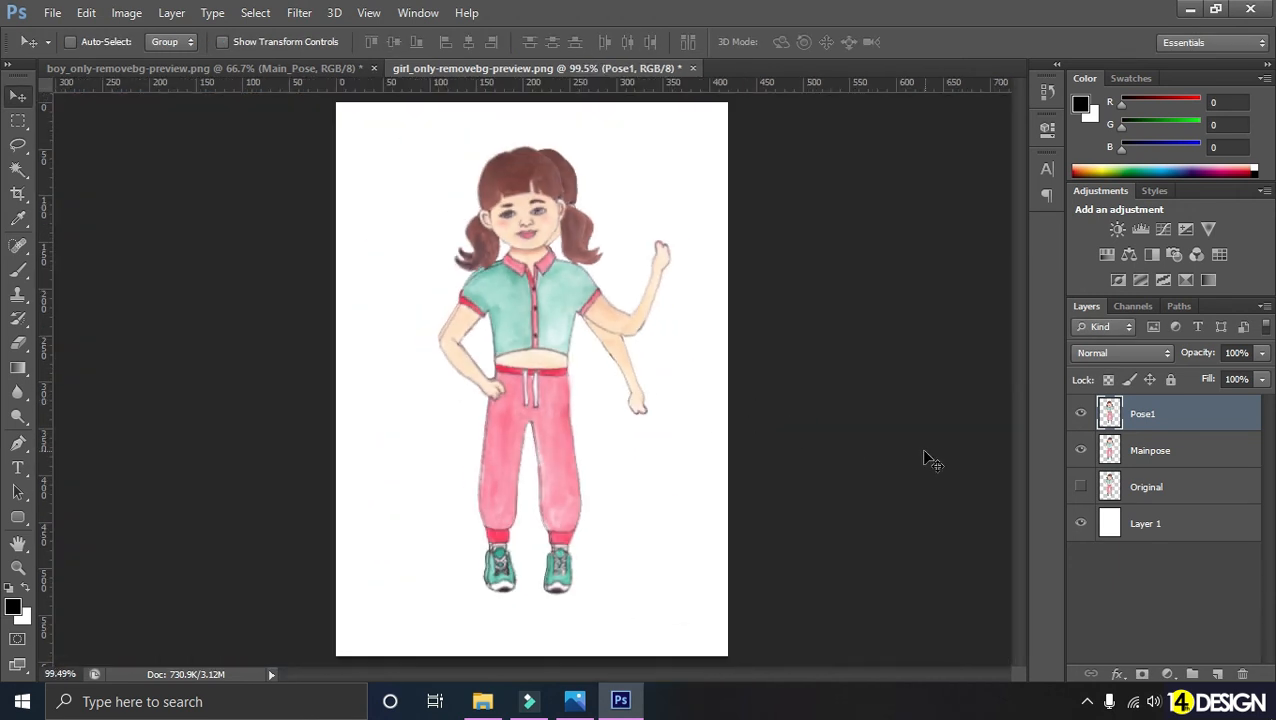
click(1080, 451)
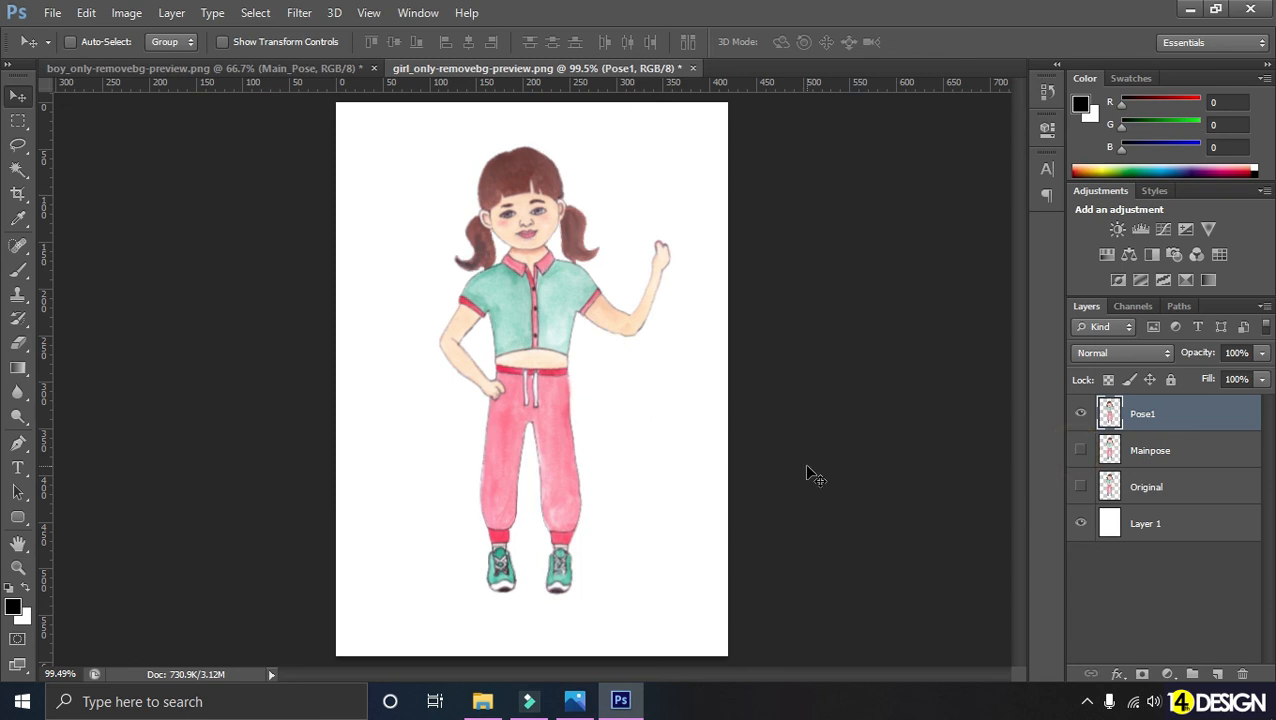
click(1080, 414)
click(1080, 450)
click(1082, 415)
click(1082, 415)
click(1082, 415)
click(1082, 415)
click(1082, 415)
click(1082, 415)
click(1082, 415)
click(1082, 415)
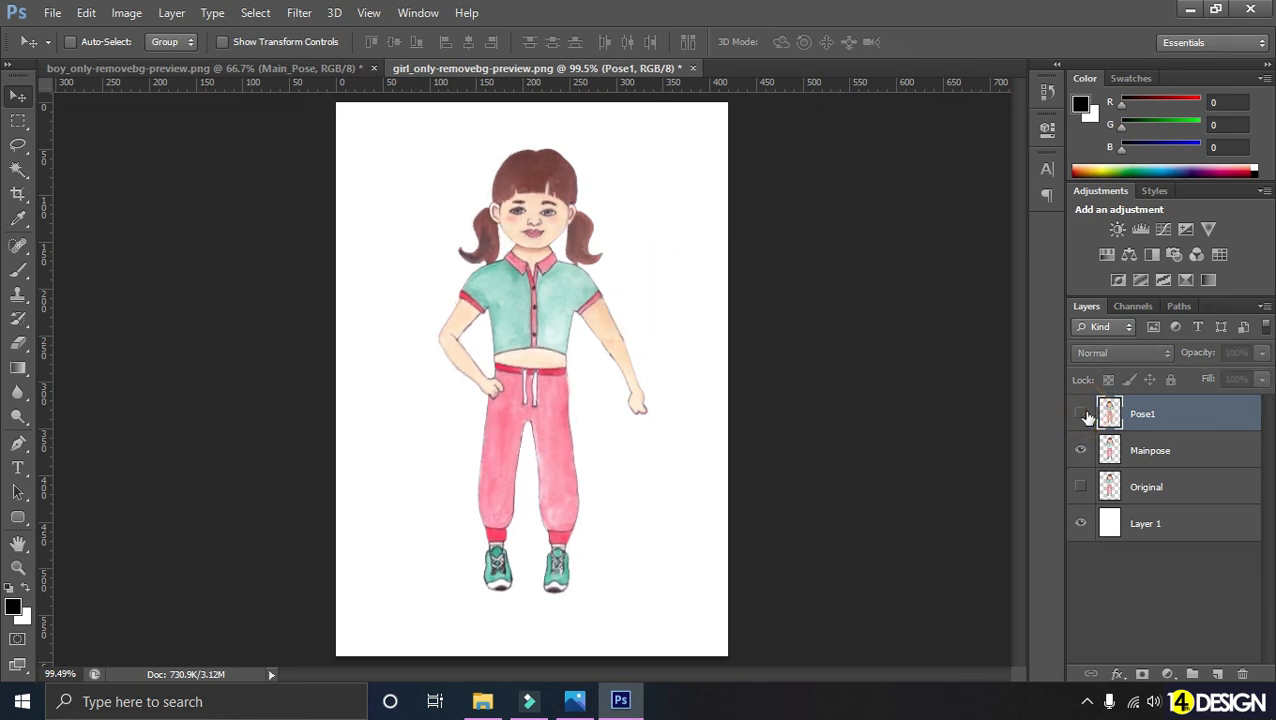
click(1082, 415)
click(1082, 415)
click(1082, 415)
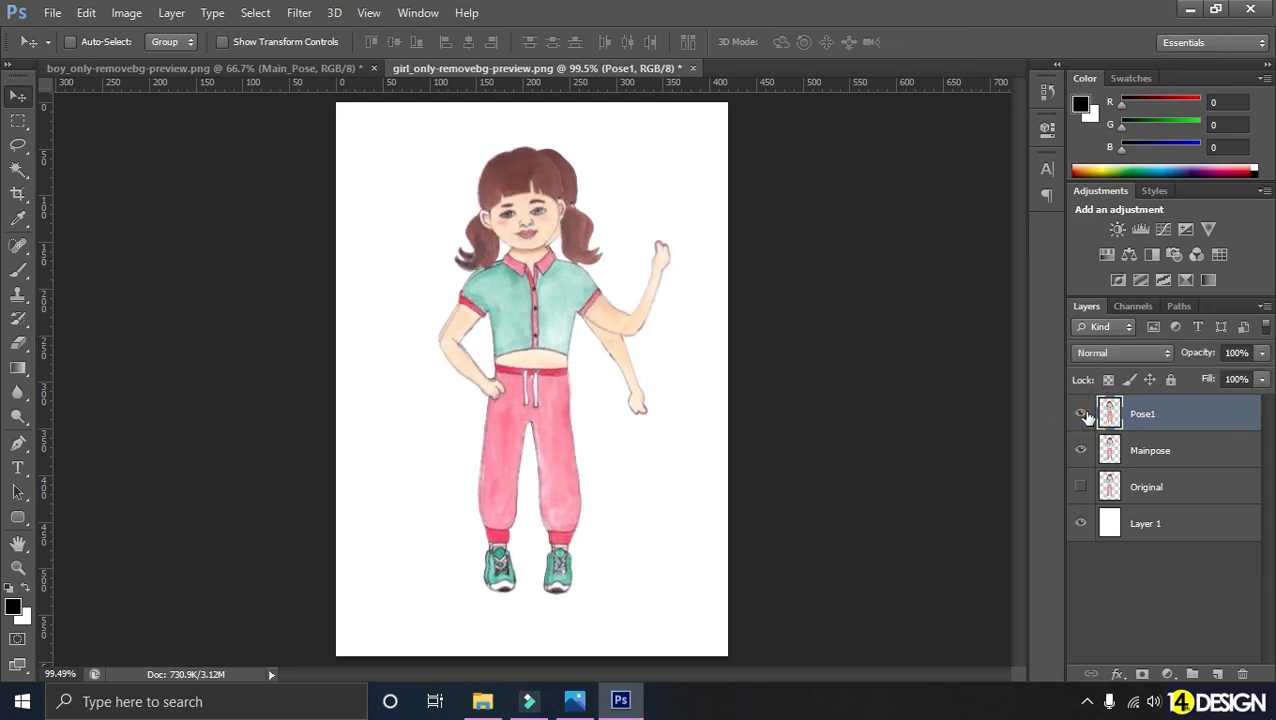
Step: Hide the Pose1 layer and leave the Mainpose layer visible
click(1082, 415)
click(1080, 450)
click(1080, 450)
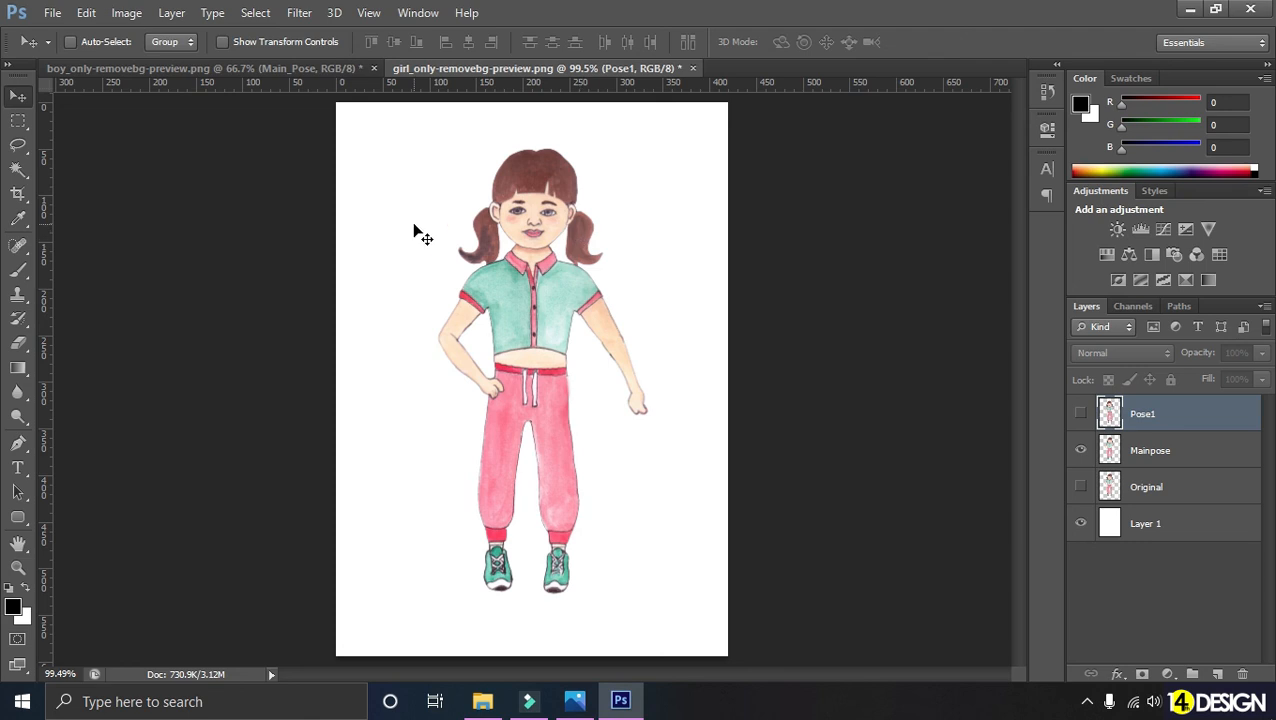
Step: Compare the boy document's Main_Pose with the girl document's Mainpose, ending in the boy document
click(196, 67)
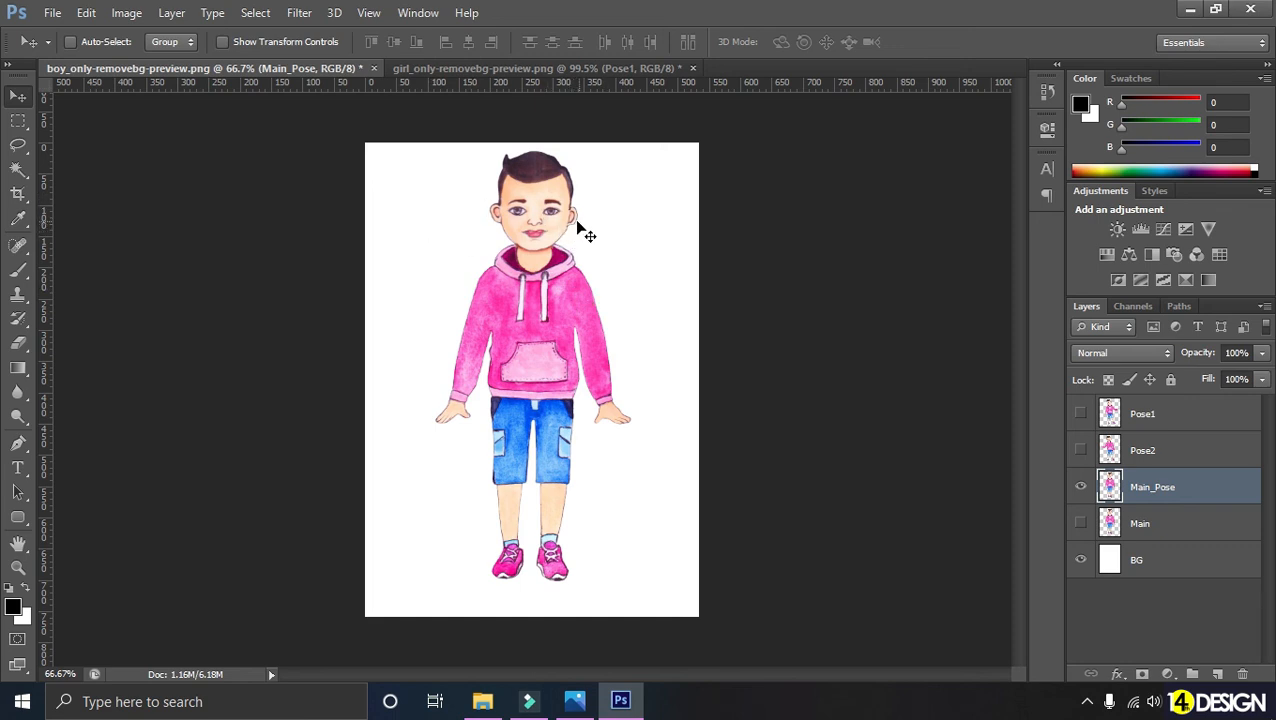
click(487, 70)
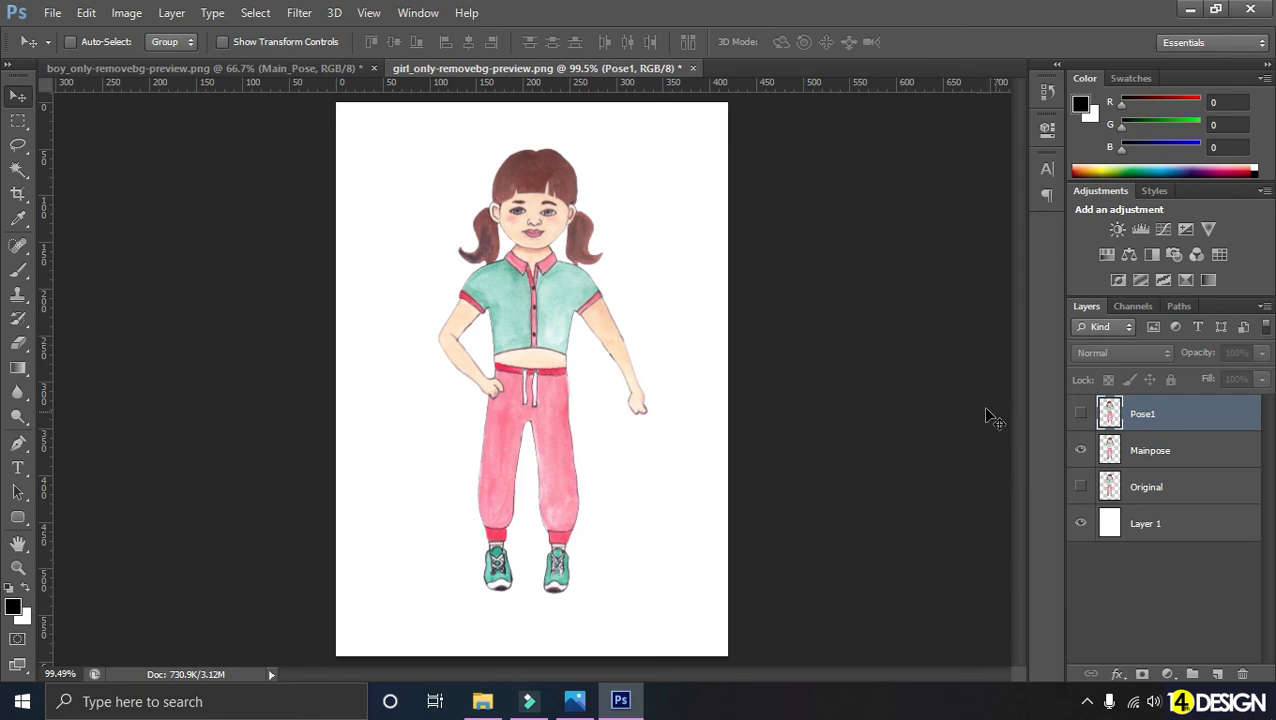
click(288, 71)
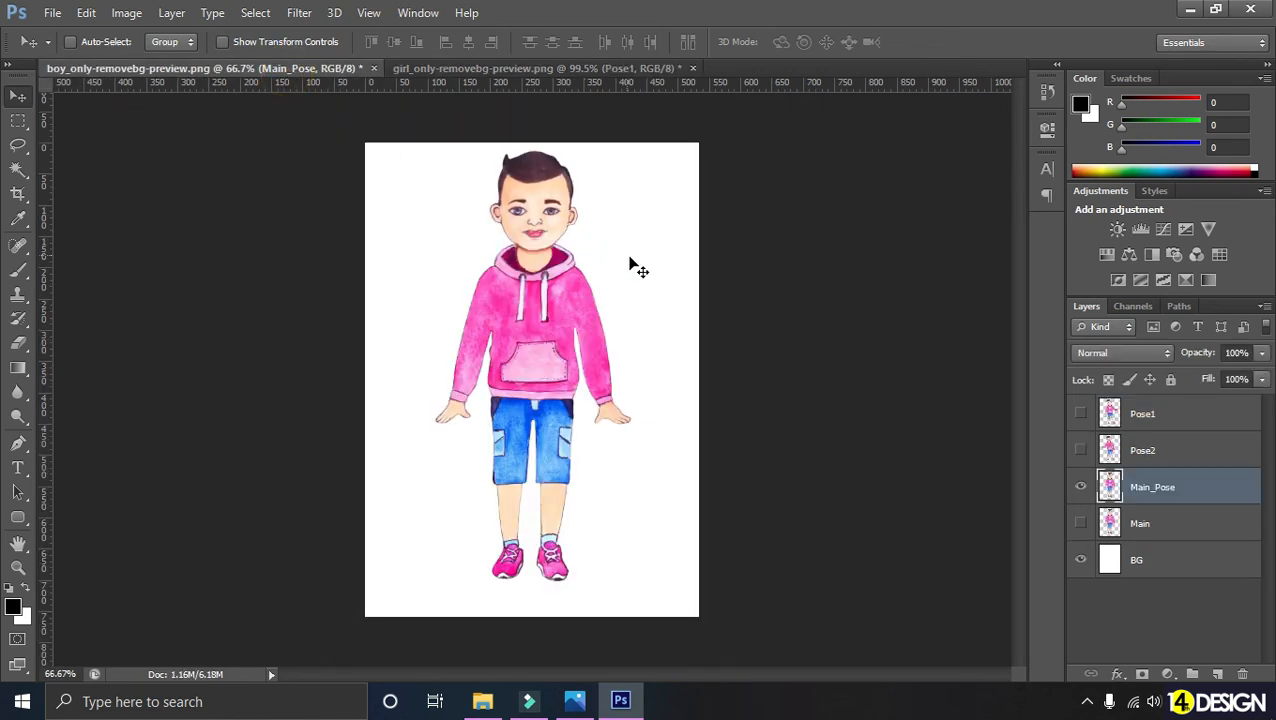